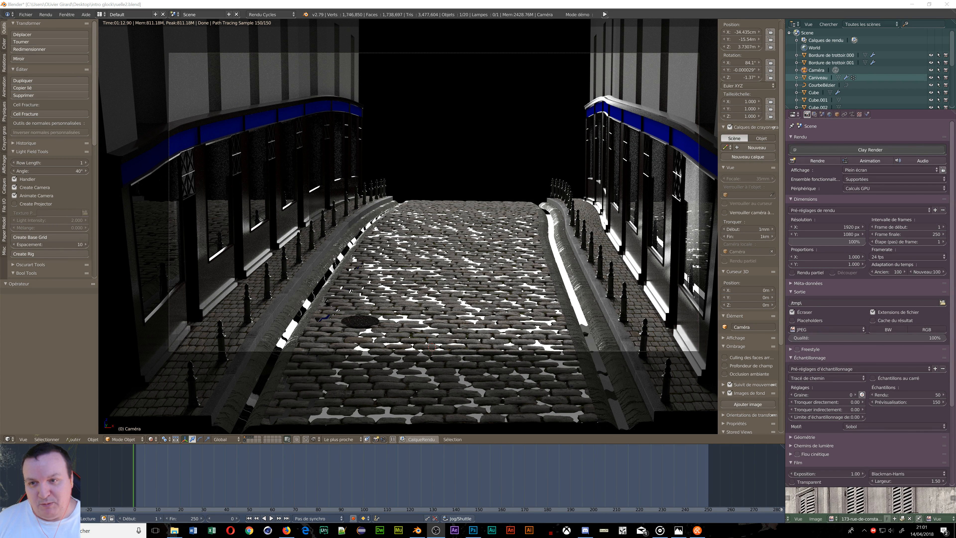
- Set the camera's Z position to 2 m
middle_click_drag(322, 256, 443, 263)
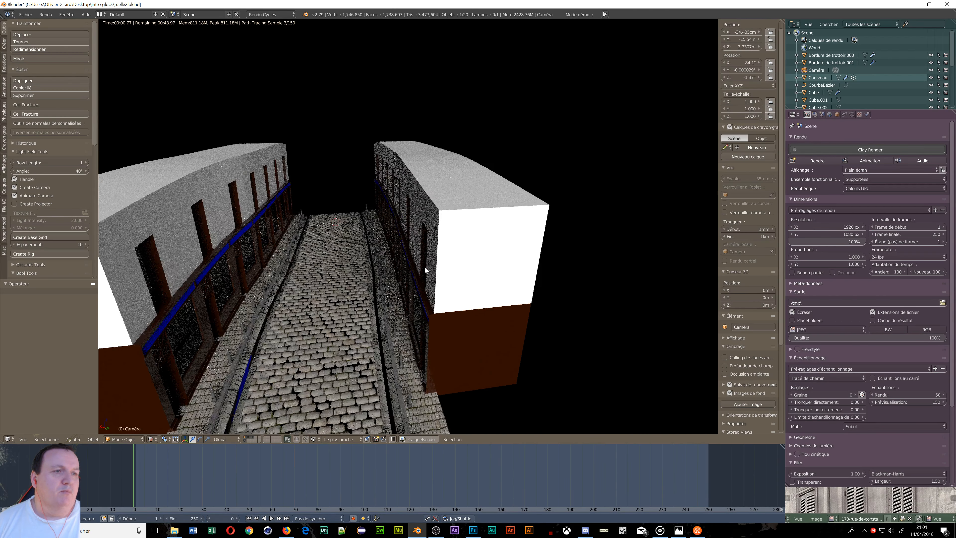
middle_click_drag(441, 294, 282, 348)
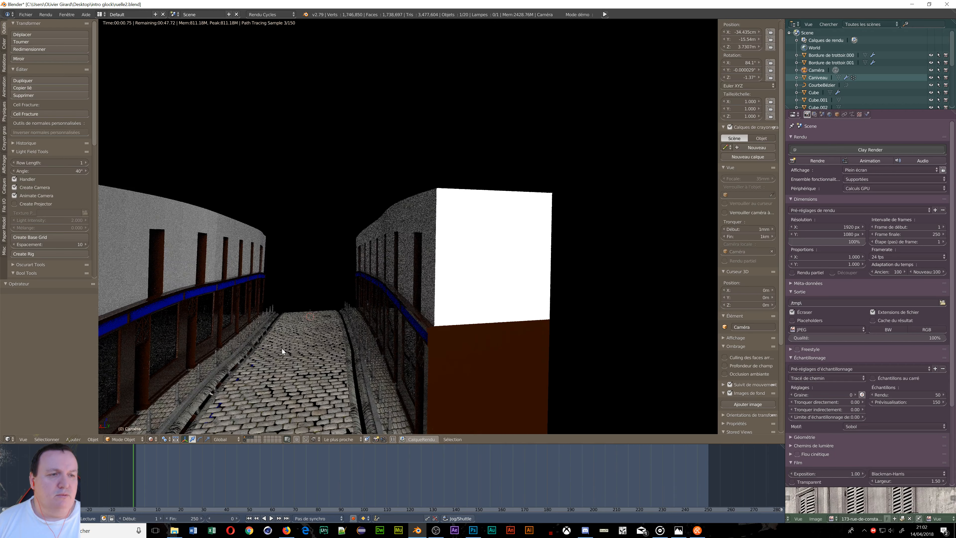
scroll(282, 348, "up", 5)
scroll(282, 349, "up", 8)
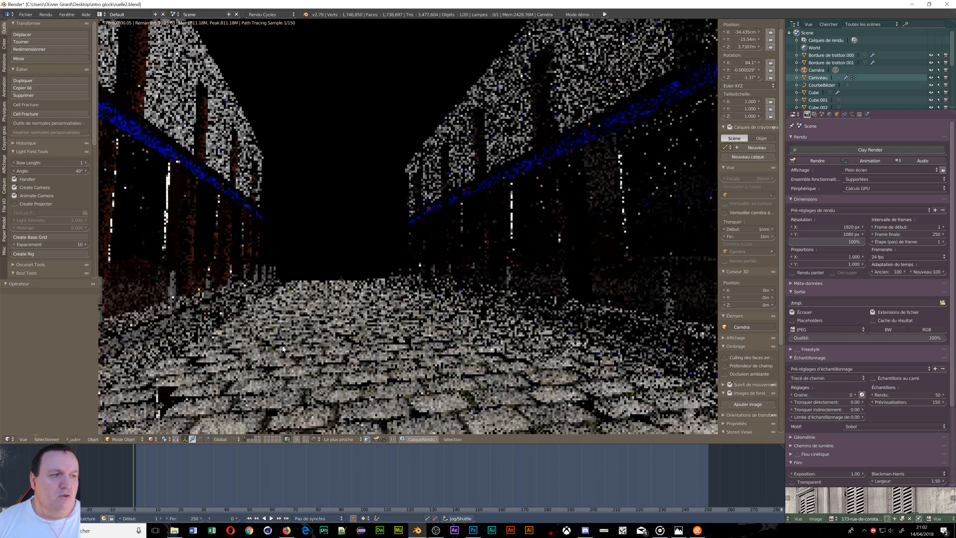
scroll(292, 346, "up", 6)
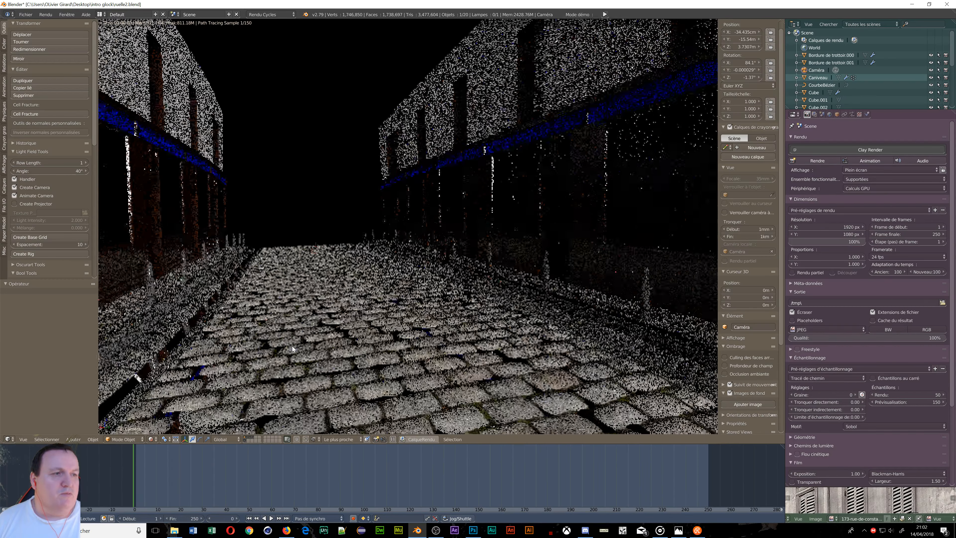
middle_click_drag(284, 350, 686, 75)
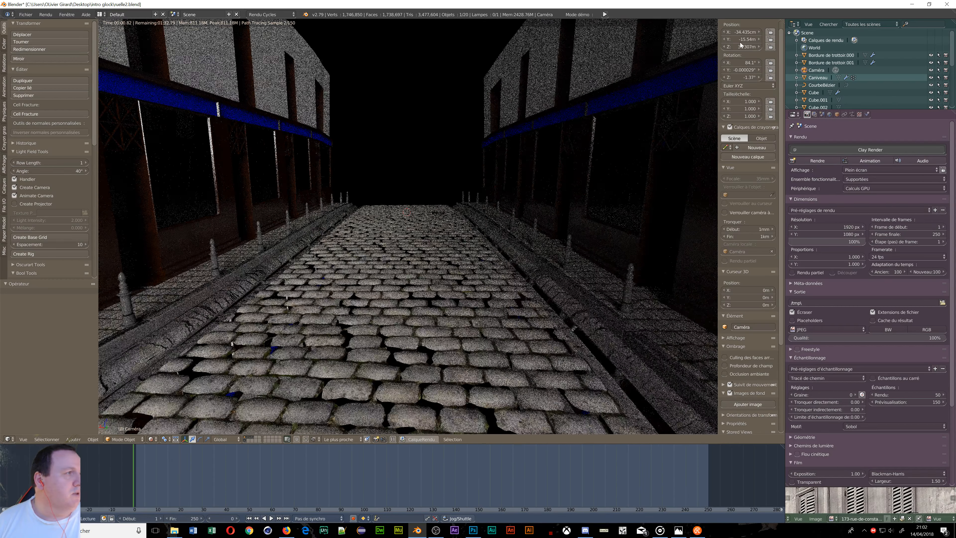
left_click(741, 47)
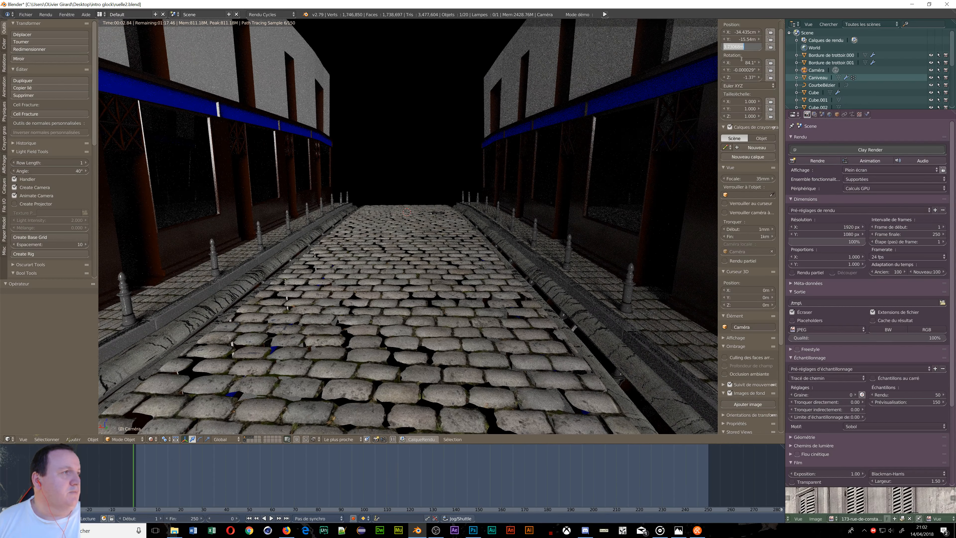
type("2m")
key("Return")
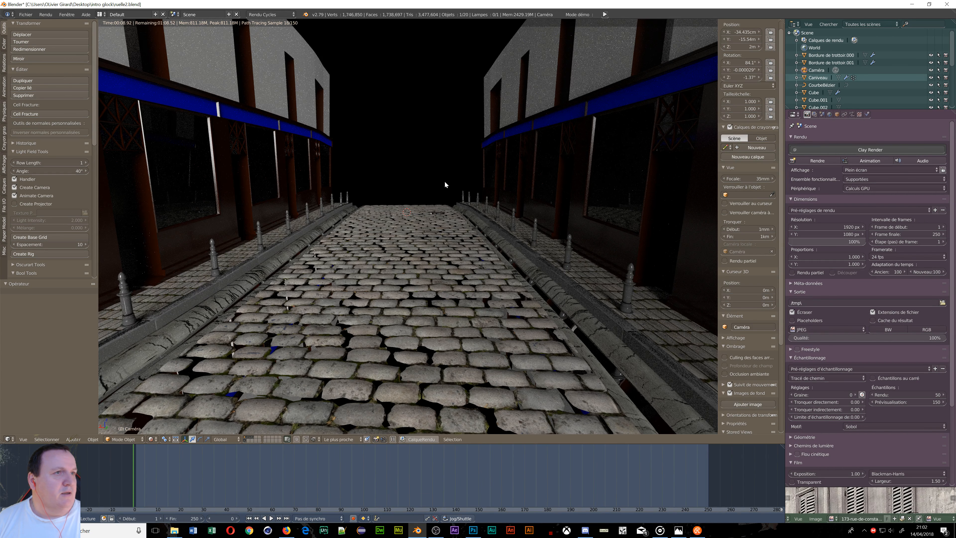
- Examine the cobbled street, its pavements and both rows of buildings from above, from the front and at street level
scroll(444, 180, "down", 2)
scroll(447, 182, "down", 5)
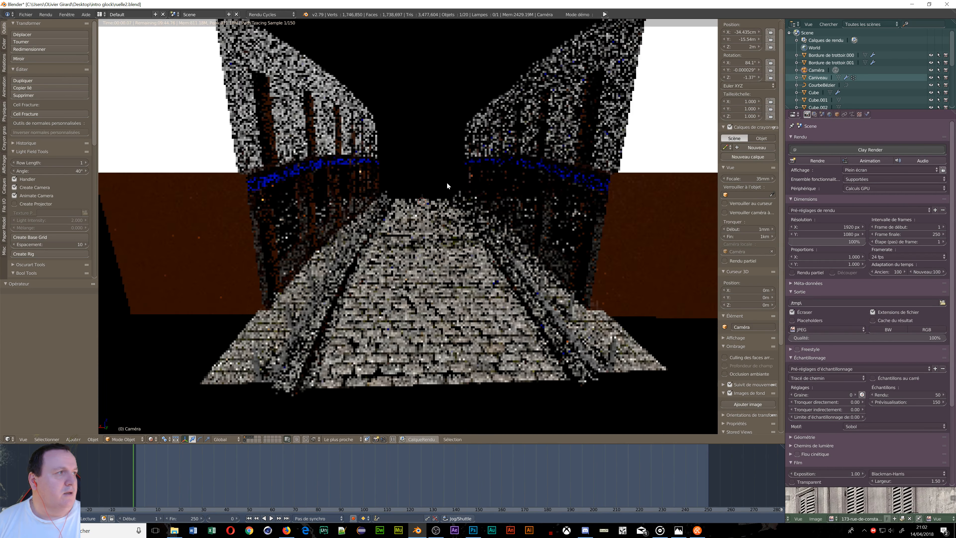
middle_click_drag(447, 185, 466, 235)
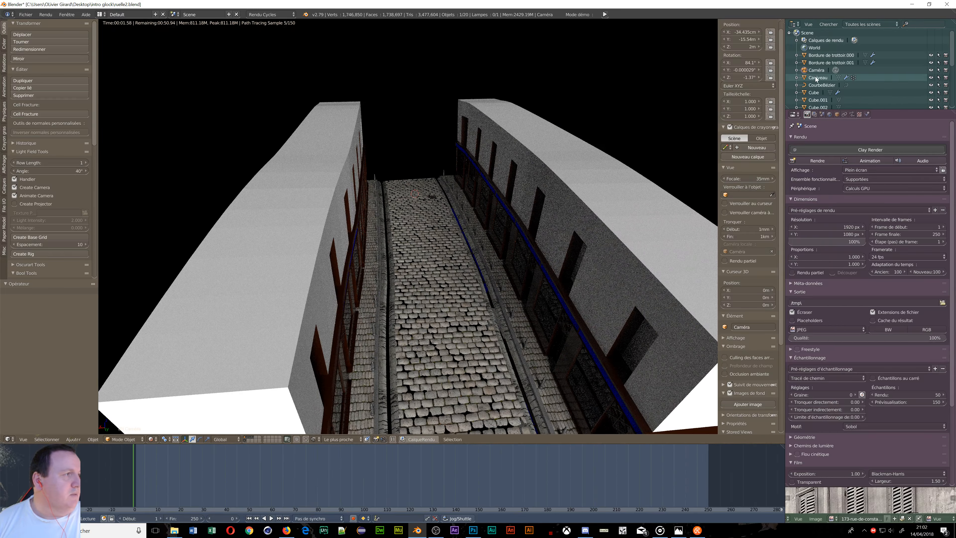
scroll(464, 235, "down", 5)
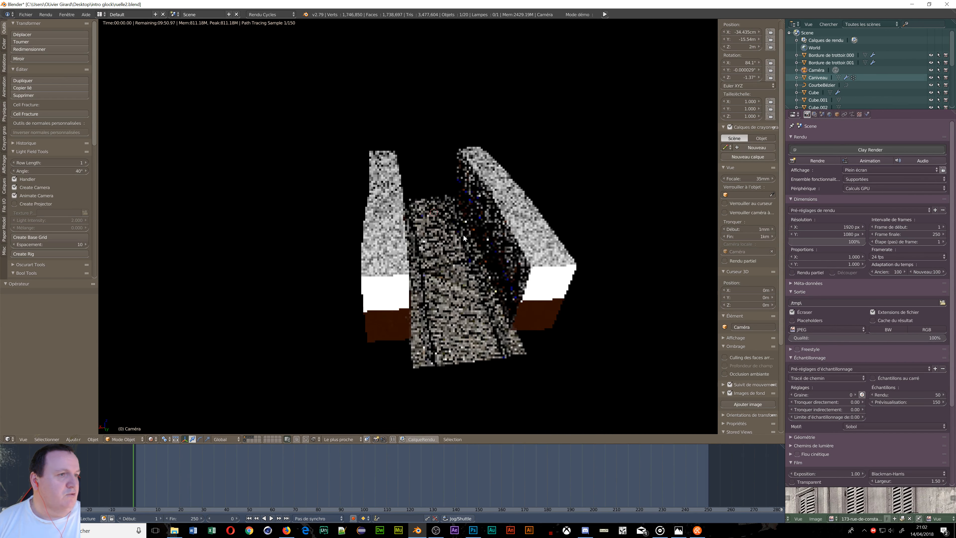
mouse_move(463, 235)
middle_mouse_down()
mouse_move(434, 195)
mouse_move(468, 223)
middle_mouse_up()
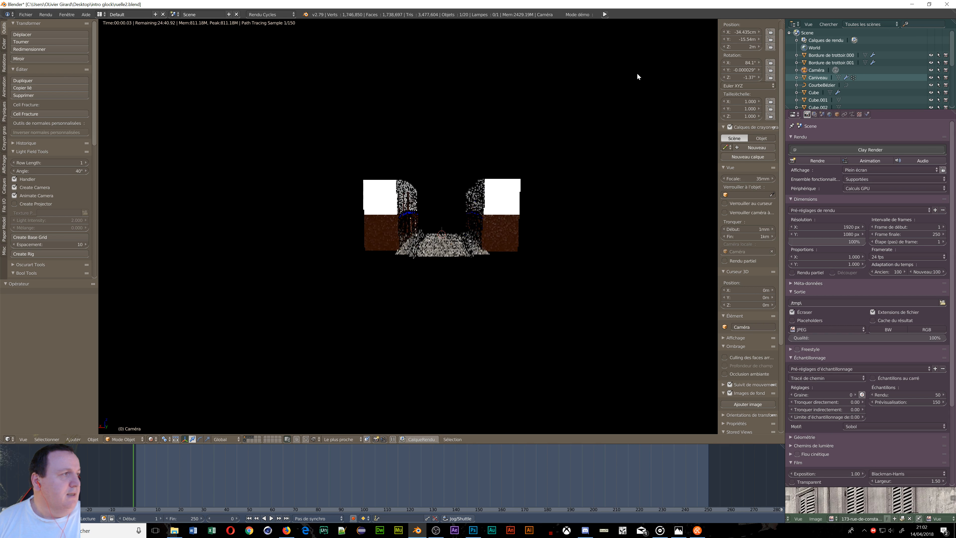
double_click(811, 72)
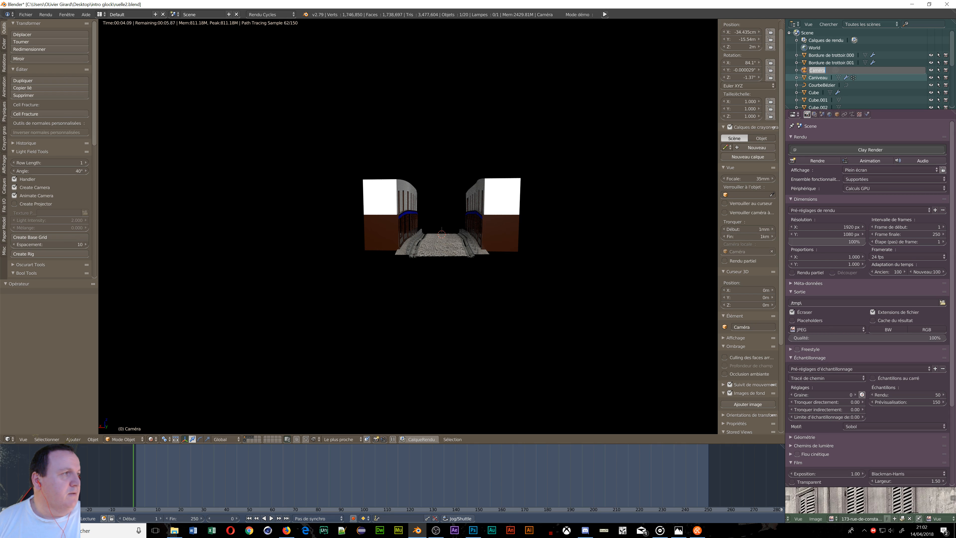
left_click(806, 65)
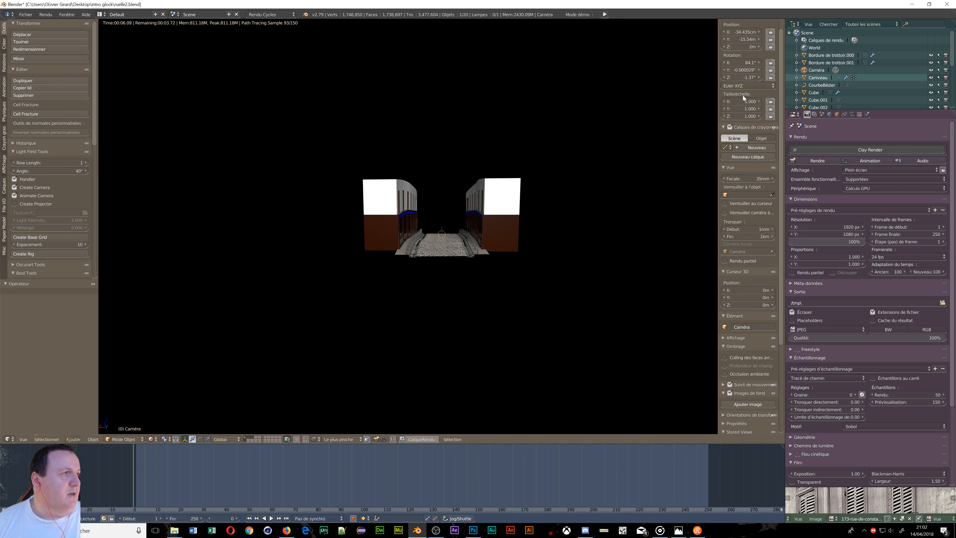
scroll(436, 234, "up", 10)
scroll(436, 235, "down", 10)
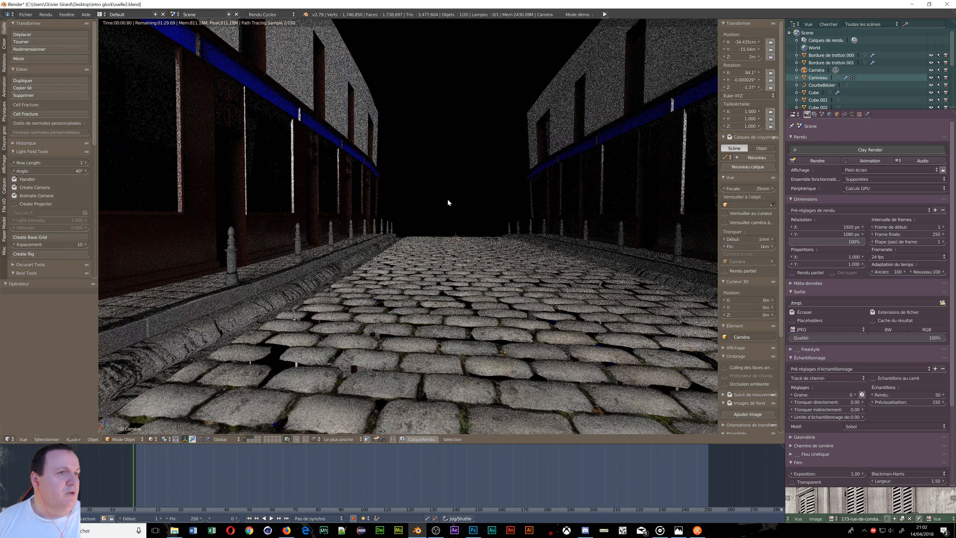
middle_click_drag(448, 201, 475, 243)
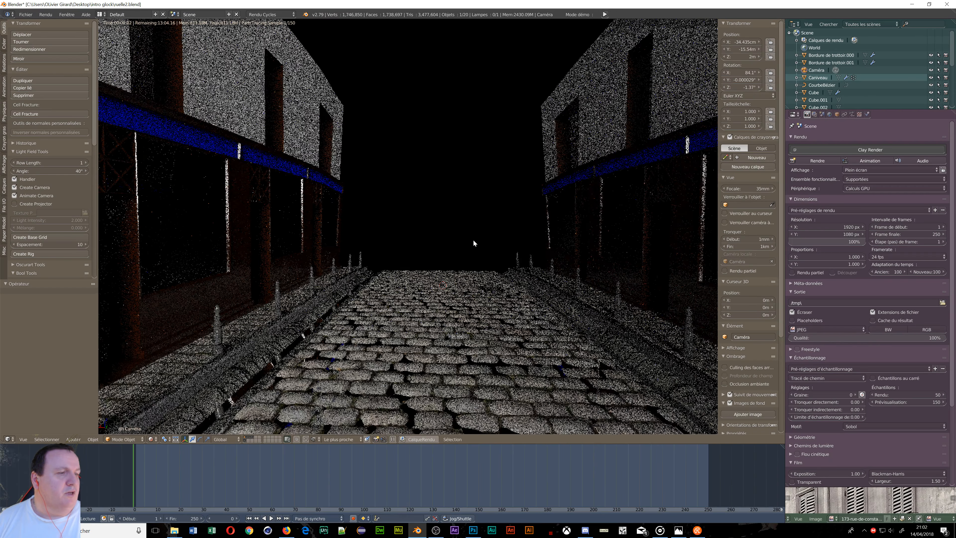
middle_click_drag(574, 192, 544, 245)
scroll(543, 245, "down", 8)
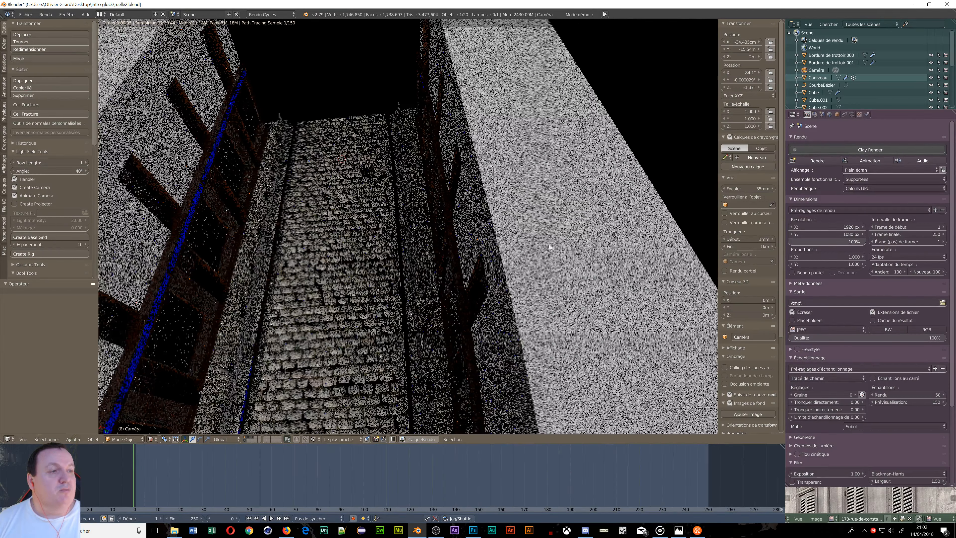
middle_click_drag(602, 275, 587, 296)
scroll(587, 297, "up", 6)
scroll(438, 292, "up", 4)
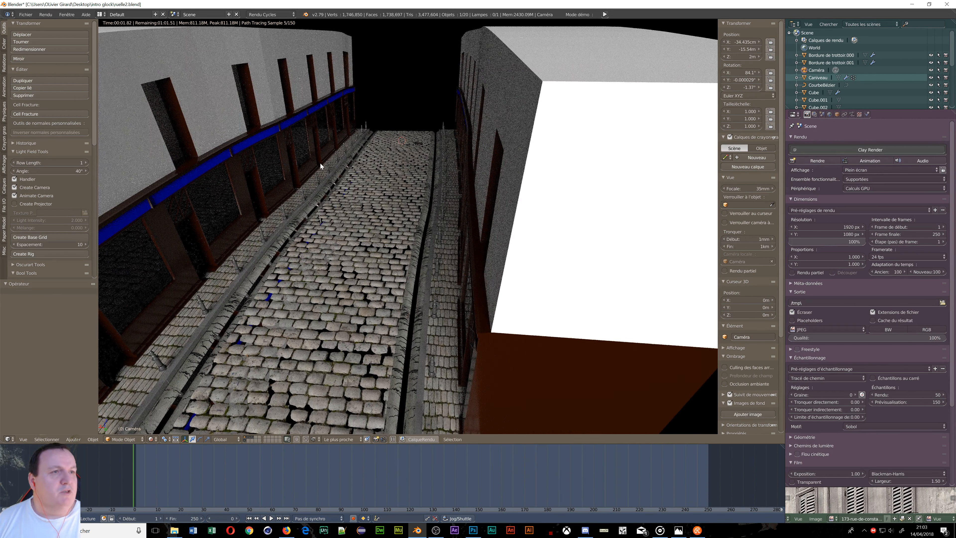
scroll(320, 163, "down", 5)
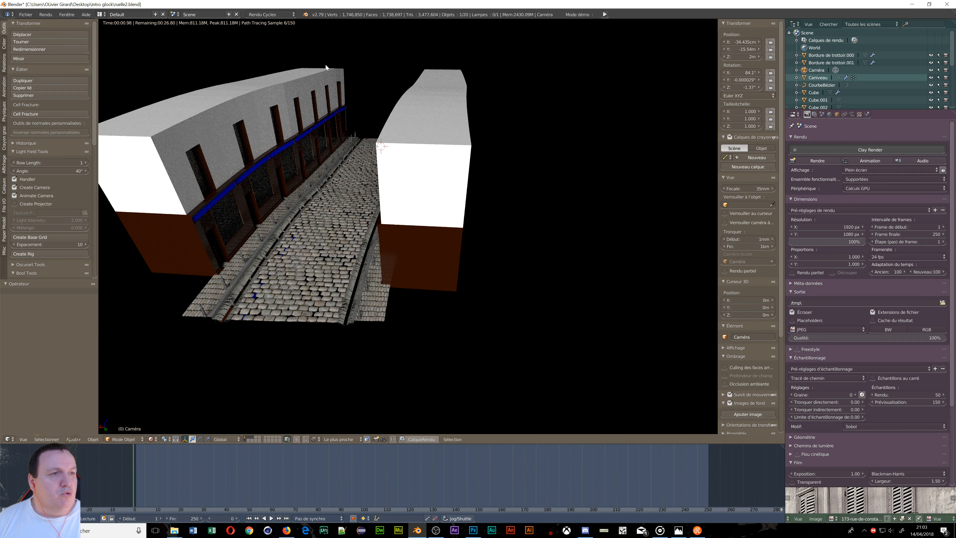
middle_click_drag(398, 175, 422, 182)
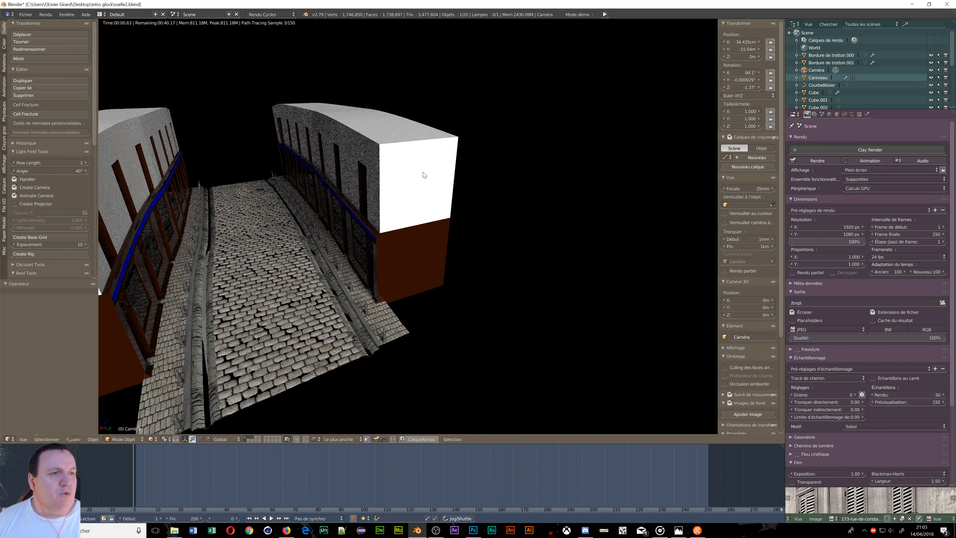
scroll(393, 229, "up", 4)
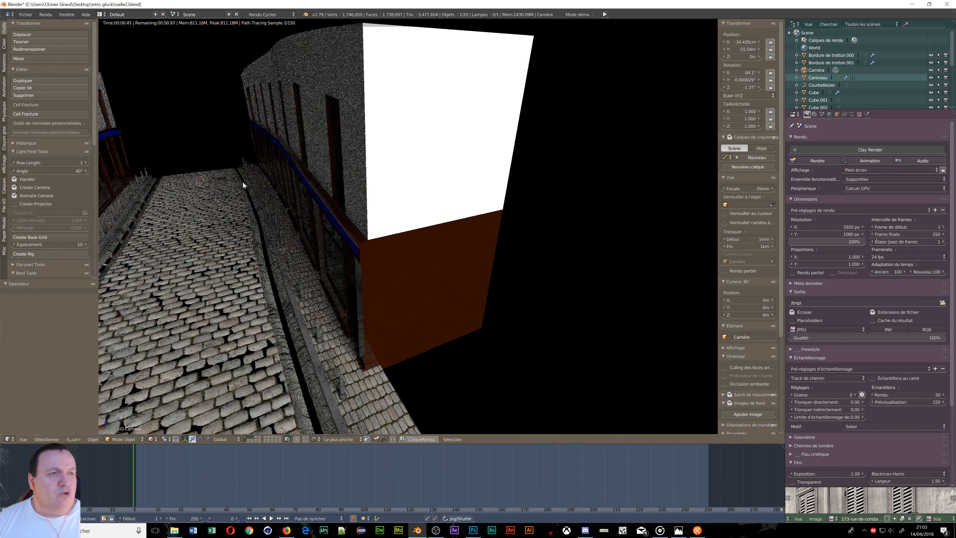
- Open the recent file ruelle.blend and show only the layer with the shopfront building and pavement strips
left_click(25, 15)
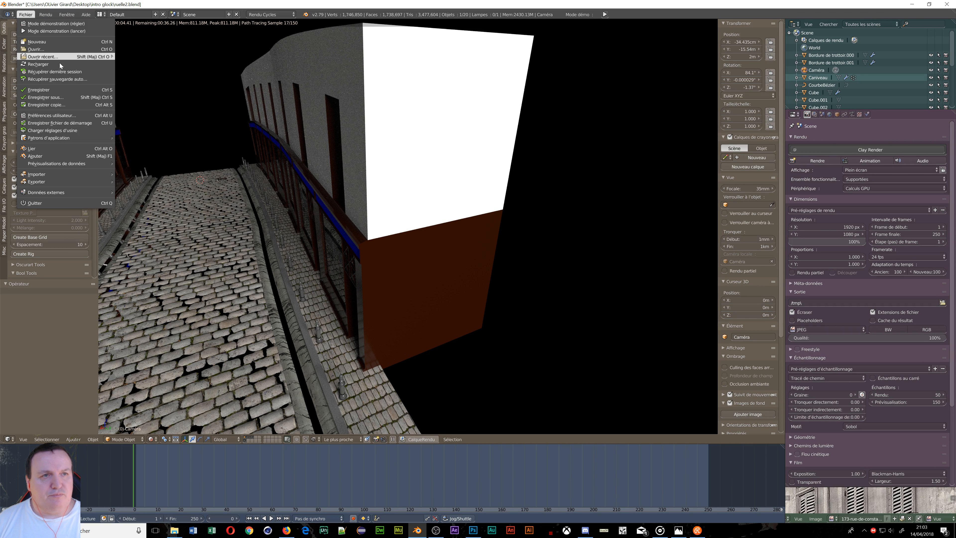
mouse_move(49, 57)
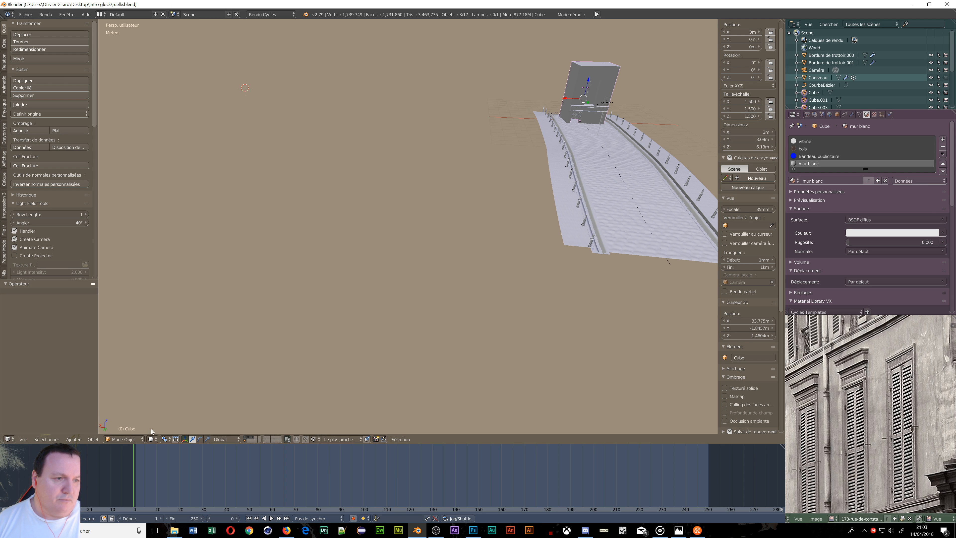
left_click(244, 441)
- Snap the 3D cursor to the centre of the scene
middle_click_drag(694, 280, 273, 332)
scroll(273, 331, "up", 4)
key("shift+s")
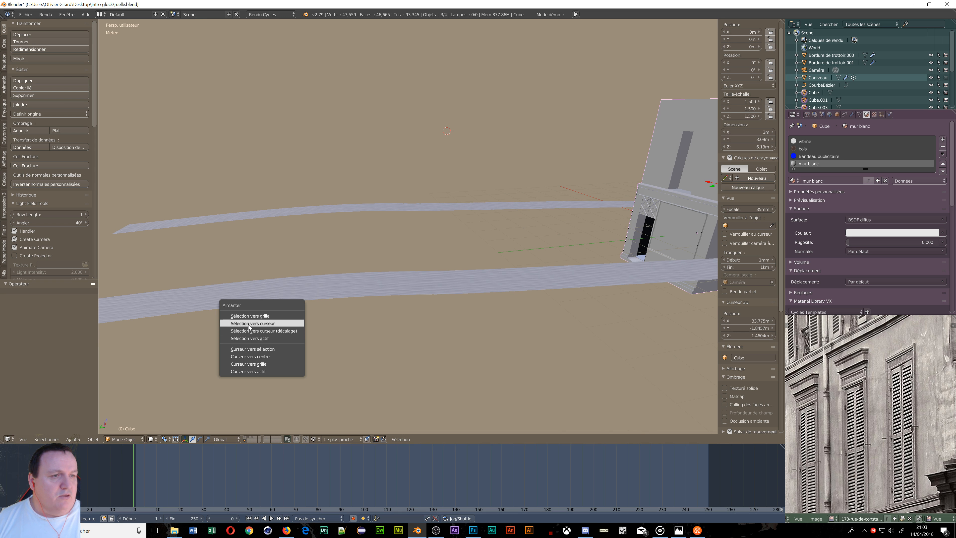
left_click(260, 357)
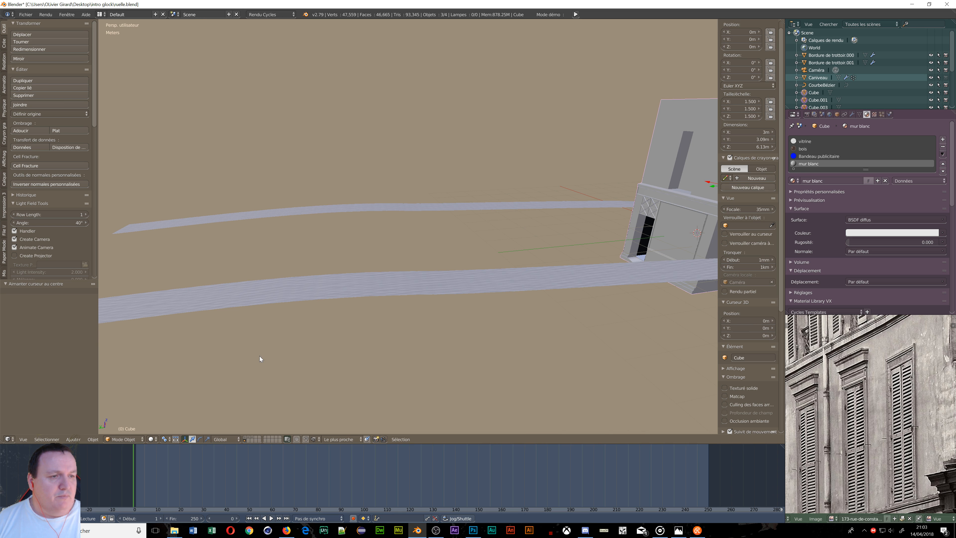
- Show the shopfront in rendered shading and lighten the world background colour to a grey of 0.118 in R, G and B
scroll(709, 254, "down", 4)
middle_click_drag(709, 254, 444, 228, "shift")
scroll(430, 227, "up", 6)
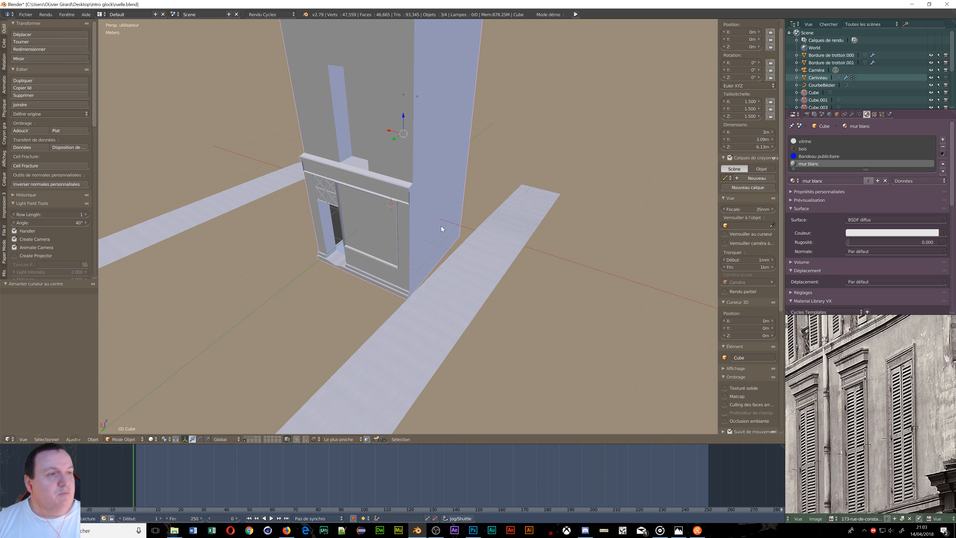
key("shift+z")
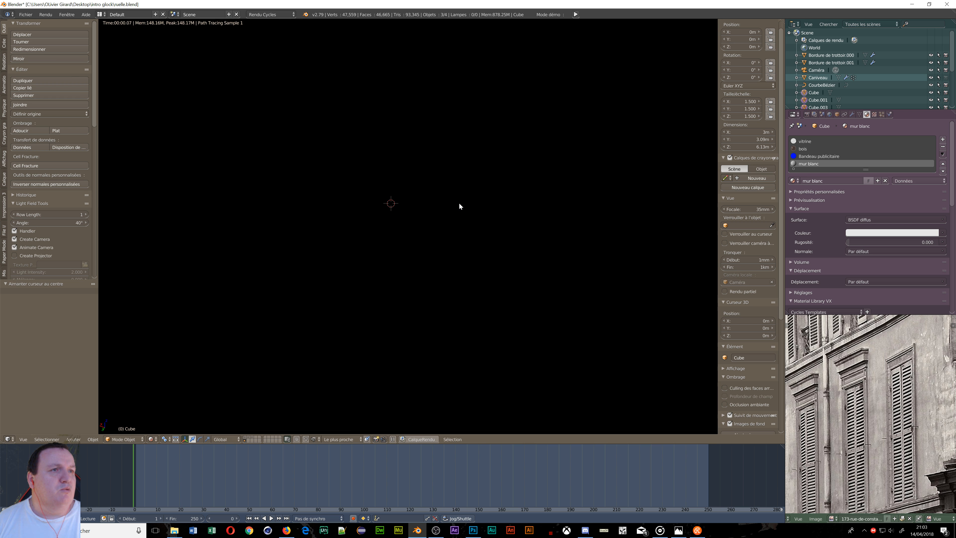
left_click(831, 114)
left_click(907, 192)
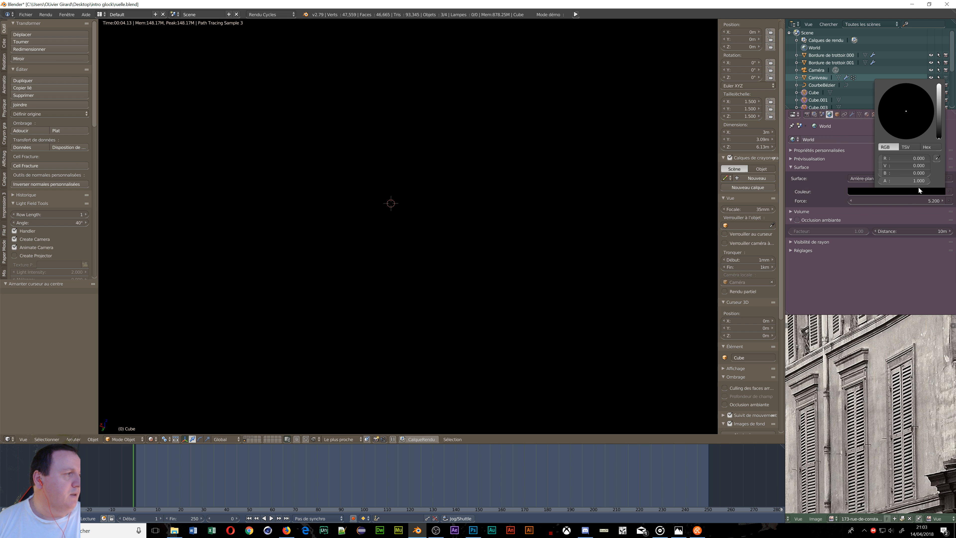
left_click_drag(939, 138, 939, 118)
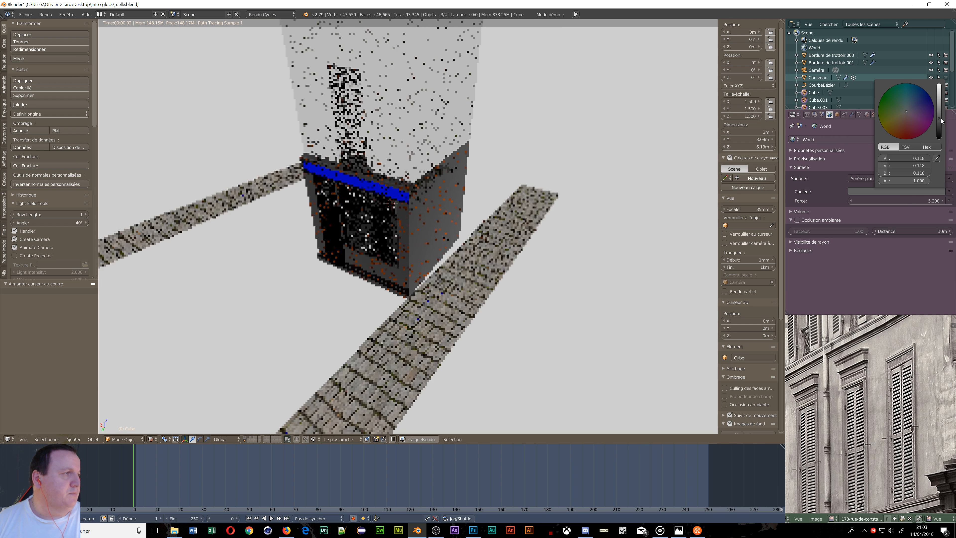
- Inspect the rendered shopfront up close and darken the world background colour to a deeper grey
mouse_move(301, 137)
middle_mouse_down()
mouse_move(294, 121)
mouse_move(300, 126)
middle_mouse_up()
scroll(300, 125, "up", 5)
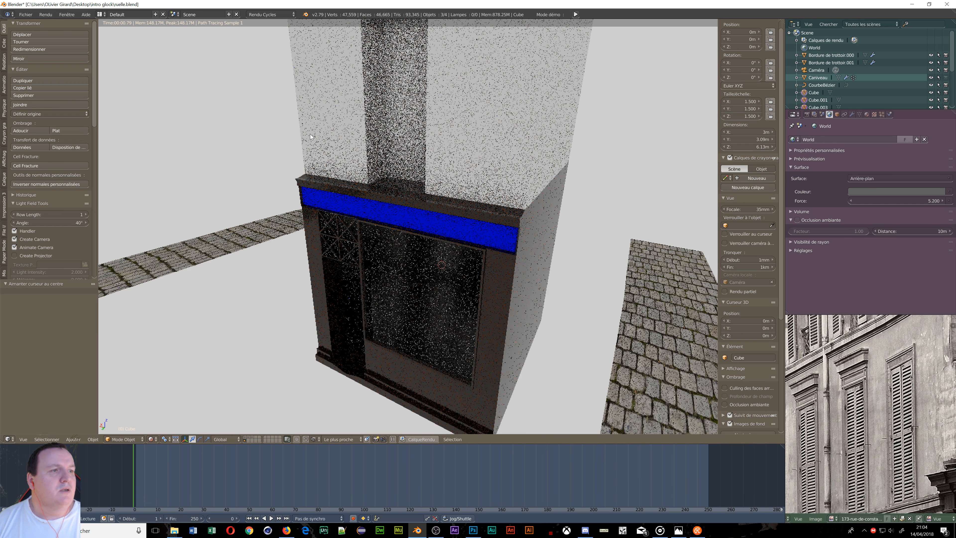
scroll(453, 116, "down", 6)
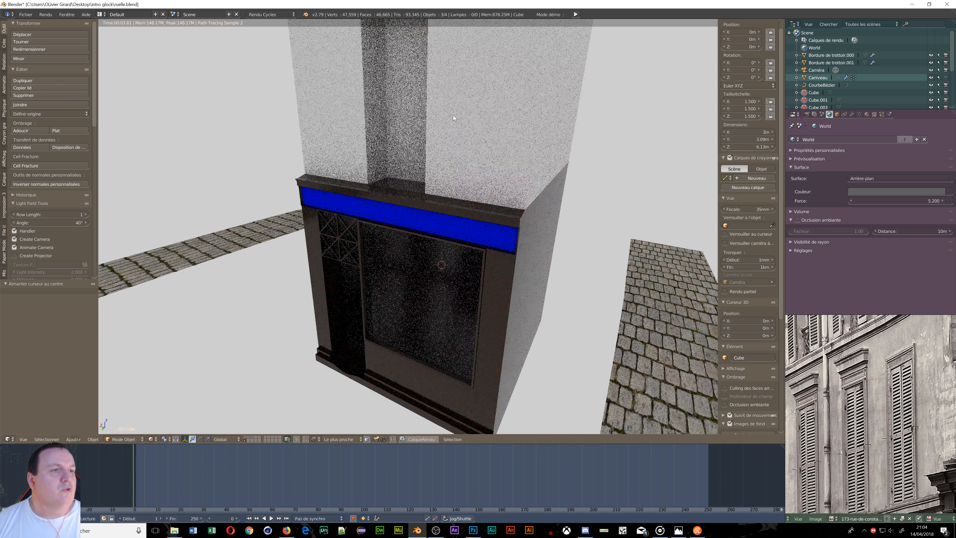
mouse_move(457, 119)
middle_mouse_down()
mouse_move(469, 119)
mouse_move(443, 124)
mouse_move(450, 128)
middle_mouse_up()
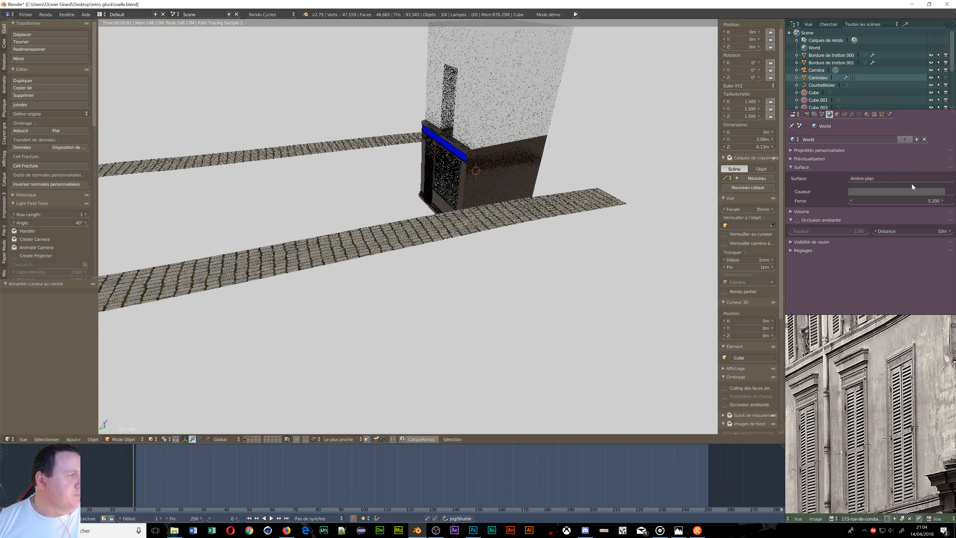
left_click(912, 191)
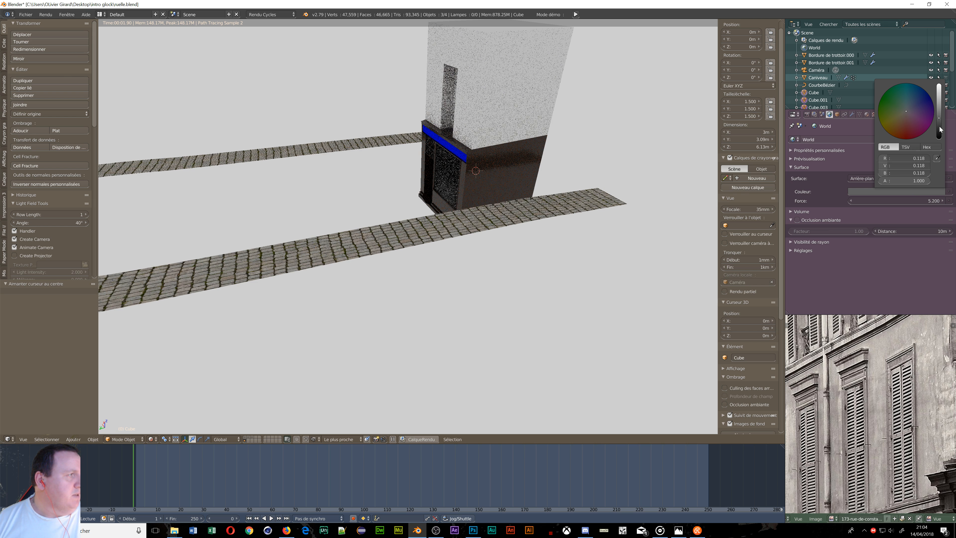
mouse_move(941, 129)
left_mouse_down()
mouse_move(939, 139)
mouse_move(939, 129)
left_mouse_up()
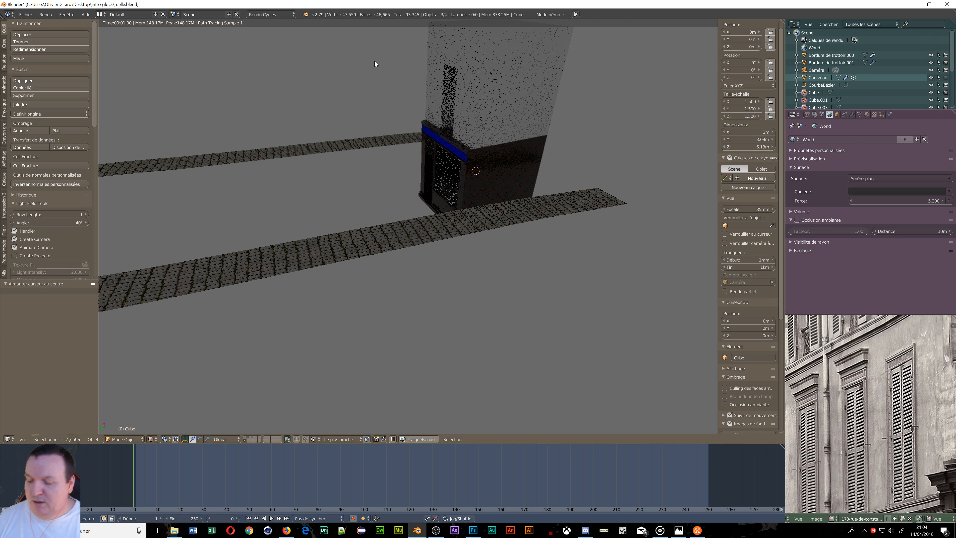
- Switch the viewport back to solid shading and bring the Screencast Keys settings into view
key("z")
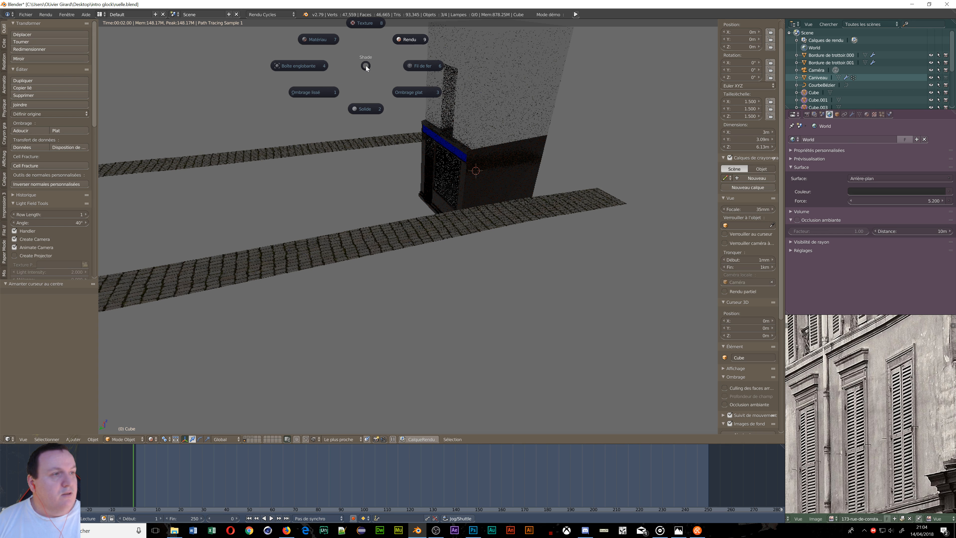
left_click(368, 108)
scroll(758, 388, "down", 3)
scroll(758, 389, "down", 5)
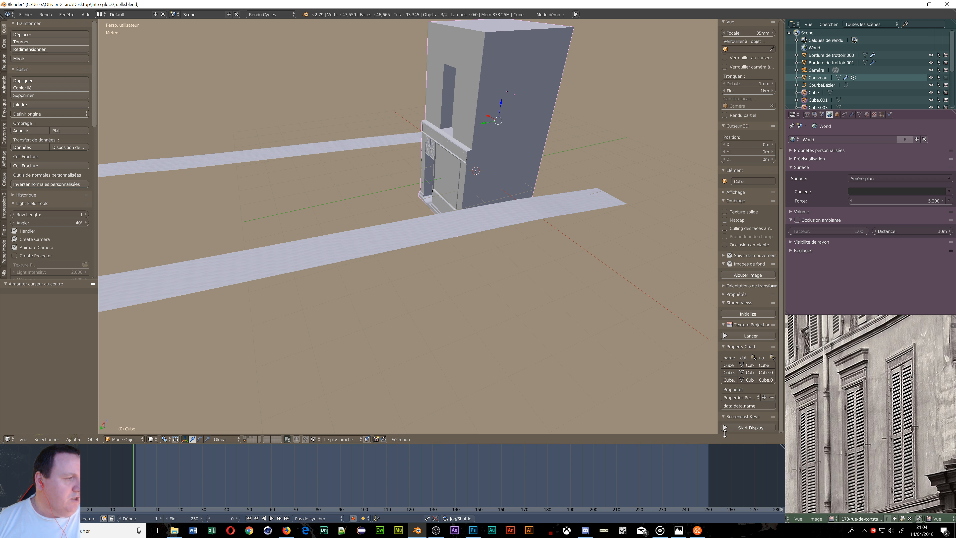
- Start the Screencast Keys display
left_click(724, 429)
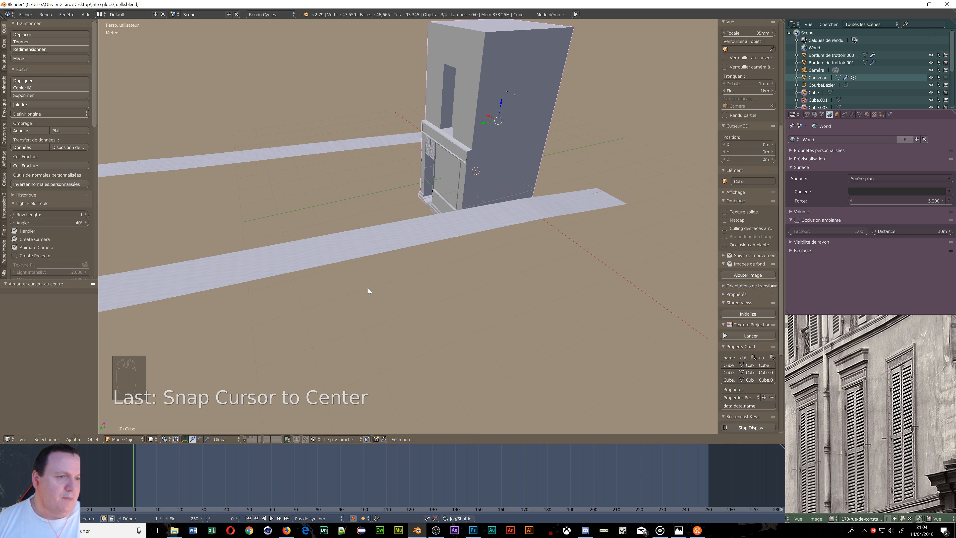
- Examine the old street reference photo, focusing on the shuttered windows, stone wall joints and wooden shopfront
scroll(944, 404, "down", 4)
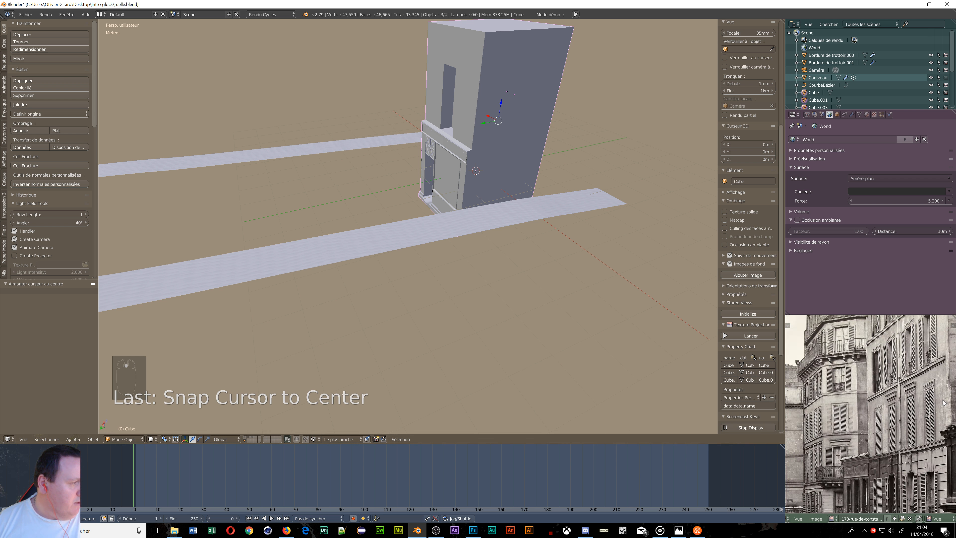
scroll(859, 421, "up", 5)
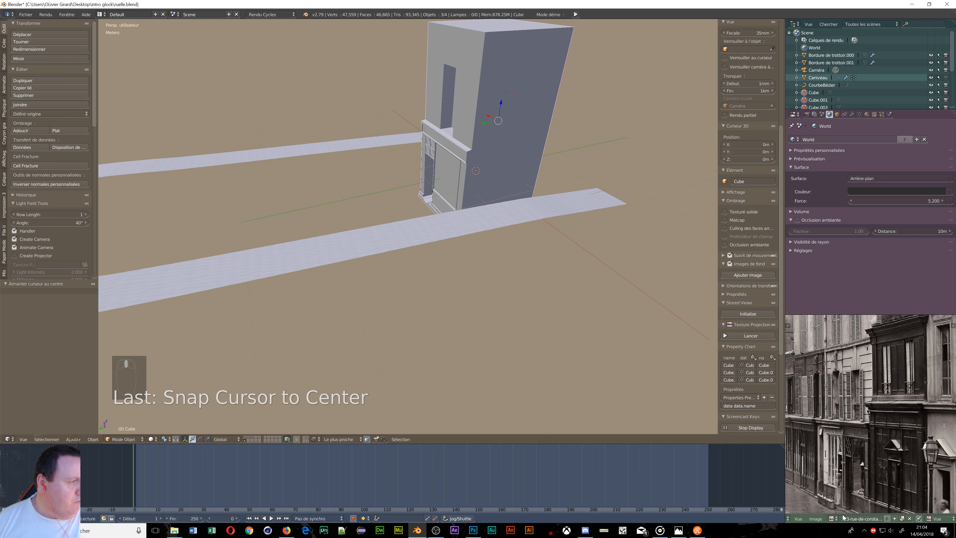
middle_click_drag(831, 411, 789, 400)
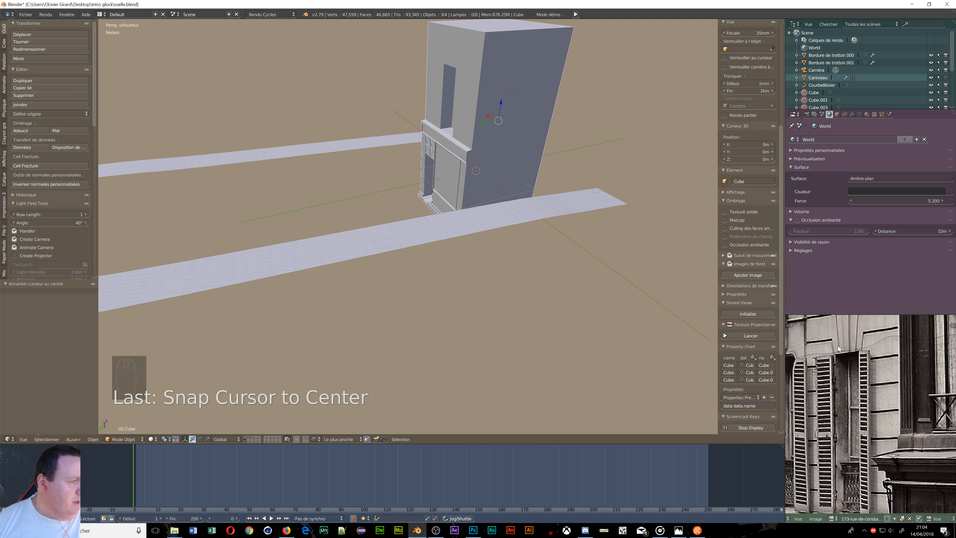
middle_click_drag(854, 365, 846, 393)
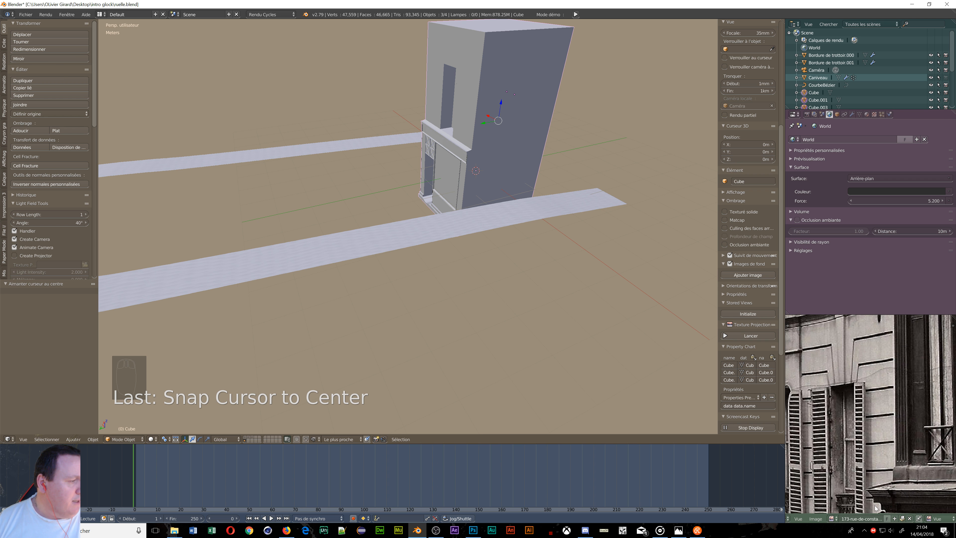
middle_click_drag(875, 466, 845, 406)
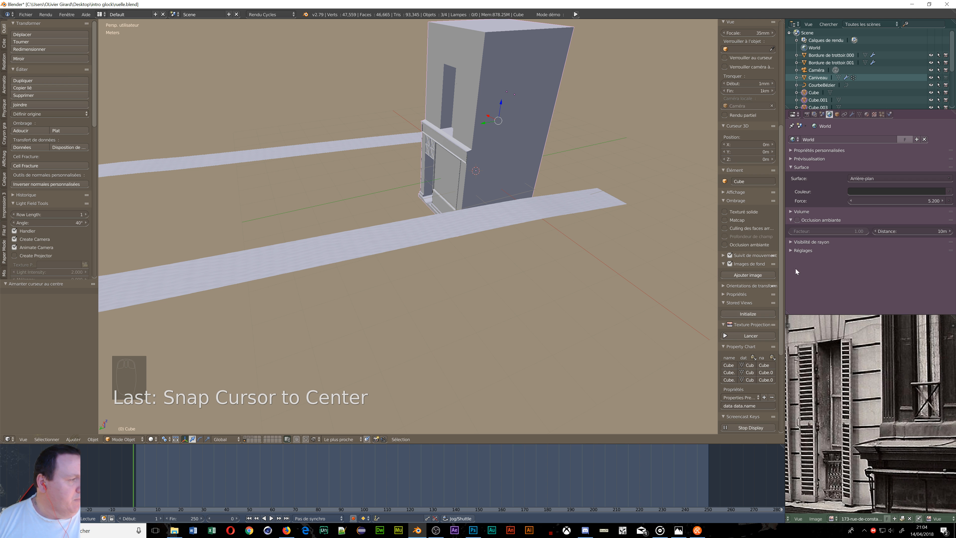
scroll(826, 388, "up", 2)
middle_click_drag(825, 388, 827, 410)
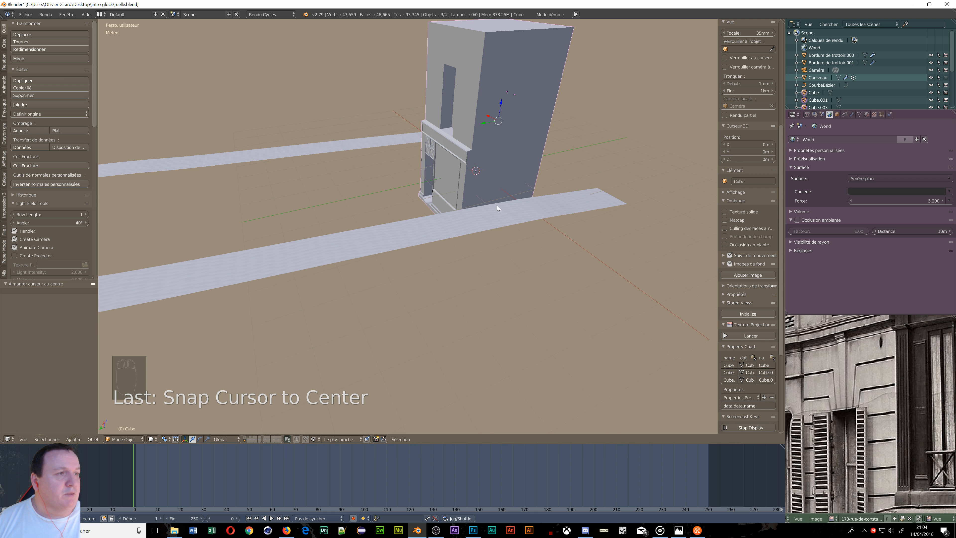
scroll(497, 206, "up", 3)
scroll(809, 401, "down", 4)
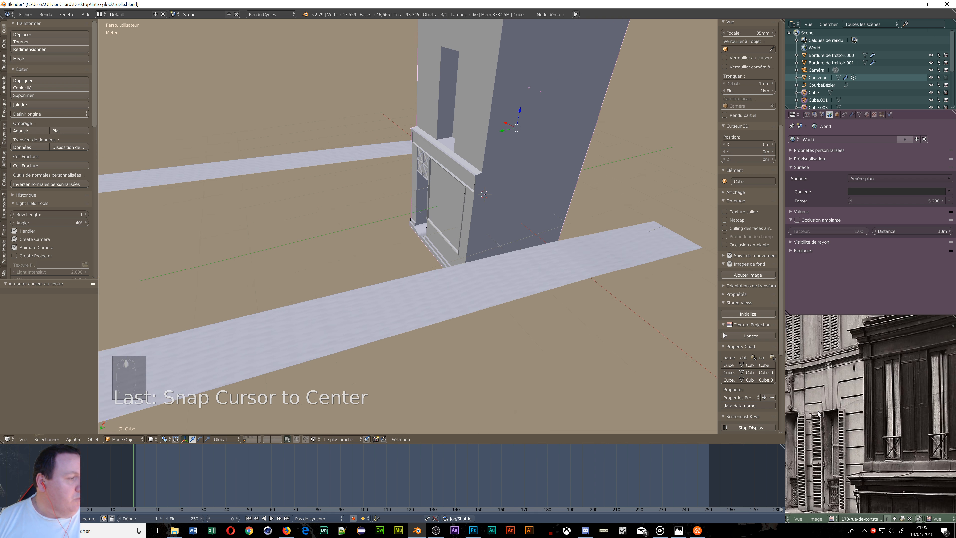
middle_click_drag(845, 435, 843, 406)
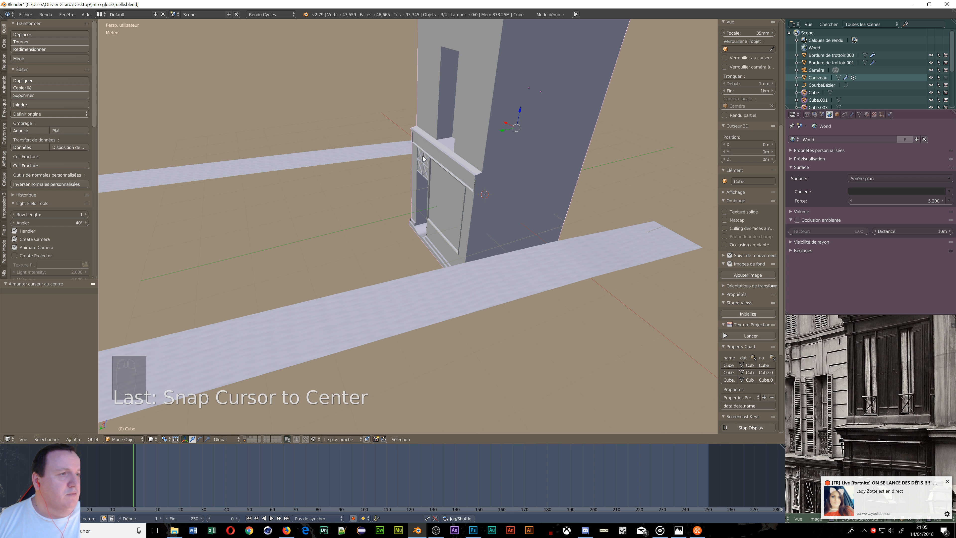
- Show the scene in wireframe shading and enter Edit Mode on the main building block
middle_click_drag(423, 155, 470, 102)
right_click(504, 87)
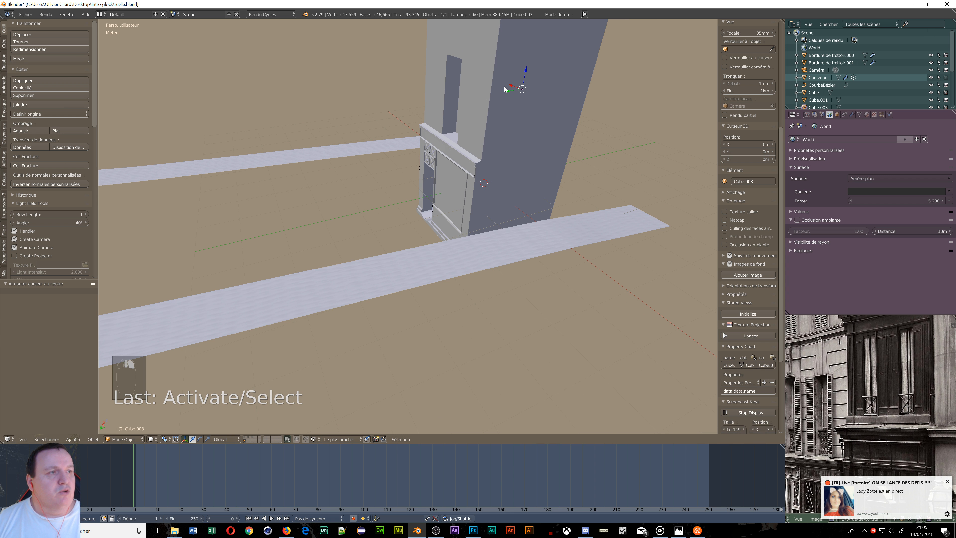
key("z")
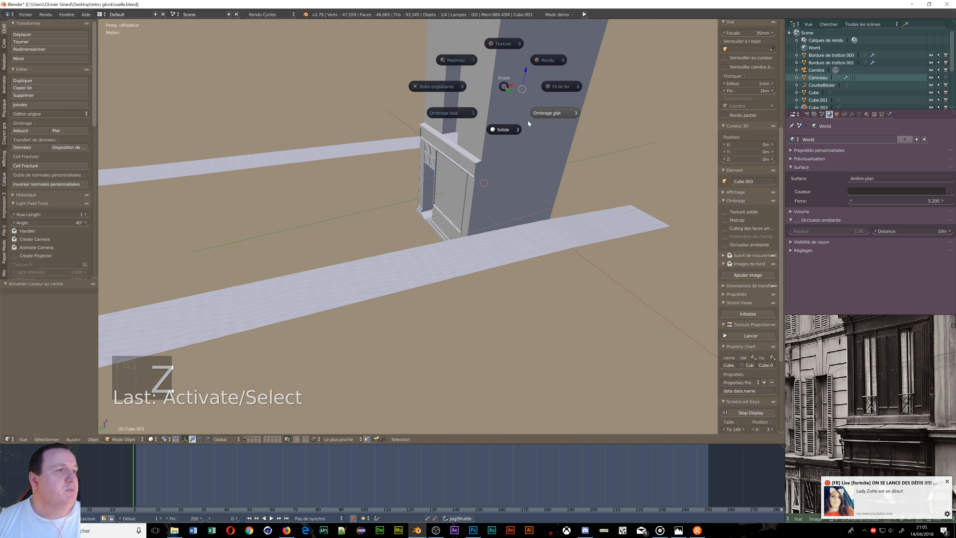
left_click(558, 88)
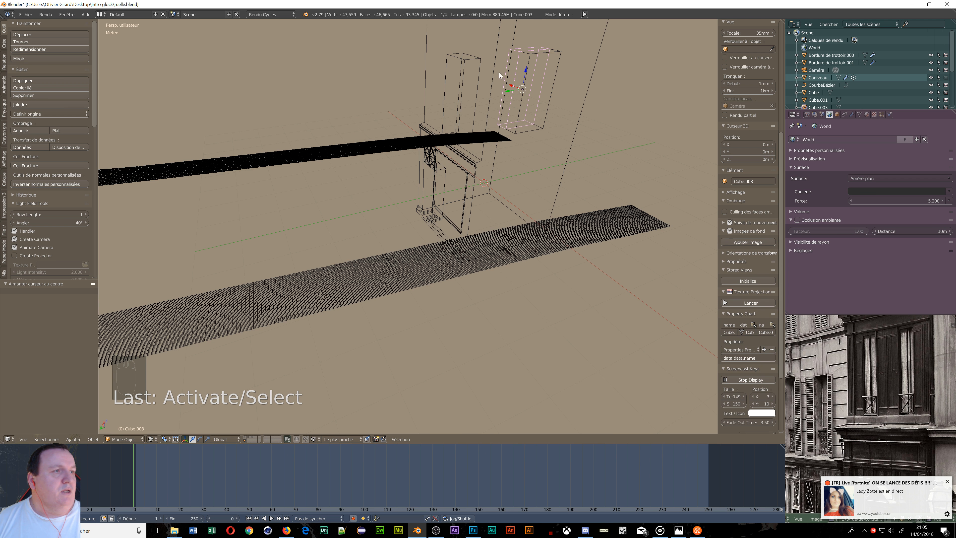
left_click(482, 69)
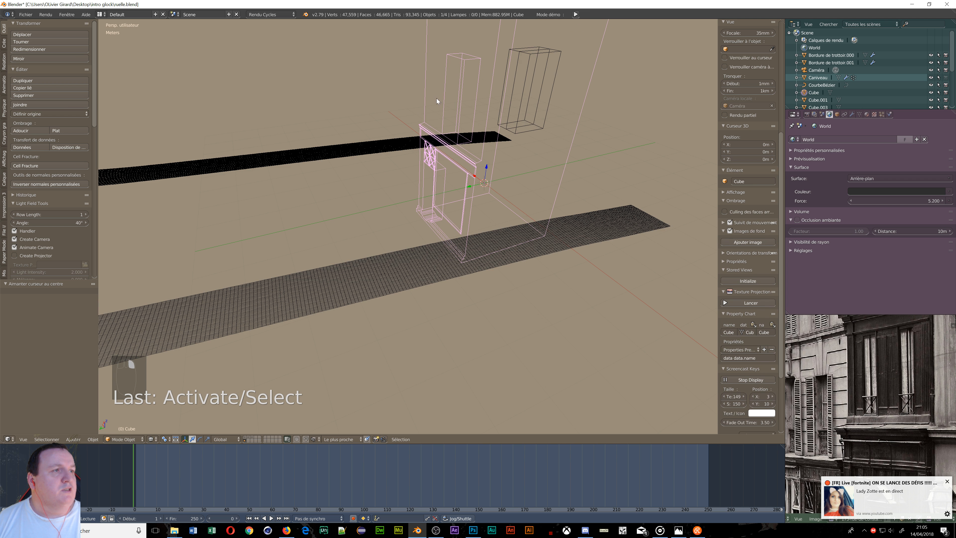
middle_click_drag(436, 98, 531, 160)
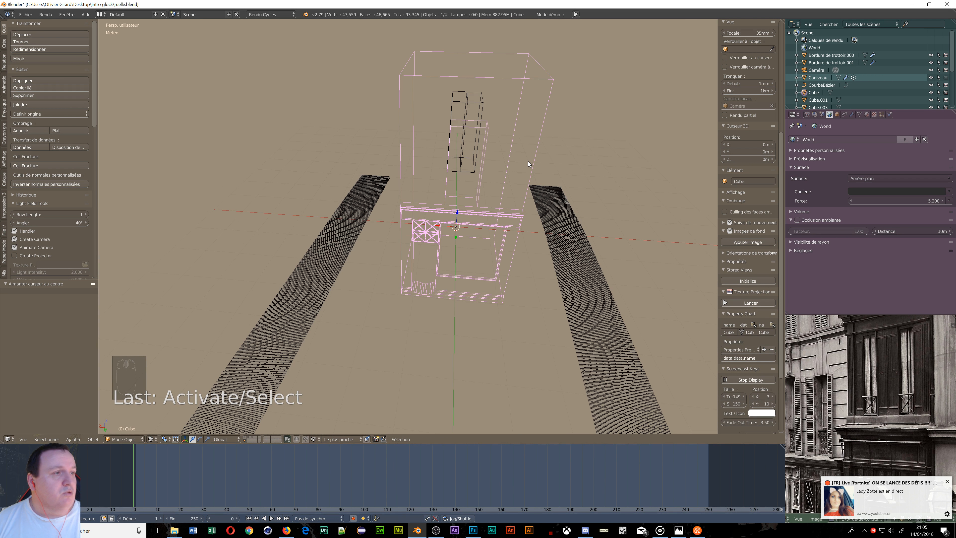
key("Tab")
left_click(591, 162)
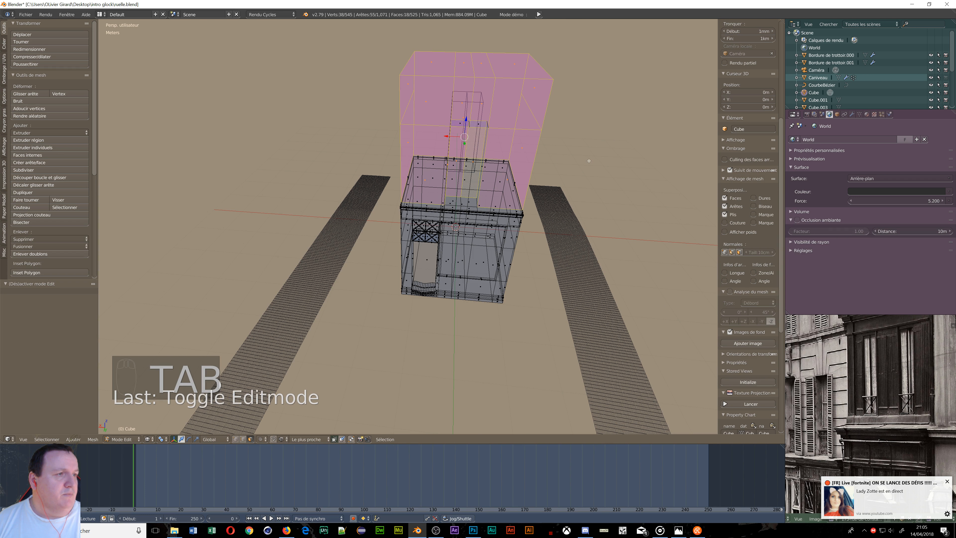
- Add two evenly spaced horizontal loop cuts around the building walls above the upper window opening
middle_click_drag(503, 192, 481, 149)
scroll(477, 125, "up", 3)
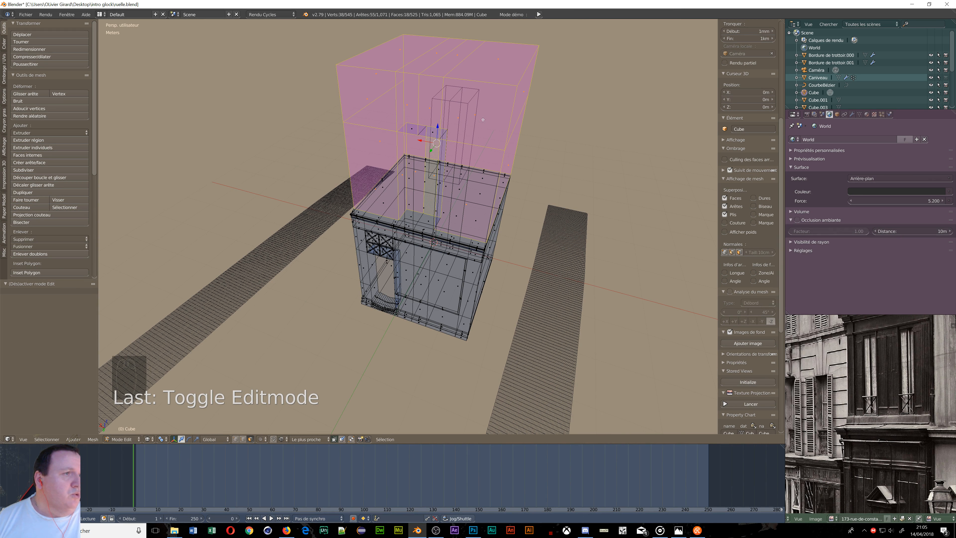
middle_click_drag(483, 119, 435, 98)
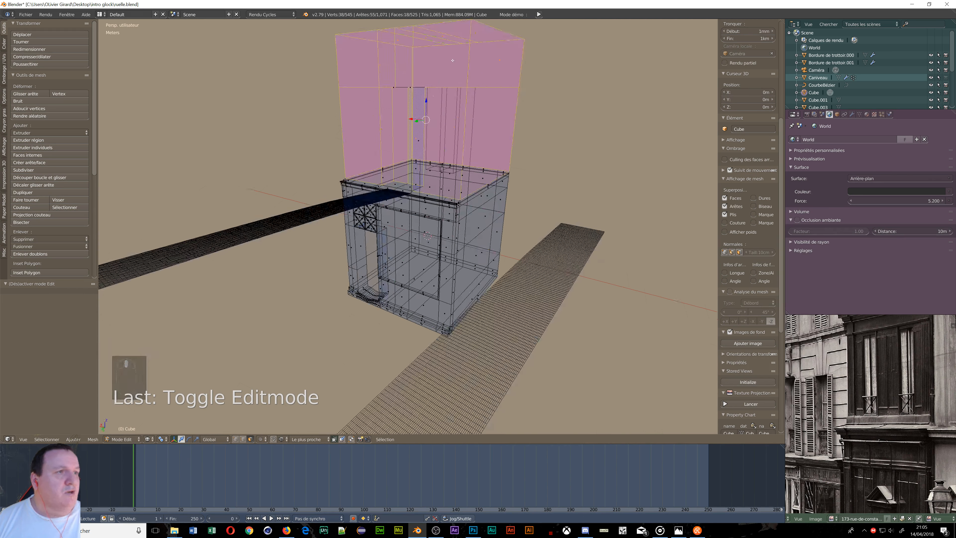
key("ctrl+r")
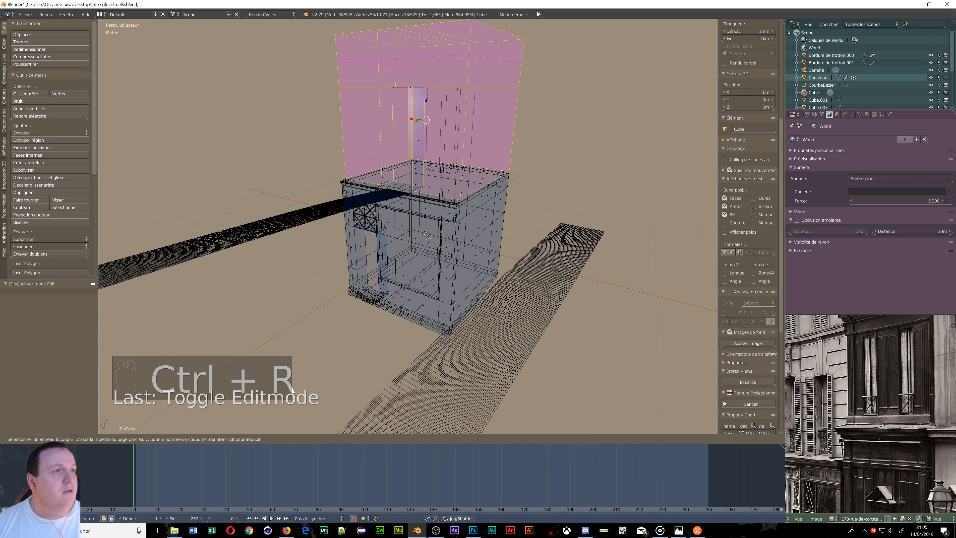
scroll(459, 58, "up", 1)
left_click(459, 58)
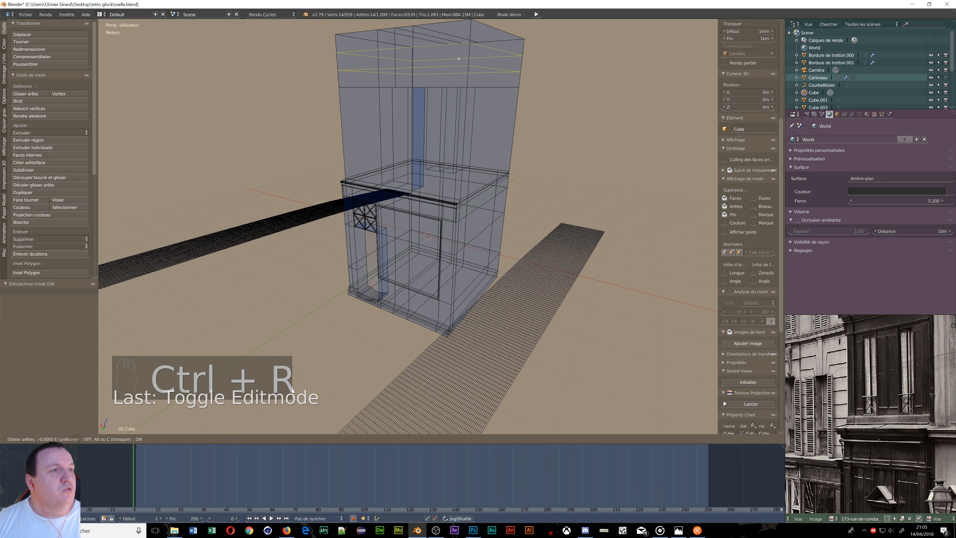
right_click(459, 59)
- Add five evenly spaced horizontal loop cuts to the upper storey's side wall on the shop-window side
middle_click_drag(465, 173, 462, 136)
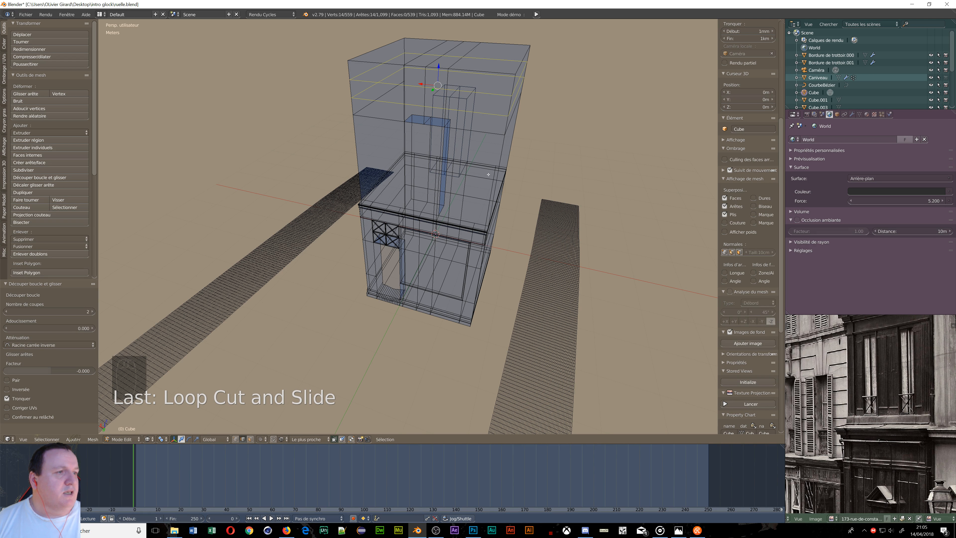
middle_click_drag(488, 175, 447, 145)
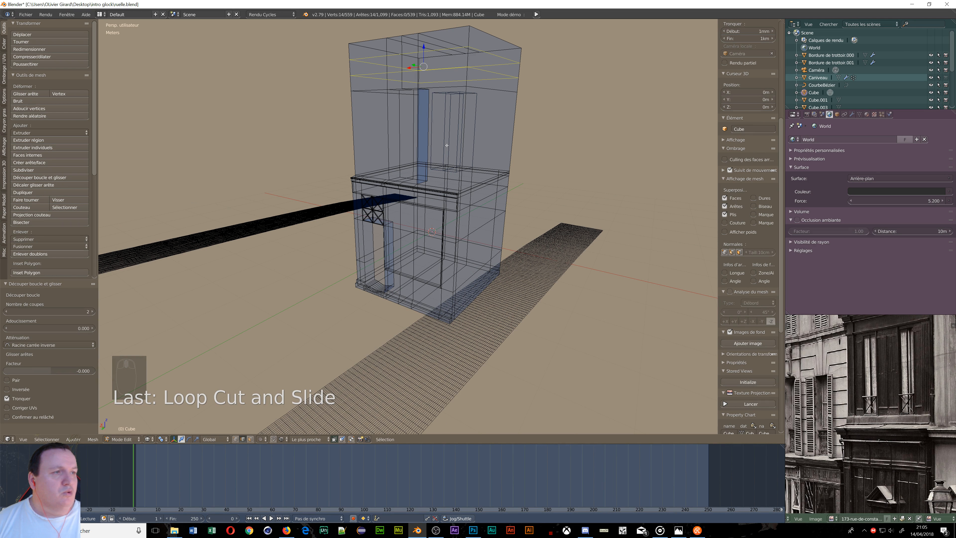
key("ctrl+r")
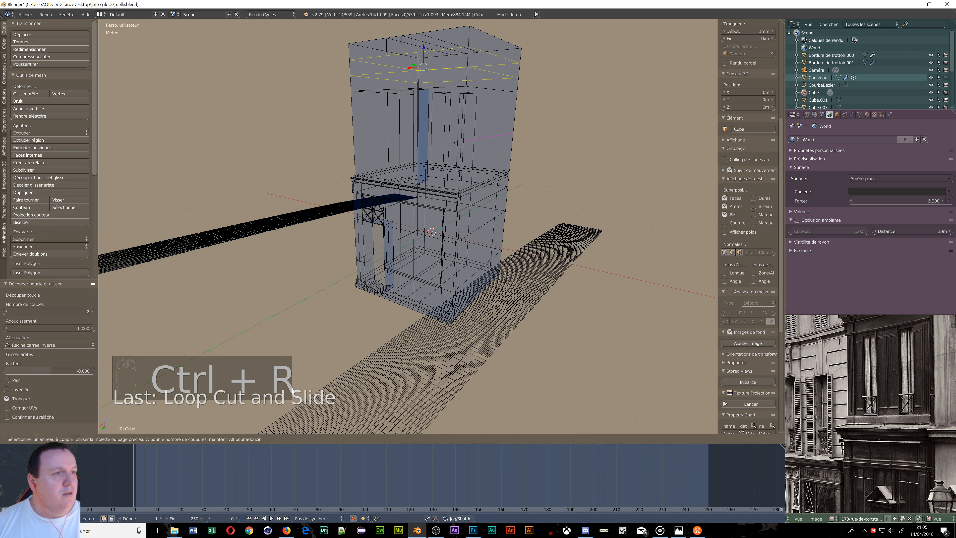
key("5")
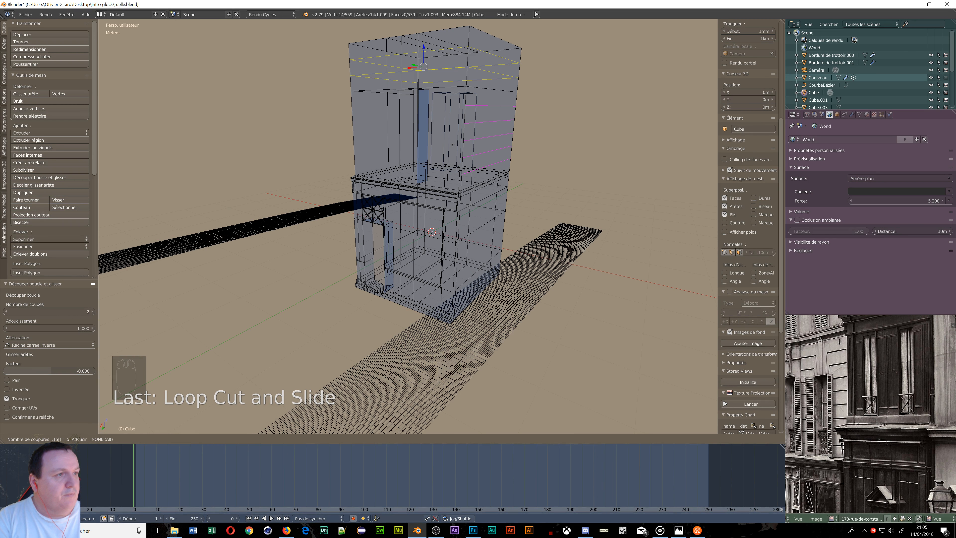
left_click(453, 144)
left_click(453, 145)
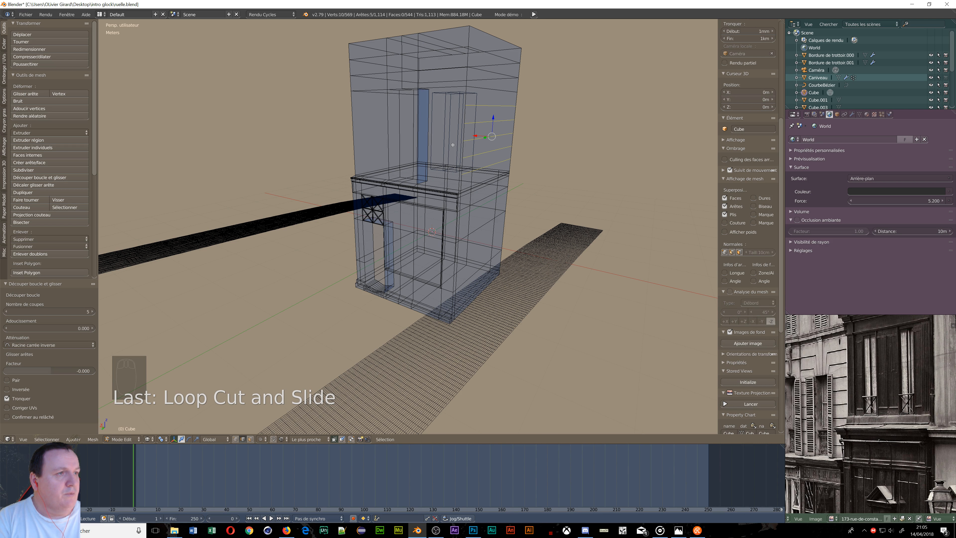
- Add five evenly spaced horizontal loop cuts to the upper storey's opposite side wall, on the door side
middle_click_drag(394, 152, 443, 161)
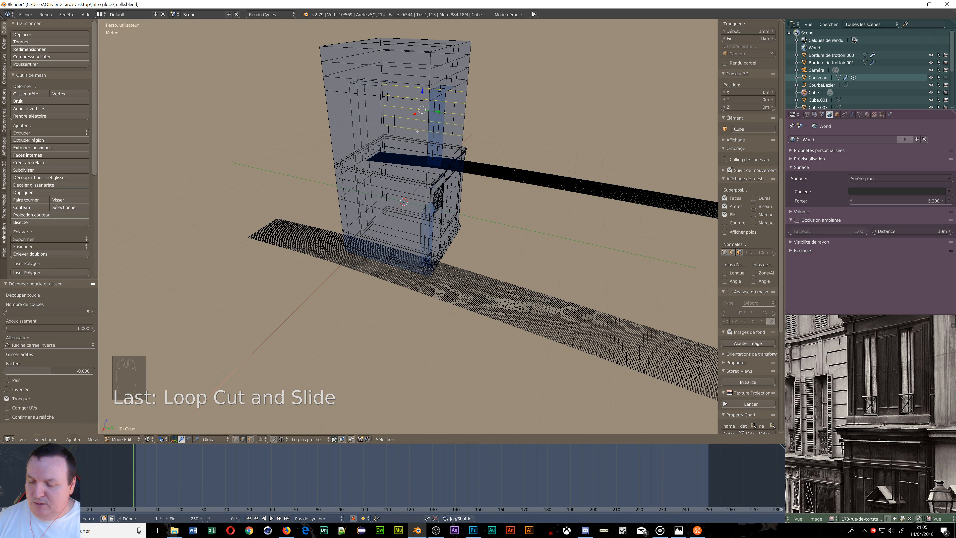
key("ctrl+r")
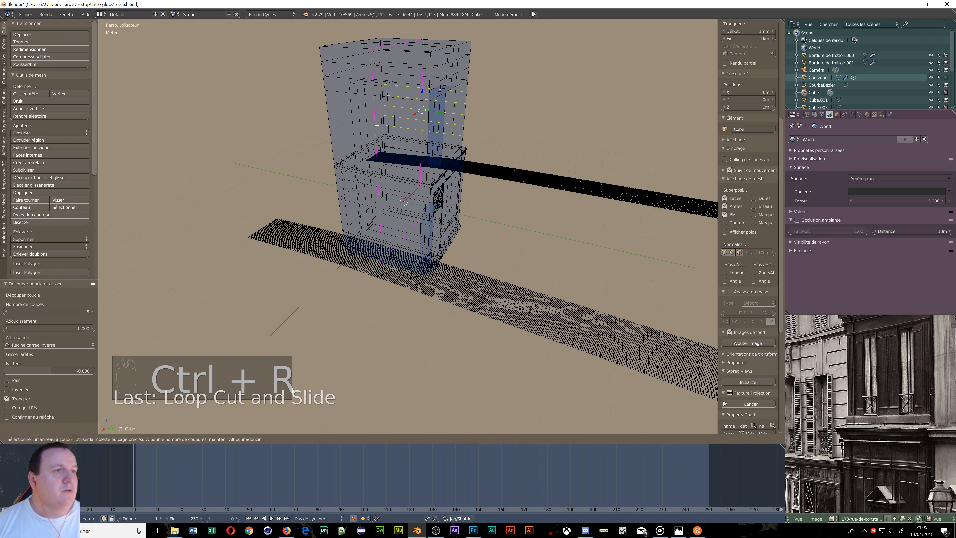
key("5")
left_click(332, 116)
left_click(332, 116)
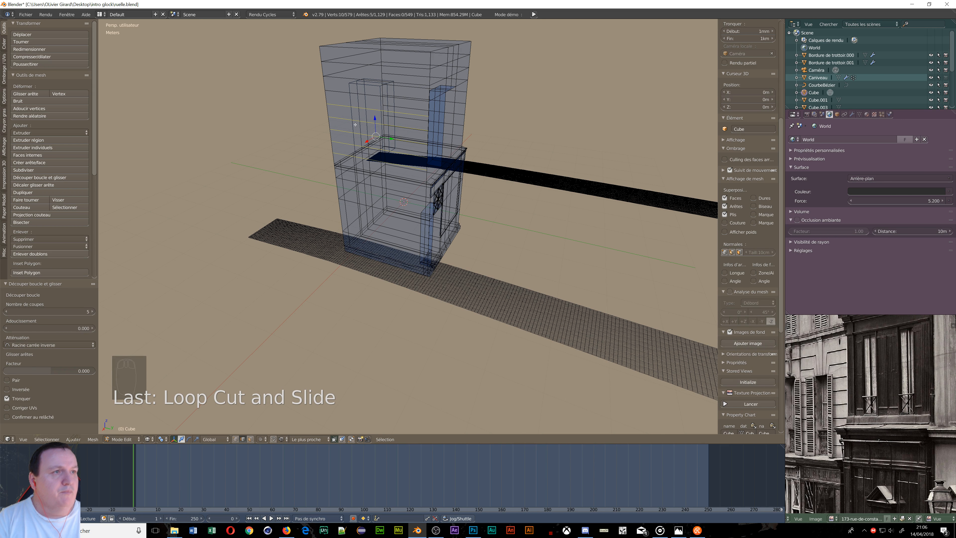
- Check the new cuts on the upper storey's side walls and switch the mesh selection mode to vertices
middle_click_drag(483, 154, 422, 168)
scroll(339, 92, "up", 6)
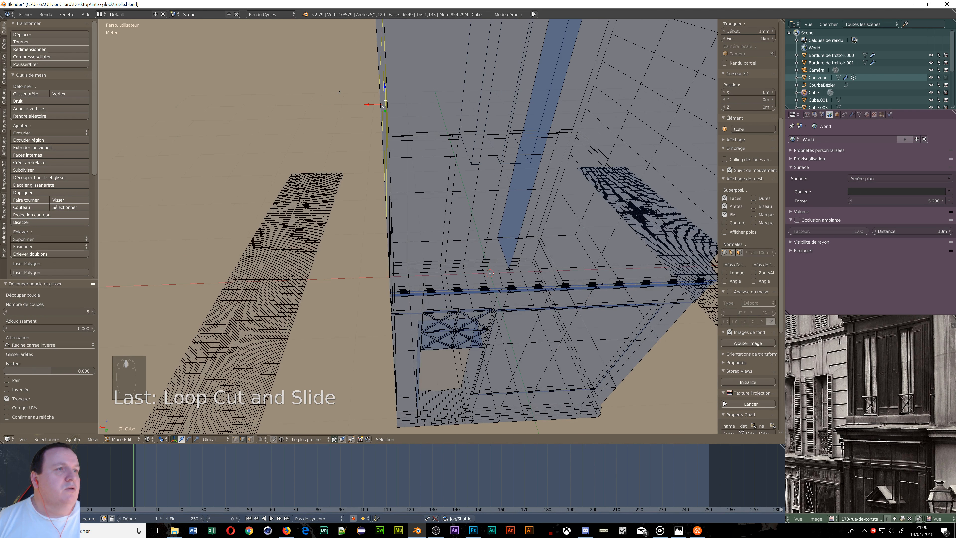
middle_click_drag(528, 150, 486, 143)
scroll(405, 106, "down", 5)
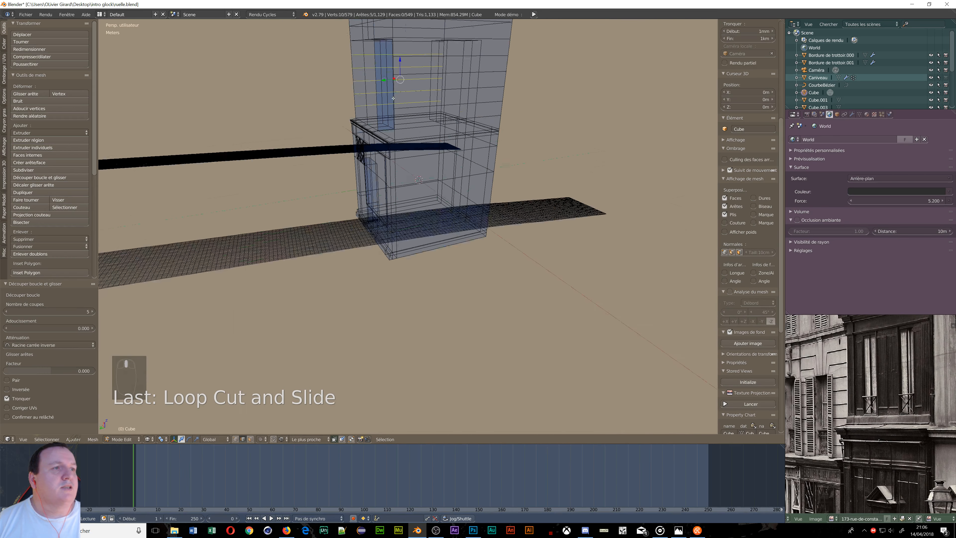
middle_click_drag(405, 105, 490, 191)
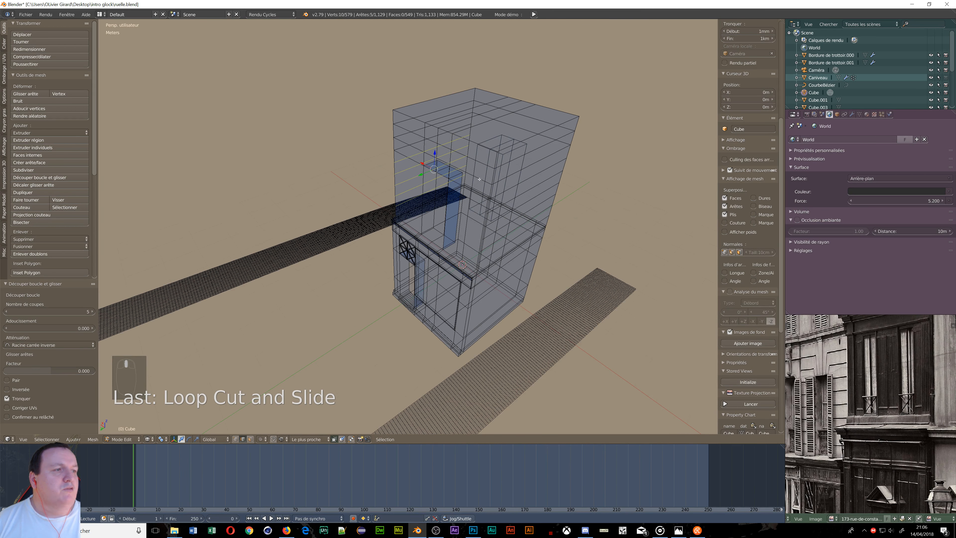
scroll(490, 191, "up", 2)
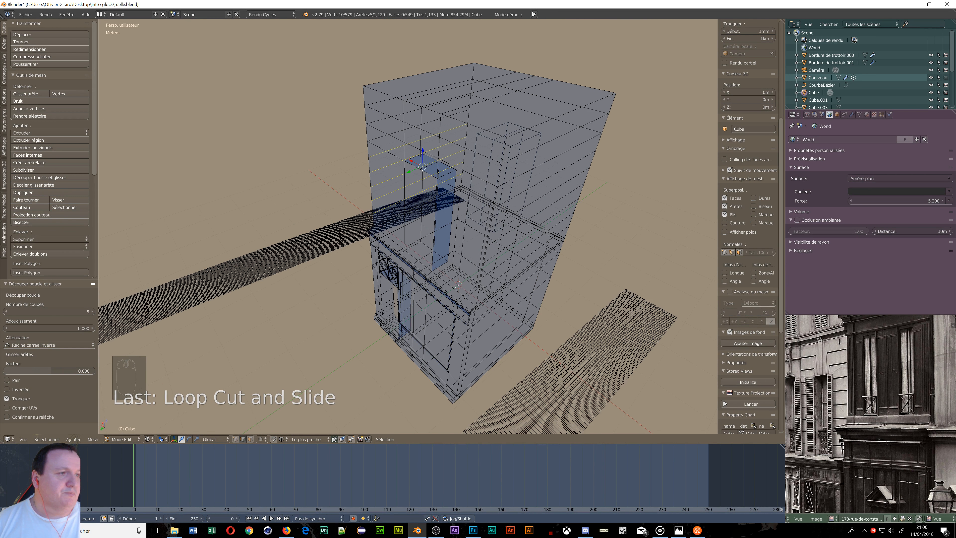
scroll(381, 277, "up", 6)
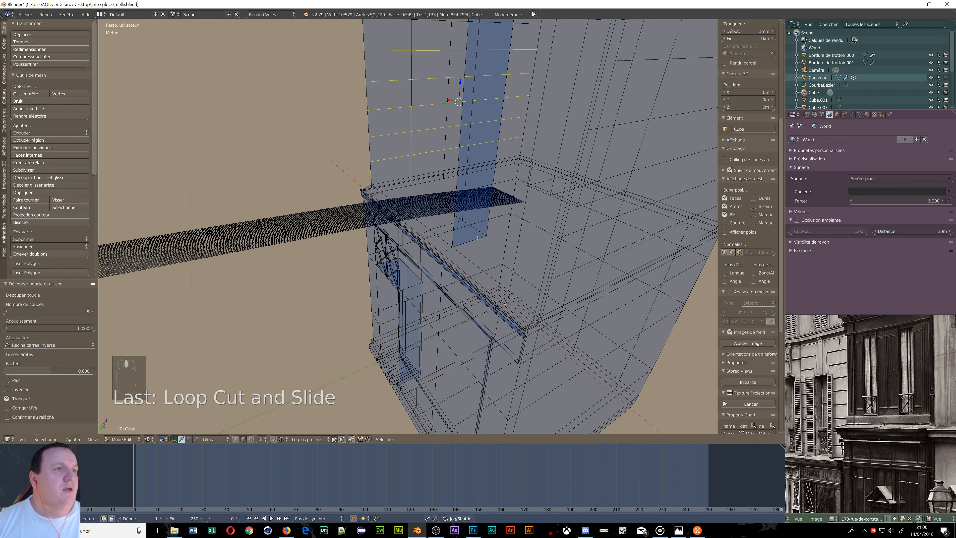
middle_click_drag(477, 239, 476, 222)
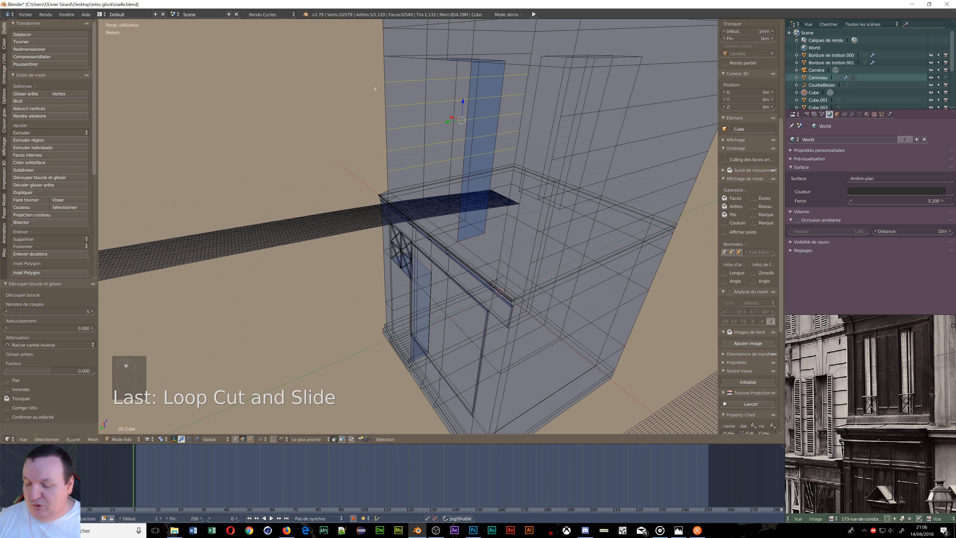
key("ctrl+Tab")
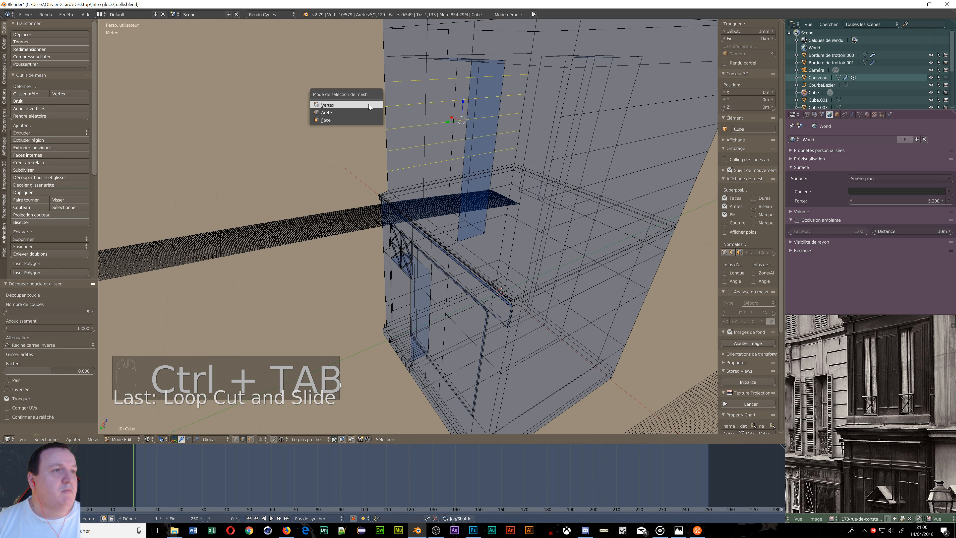
left_click(331, 105)
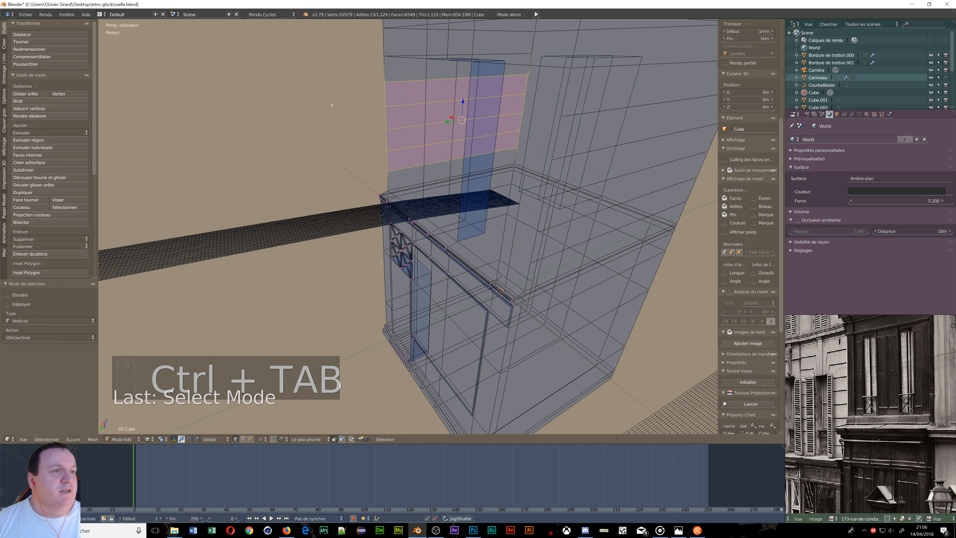
- Connect the opposite wall vertices through the upper window recess along the two highest of the five new courses
right_click(385, 82)
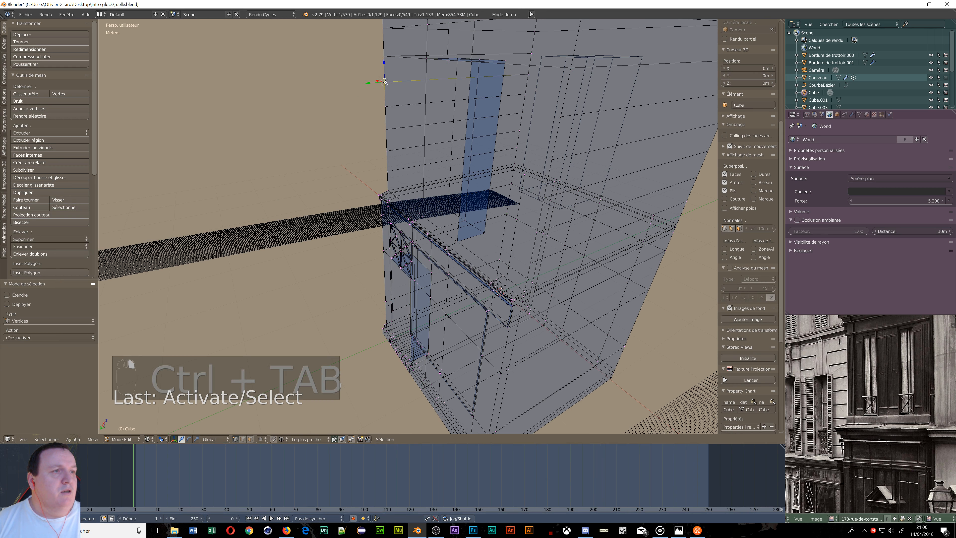
right_click(557, 119, "shift")
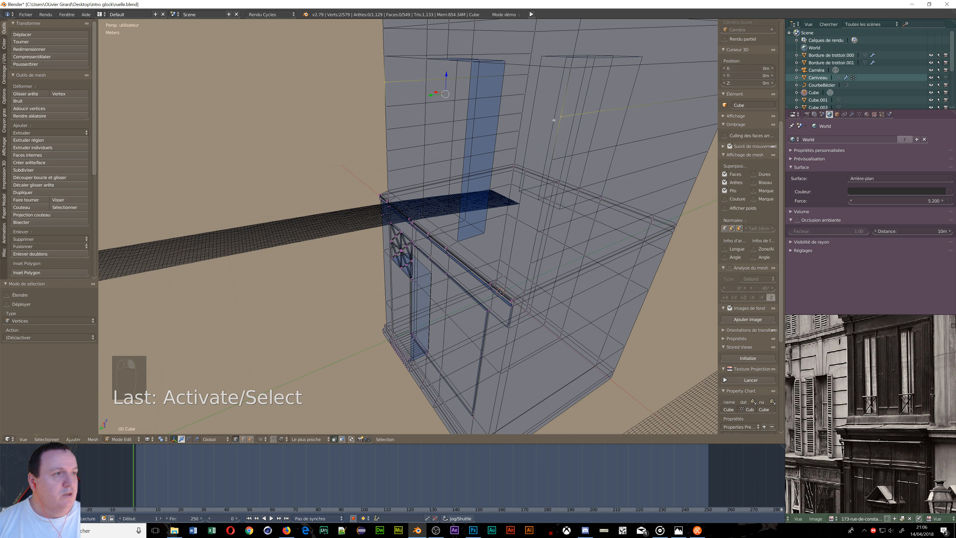
key("j")
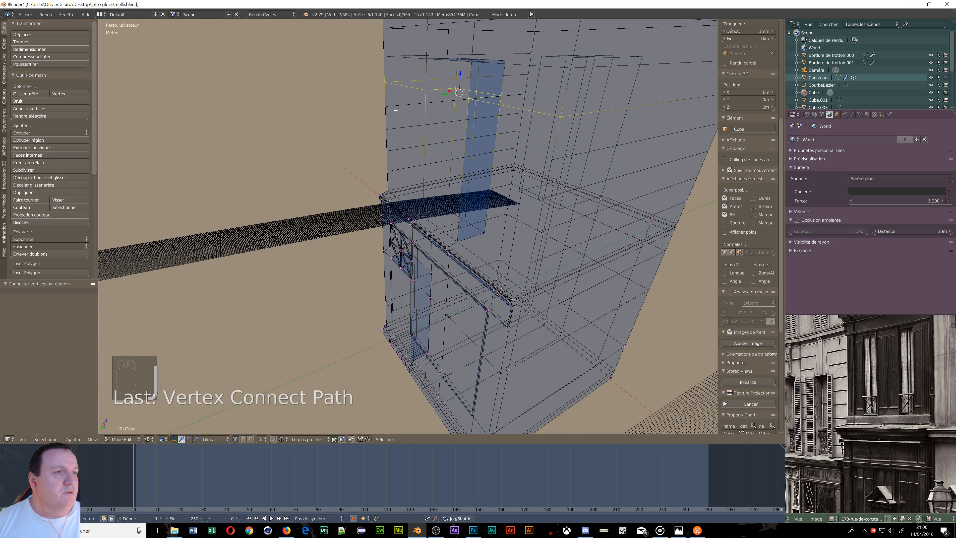
right_click(385, 107)
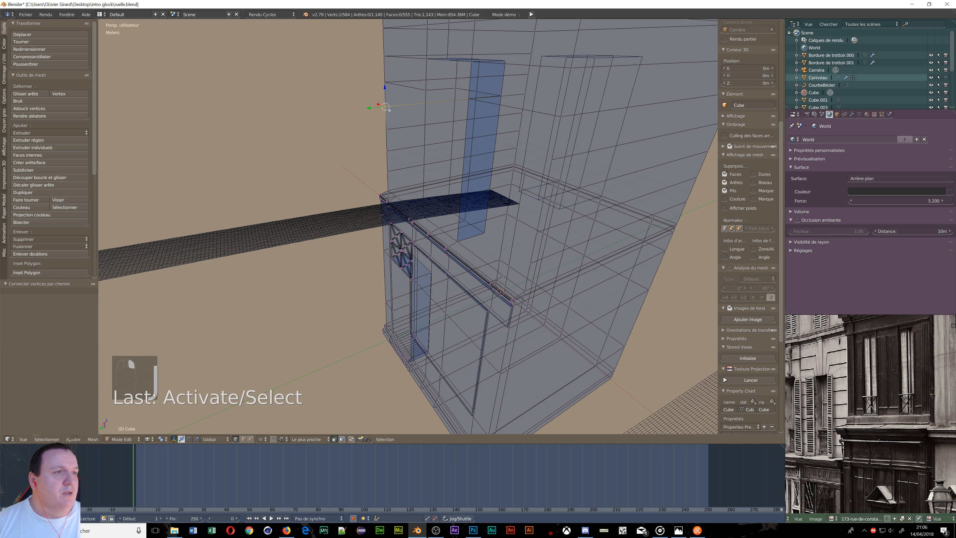
right_click(557, 157, "shift")
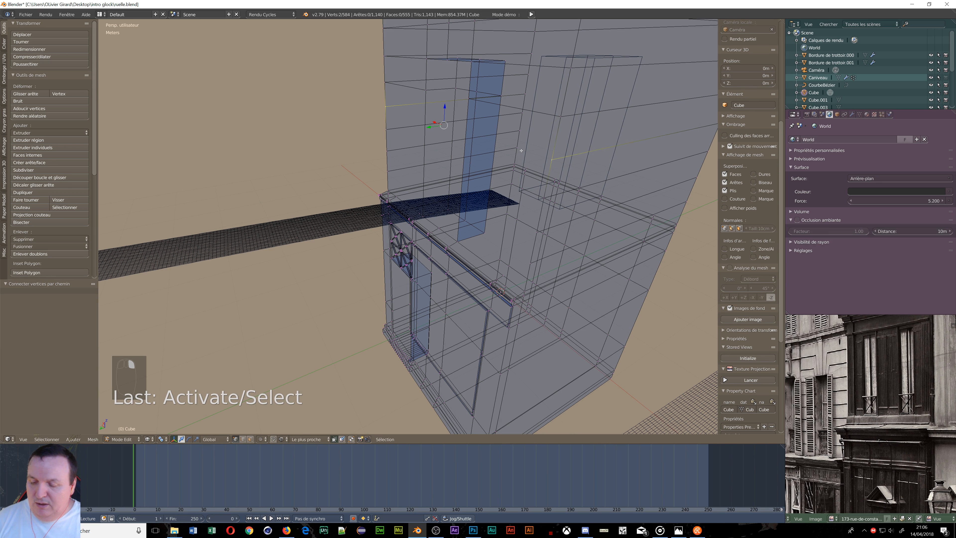
key("j")
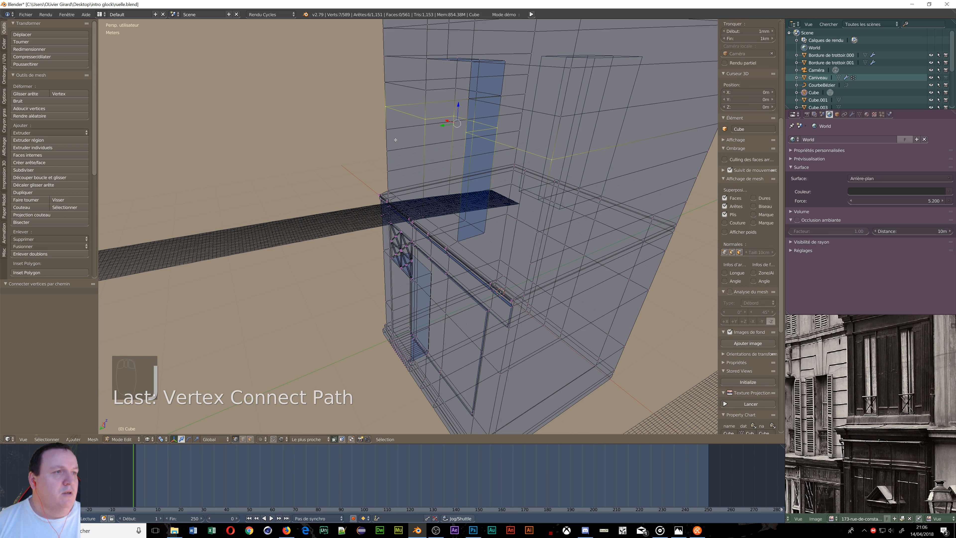
- Connect the opposite wall vertices through the upper window recess along the three remaining lower courses
right_click(386, 133)
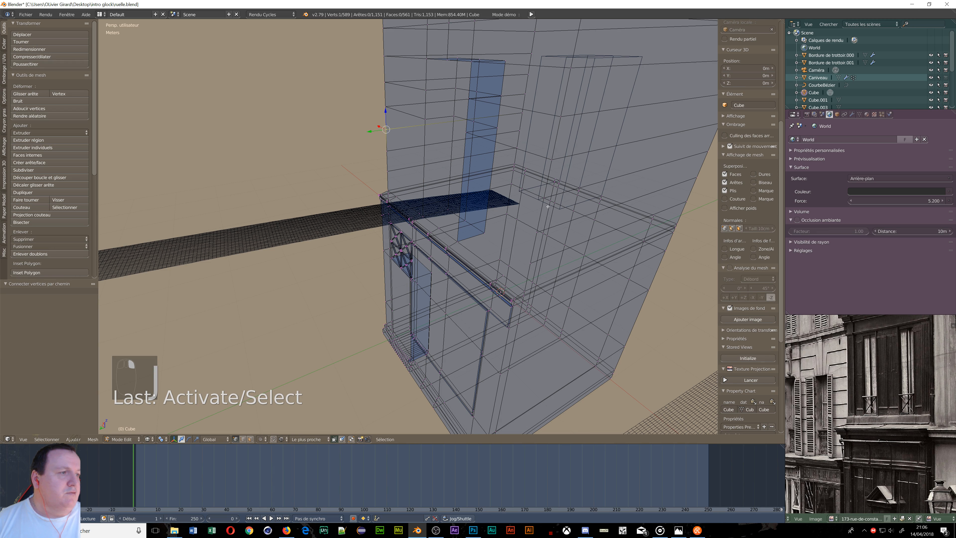
middle_click_drag(548, 207, 529, 222)
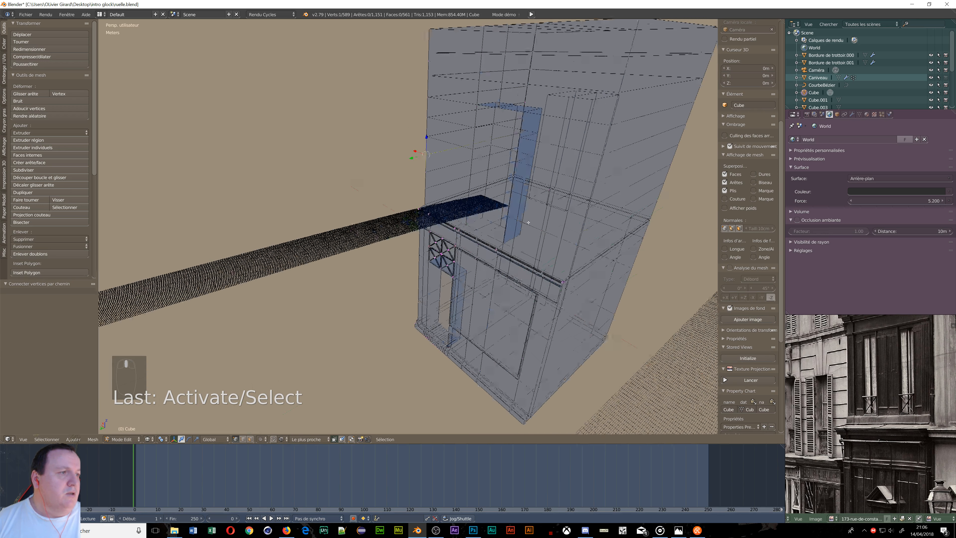
right_click(590, 209, "shift")
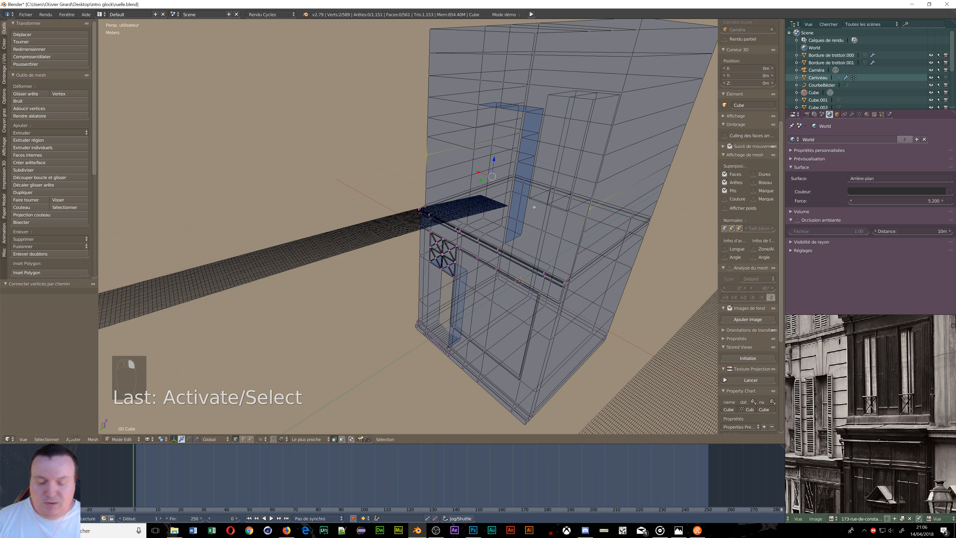
key("j")
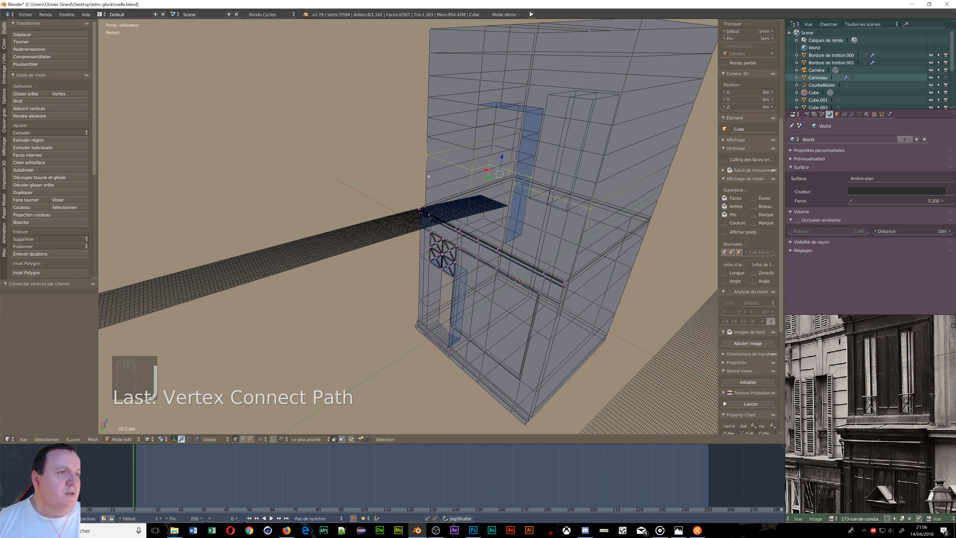
right_click(429, 176)
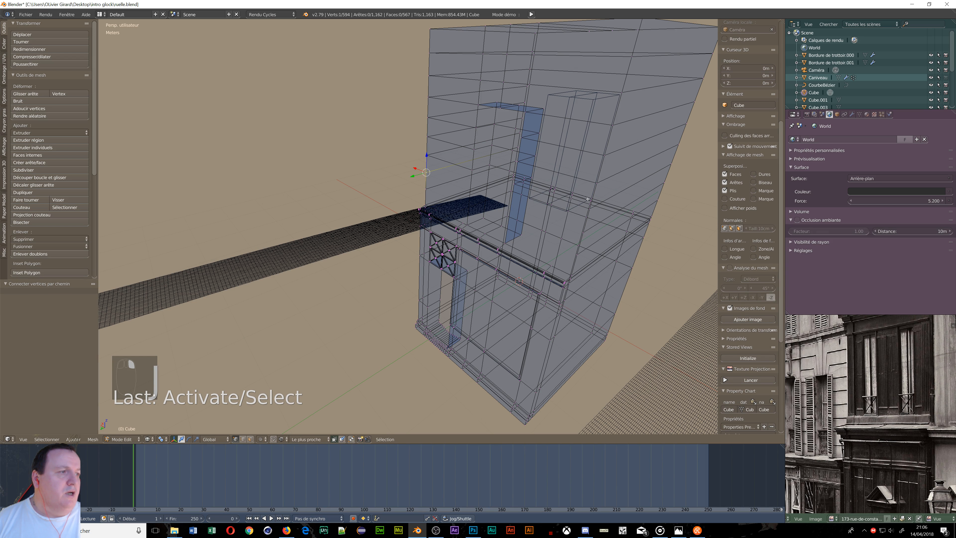
right_click(588, 234, "shift")
key("j")
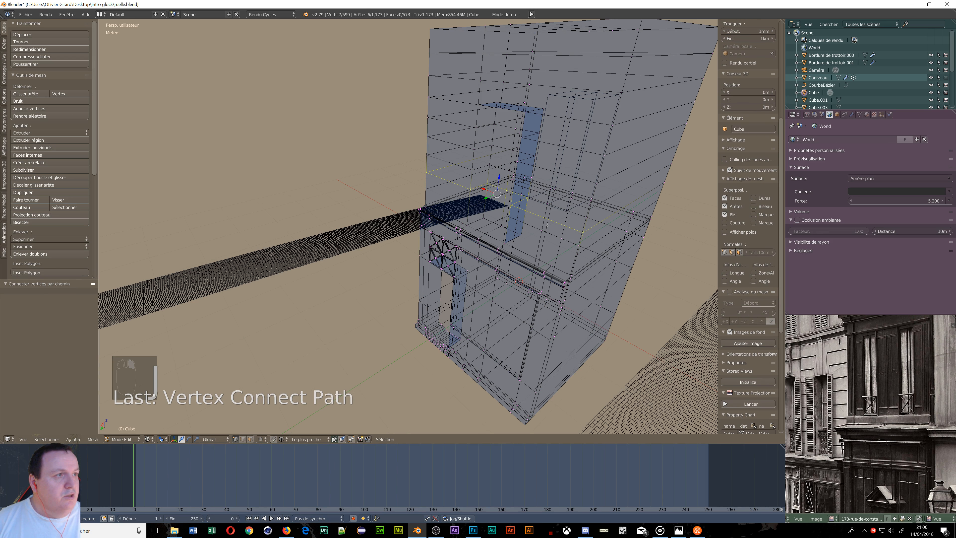
right_click(427, 193)
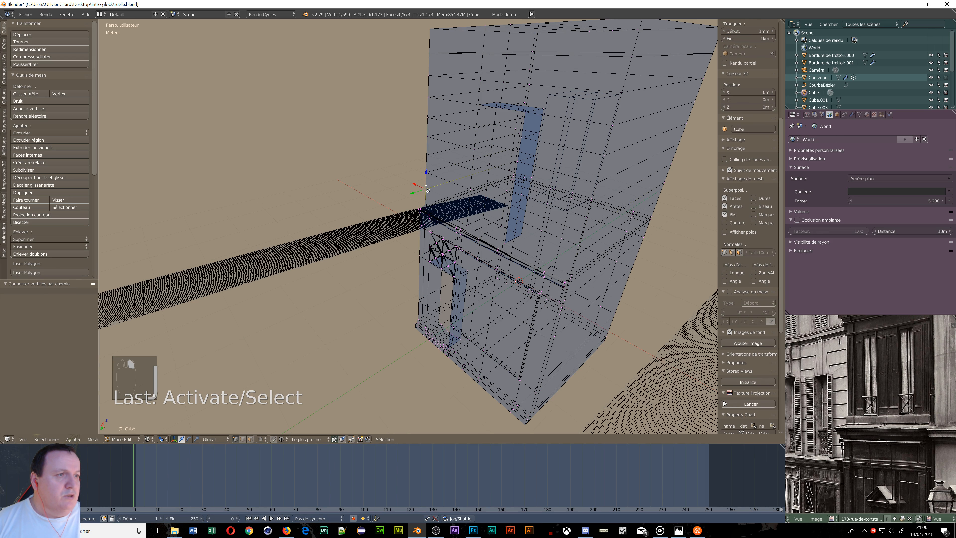
right_click(576, 255, "shift")
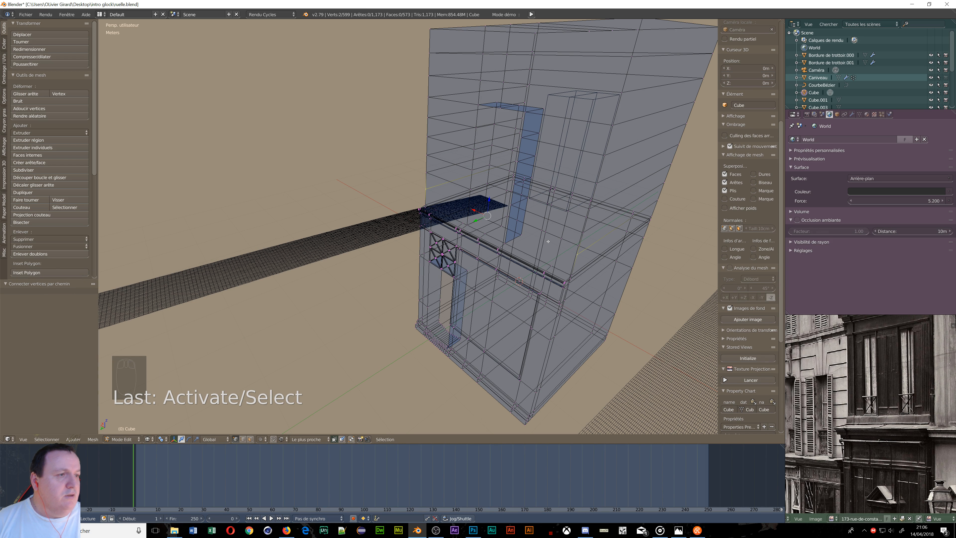
key("j")
- Examine the connected courses around the upper window and the stonework above the shuttered window in the reference photo
scroll(548, 242, "down", 3)
middle_click_drag(528, 237, 608, 233)
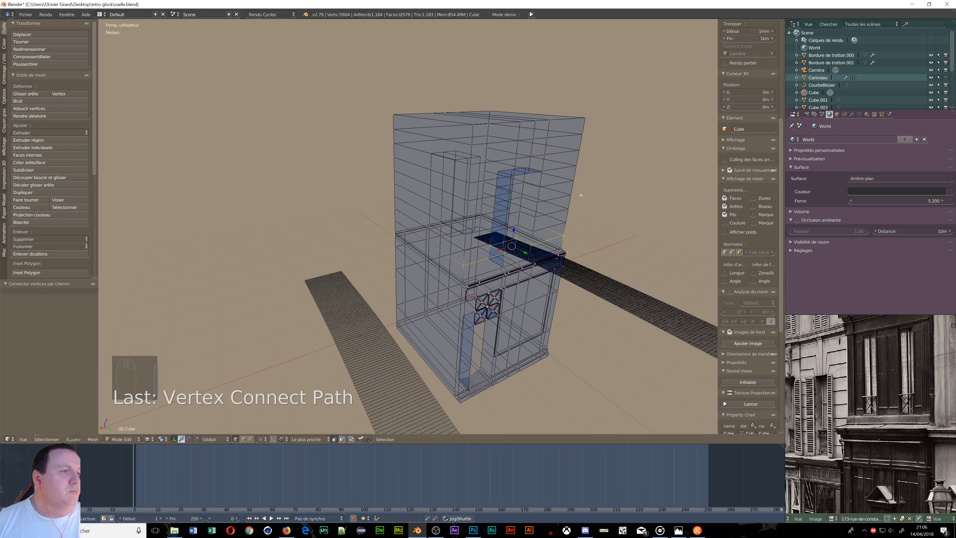
scroll(537, 223, "up", 3)
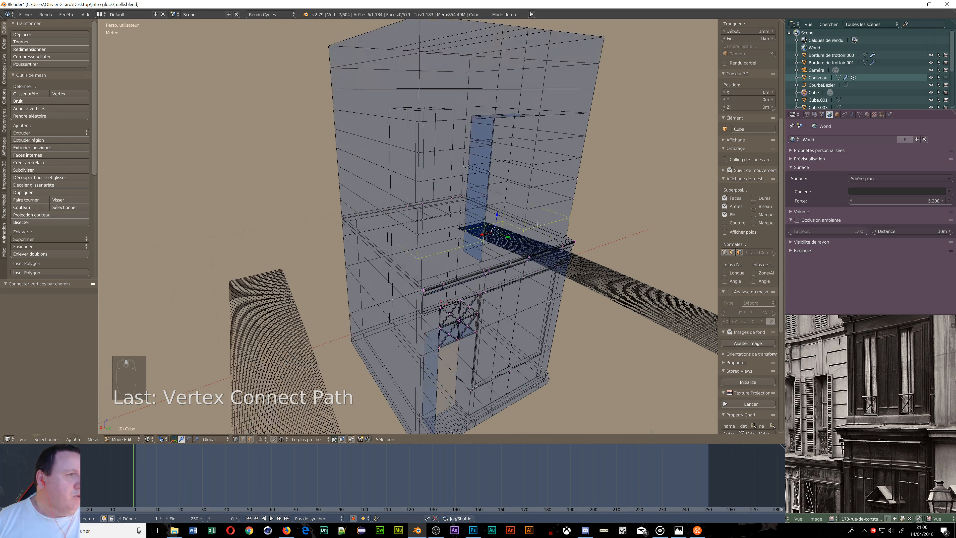
middle_click_drag(485, 153, 450, 111)
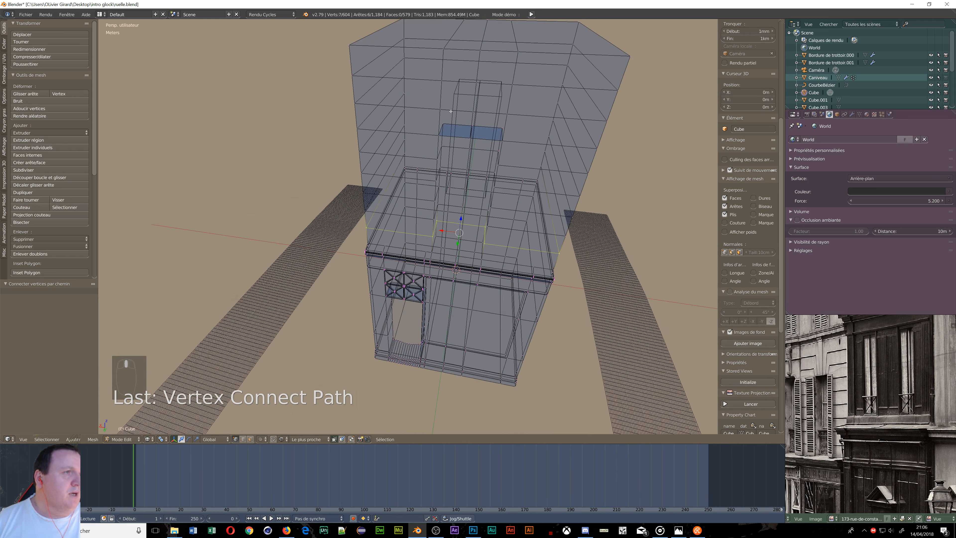
scroll(451, 111, "up", 3)
scroll(451, 111, "up", 1)
scroll(570, 125, "down", 3)
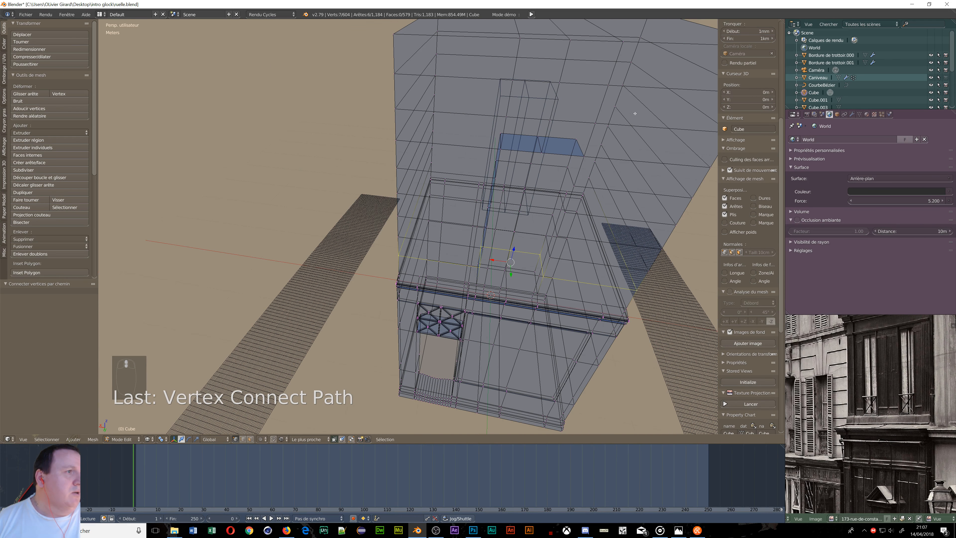
middle_click_drag(635, 114, 590, 88)
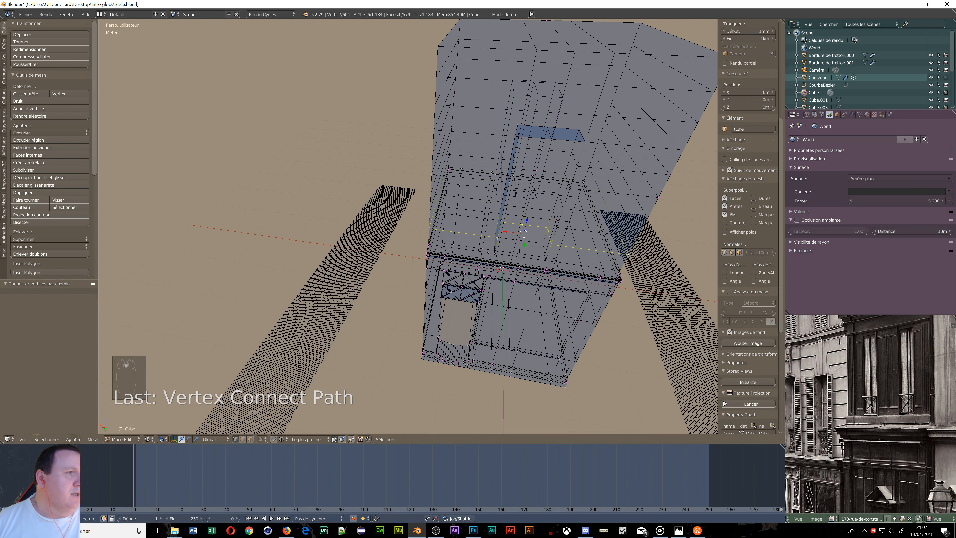
middle_click_drag(573, 154, 559, 148)
scroll(832, 395, "up", 2)
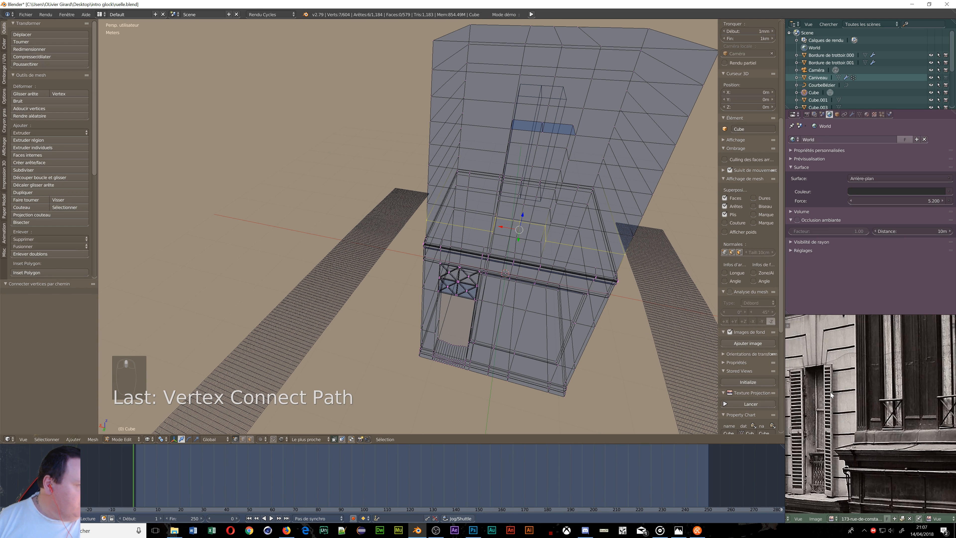
scroll(832, 394, "up", 4)
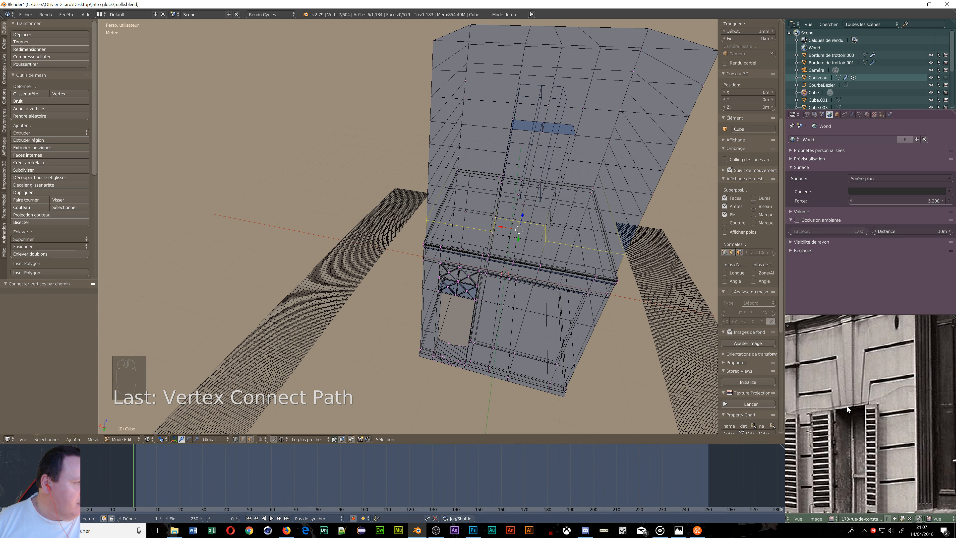
- Add three evenly spaced vertical loop cuts to each half of the upper window opening's width
middle_click_drag(581, 172, 517, 114)
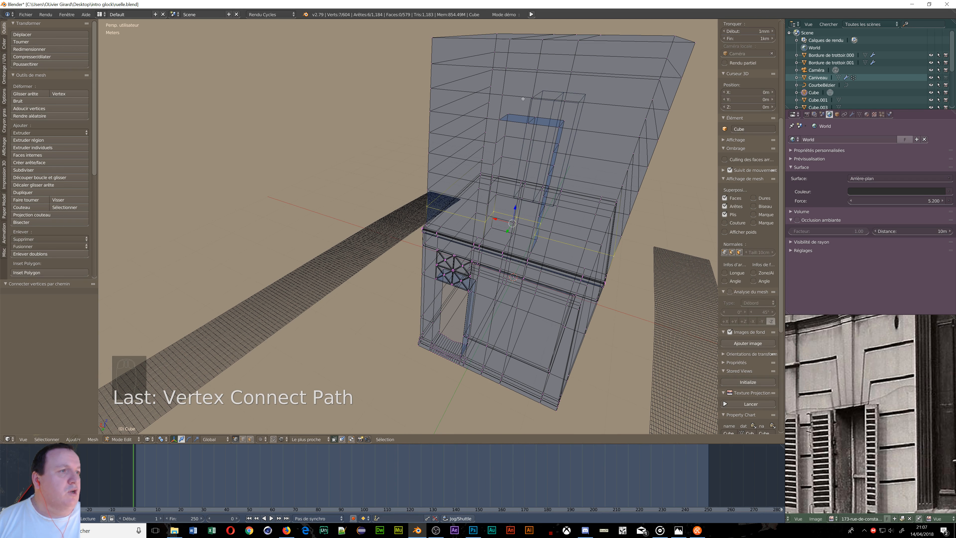
key("ctrl+r")
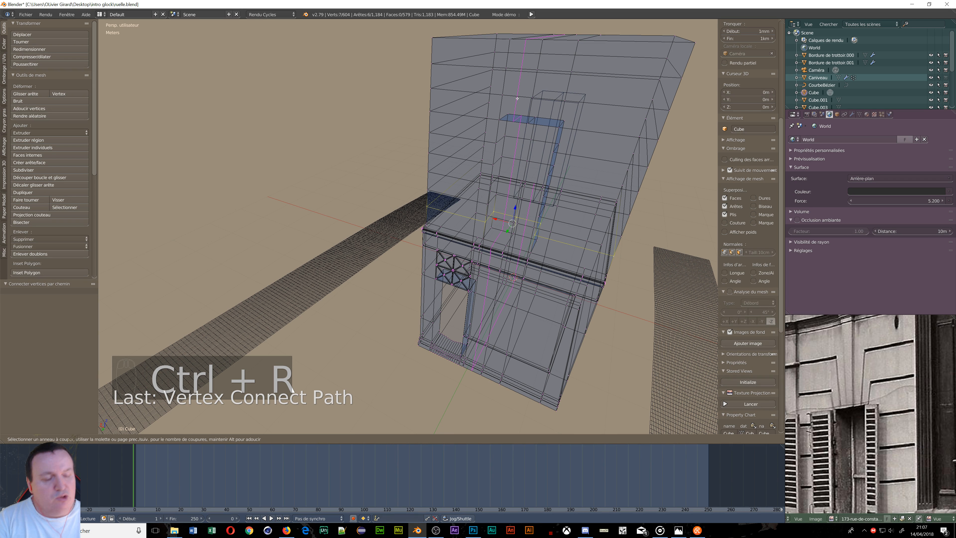
left_click(518, 98)
left_click(517, 98)
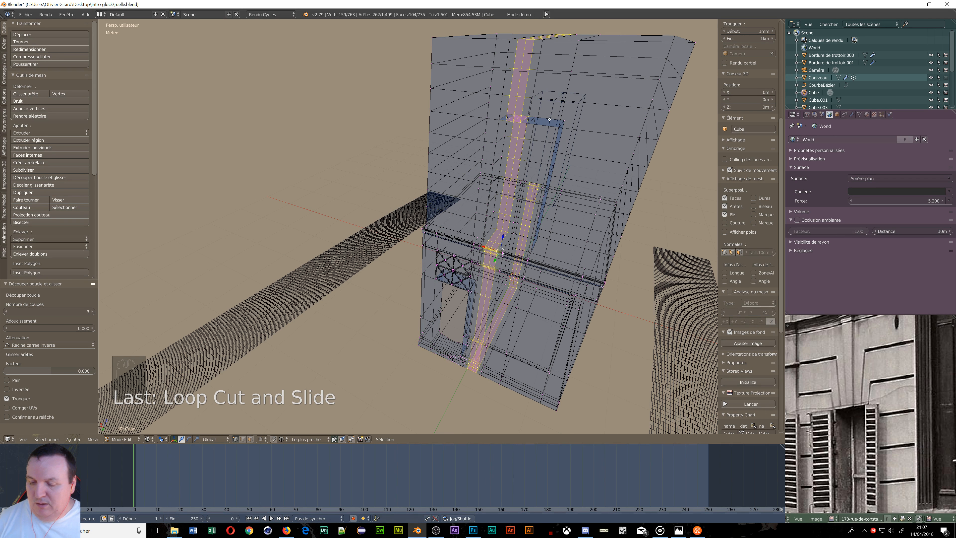
key("ctrl+r")
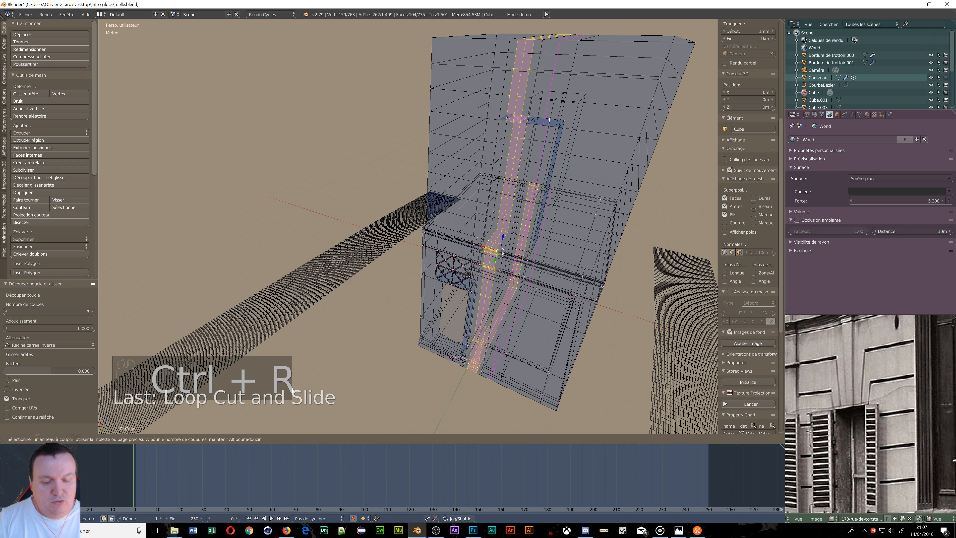
key("3")
left_click(550, 120)
left_click(549, 120)
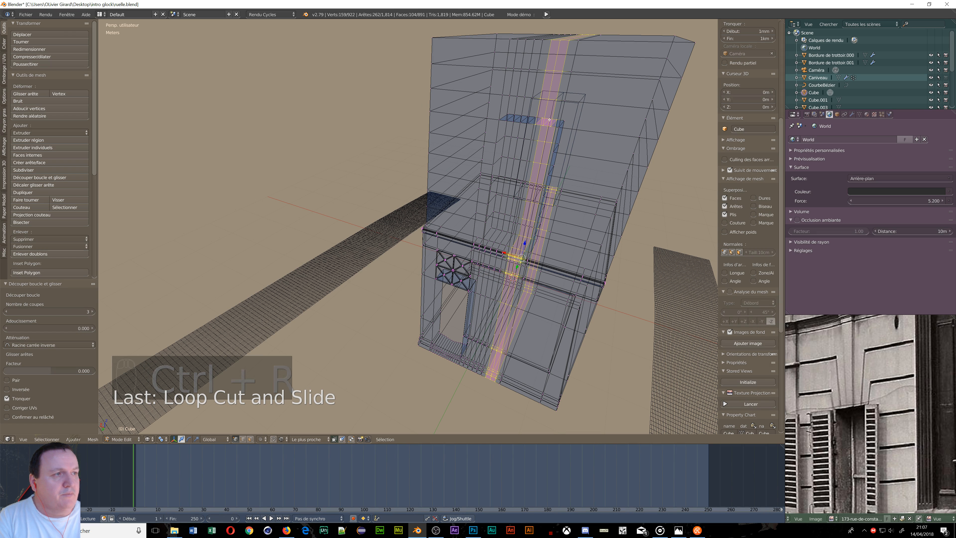
- Switch the viewport to solid shading and examine the new vertical cuts inside the upper window recess
scroll(578, 123, "up", 10)
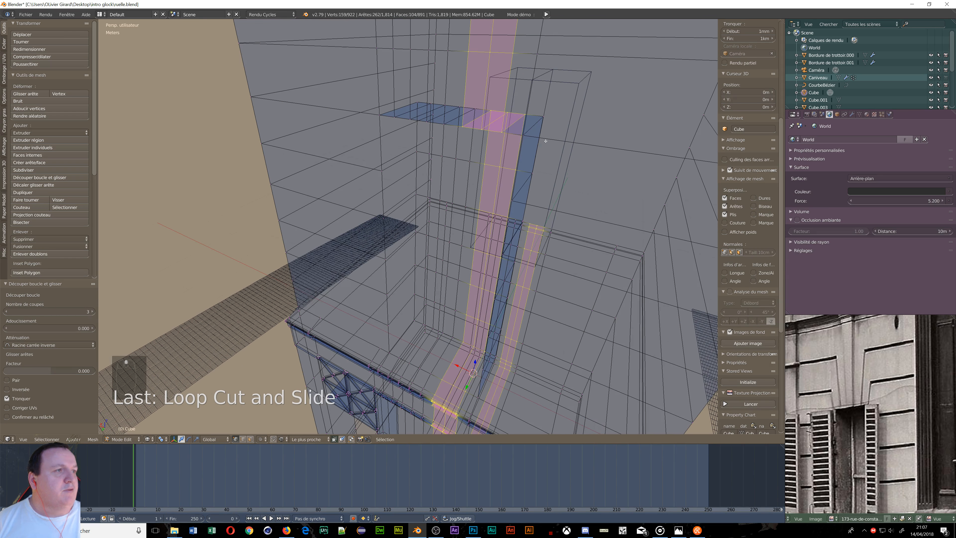
middle_click_drag(562, 142, 547, 148)
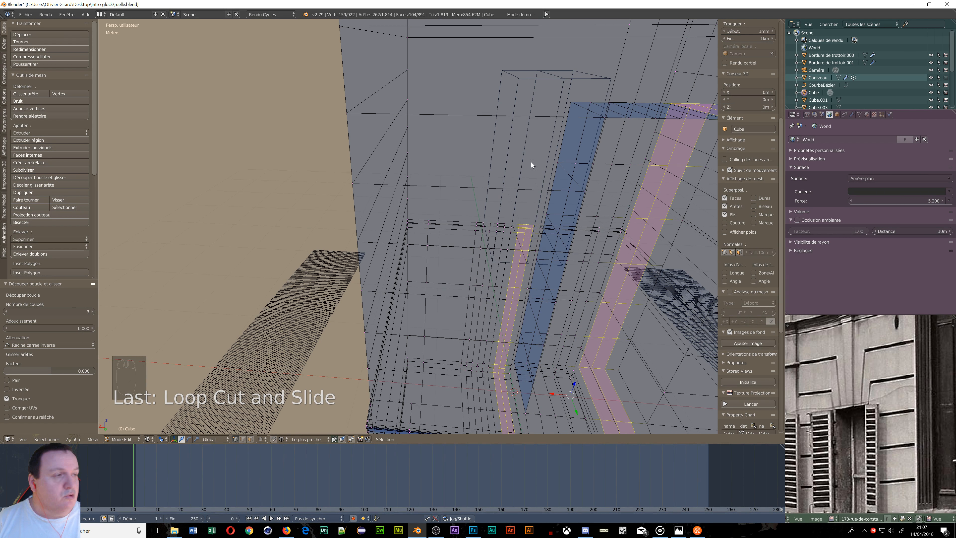
key("z")
left_click(539, 211)
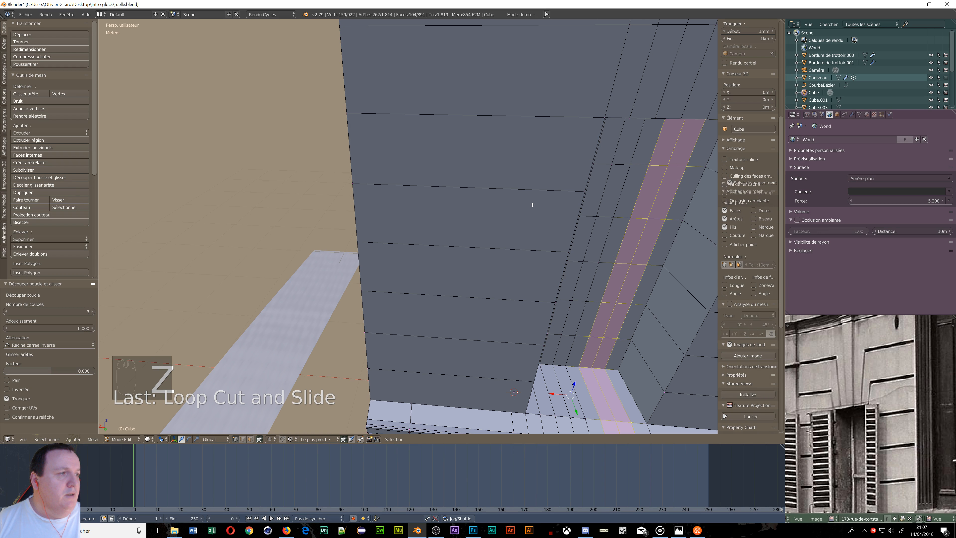
middle_click_drag(618, 183, 587, 175)
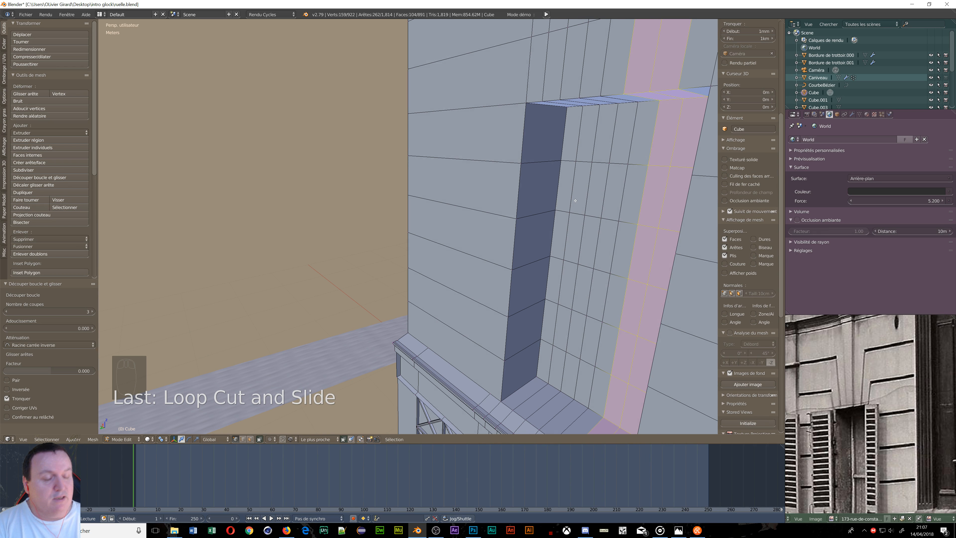
- View the building's shopfront façade in the orthographic back view, framed on the wall above the door and shop window
key("KP_5")
key("KP_1")
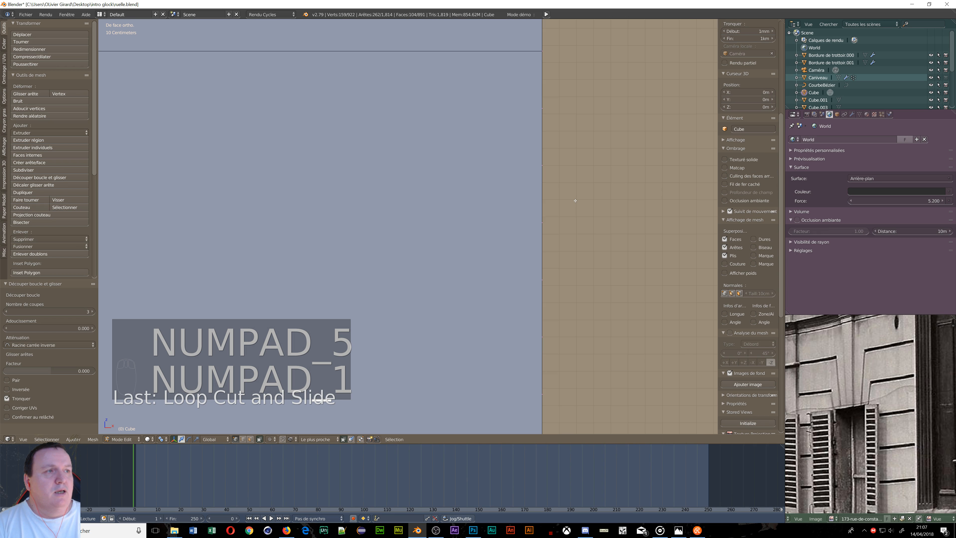
scroll(576, 201, "down", 3)
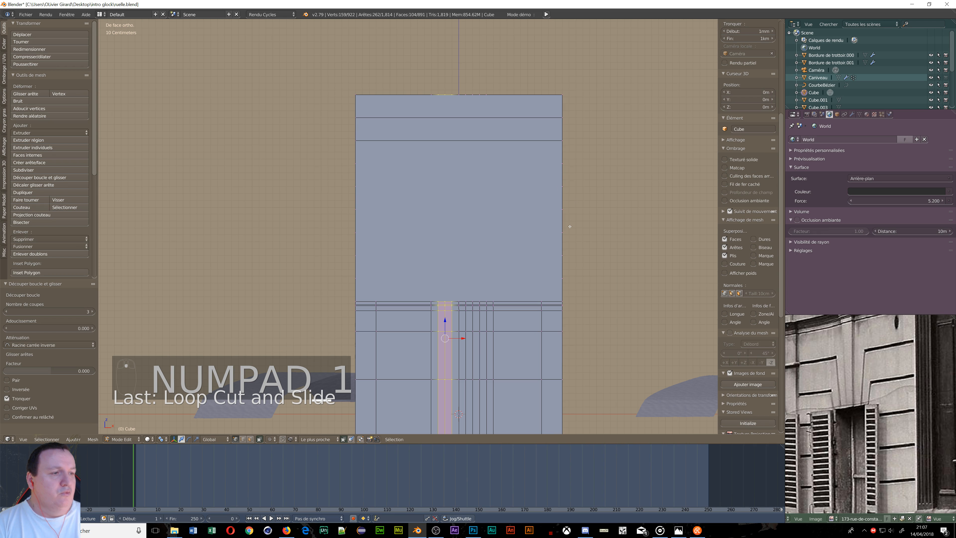
scroll(570, 226, "down", 3)
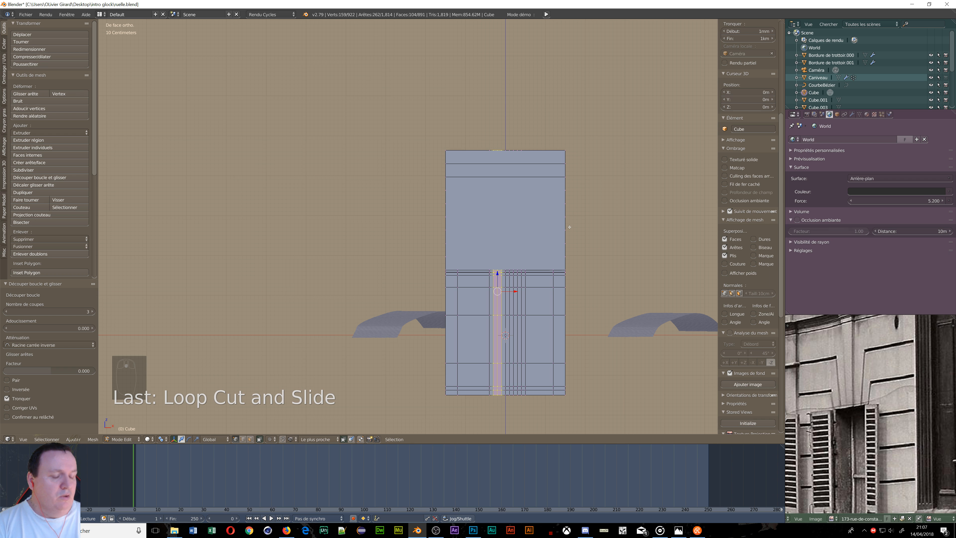
key("ctrl+KP_1")
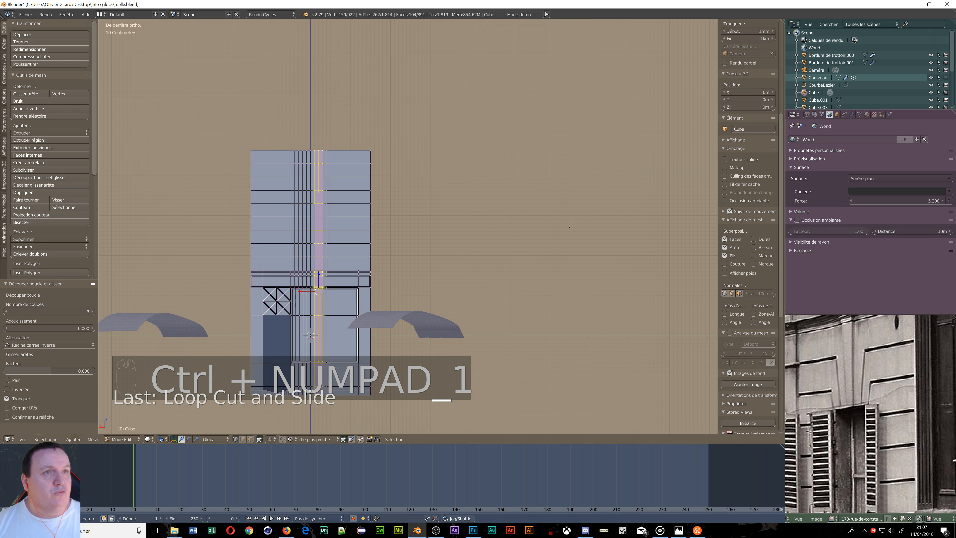
scroll(260, 291, "up", 7)
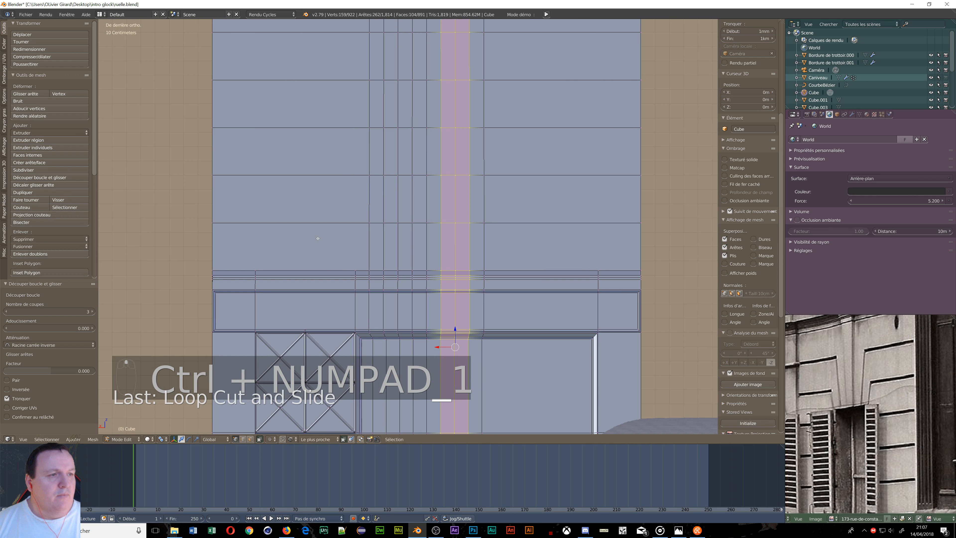
- Connect the vertex one course above the upper window's left corner diagonally to the first cut vertex on the lintel edge
middle_click_drag(376, 195, 443, 367, "shift")
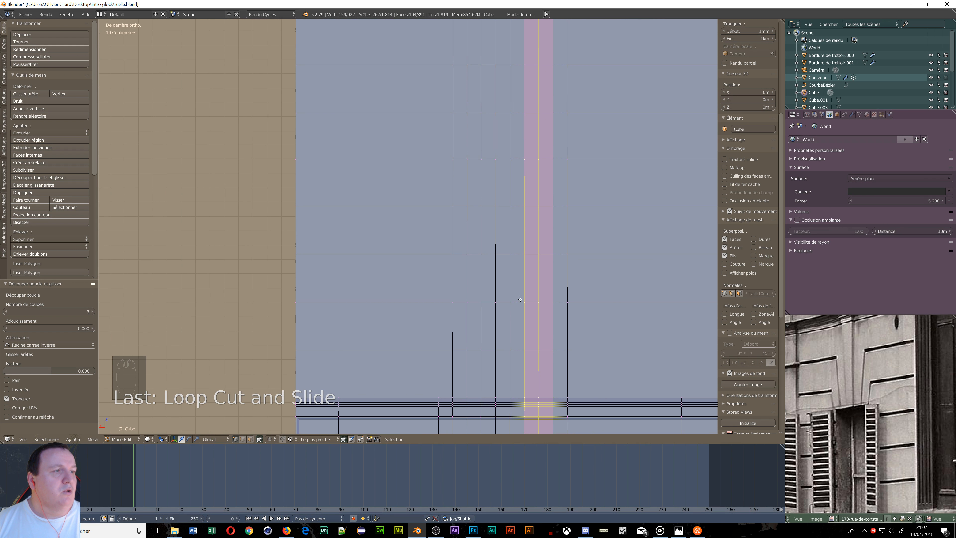
mouse_move(663, 283)
middle_mouse_down()
mouse_move(646, 285)
mouse_move(663, 271)
mouse_move(667, 279)
middle_mouse_up()
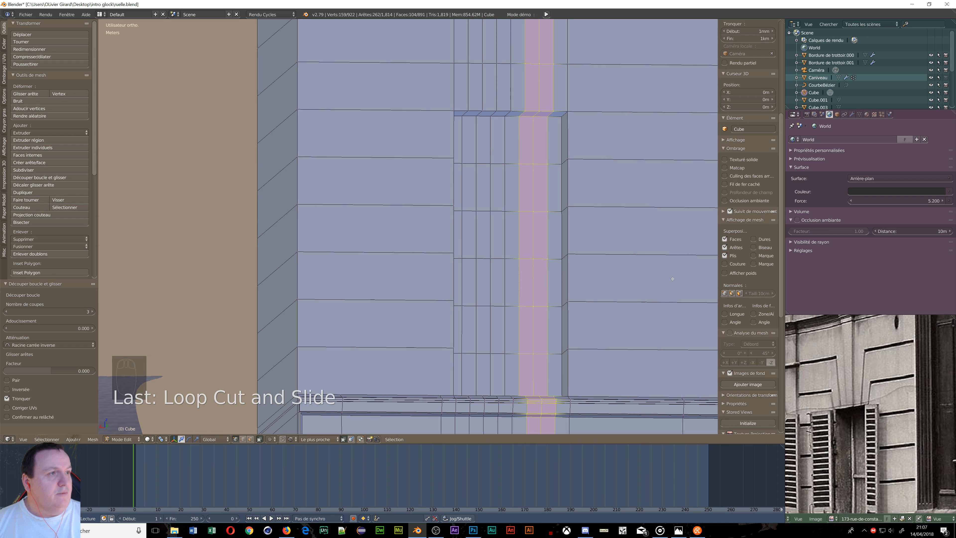
key("ctrl+KP_1")
scroll(673, 279, "down", 2)
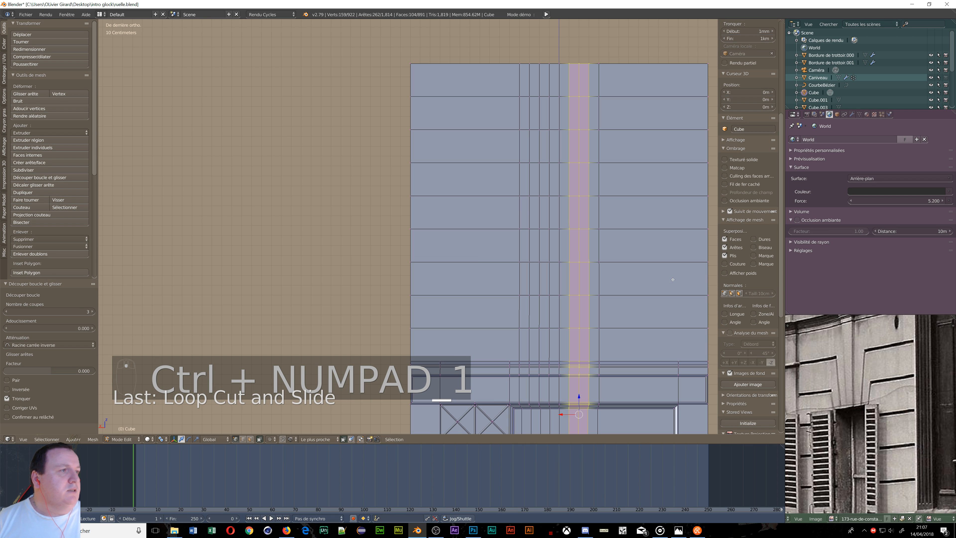
scroll(673, 279, "up", 1)
middle_click_drag(460, 189, 476, 266, "shift")
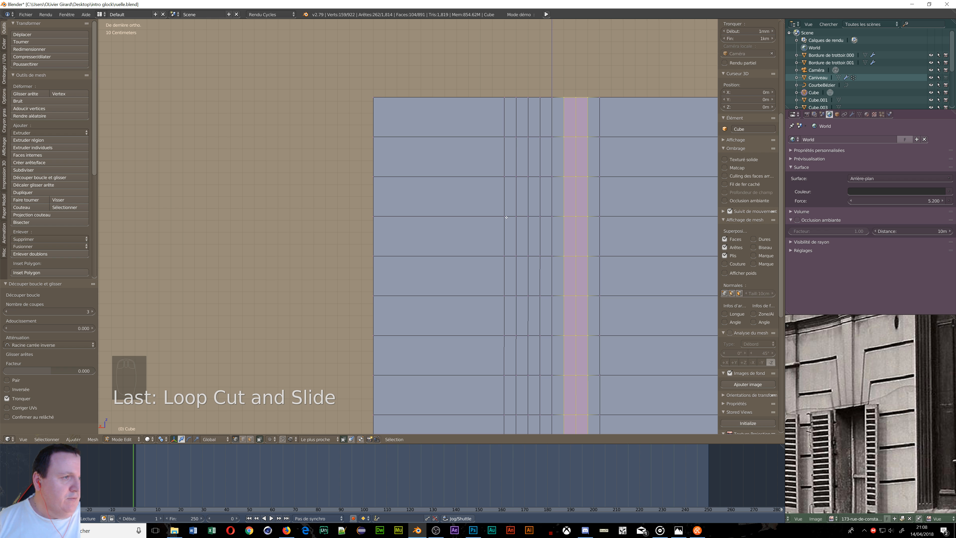
scroll(504, 208, "down", 2)
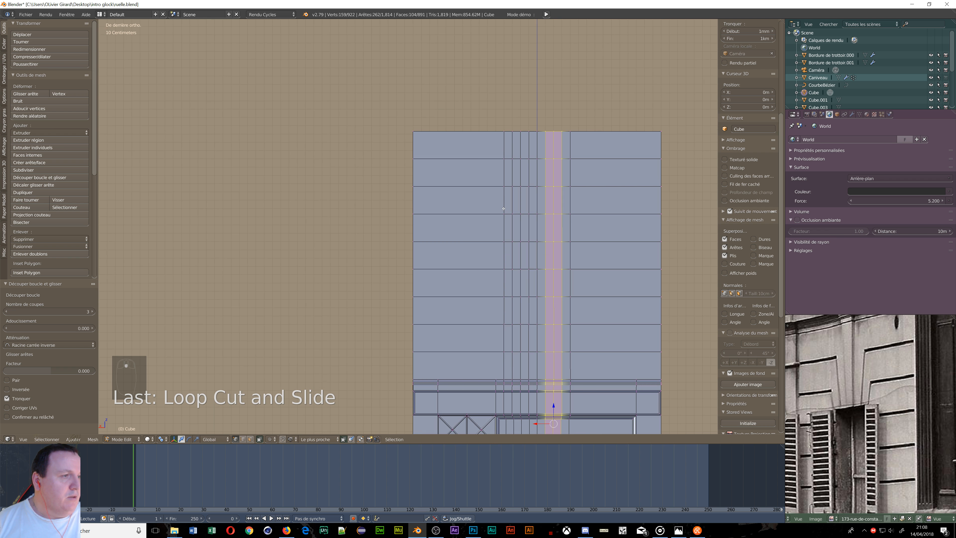
middle_click_drag(543, 230, 530, 204)
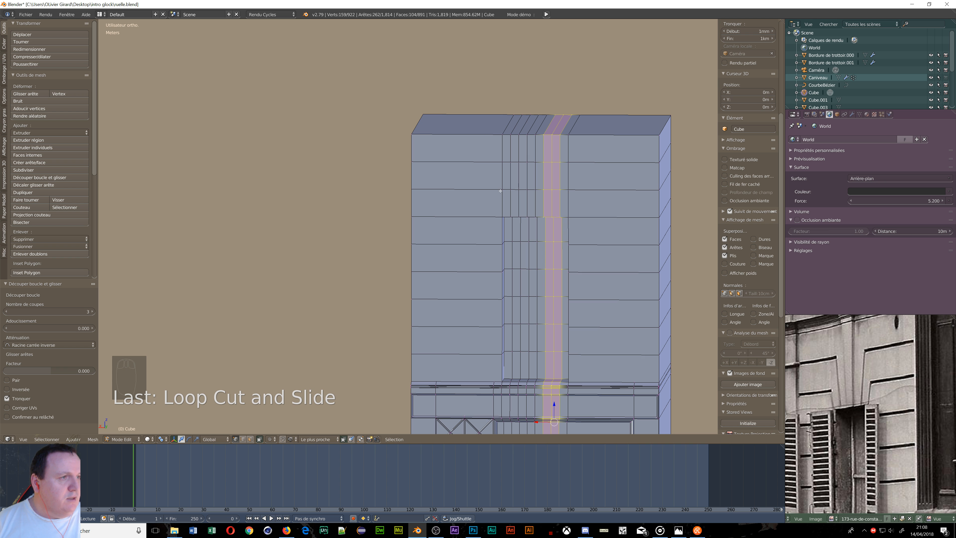
scroll(498, 191, "up", 6)
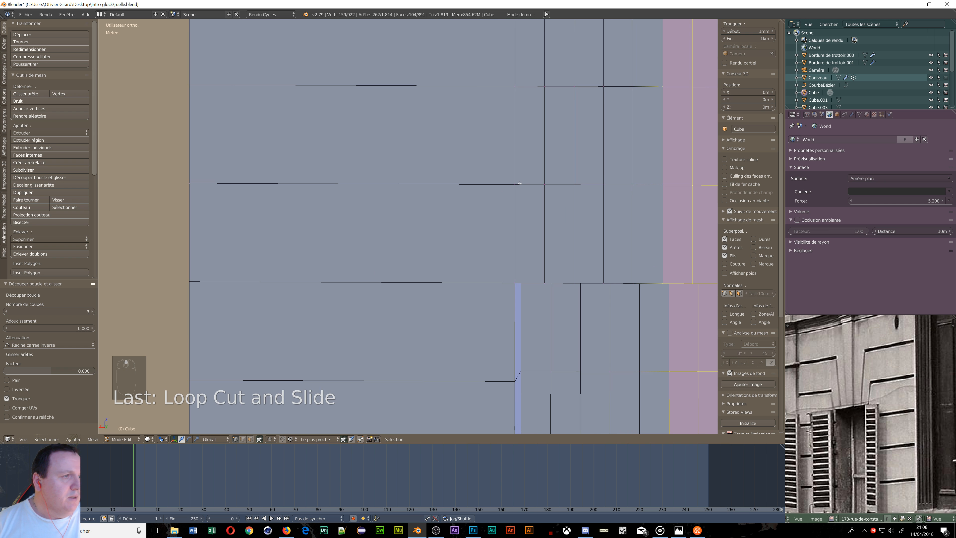
right_click(516, 184)
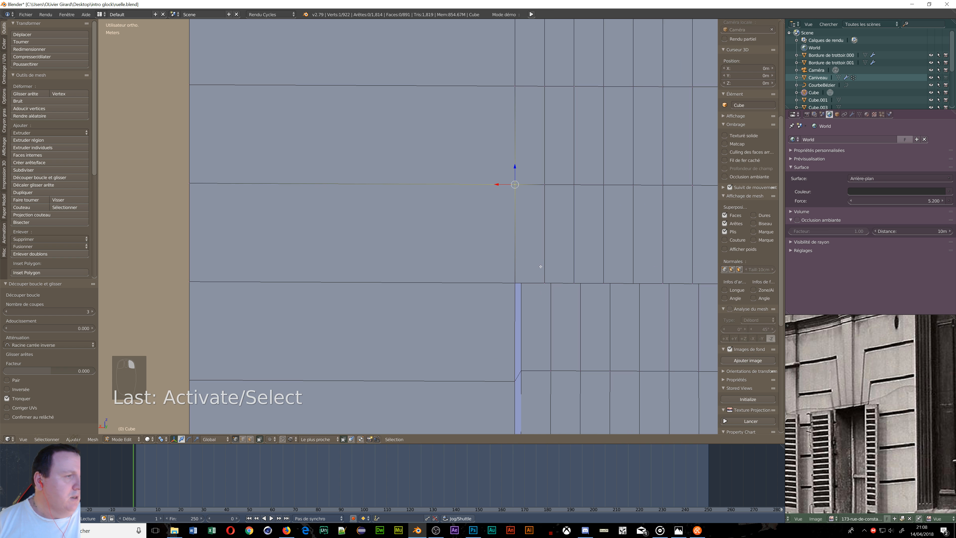
right_click(544, 281, "shift")
key("j")
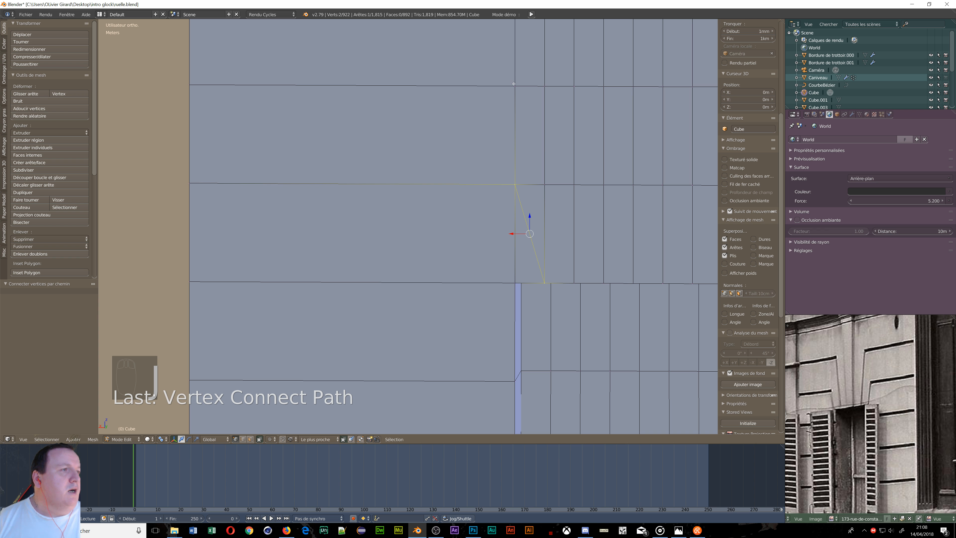
- Connect the left half's first cut two courses up to the lintel's second cut, and its second cut at the wall's top to the third
right_click(545, 87)
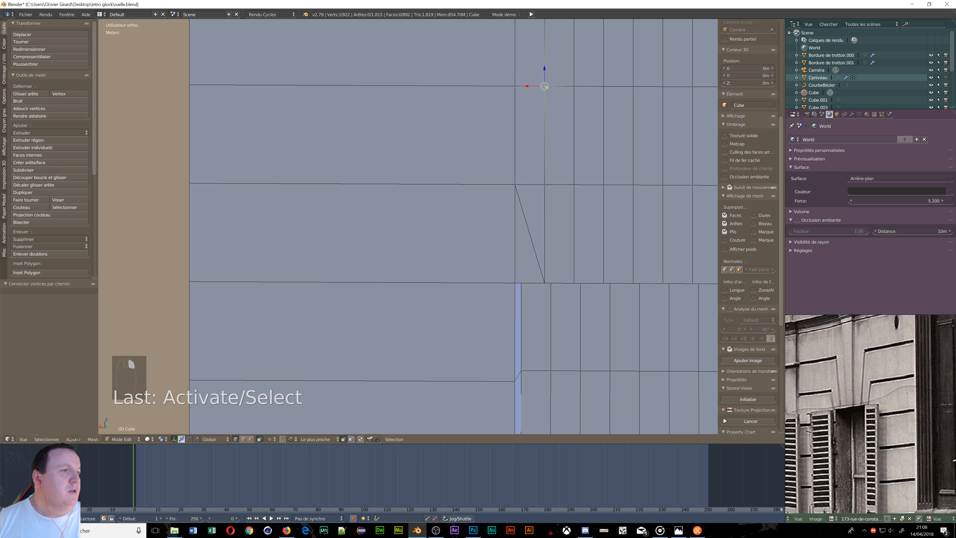
right_click(574, 282, "shift")
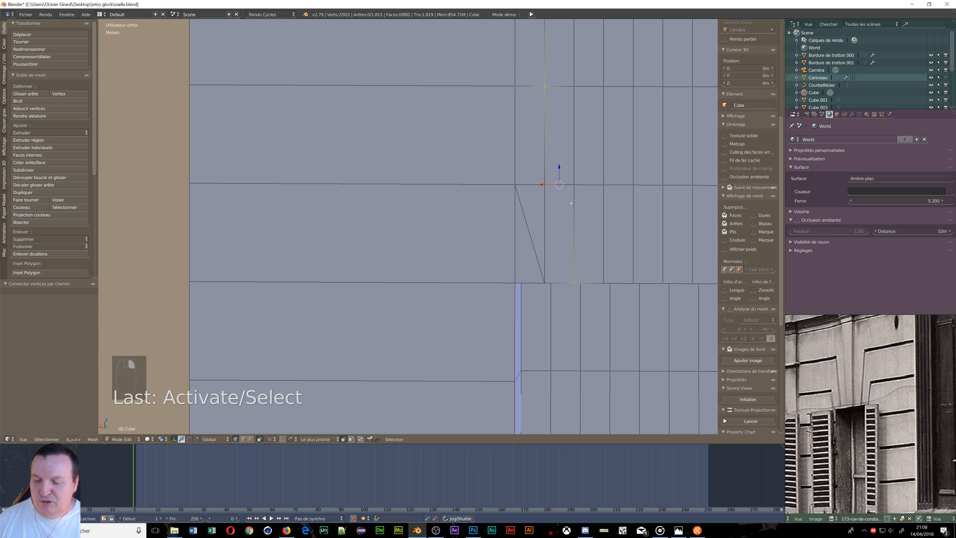
key("j")
scroll(575, 199, "down", 3)
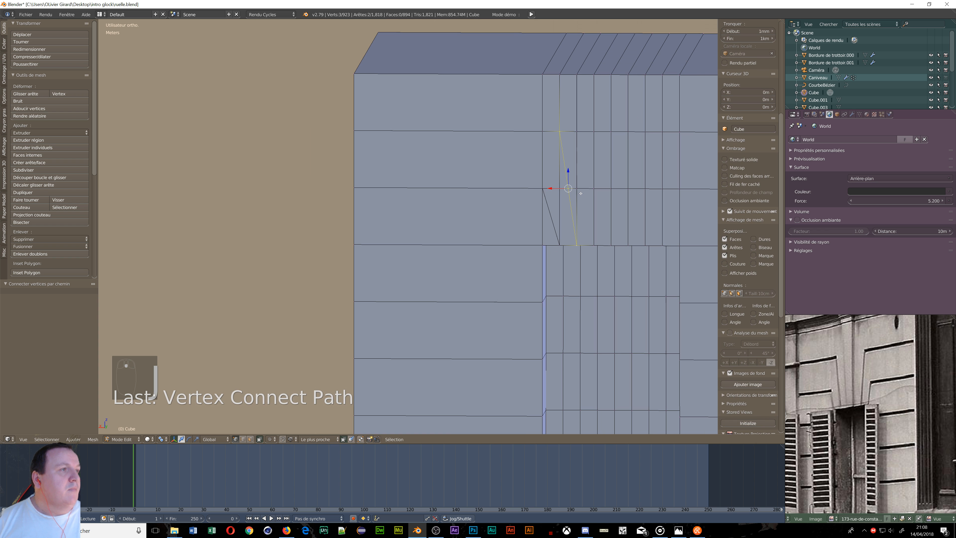
right_click(578, 74)
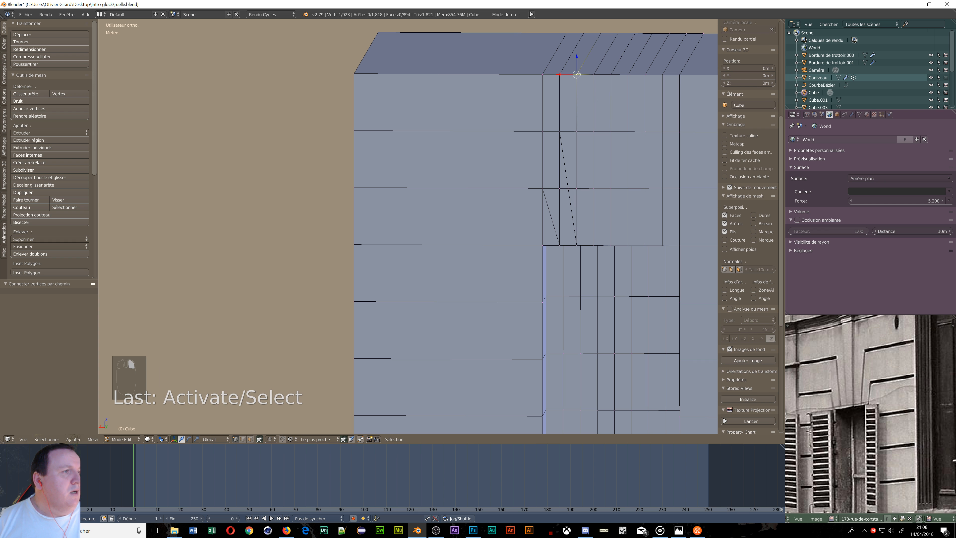
right_click(593, 244, "shift")
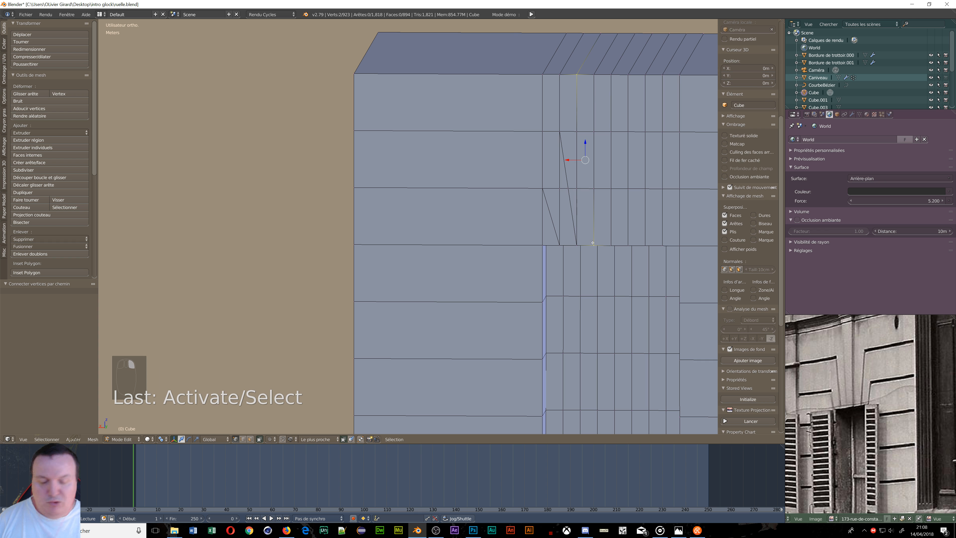
key("j")
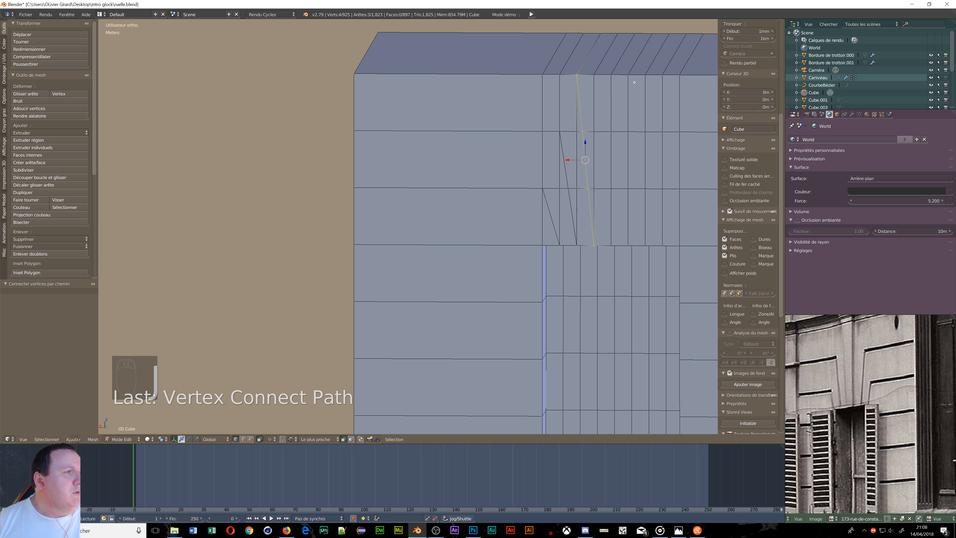
- Mirror the steepest joint by connecting the right half's innermost cut on the lintel to the middle cut at the wall's top edge
middle_click_drag(634, 82, 628, 229)
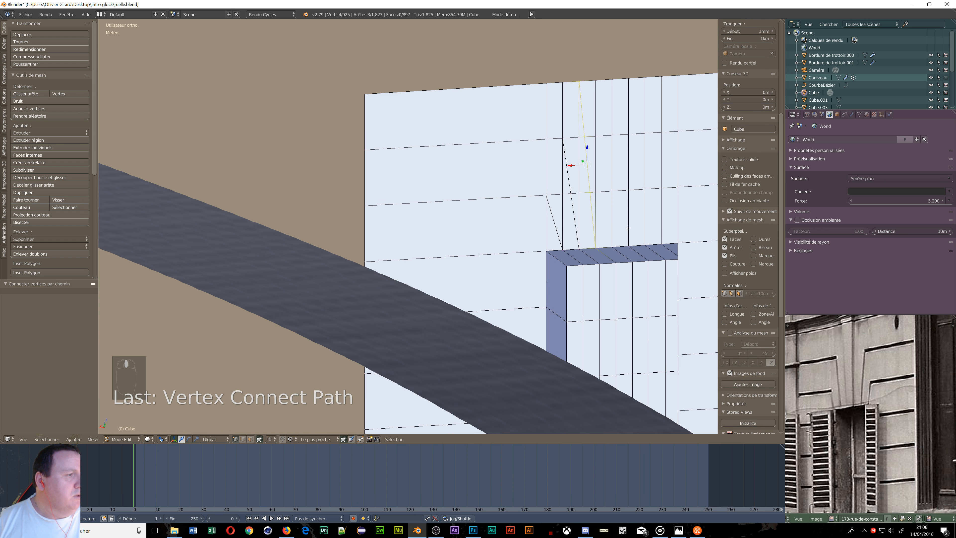
right_click(628, 247)
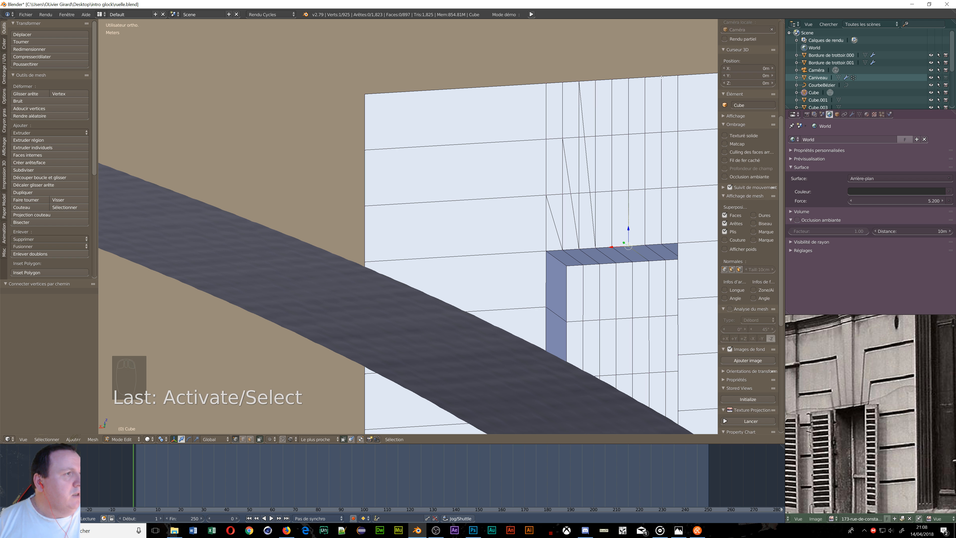
right_click(646, 79, "shift")
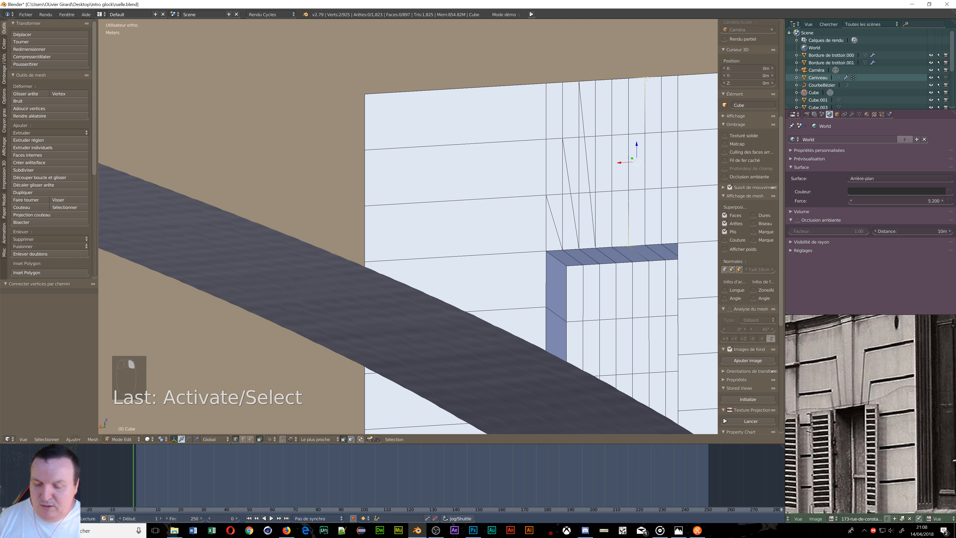
key("j")
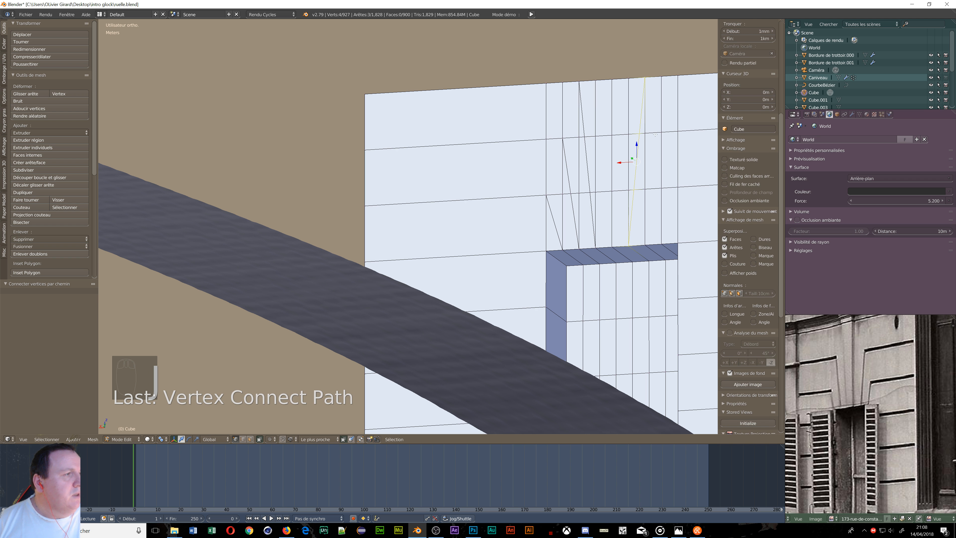
- Connect the two remaining right-hand diagonals to the lintel, from two courses up on the outermost cut and one course up at the window edge
right_click_drag(662, 134, 661, 136)
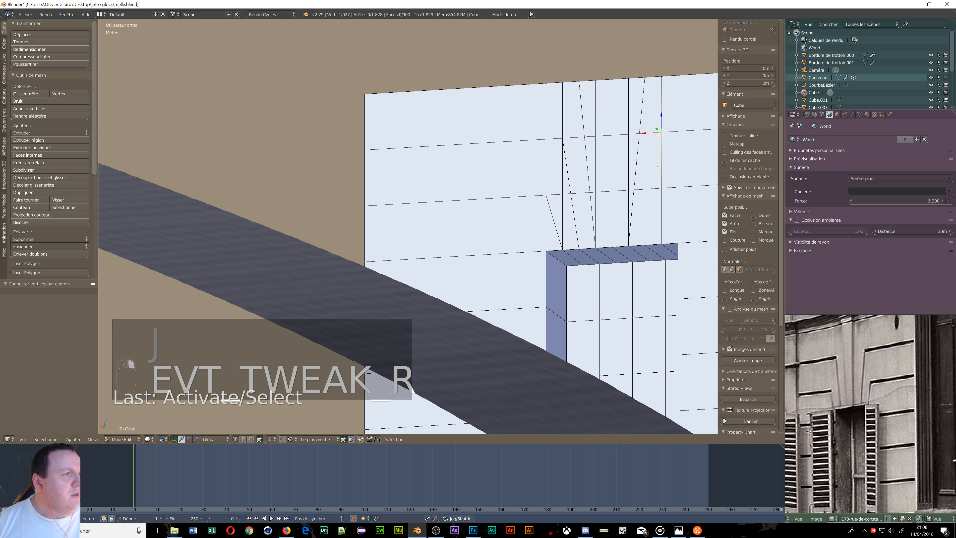
right_click(646, 193, "shift")
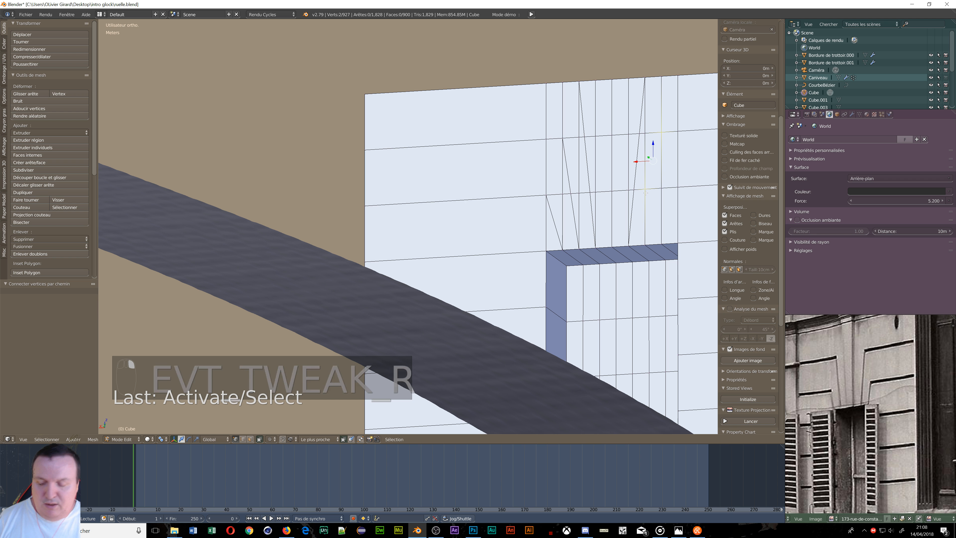
right_click(644, 245, "shift")
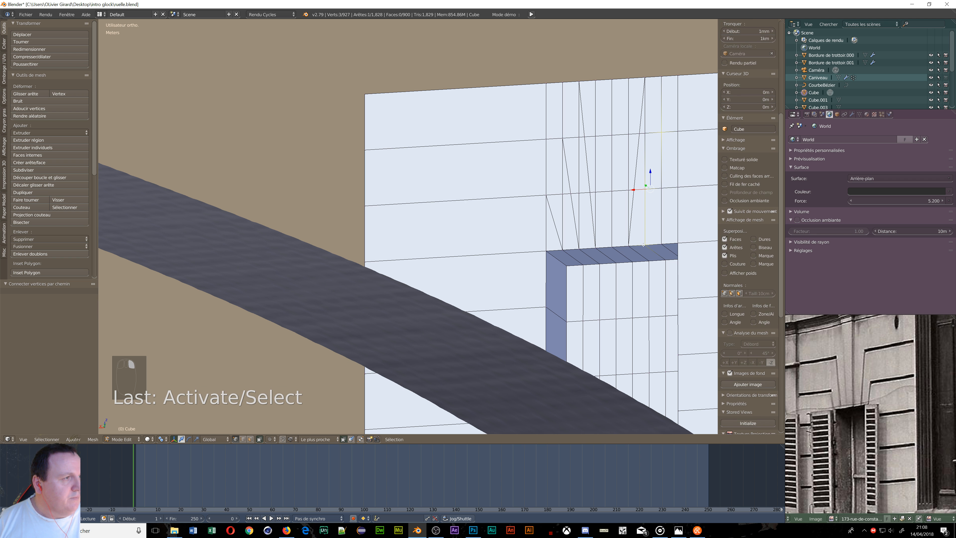
right_click(644, 245, "shift")
right_click(662, 131)
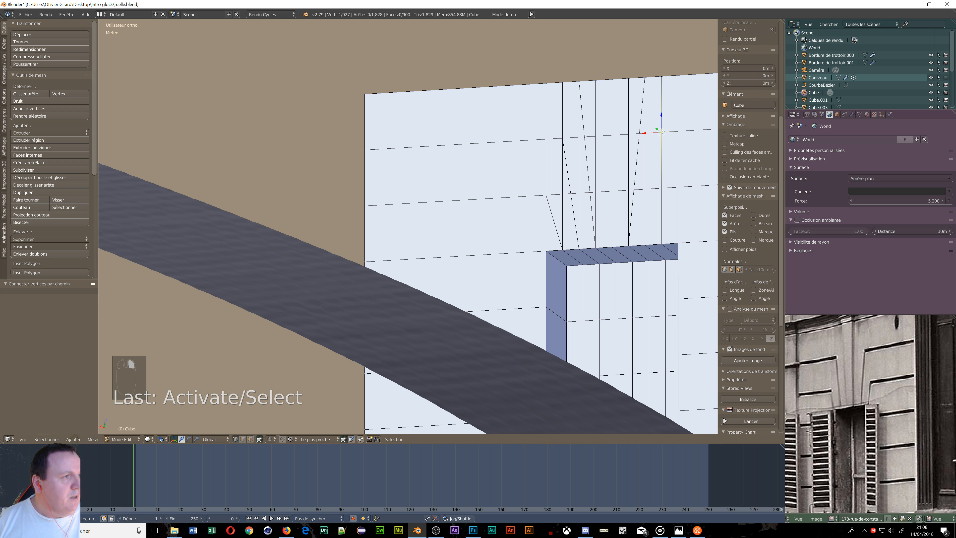
right_click(649, 244, "shift")
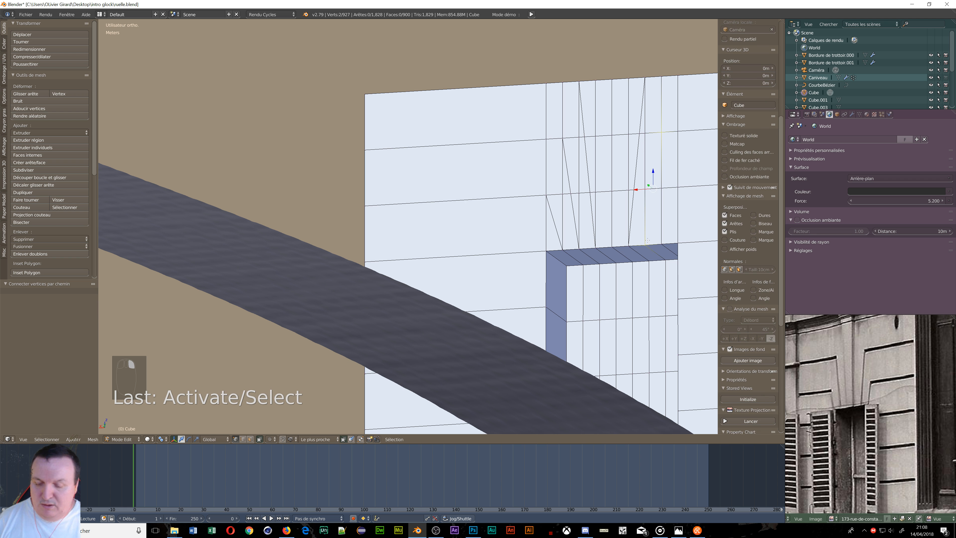
key("j")
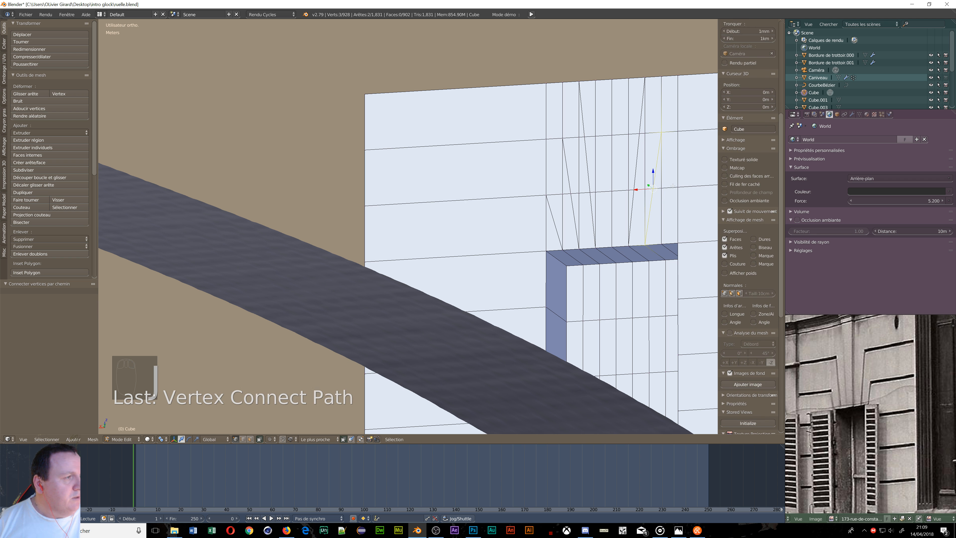
right_click(676, 187)
right_click(663, 244, "shift")
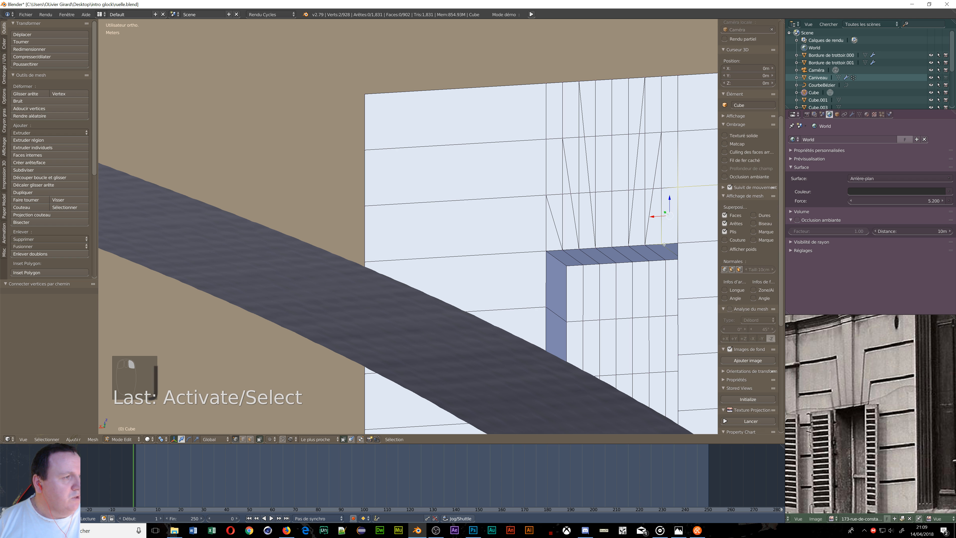
key("j")
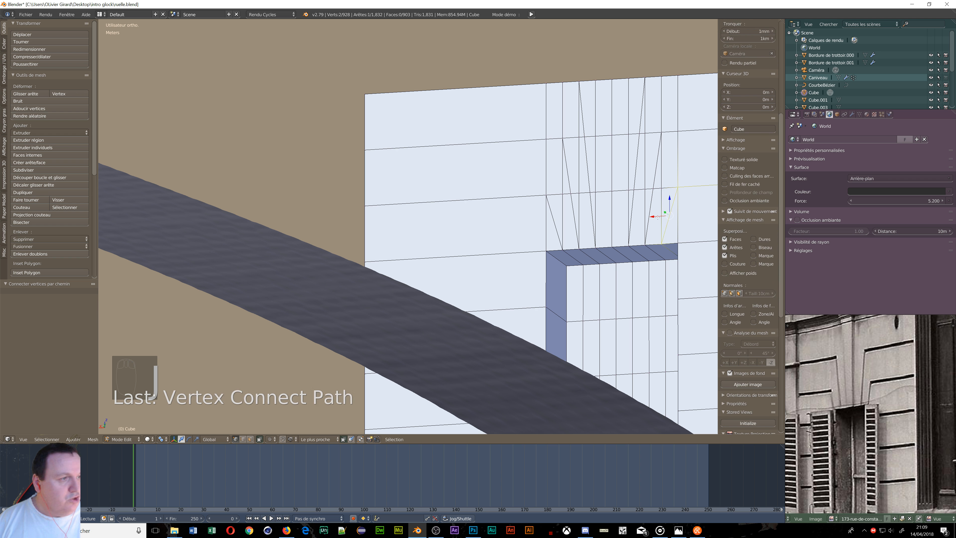
- In edge selection mode, select the surplus edges across the roof and above the upper window, and delete edges and faces only
middle_click_drag(664, 204, 644, 201)
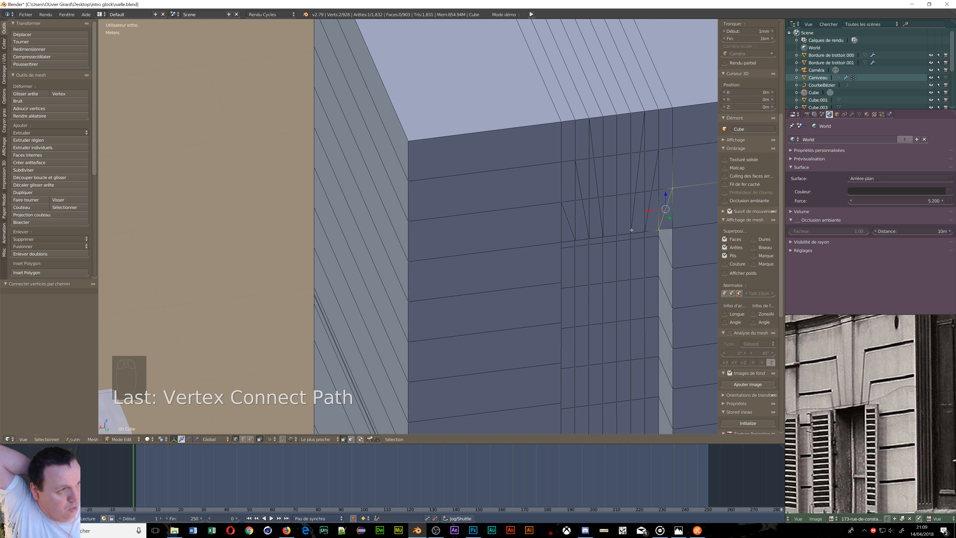
middle_click_drag(595, 186, 583, 175)
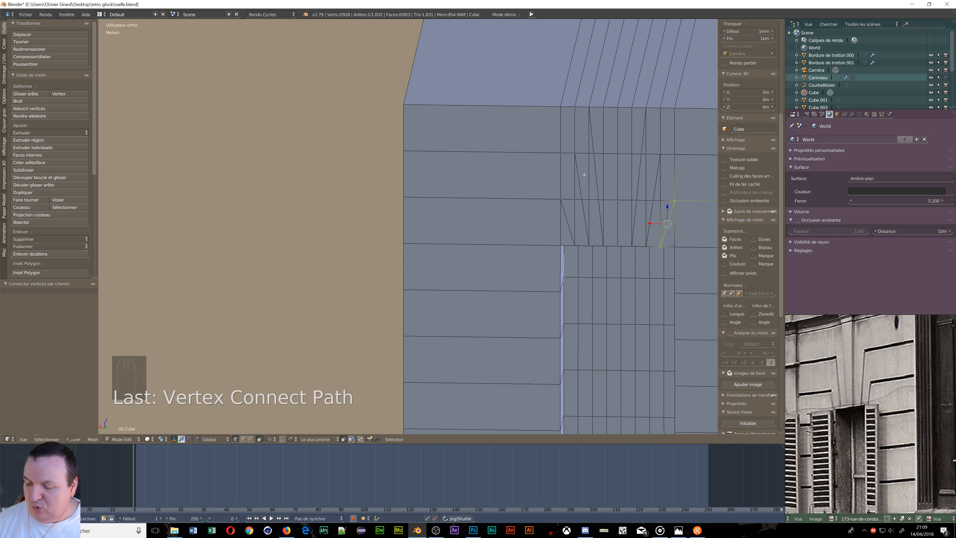
key("ctrl+Tab")
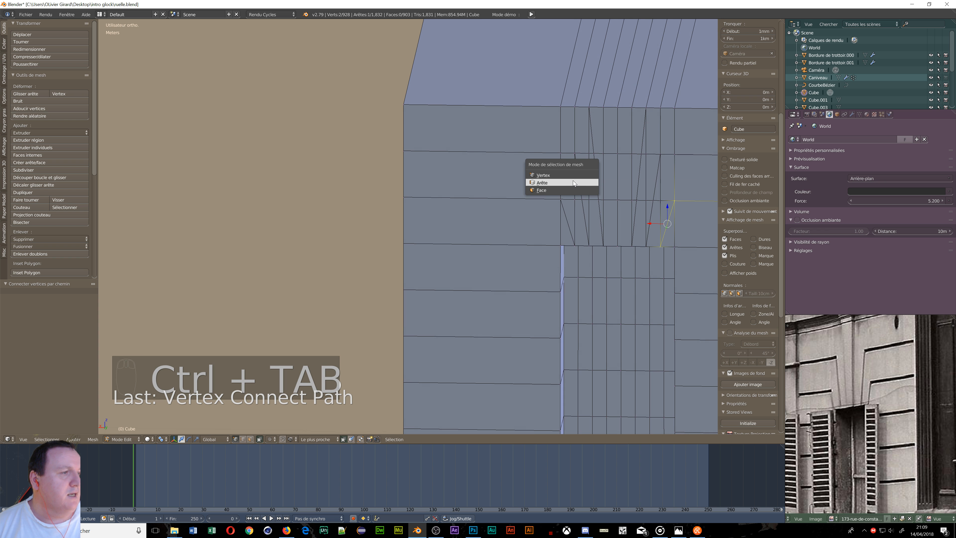
left_click(574, 181)
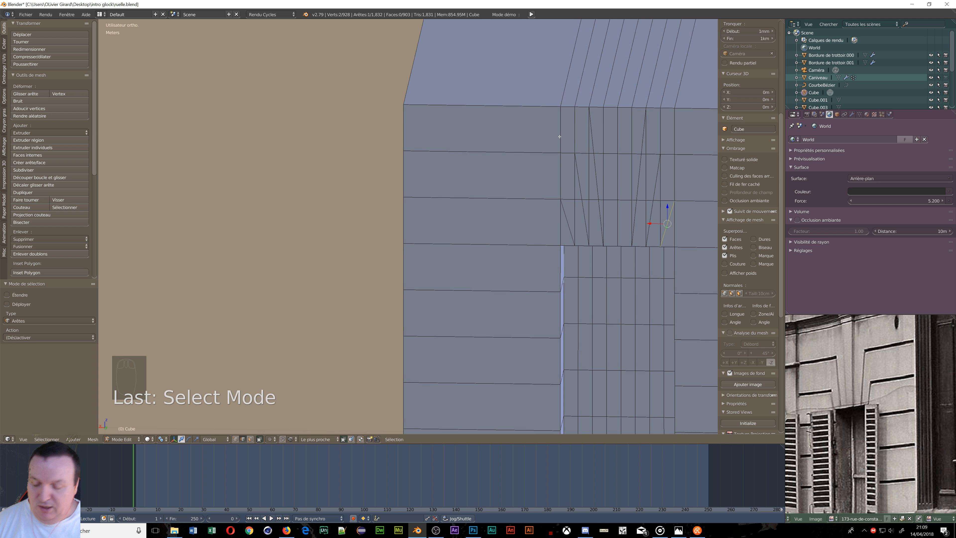
key("c")
left_click_drag(573, 67, 688, 76)
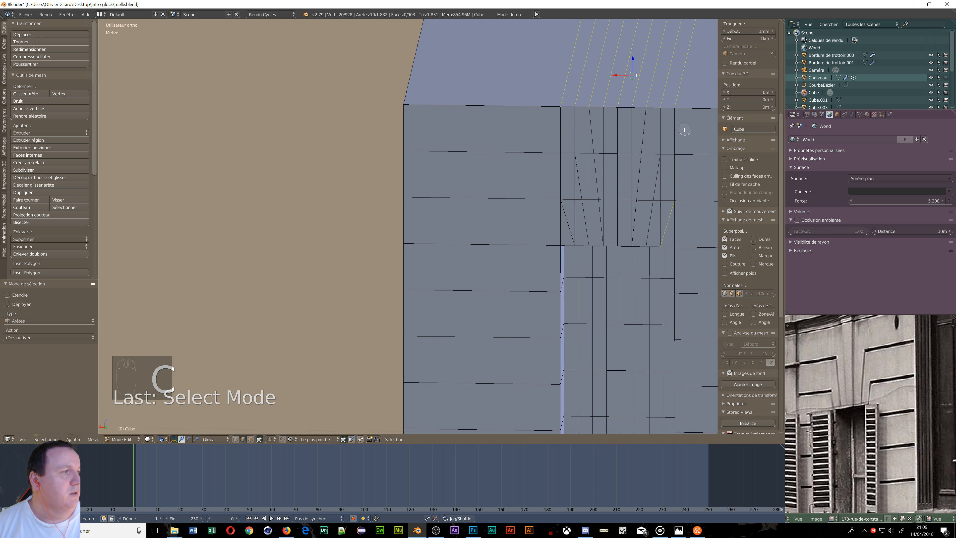
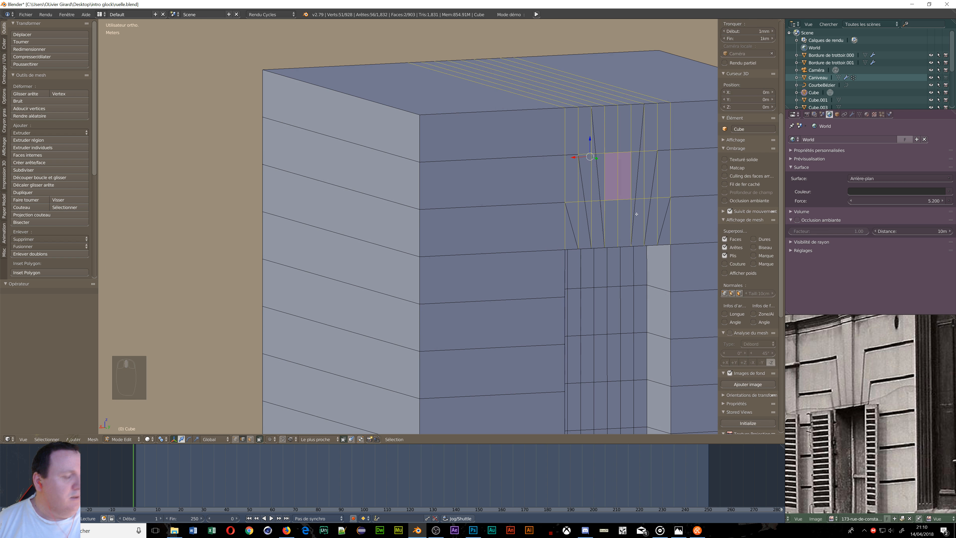
key("x")
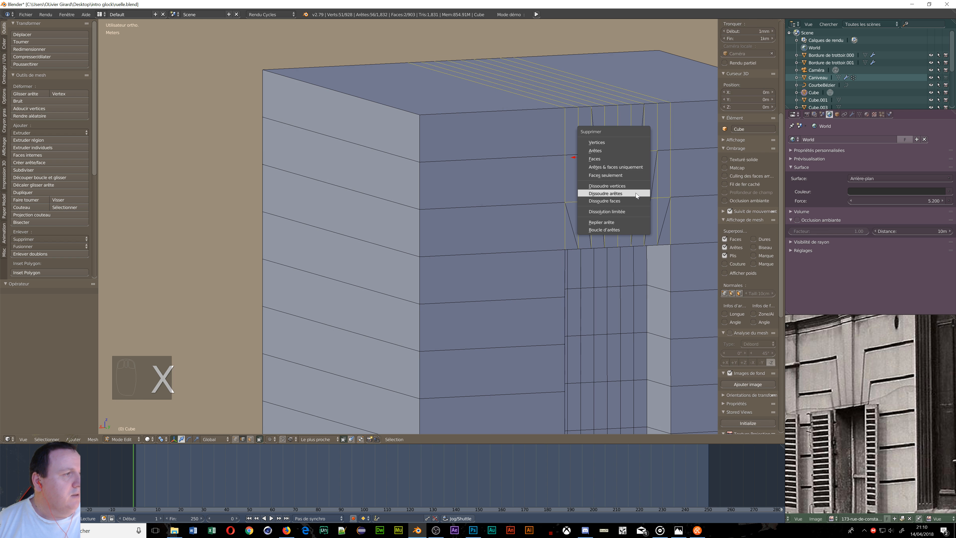
left_click(620, 167)
scroll(620, 168, "down", 3)
middle_click_drag(619, 170, 512, 167)
scroll(416, 141, "up", 2)
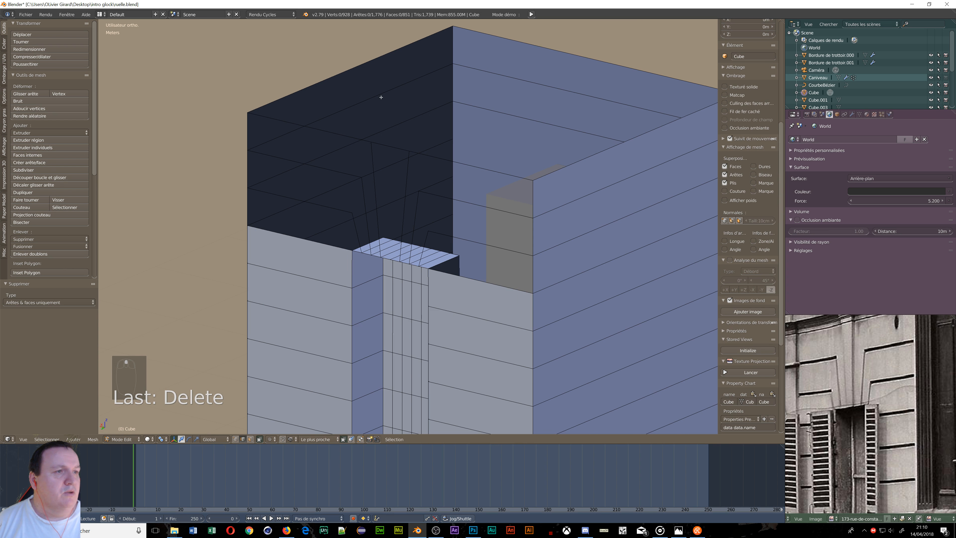
- In edge selection mode, try to fill the lowest open course beside the window with a face between its corner edge and the adjacent diagonal joint
scroll(412, 194, "up", 4)
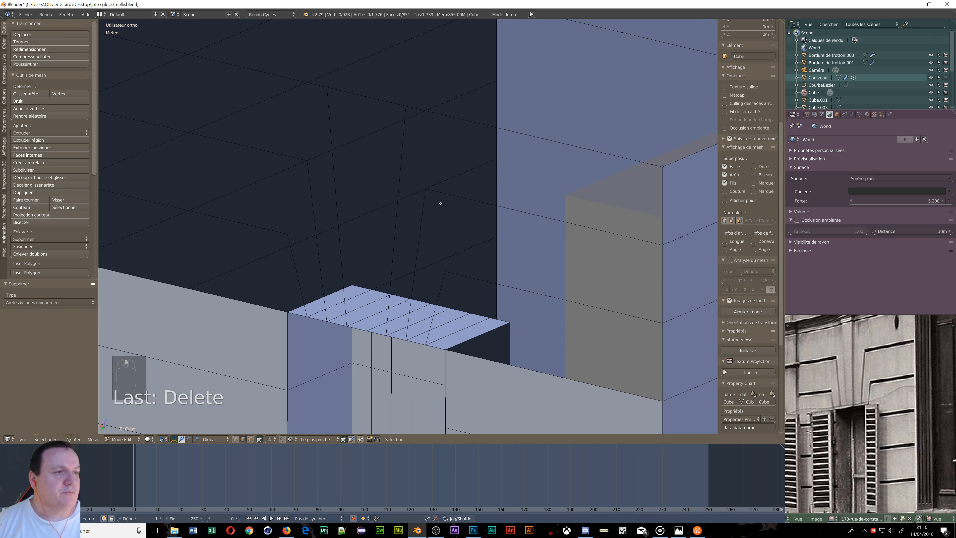
scroll(463, 207, "down", 2)
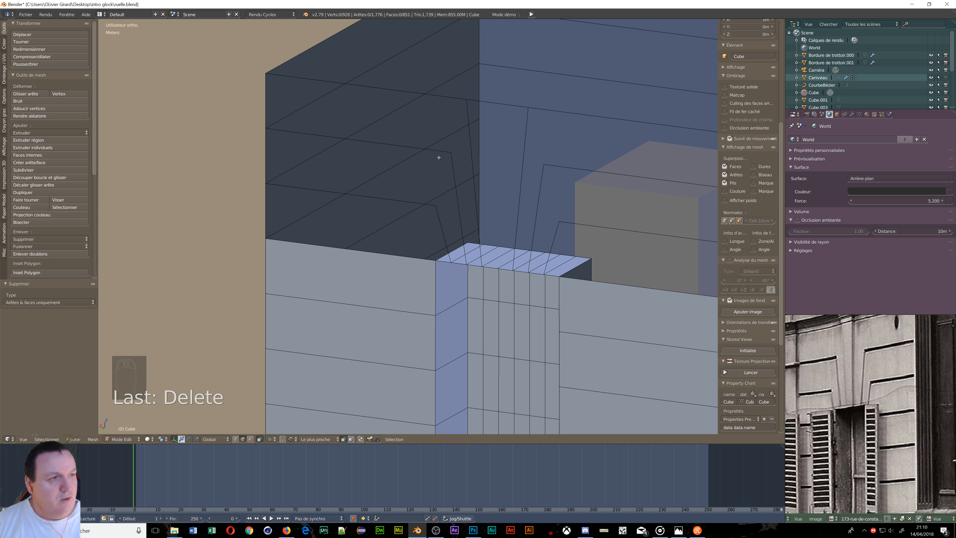
scroll(452, 155, "down", 3)
scroll(485, 161, "up", 4)
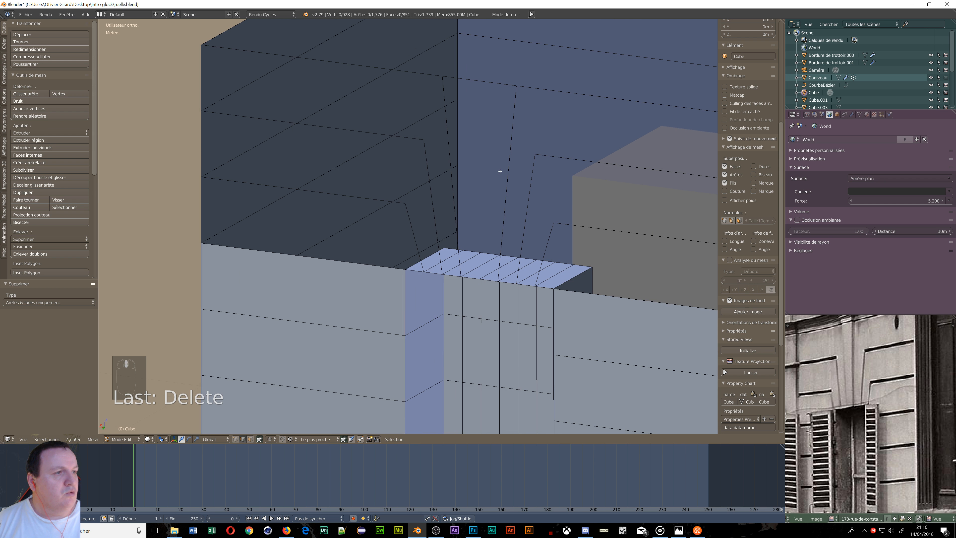
scroll(510, 170, "down", 5)
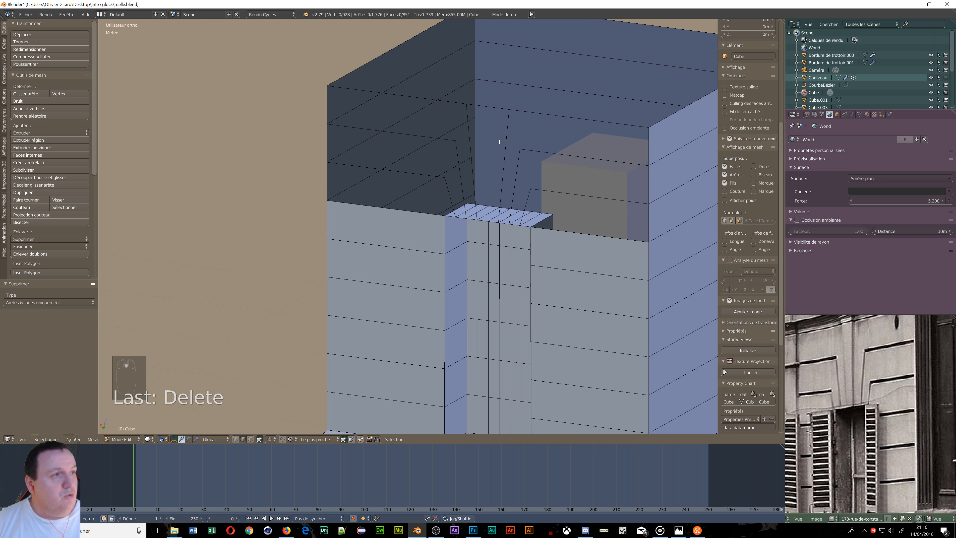
scroll(510, 149, "up", 4)
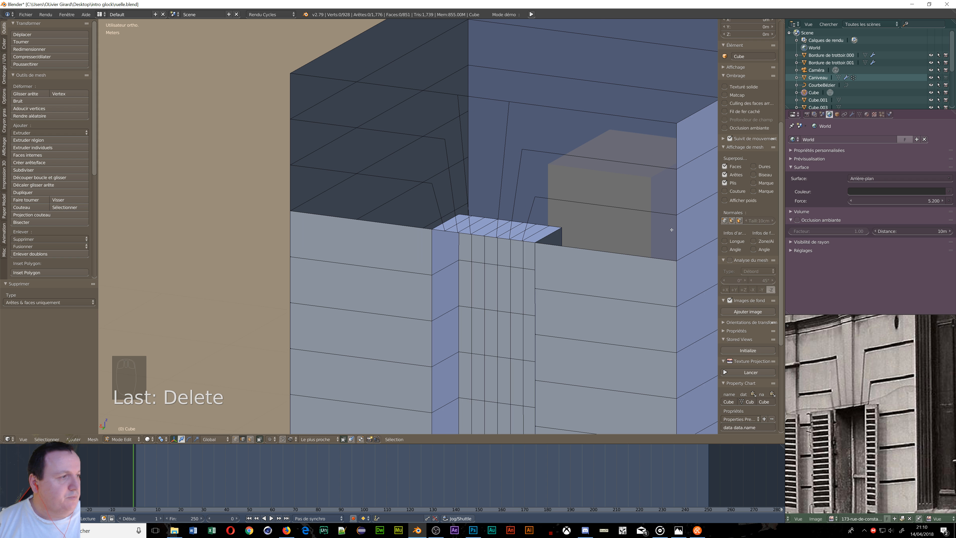
key("ctrl+Tab")
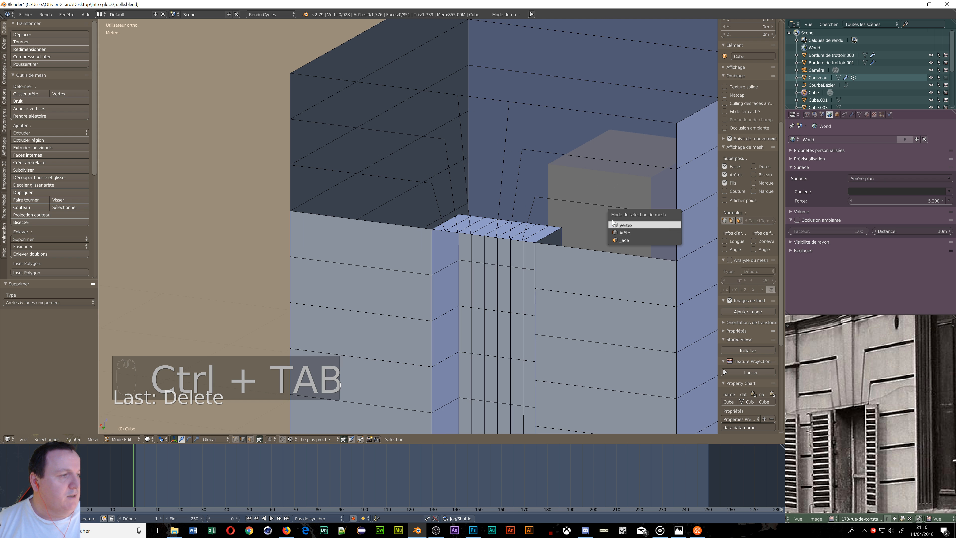
left_click(635, 233)
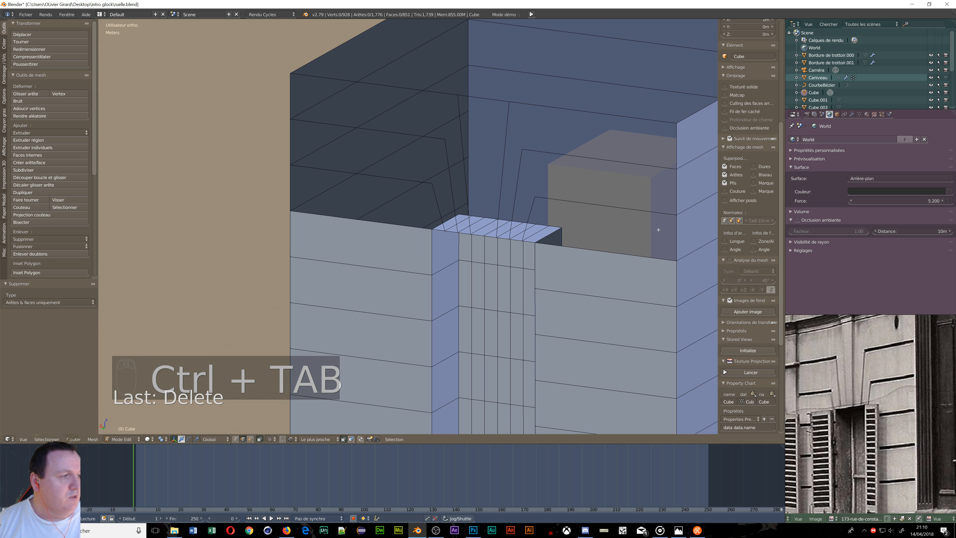
right_click(675, 233)
right_click(529, 214, "shift")
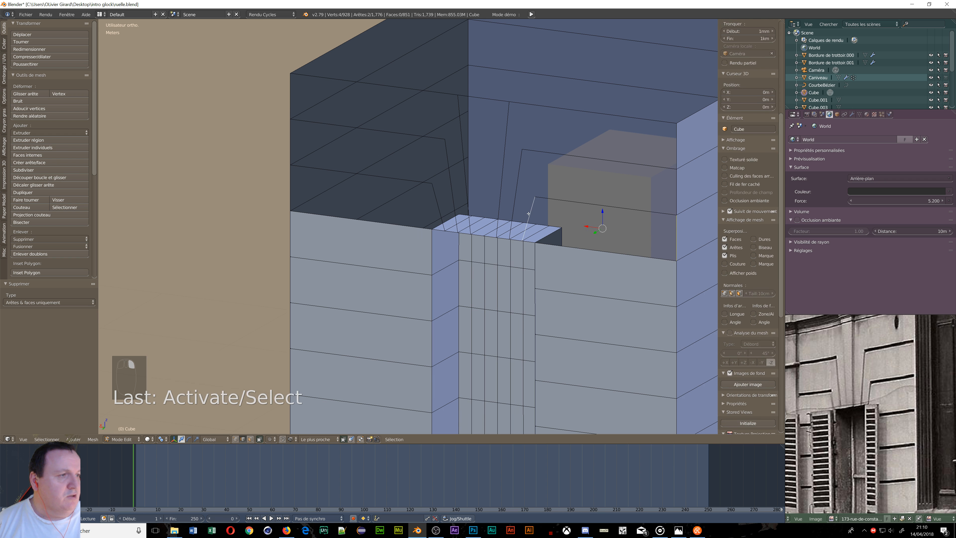
key("f")
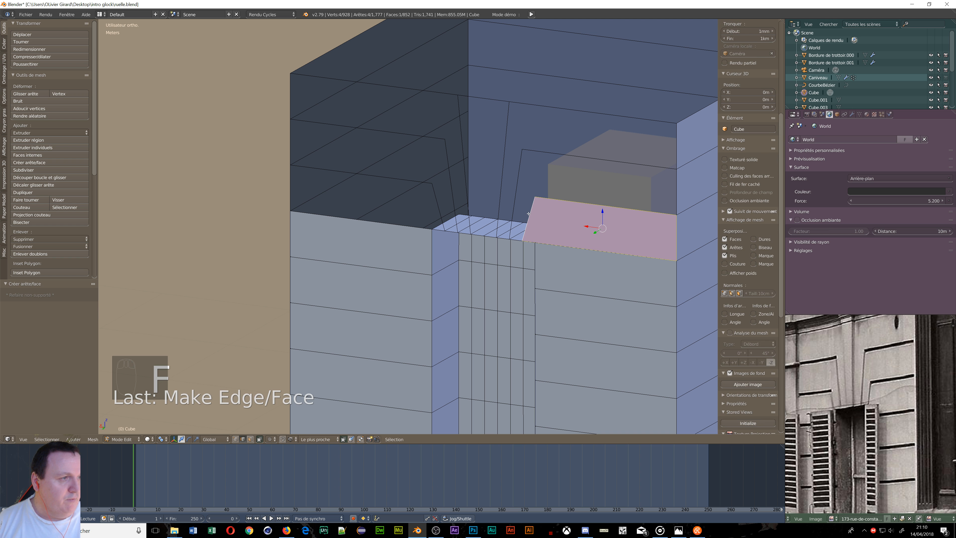
- Undo the face fill and the earlier deletion of surplus edges above the window
key("ctrl+z")
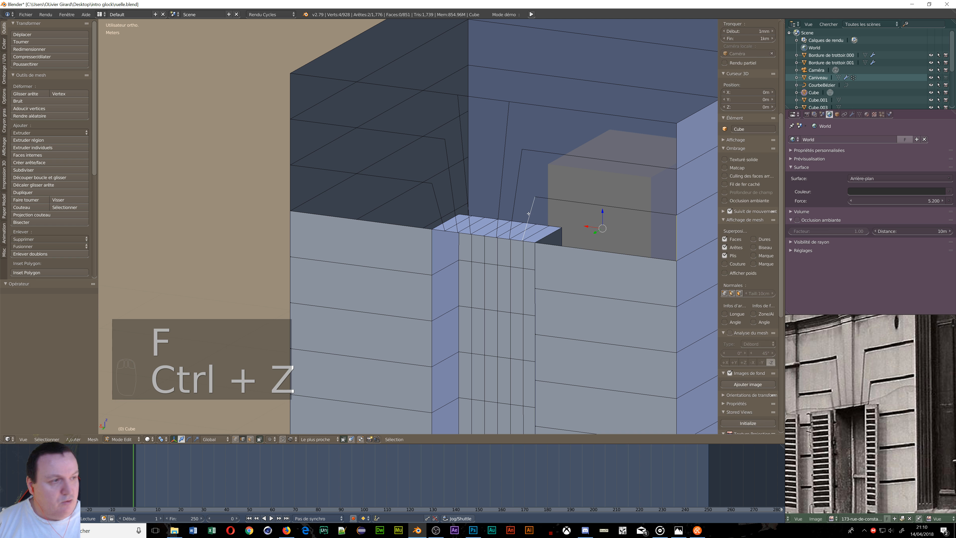
key("ctrl+alt+z")
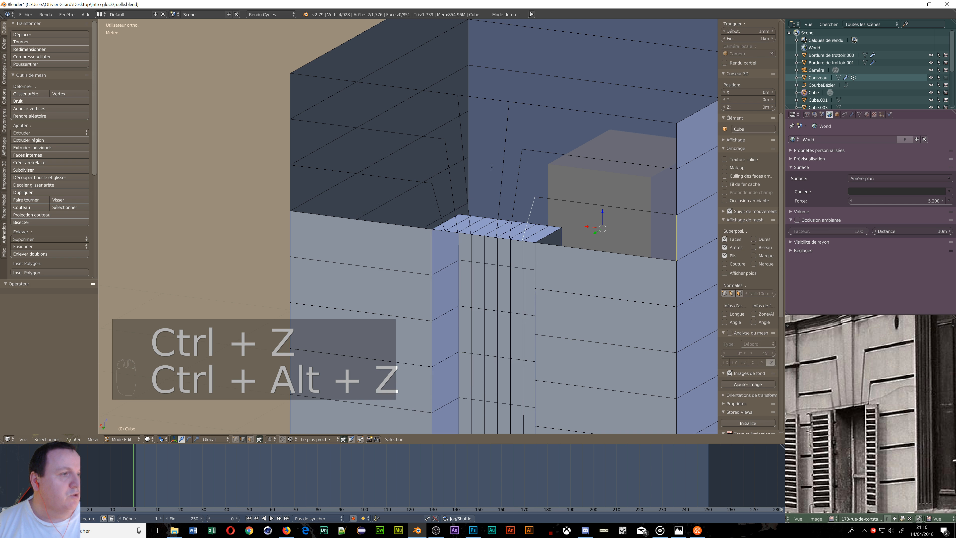
left_click(237, 170)
key("ctrl+alt+z")
key("ctrl+alt+z")
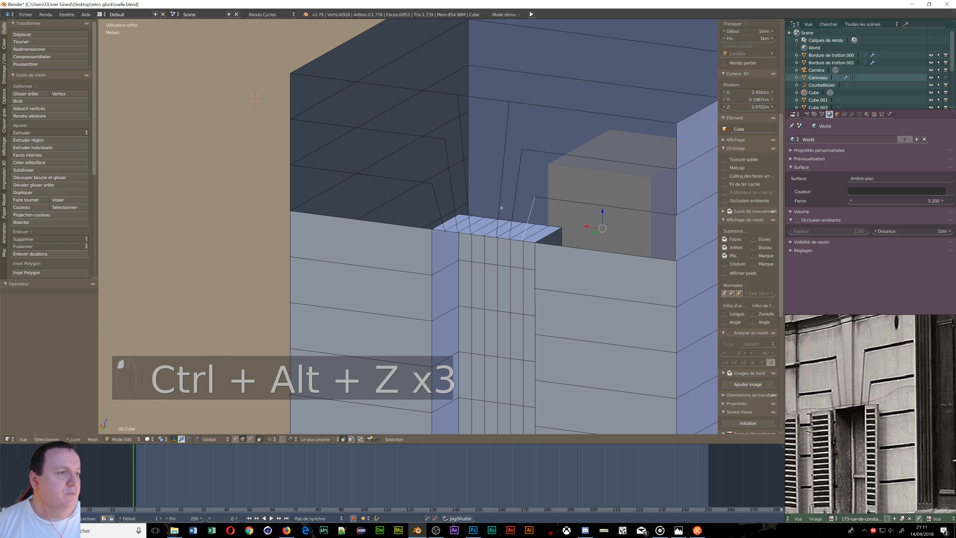
key("ctrl+z")
key("ctrl+z")
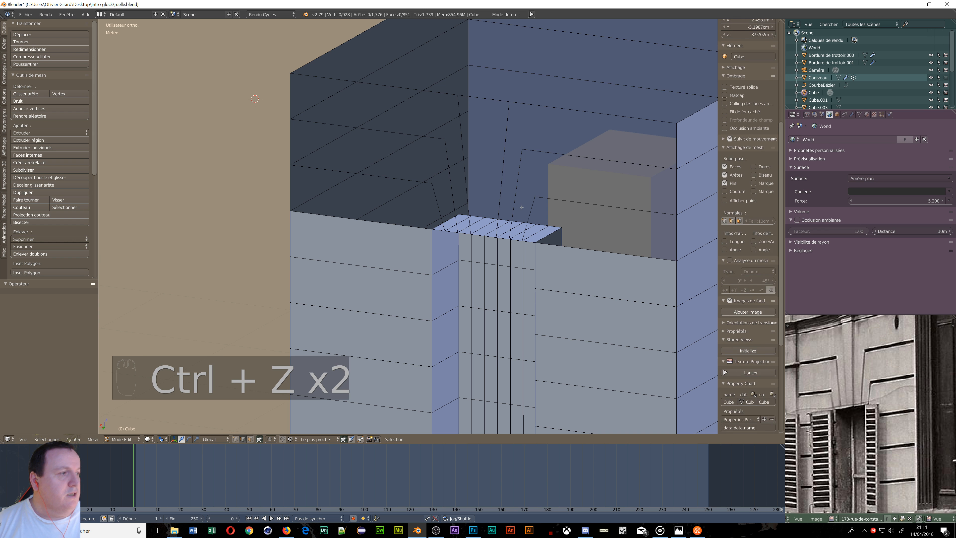
key("ctrl+z")
key("ctrl+z")
- Select the two left diagonal joints above the window together with the two horizontal course lines that meet their upper ends
scroll(523, 210, "up", 5)
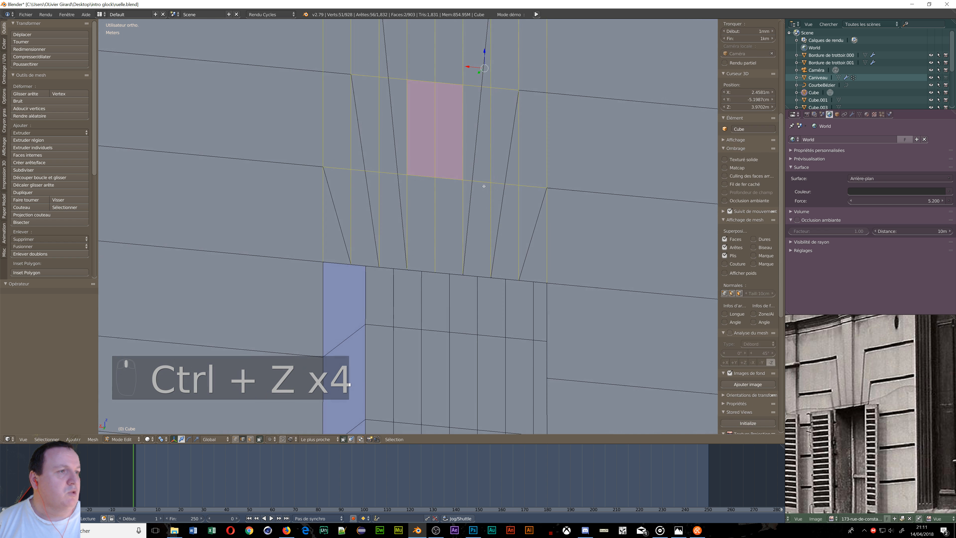
scroll(316, 194, "down", 2)
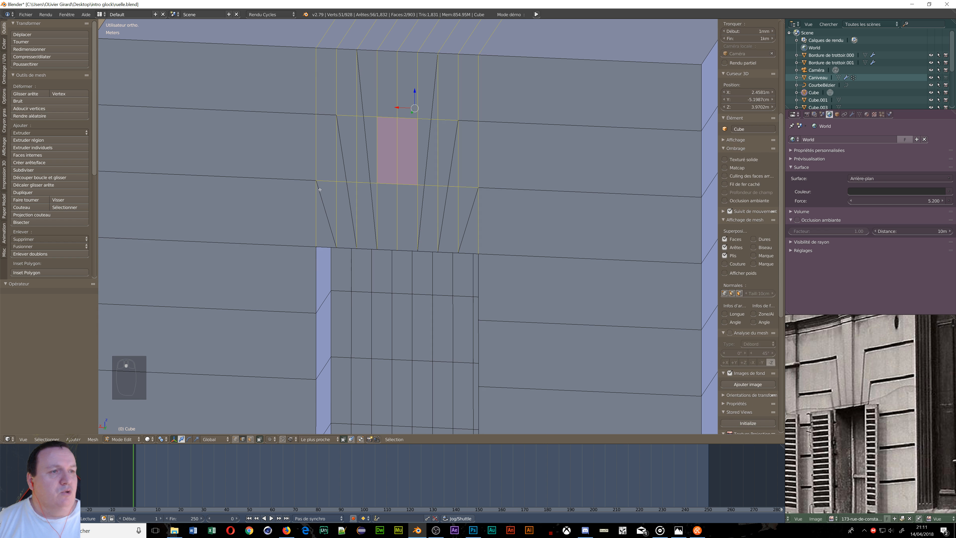
right_click(320, 190)
right_click(272, 172, "shift")
right_click(254, 115, "shift")
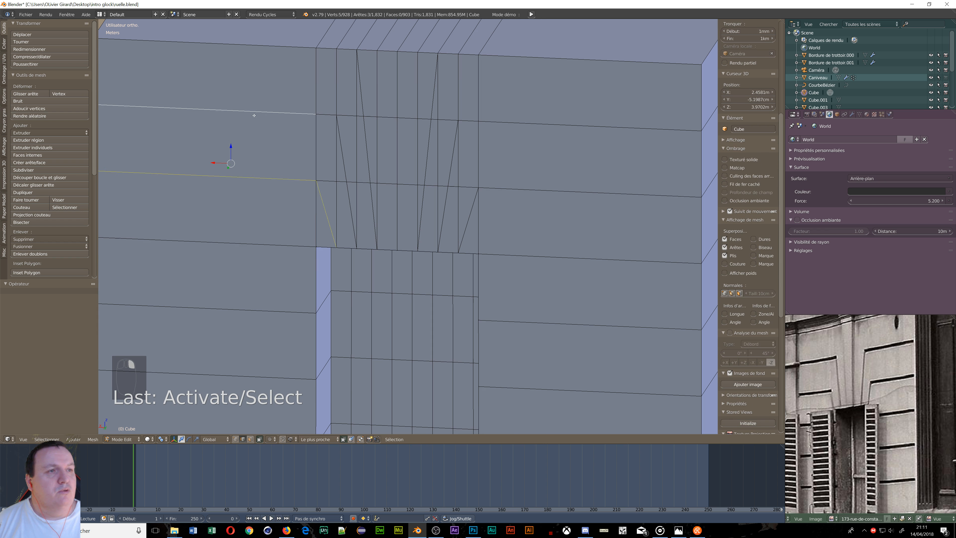
right_click(342, 149, "shift")
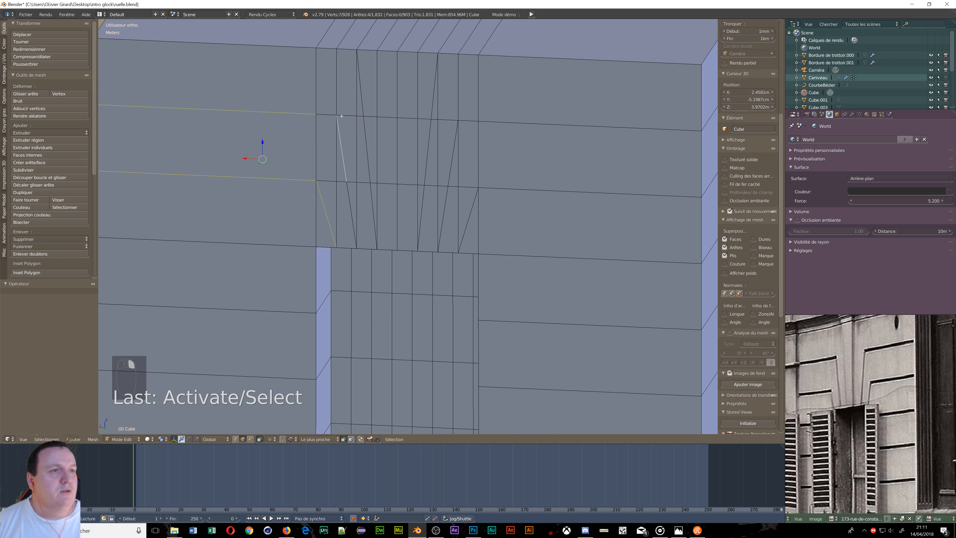
right_click(331, 114, "shift")
right_click(351, 213, "shift")
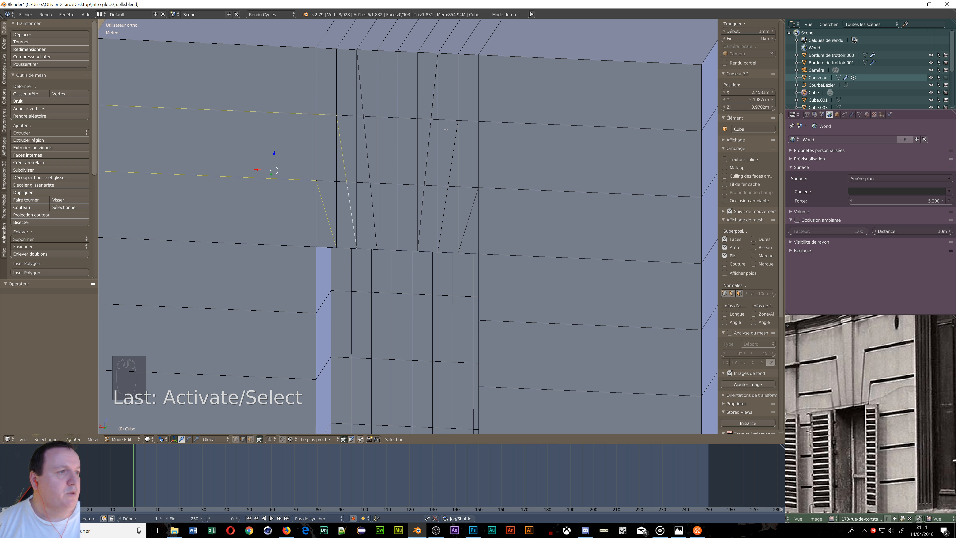
- Add the two matching right diagonal joints and the two horizontal course lines meeting them to the edge selection
right_click(454, 150, "shift")
right_click(469, 121, "shift")
right_click(506, 123, "shift")
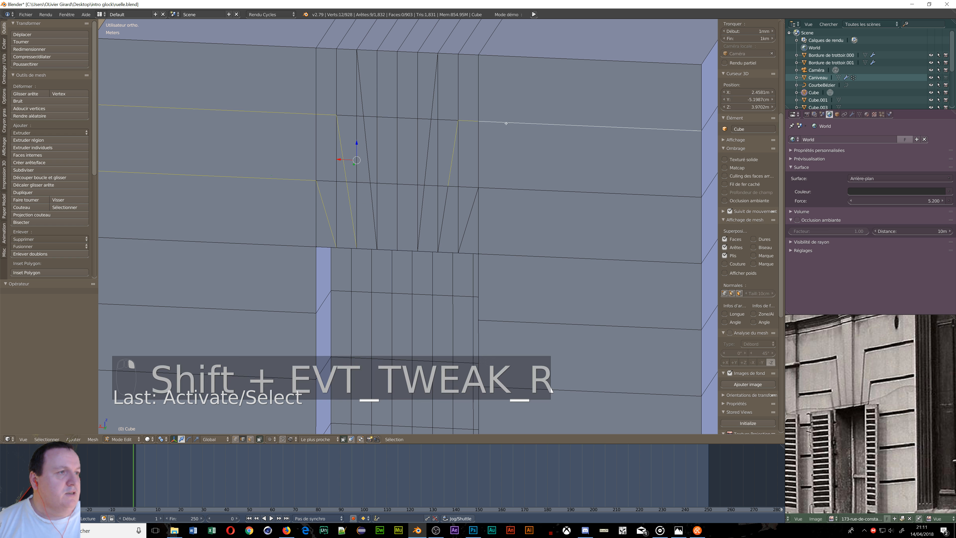
right_click(488, 188, "shift")
right_click(451, 199, "shift")
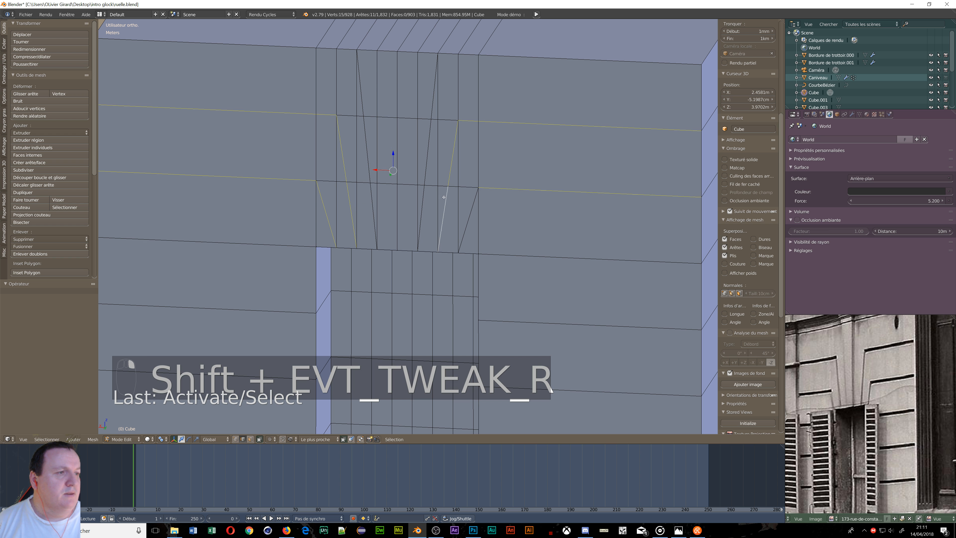
right_click(468, 222, "shift")
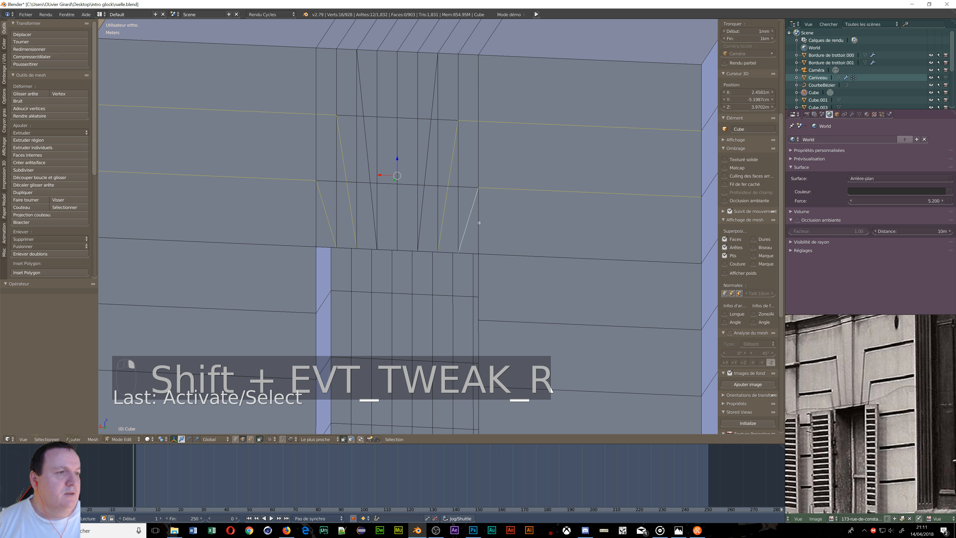
- Add the upper course lines beside the window to the selection, three on its right from lintel level down and two on its left
right_click(533, 255, "shift")
right_click(550, 323, "shift")
right_click(583, 390, "shift")
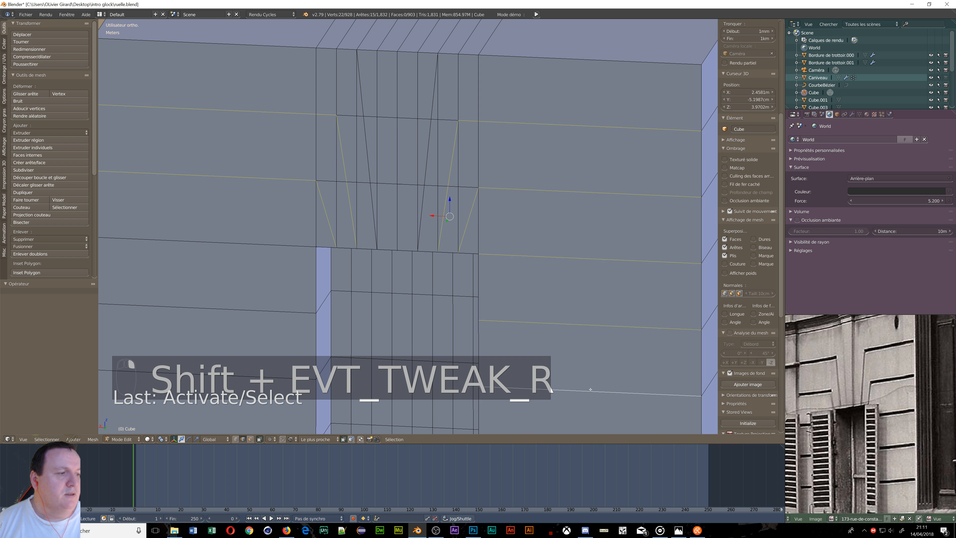
right_click(225, 243, "shift")
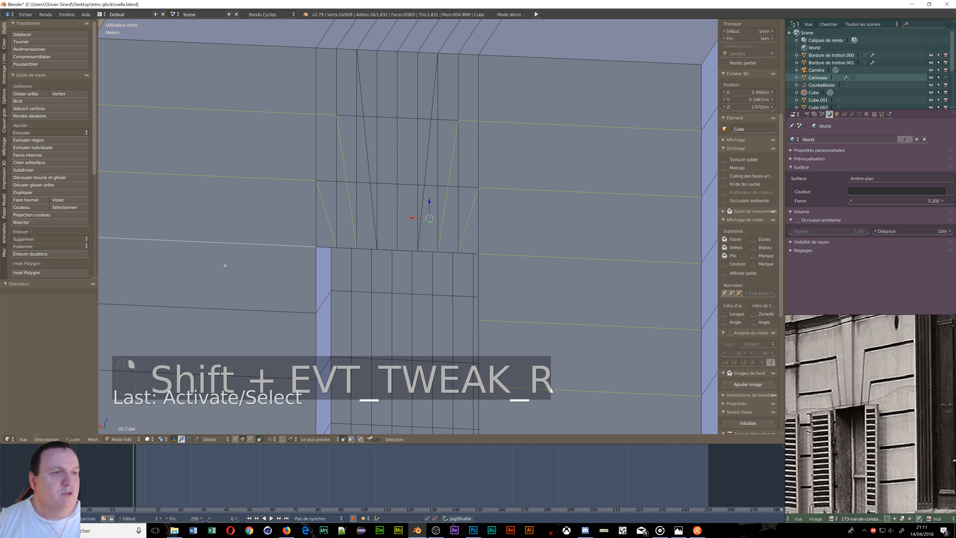
right_click(228, 319, "shift")
scroll(339, 245, "down", 4)
scroll(344, 231, "up", 3)
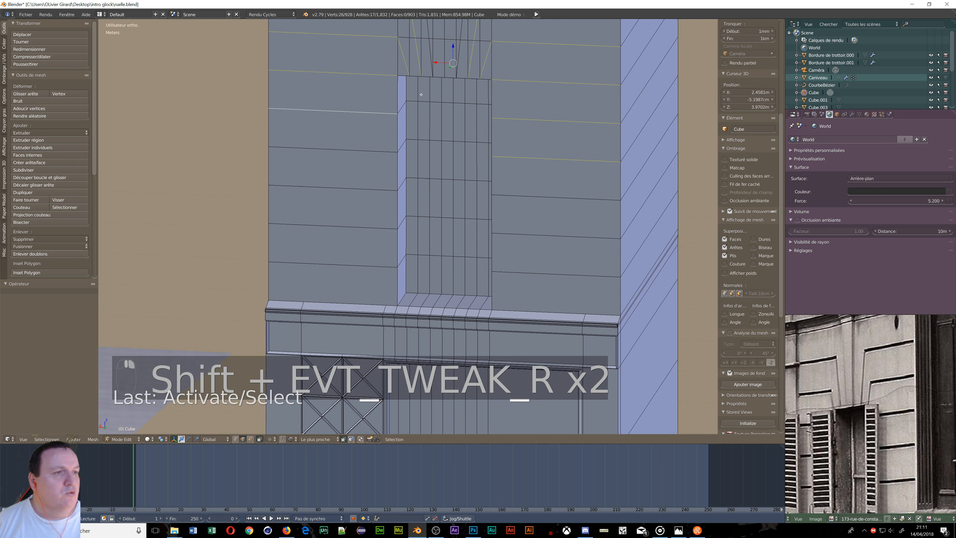
- Add the remaining lower course lines down to the shopfront cornice to the selection, four left of the window and three right of it
right_click(353, 150, "shift")
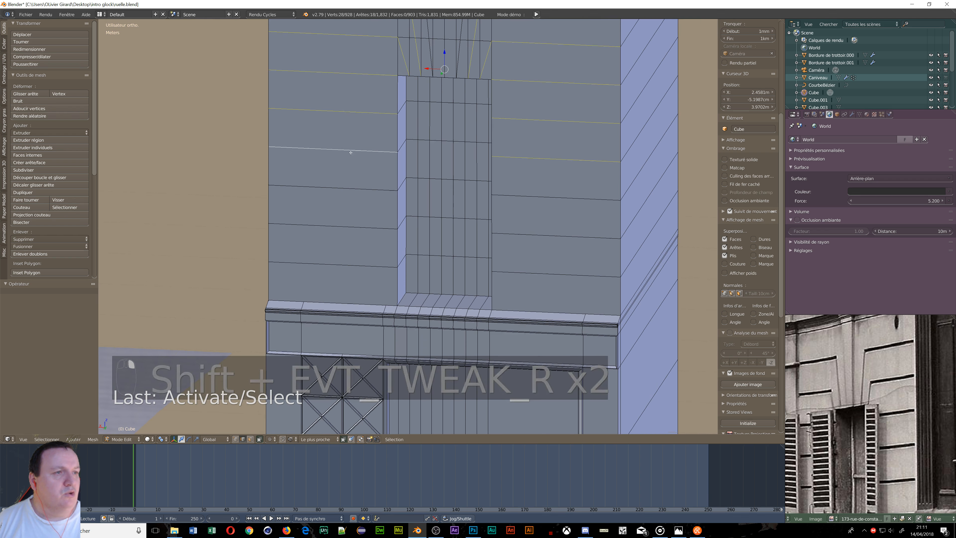
right_click(345, 188, "shift")
right_click(344, 226, "shift")
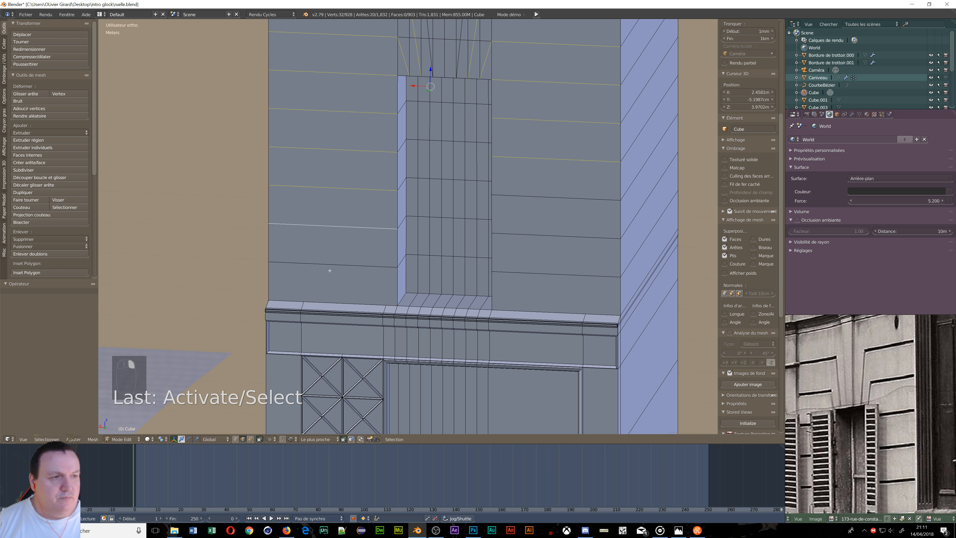
right_click(399, 268, "shift")
right_click(561, 274, "shift")
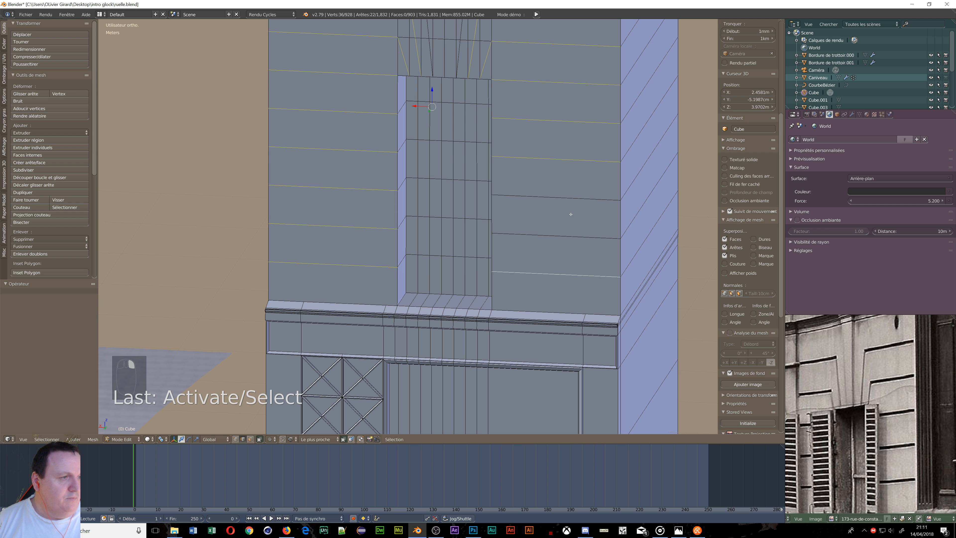
right_click(564, 236, "shift")
right_click(551, 199, "shift")
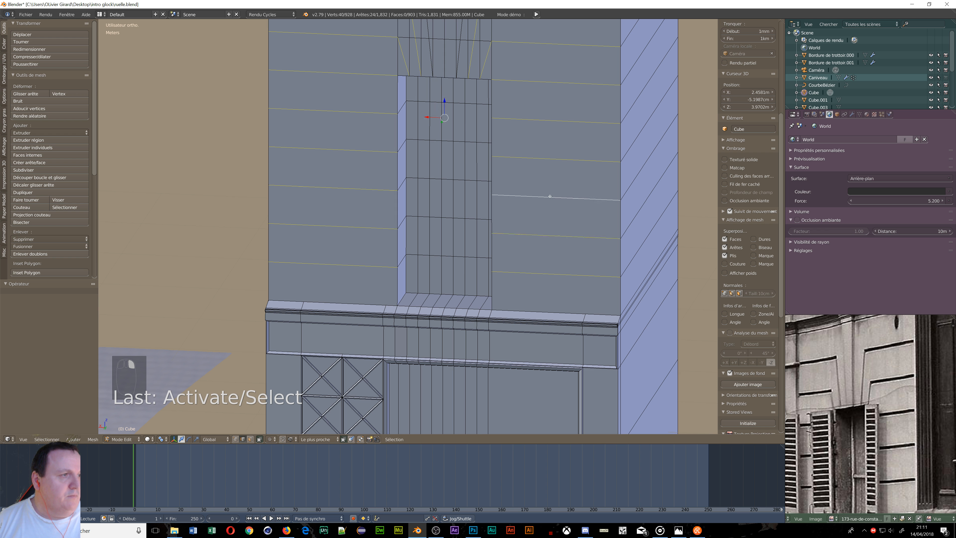
- Bevel the selected joint edges by about 0.003 with one segment to turn them into narrow strips
middle_click_drag(502, 113, 415, 220)
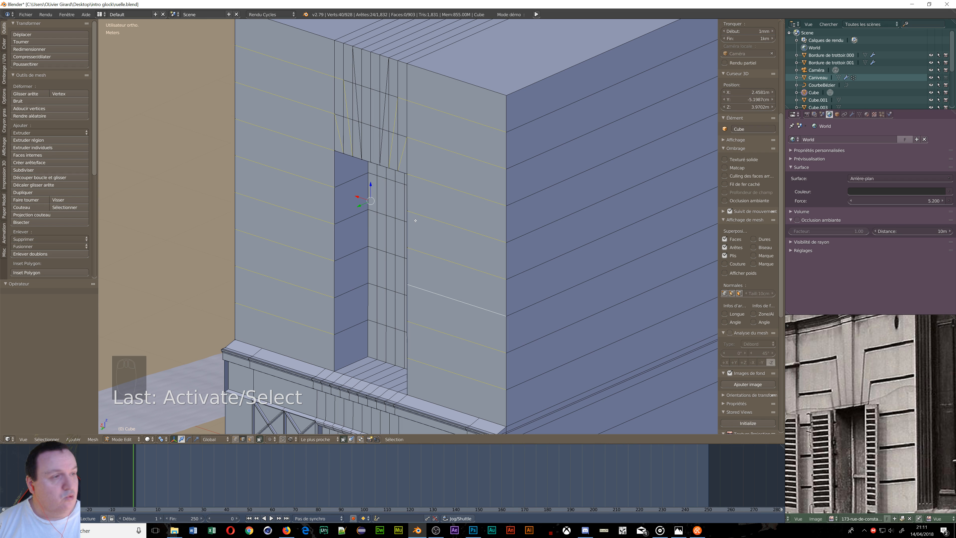
key("ctrl+b")
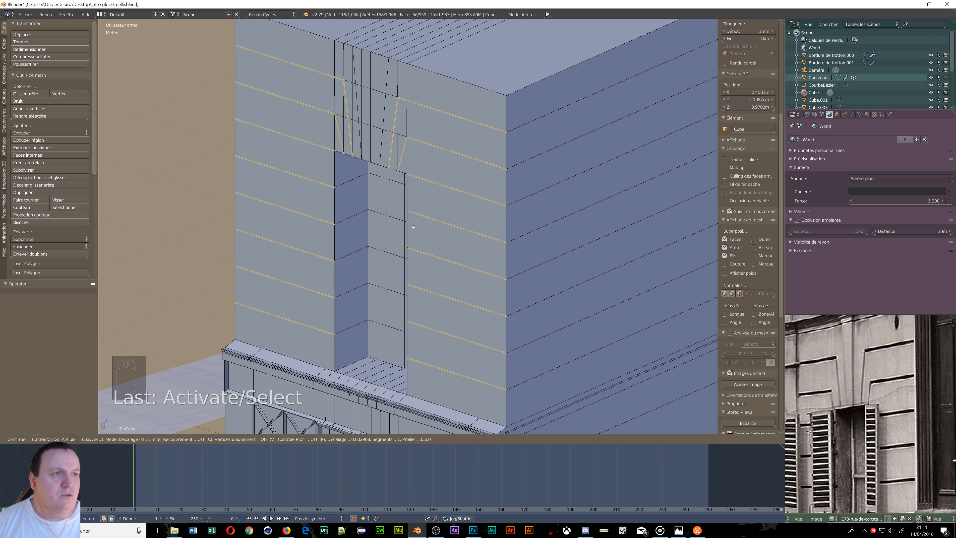
left_click(414, 228)
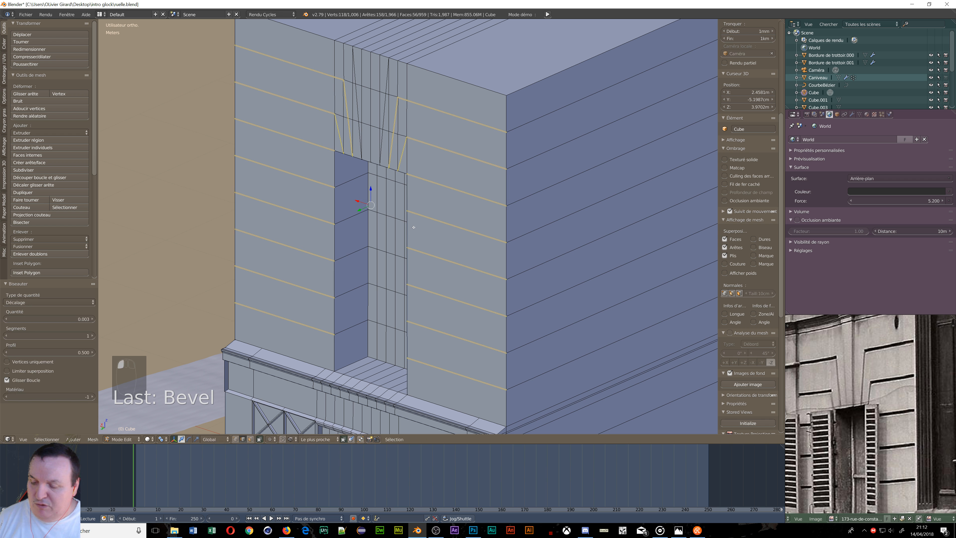
- Extrude the beveled joint strips about -6.14 cm along the global Y axis
key("e")
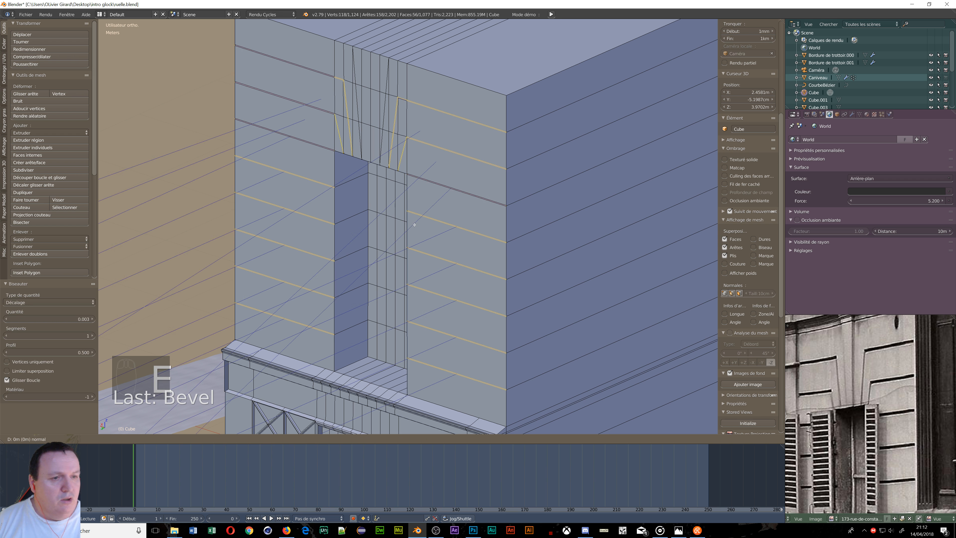
key("y")
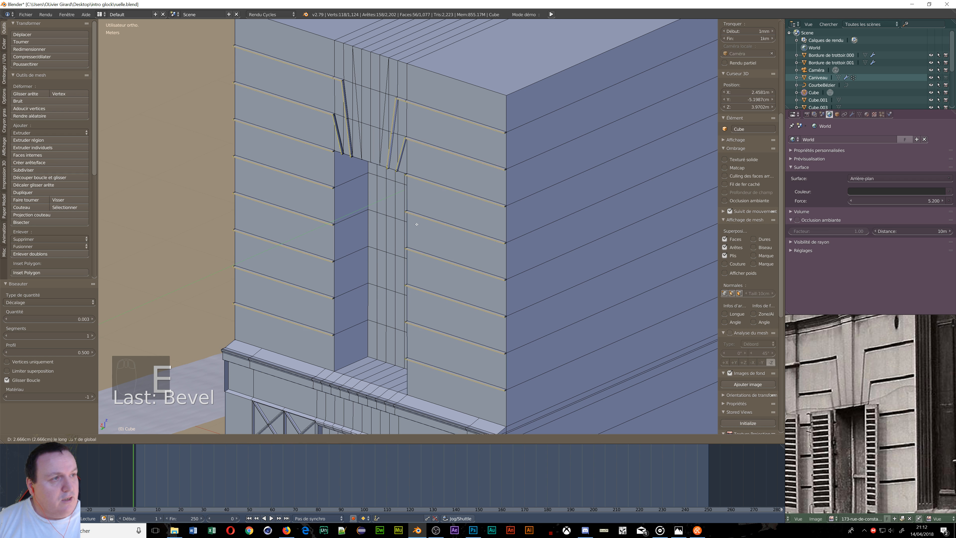
left_click(421, 223)
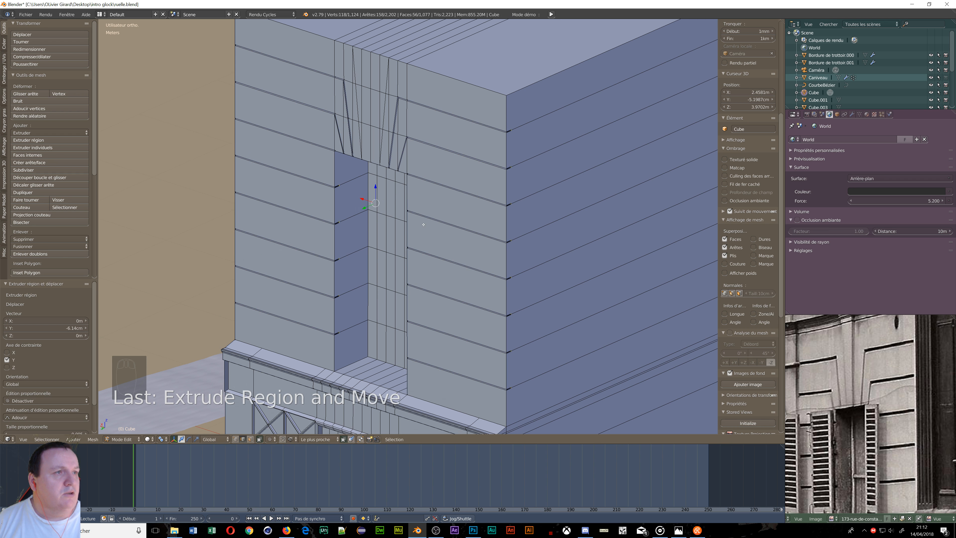
middle_click_drag(421, 223, 425, 196)
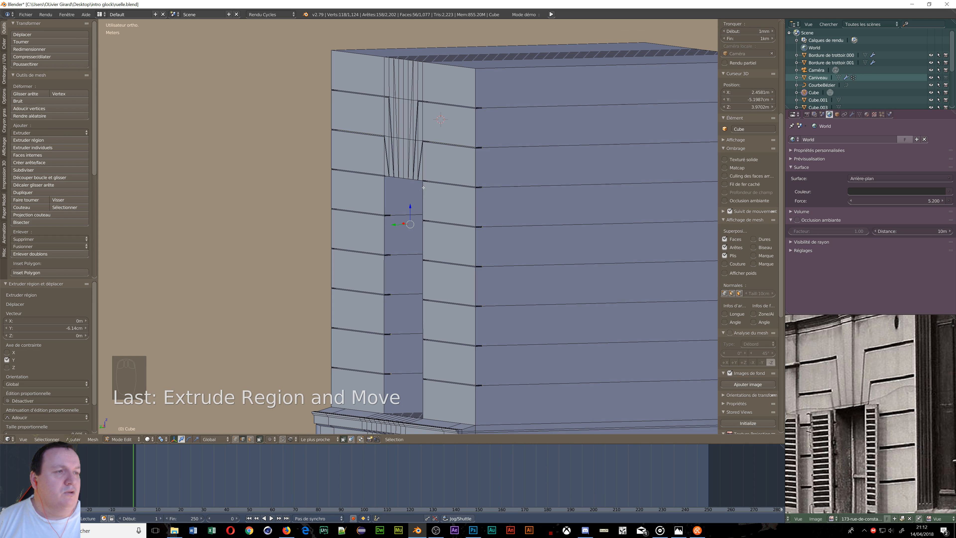
- Switch the building mesh to face selection mode
middle_click_drag(455, 147, 332, 122)
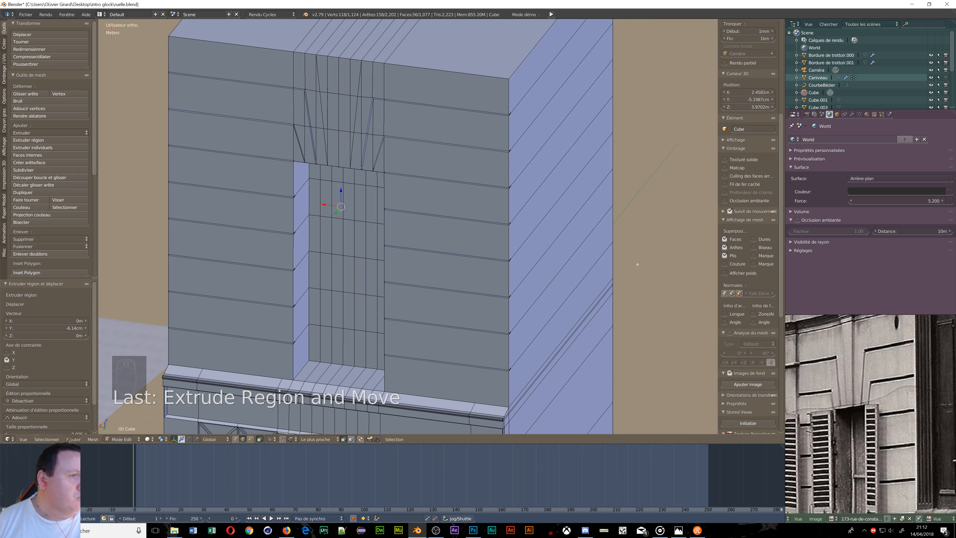
scroll(325, 115, "up", 4)
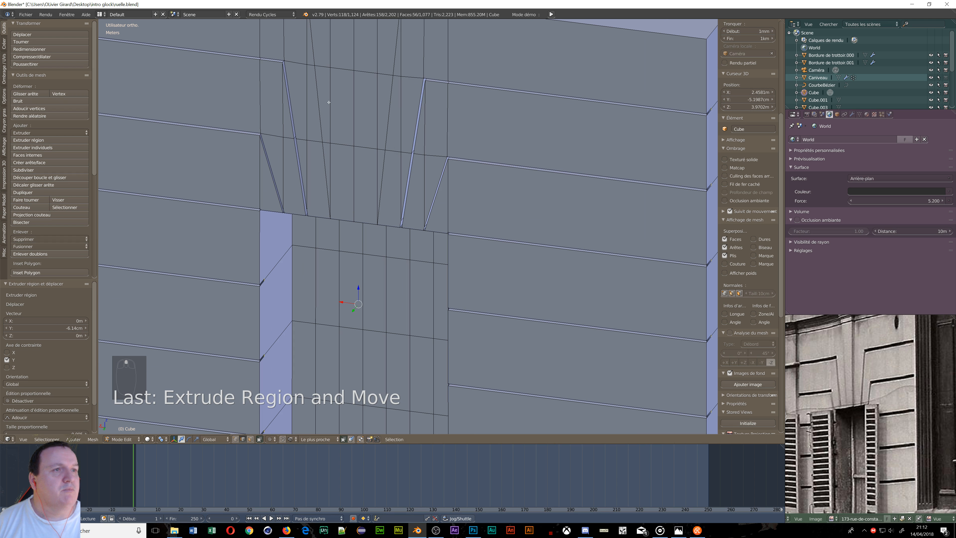
scroll(329, 102, "down", 1)
scroll(326, 94, "down", 2)
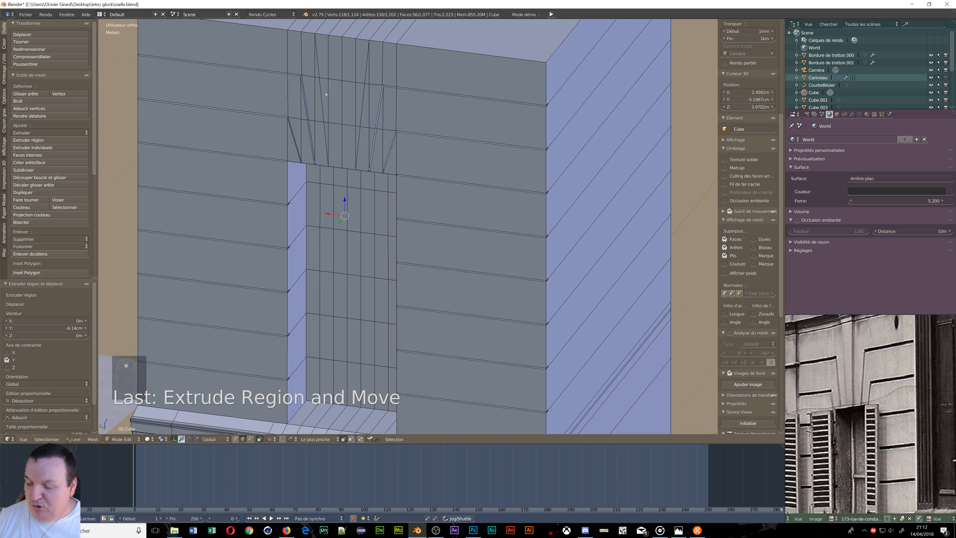
key("ctrl+Tab")
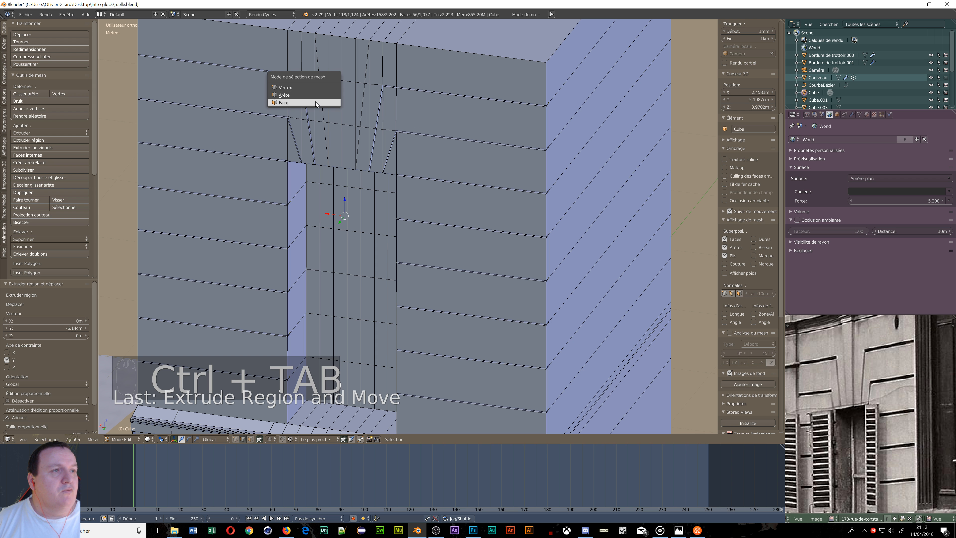
left_click(316, 101)
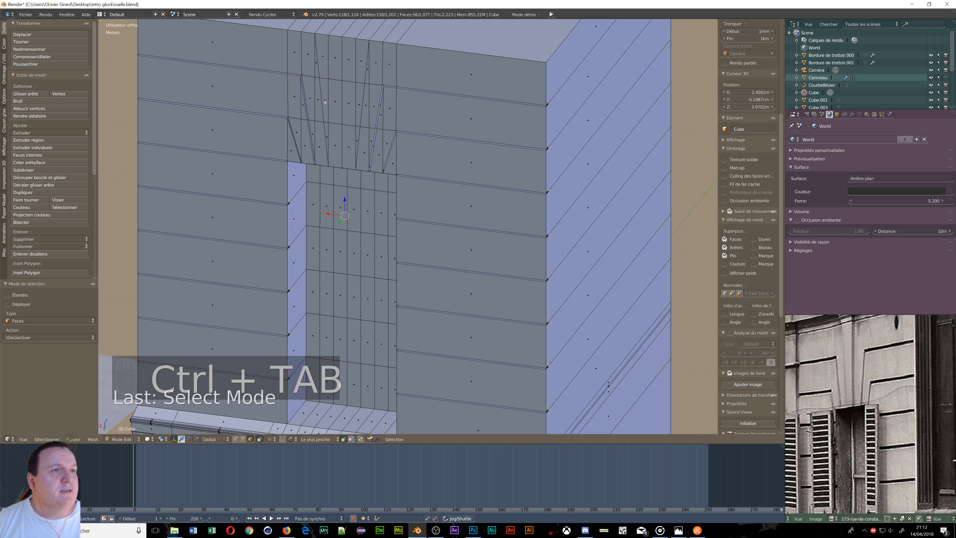
- Add the twelve tapered keystone faces above the window to the current selection with Circle Select
key("c")
left_click(328, 62)
left_click(350, 64)
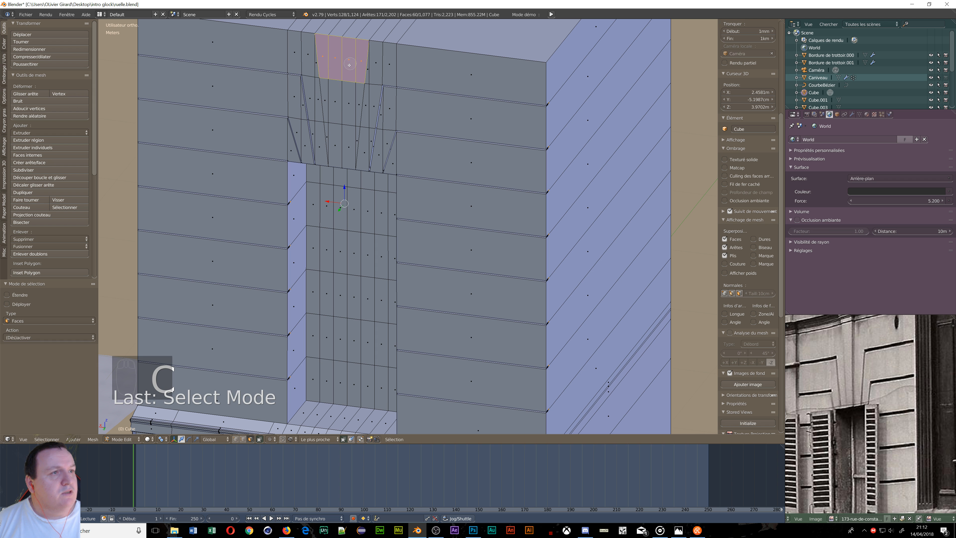
left_click(342, 99)
left_click(359, 104)
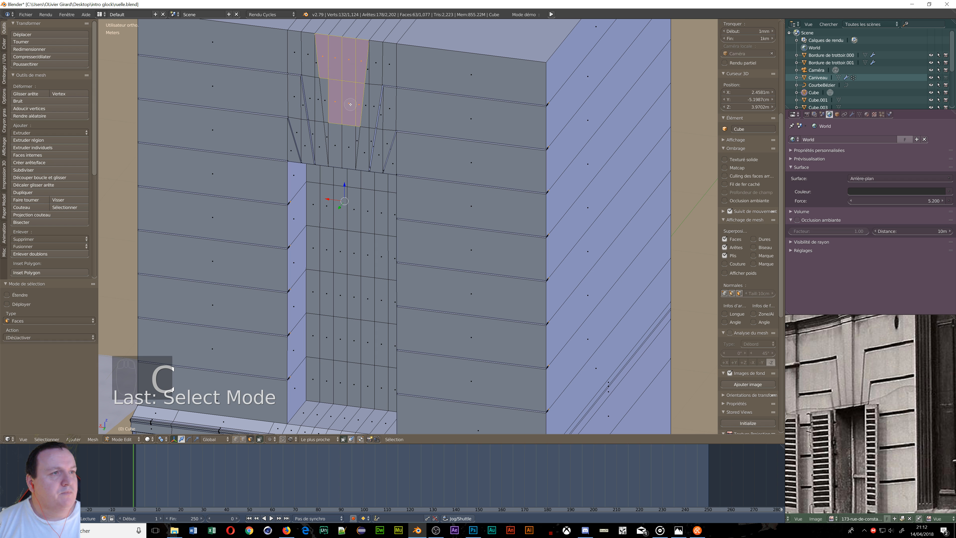
left_click(325, 101)
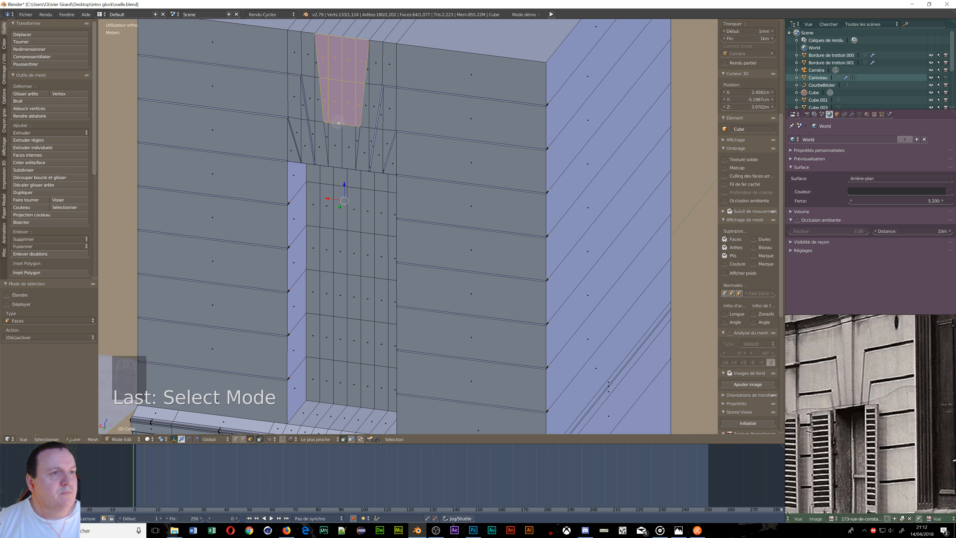
left_click(332, 137)
left_click(351, 136)
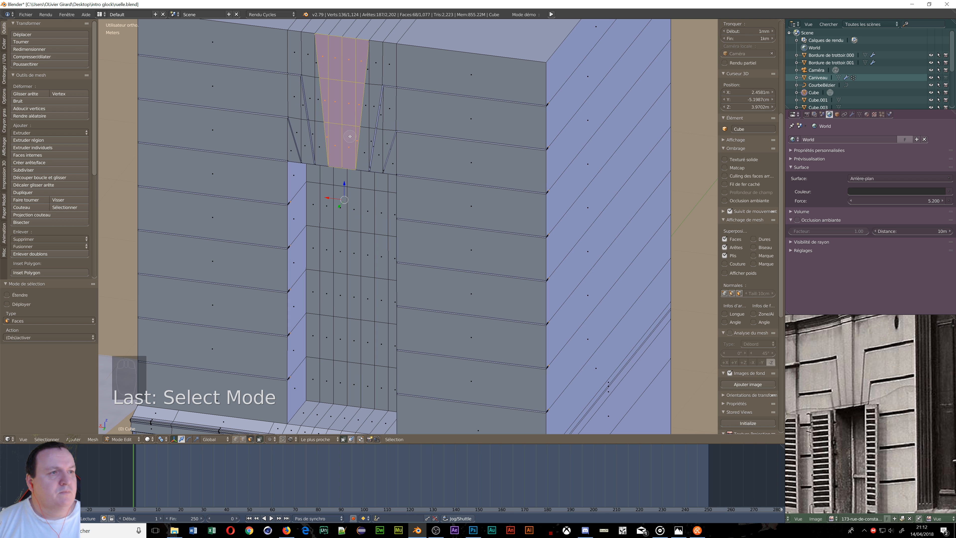
right_click(457, 168)
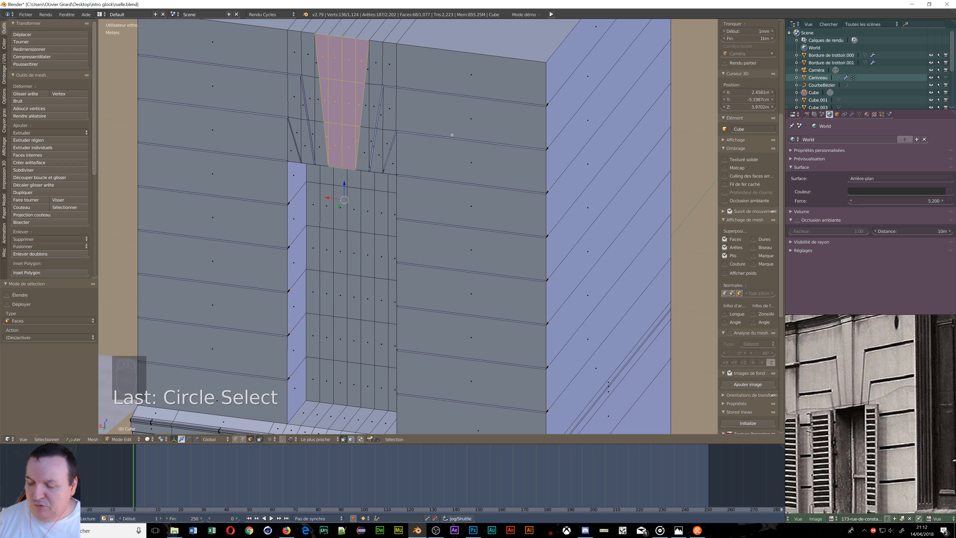
- Try extruding the selection about 4.11 cm along the global Y axis and tilting it around X, then undo both
key("e")
key("y")
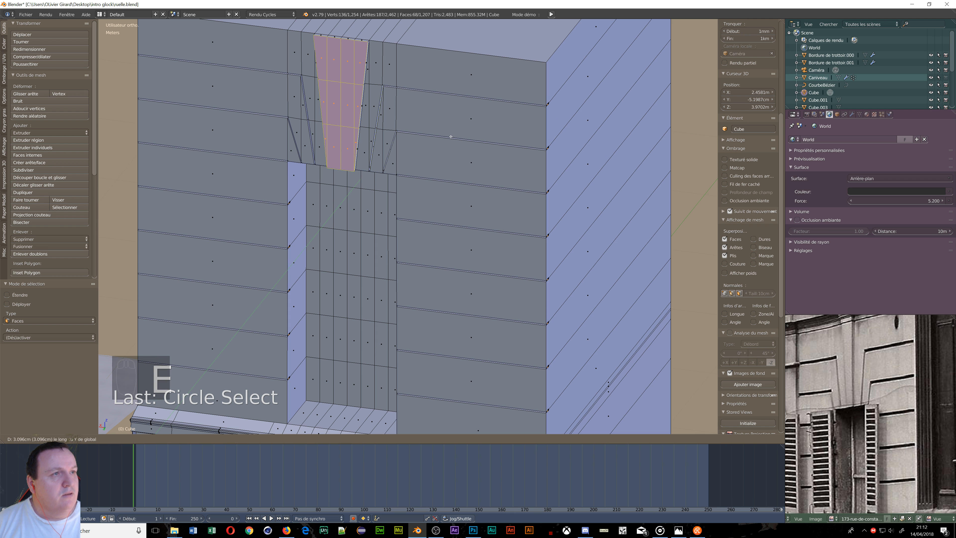
left_click(493, 158)
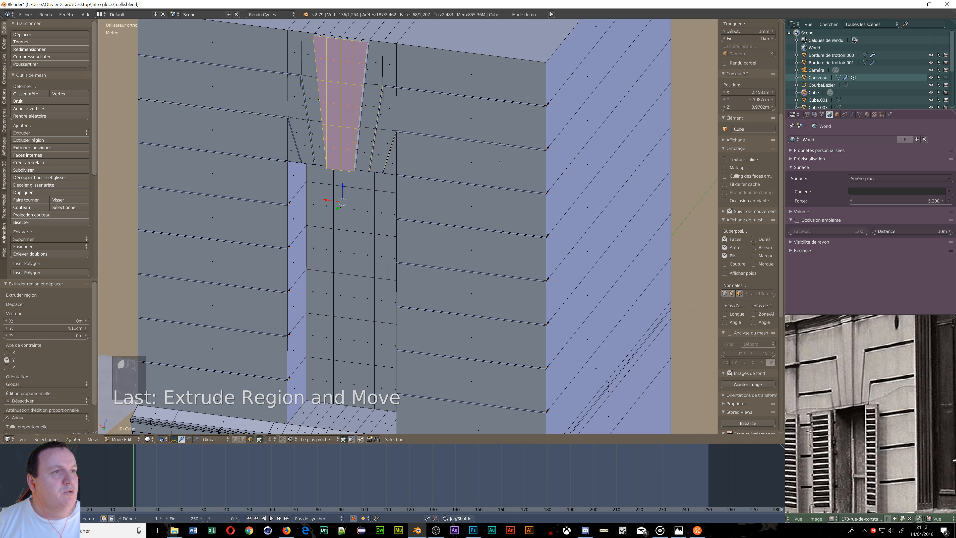
middle_click_drag(495, 160, 470, 154)
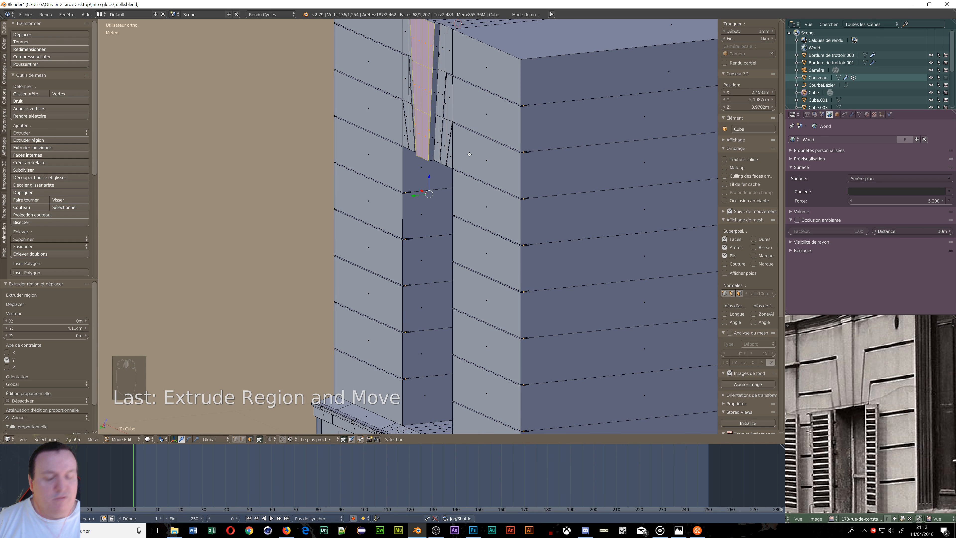
key("r")
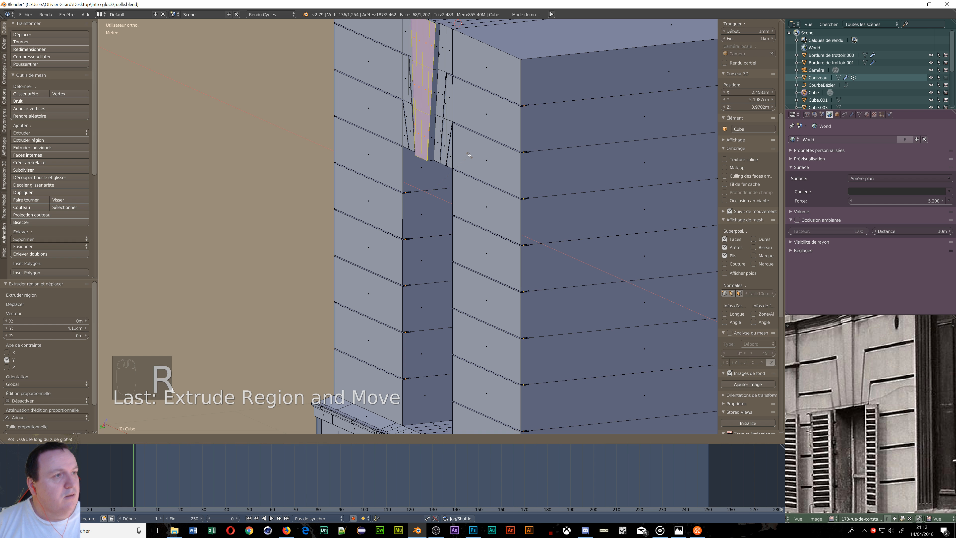
key("x")
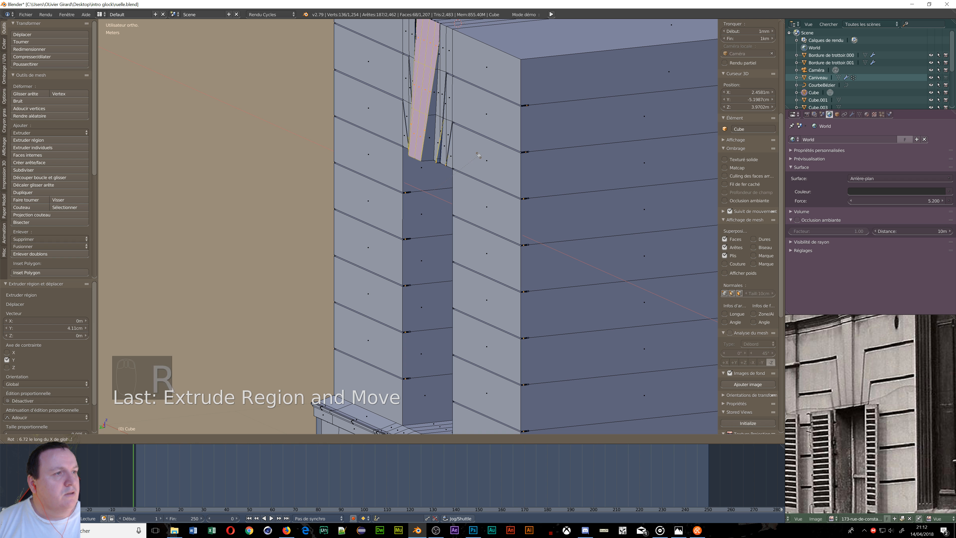
left_click(479, 155)
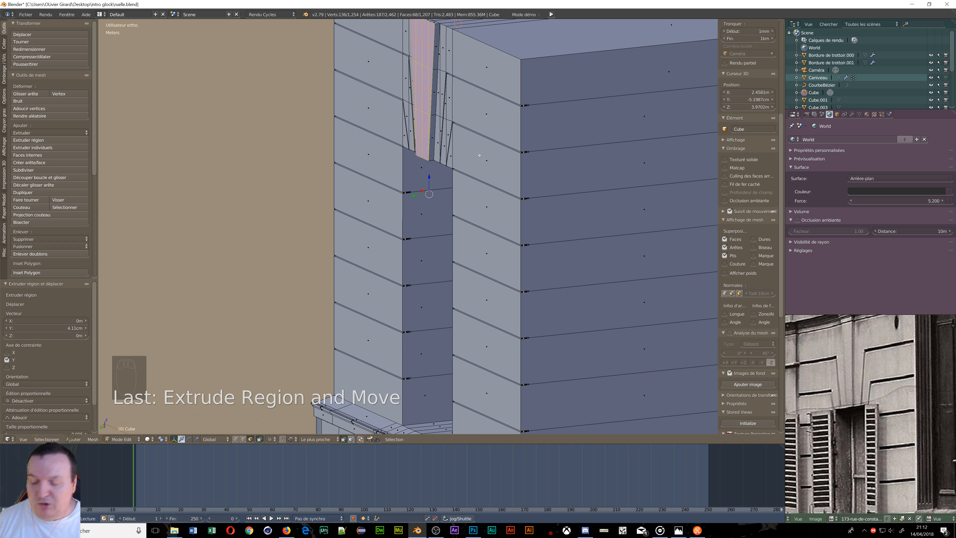
key("ctrl+z")
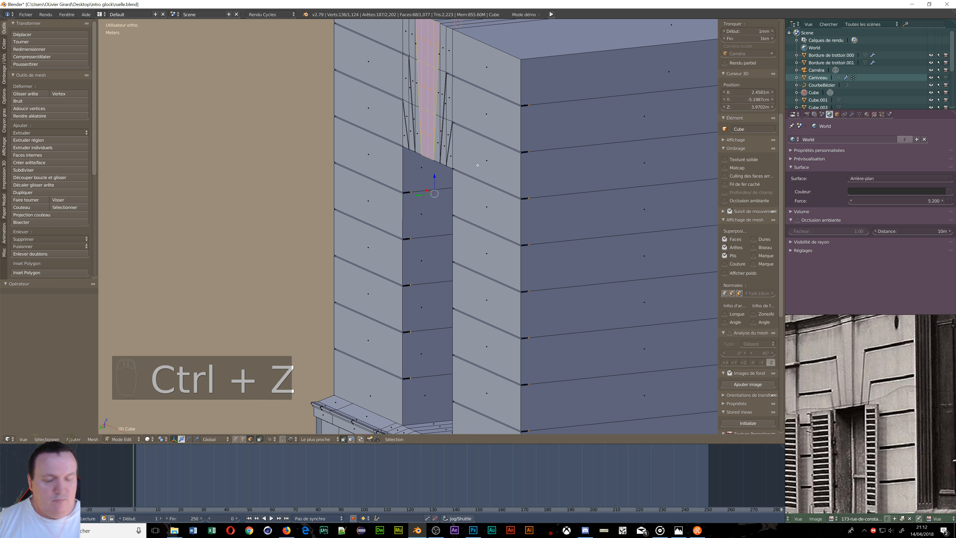
- Clear the selection and select only the twelve tapered keystone faces above the window
key("a")
middle_click_drag(478, 165, 490, 125)
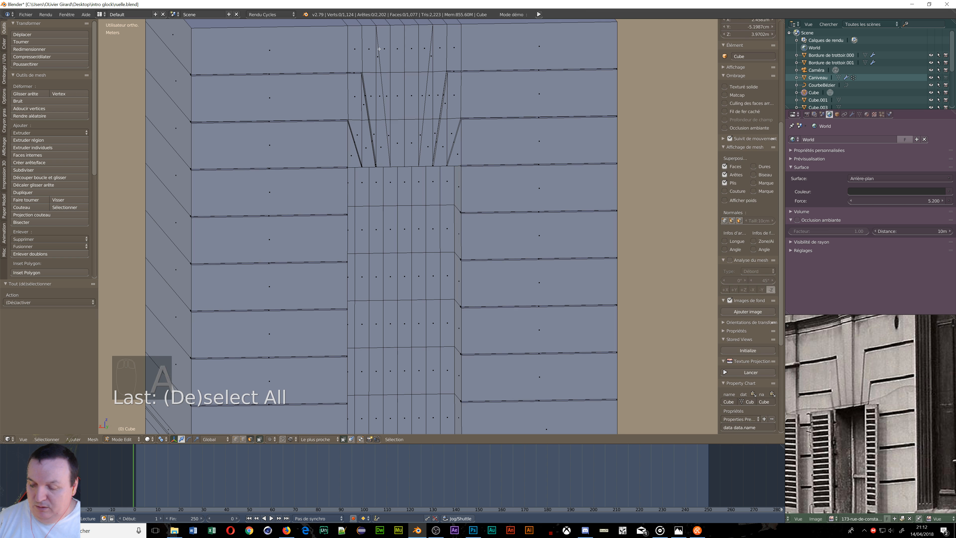
key("c")
mouse_move(384, 49)
left_mouse_down()
mouse_move(418, 47)
mouse_move(409, 87)
mouse_move(422, 96)
mouse_move(391, 94)
mouse_move(398, 143)
mouse_move(400, 125)
mouse_move(413, 130)
left_mouse_up()
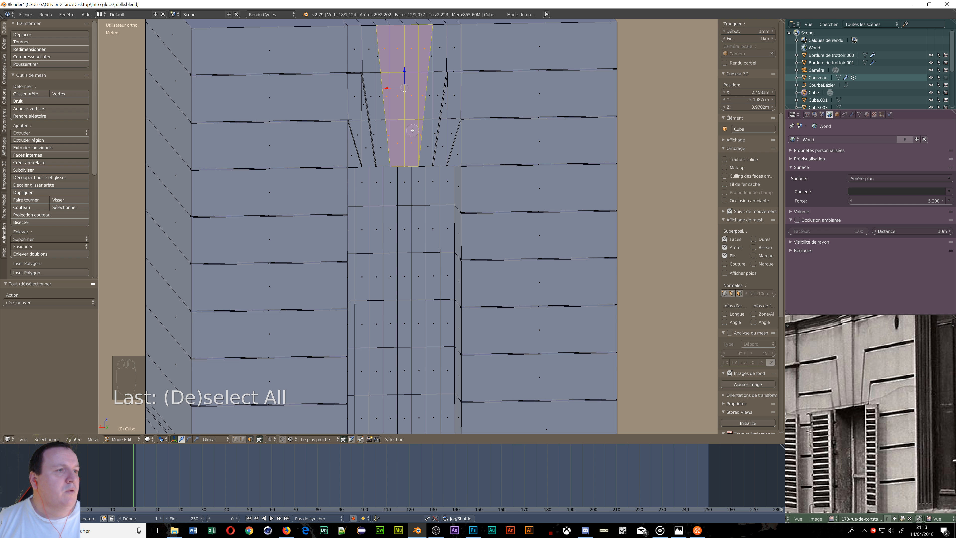
right_click(413, 131)
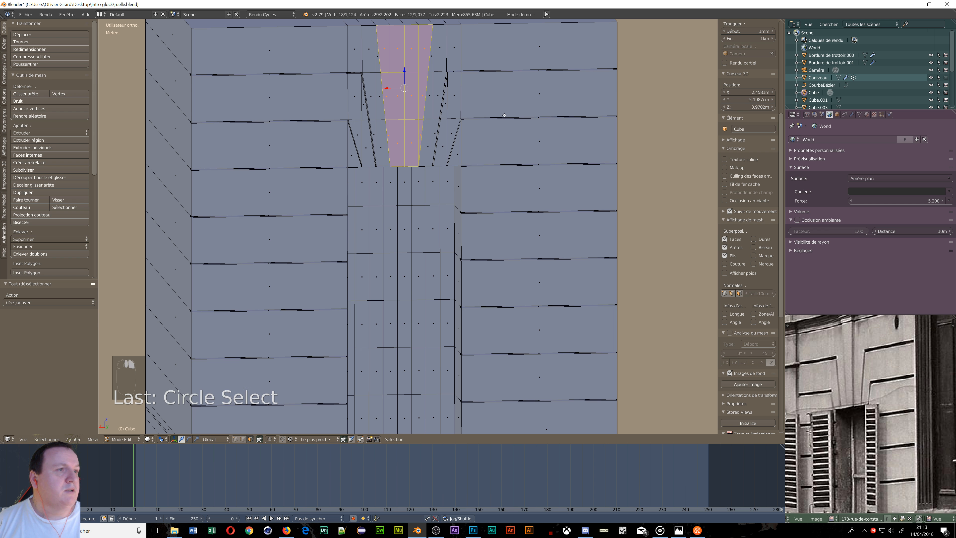
- Extrude the selected keystone faces about 2.73 cm along the global Y axis
middle_click_drag(412, 130, 530, 89)
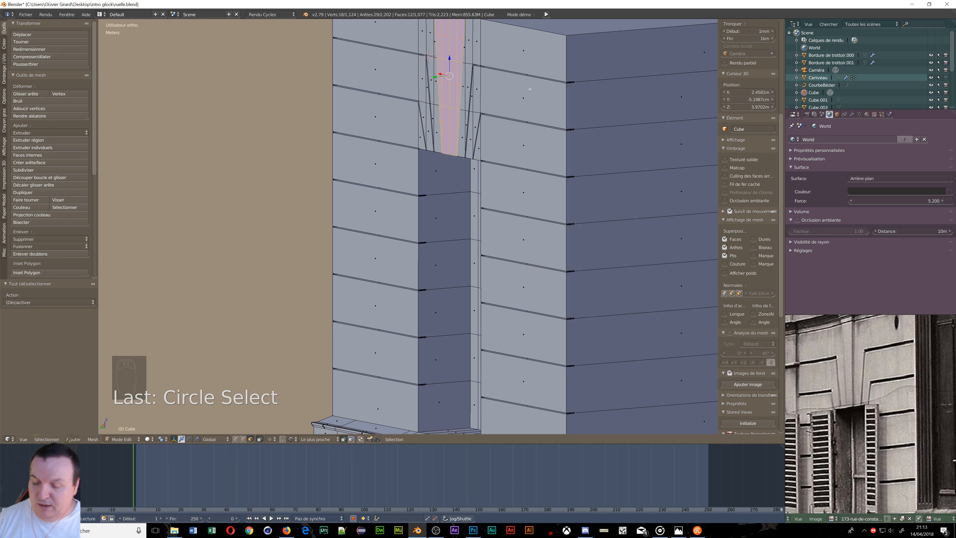
key("e")
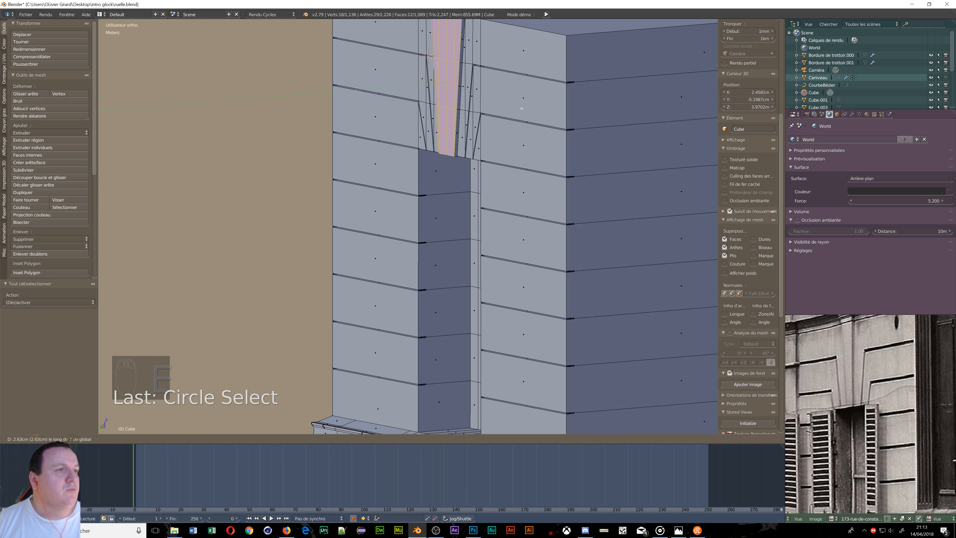
left_click(521, 109)
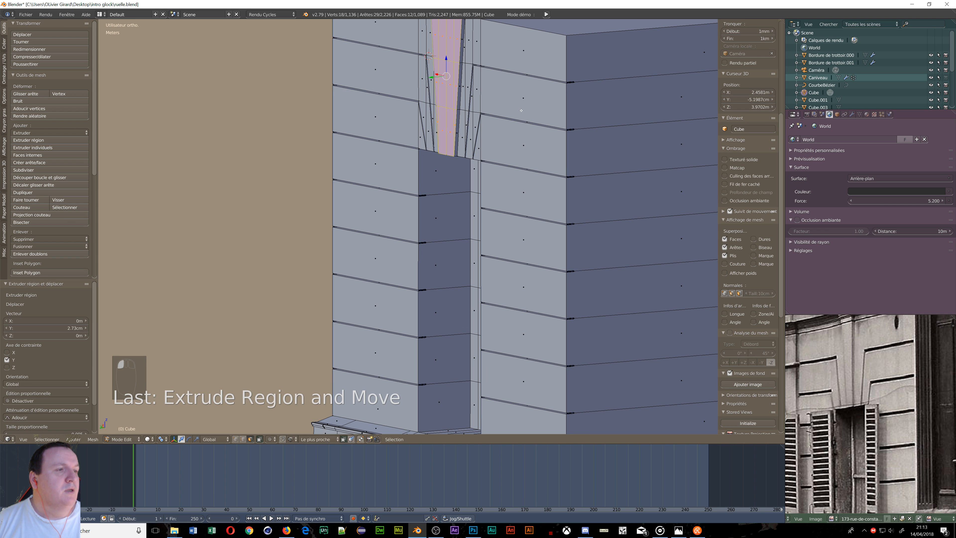
- Tilt the extruded keystone front by about 1.1° around the global X axis
middle_click_drag(521, 110, 511, 115)
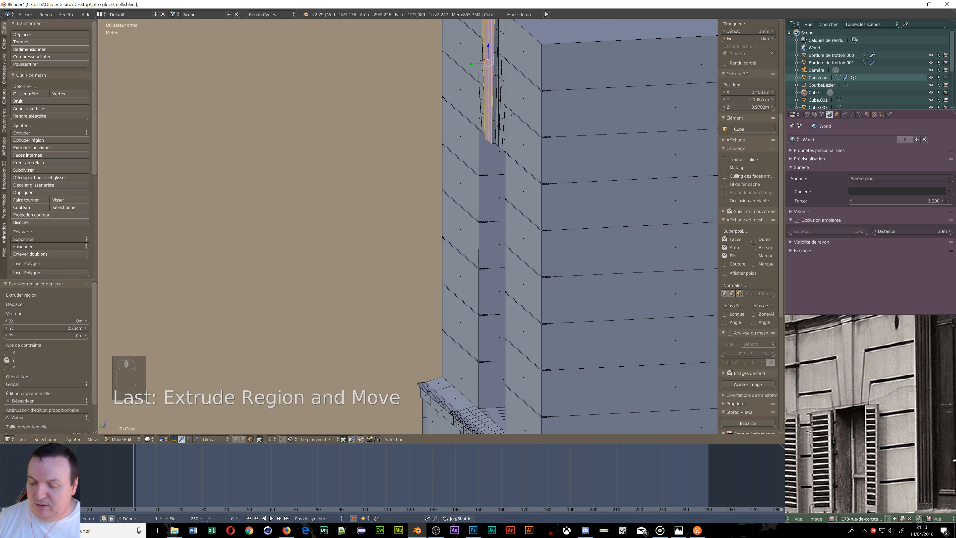
key("r")
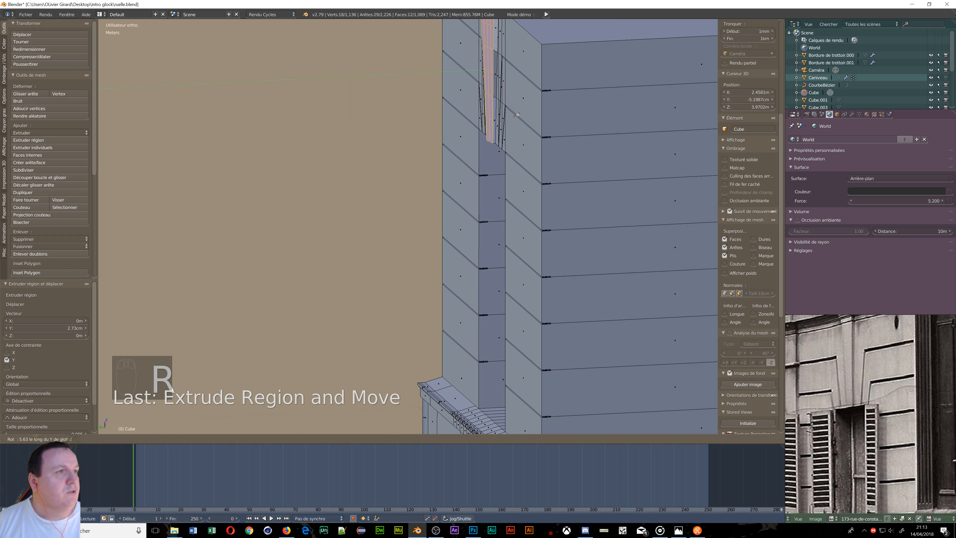
right_click(519, 114)
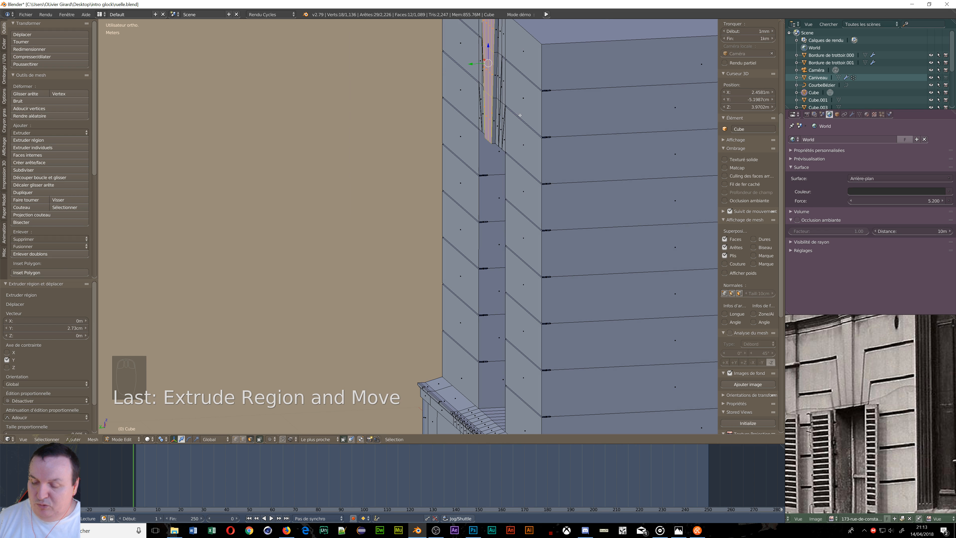
key("r")
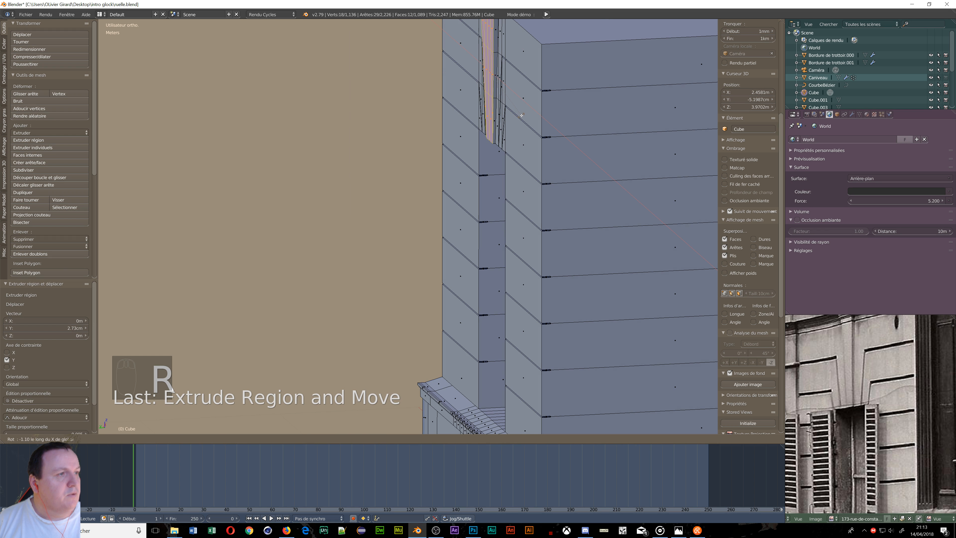
left_click(522, 115)
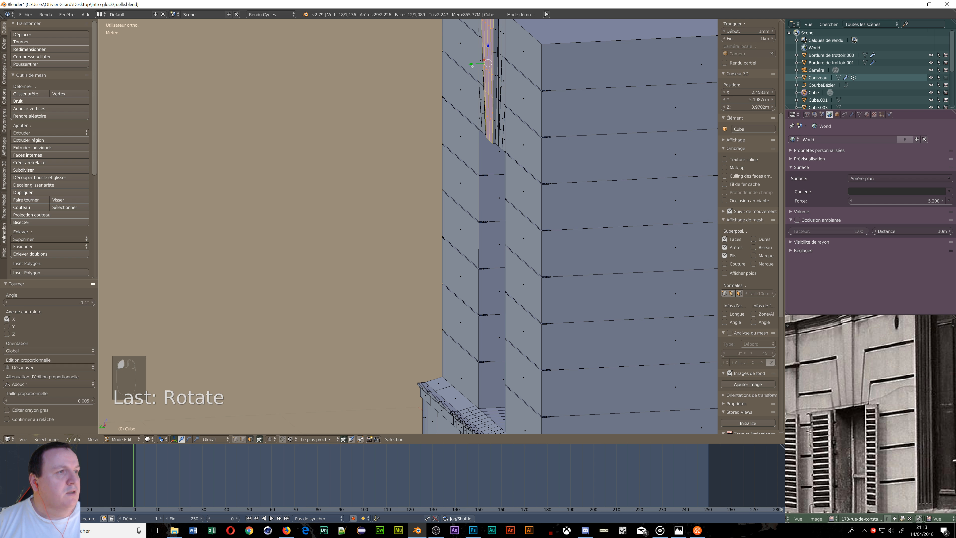
- Move the tilted keystone front about -1.17 cm along the global Y axis
key("g")
key("y")
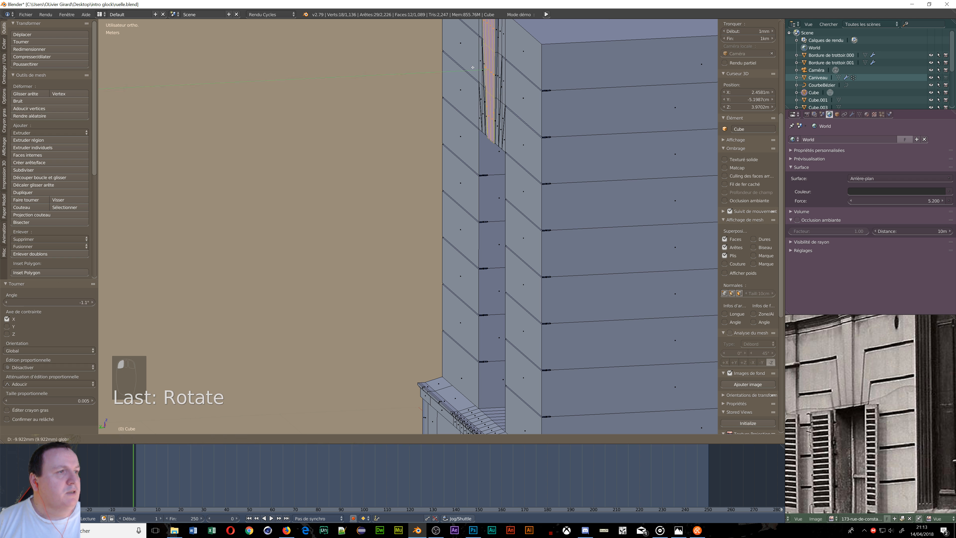
left_click(474, 69)
- Switch the viewport to perspective and return the building to Object Mode
middle_click_drag(473, 69, 539, 117)
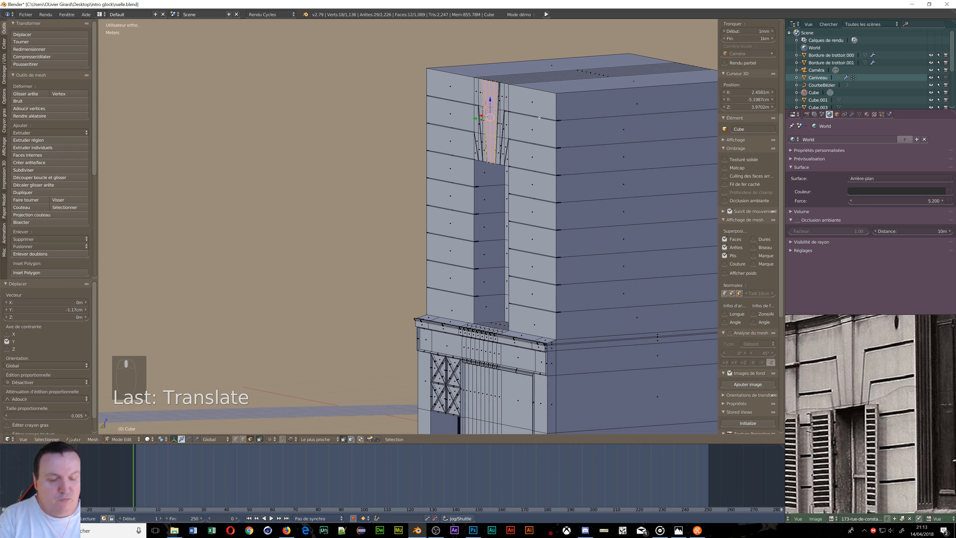
key("KP_5")
key("Tab")
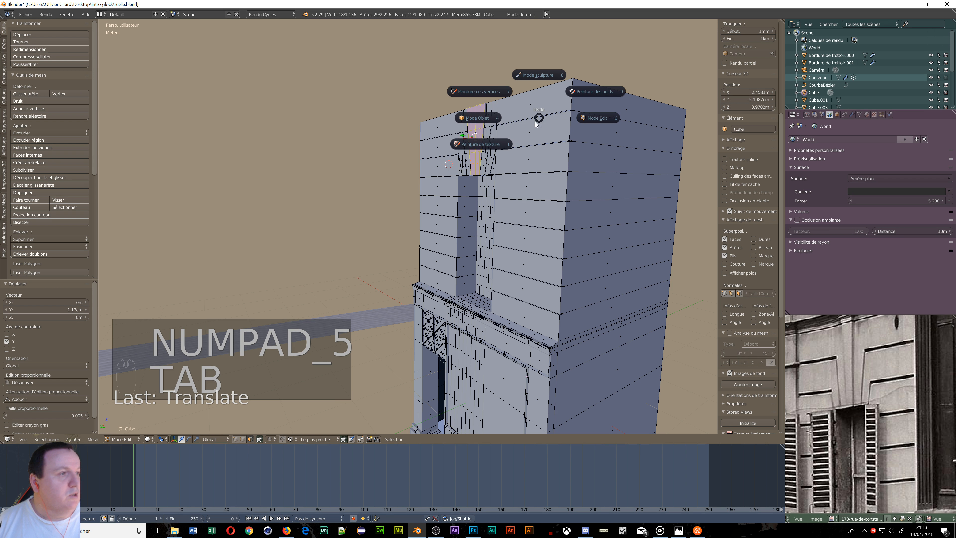
left_click(477, 118)
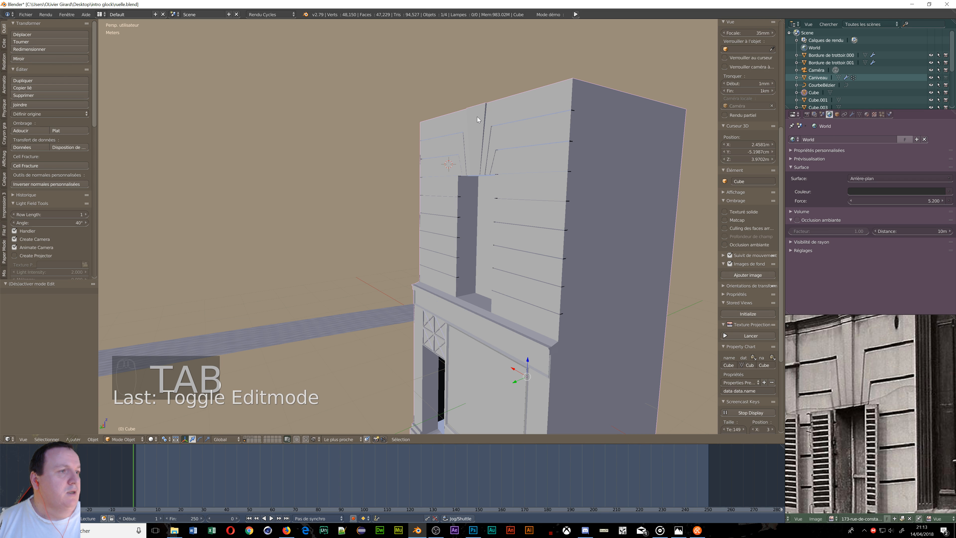
- Examine the keystone and grooved facade from several angles and the upper wall in the reference street photo
middle_click_drag(556, 235, 596, 238)
middle_click_drag(613, 247, 446, 297)
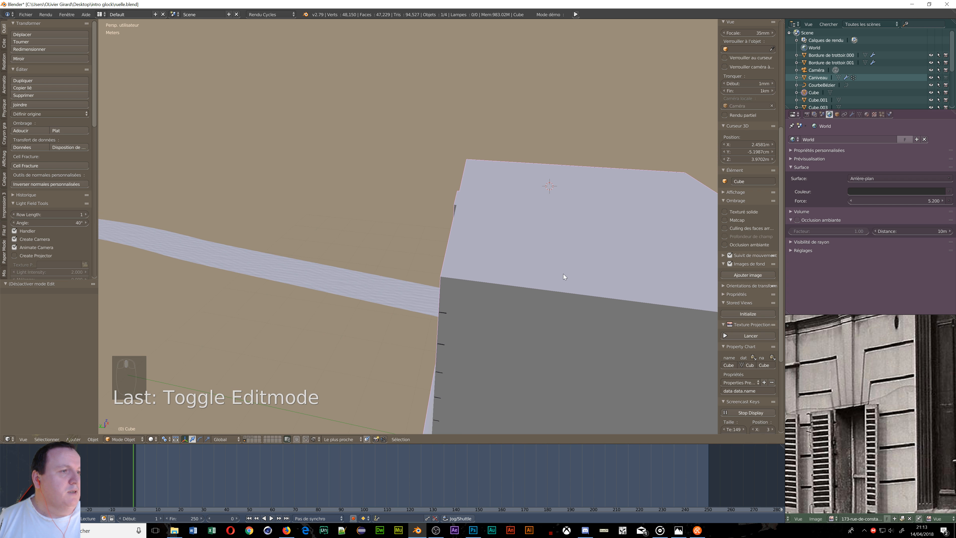
middle_click_drag(564, 274, 595, 273)
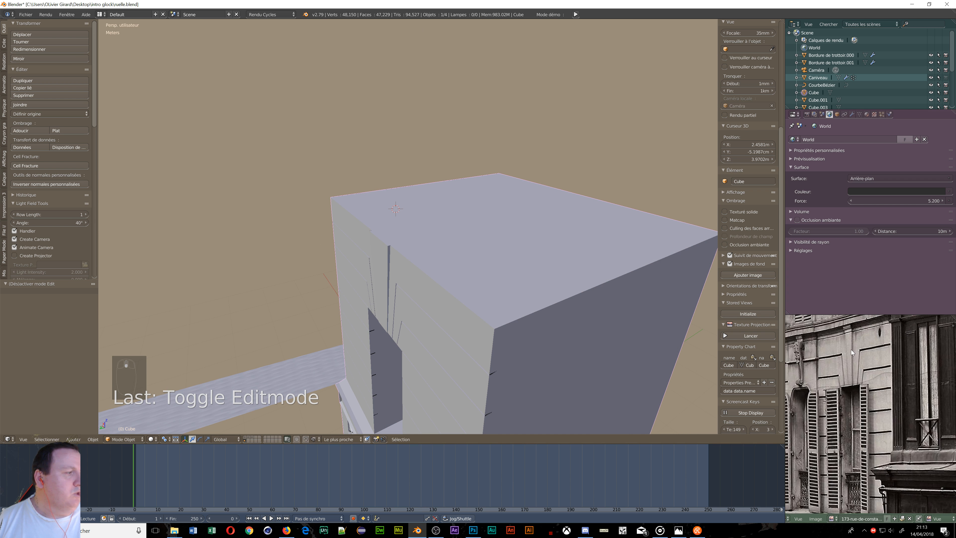
scroll(851, 350, "down", 1)
middle_click_drag(858, 355, 850, 431)
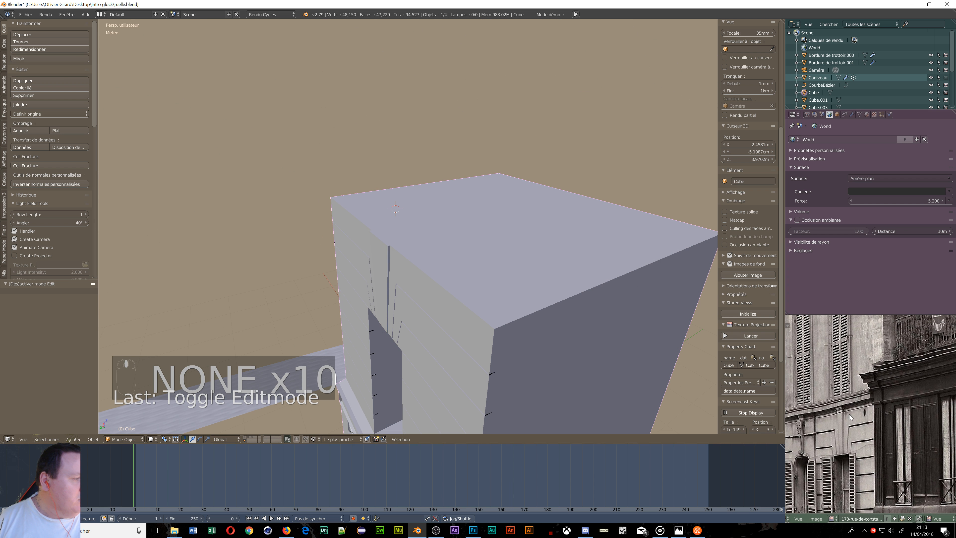
- Put the building in Edit Mode, clear the old selection and circle-select all the faces of its flat top
scroll(850, 414, "up", 6)
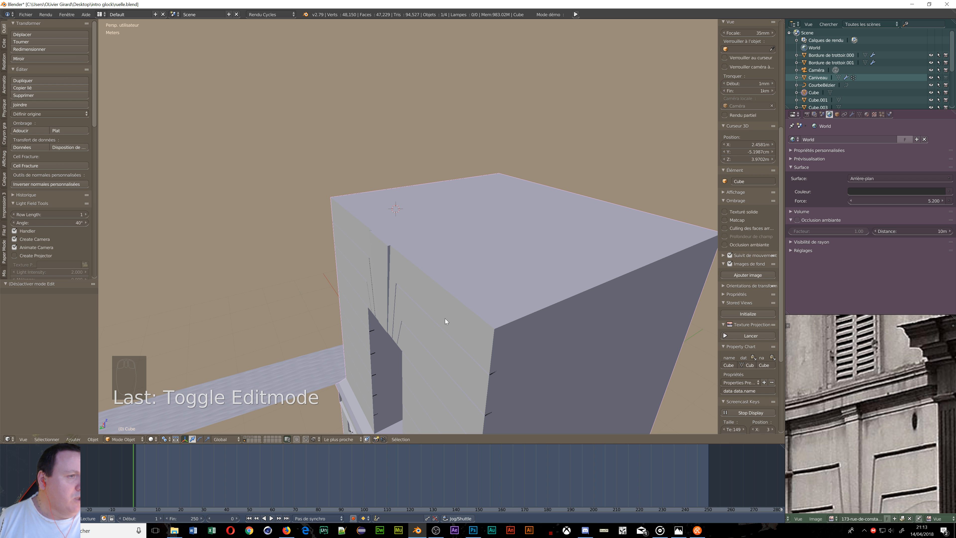
scroll(520, 263, "down", 4)
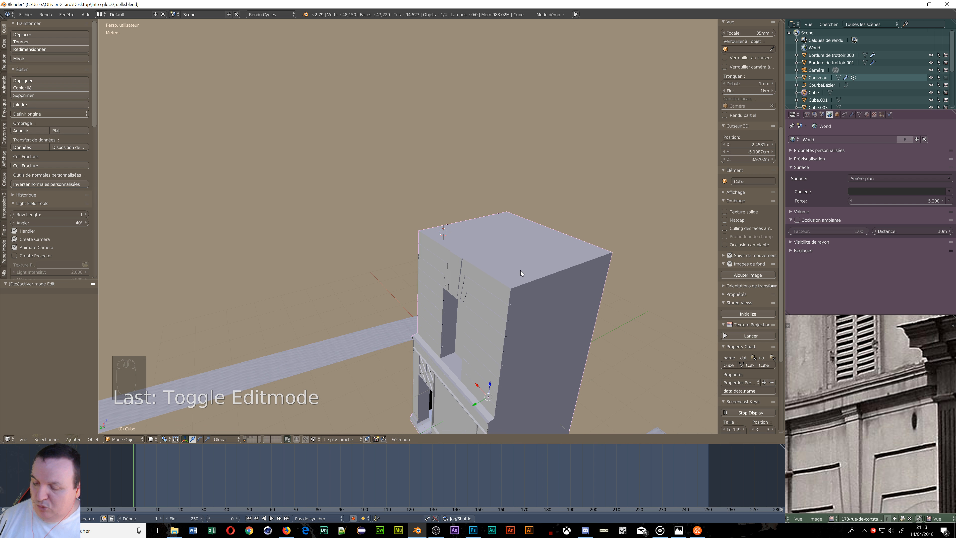
key("Tab")
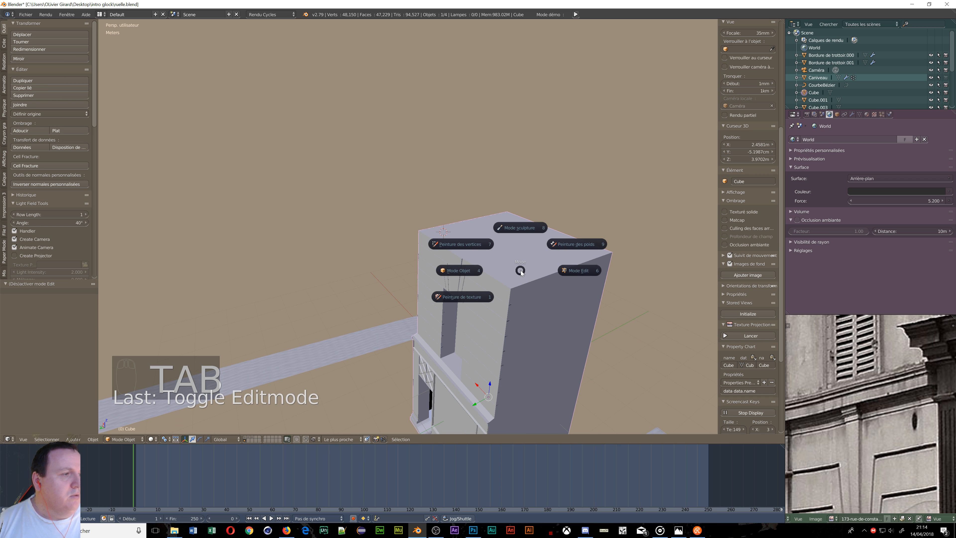
left_click(565, 268)
middle_click_drag(565, 267, 465, 309)
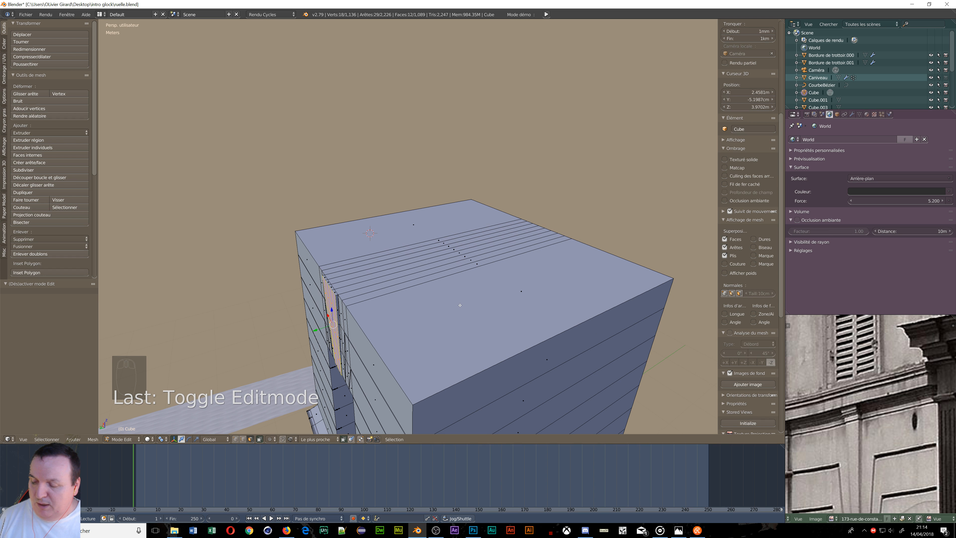
key("a")
key("c")
left_click_drag(417, 225, 511, 301)
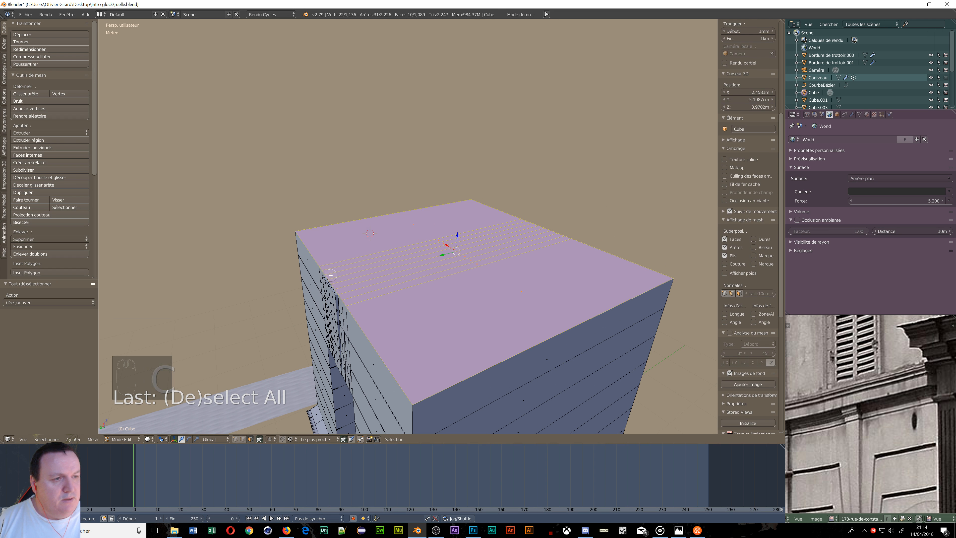
mouse_move(344, 272)
left_mouse_down()
mouse_move(335, 281)
mouse_move(431, 271)
left_mouse_up()
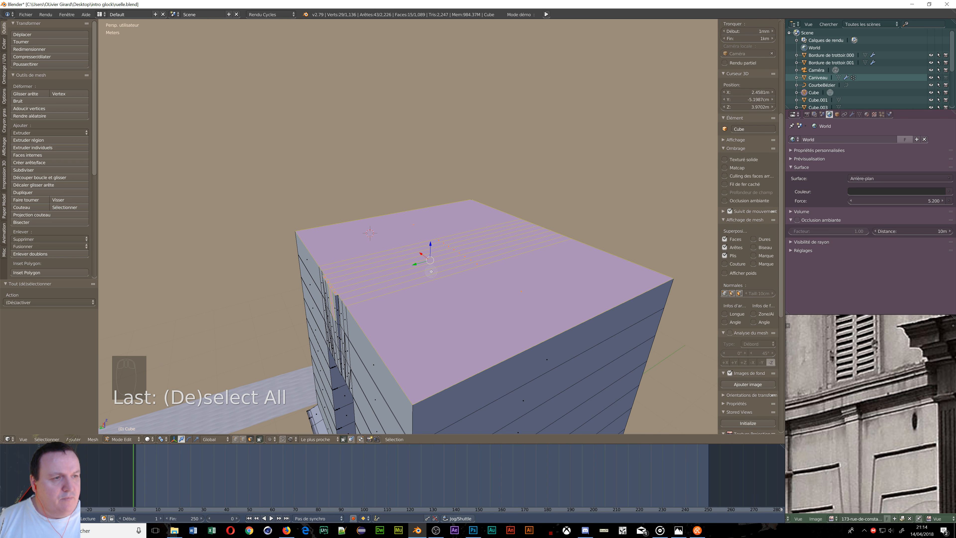
middle_click(334, 306)
right_click(374, 301)
scroll(412, 277, "up", 2)
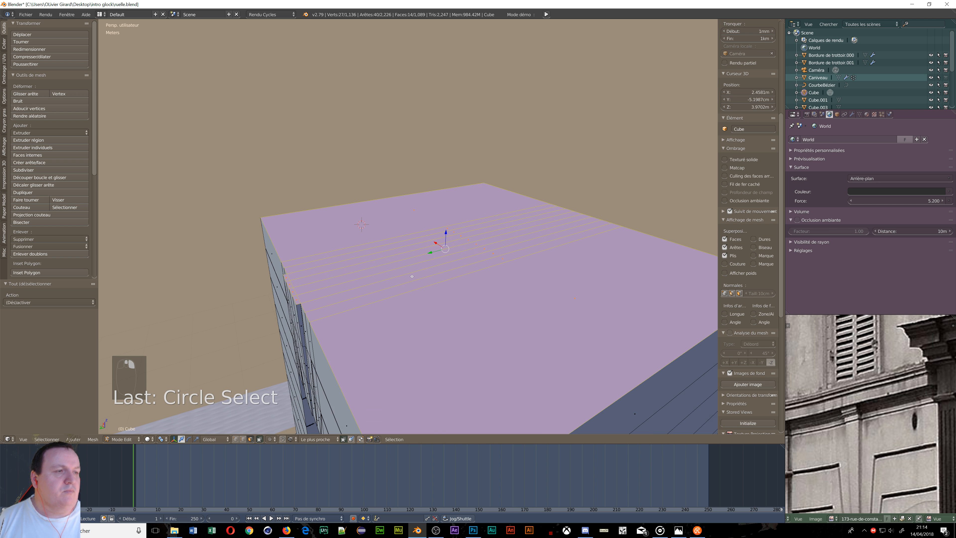
scroll(411, 276, "down", 3)
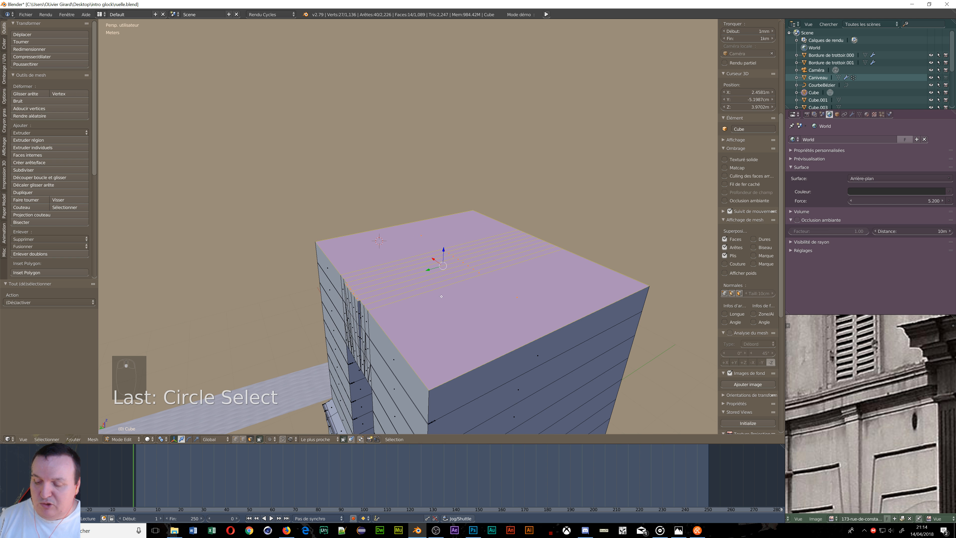
- Extrude the building's top faces upward by 1.37 cm along the global Z axis
key("e")
key("z")
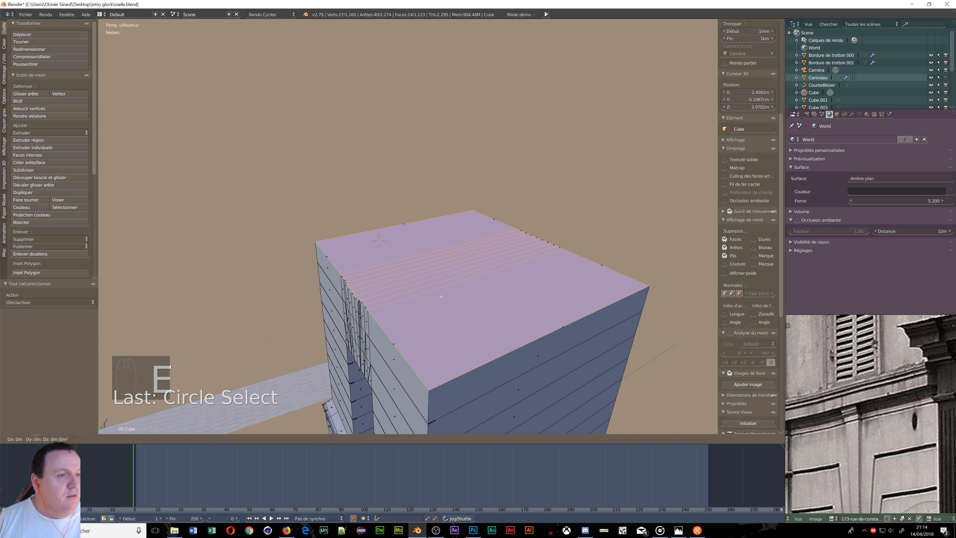
key("z")
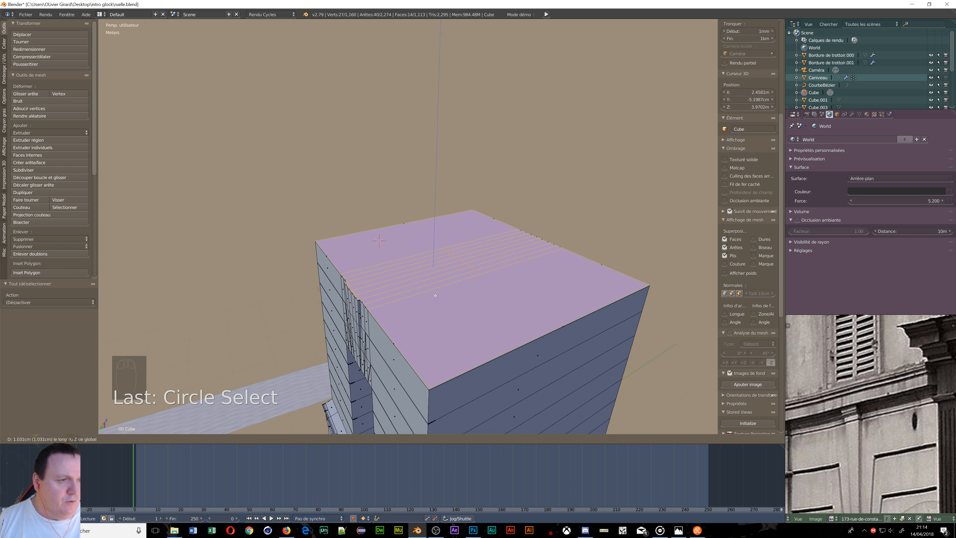
left_click(436, 295)
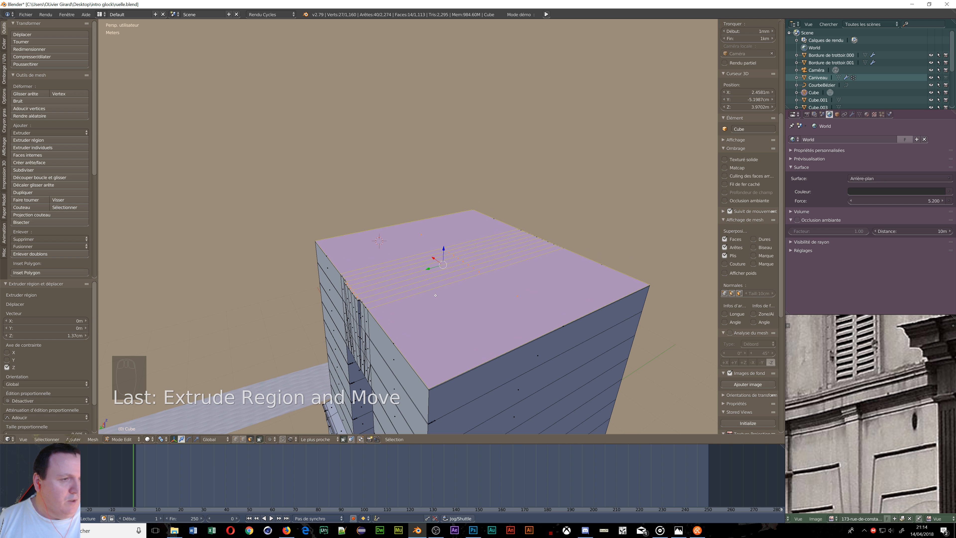
- Loop-select the thin band of faces running around the building just below its top edge
scroll(437, 293, "up", 5)
middle_click_drag(439, 290, 485, 282)
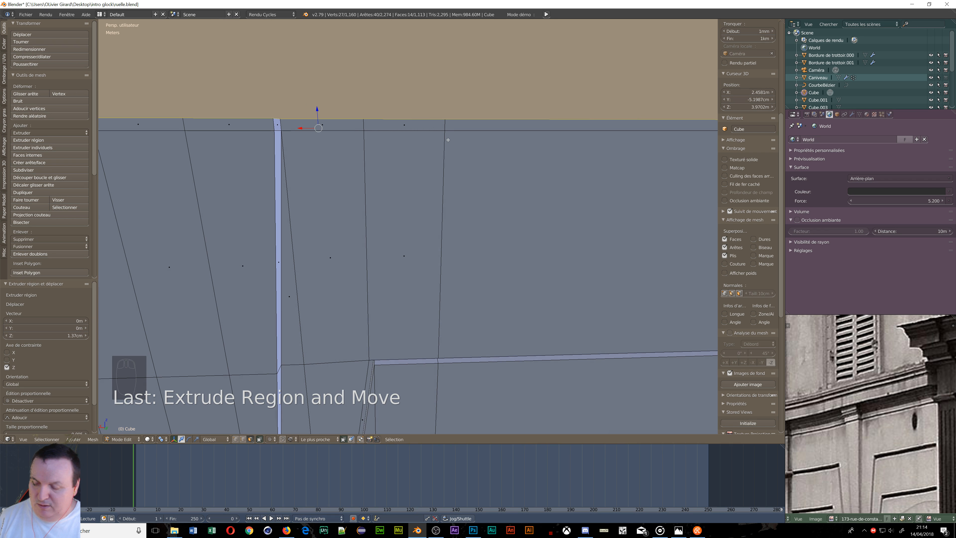
right_click(440, 122, "alt")
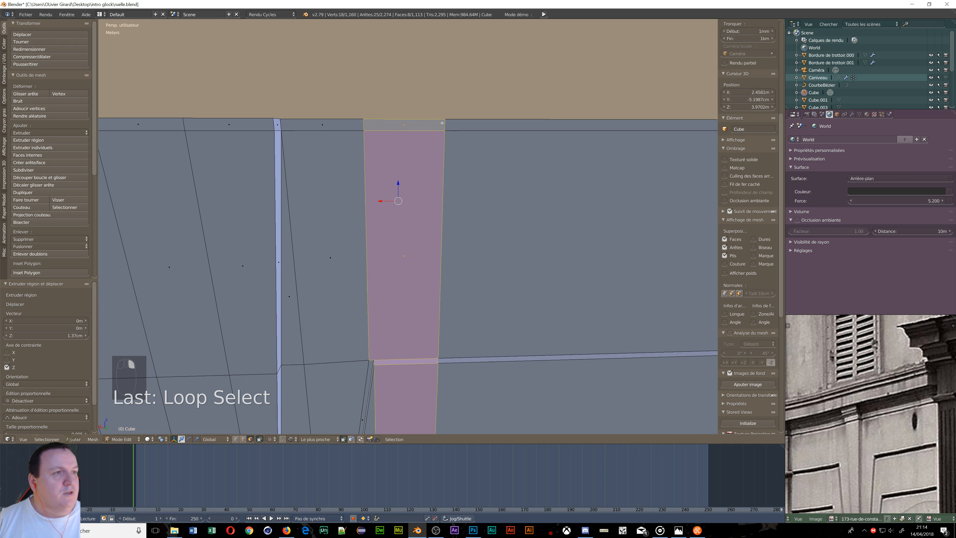
right_click(443, 124, "alt")
scroll(354, 111, "down", 6)
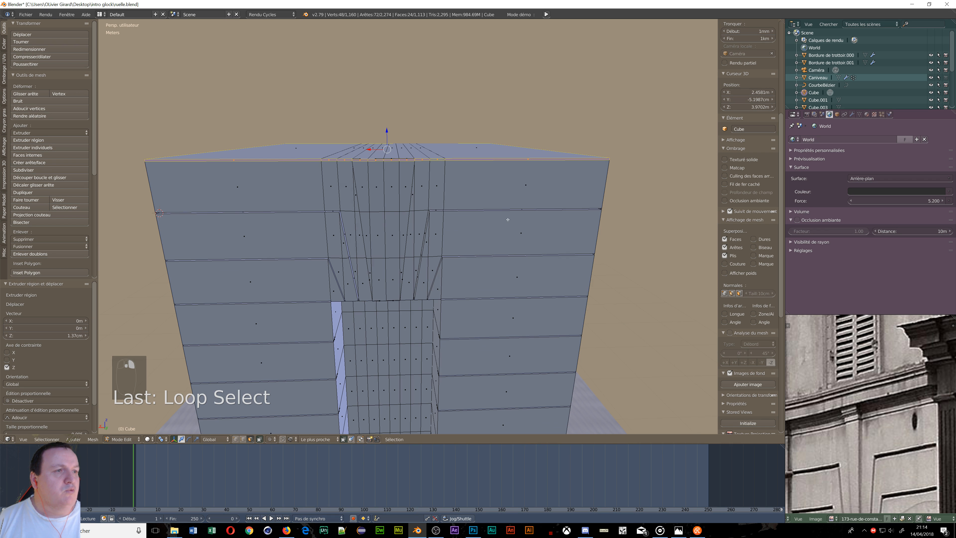
- Switch to wireframe shading and box-deselect the band's back and side faces, keeping only the front strip selected
middle_click_drag(557, 236, 518, 256)
scroll(518, 256, "down", 5)
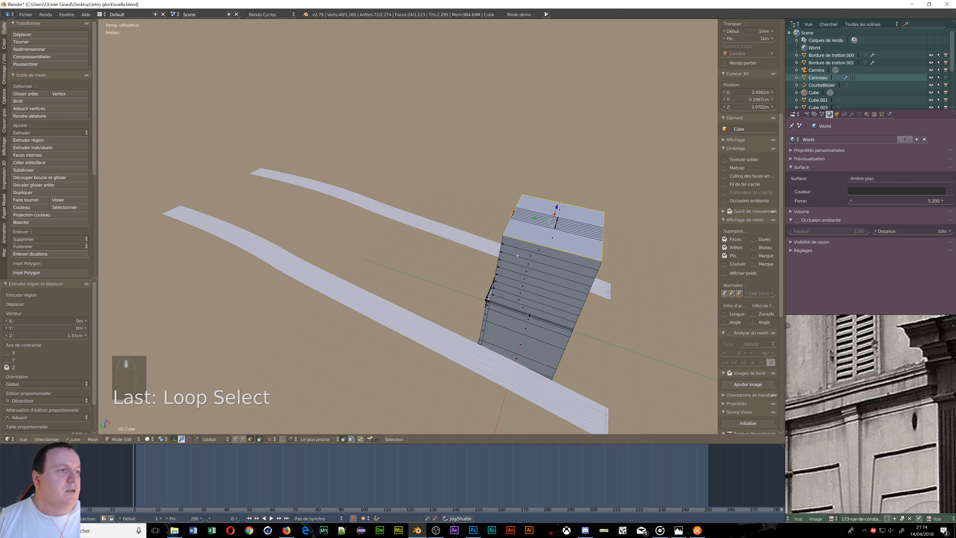
key("z")
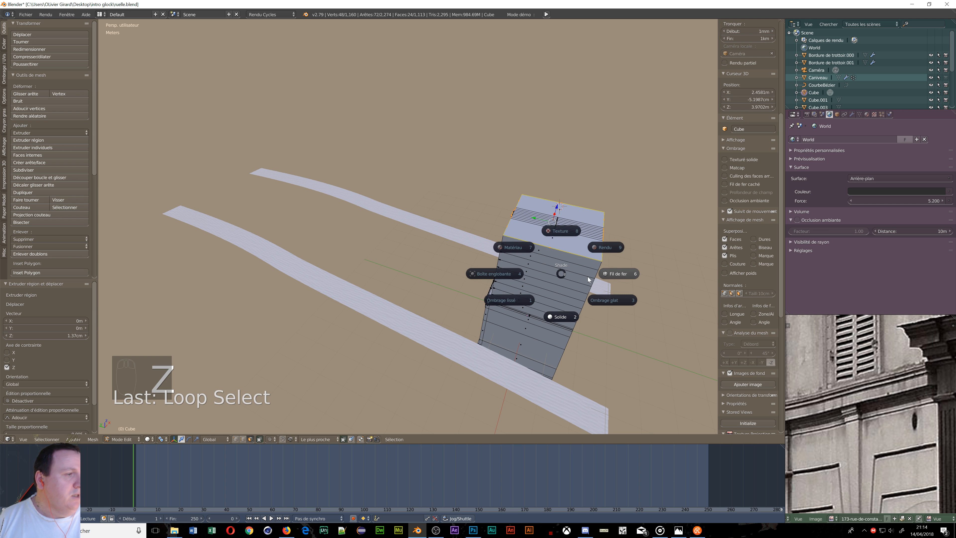
left_click(611, 275)
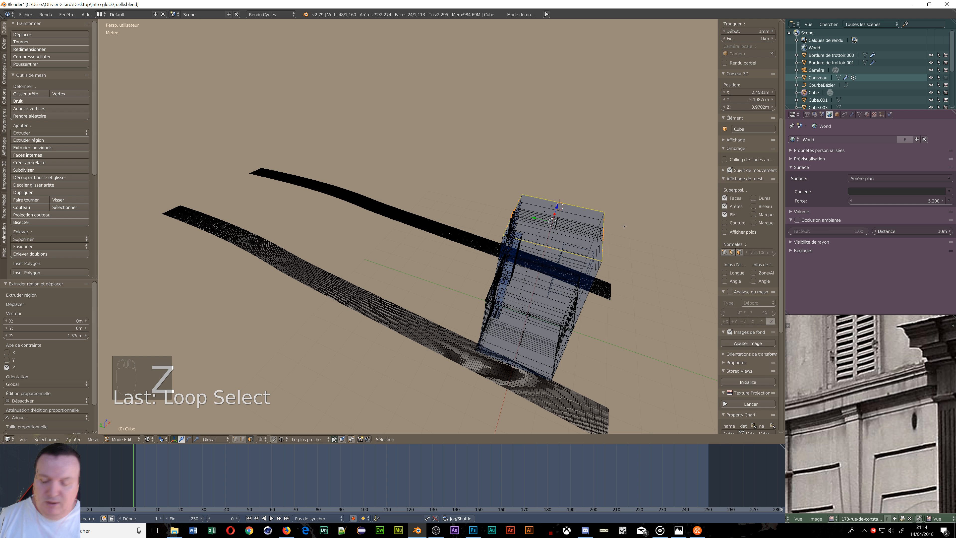
key("b")
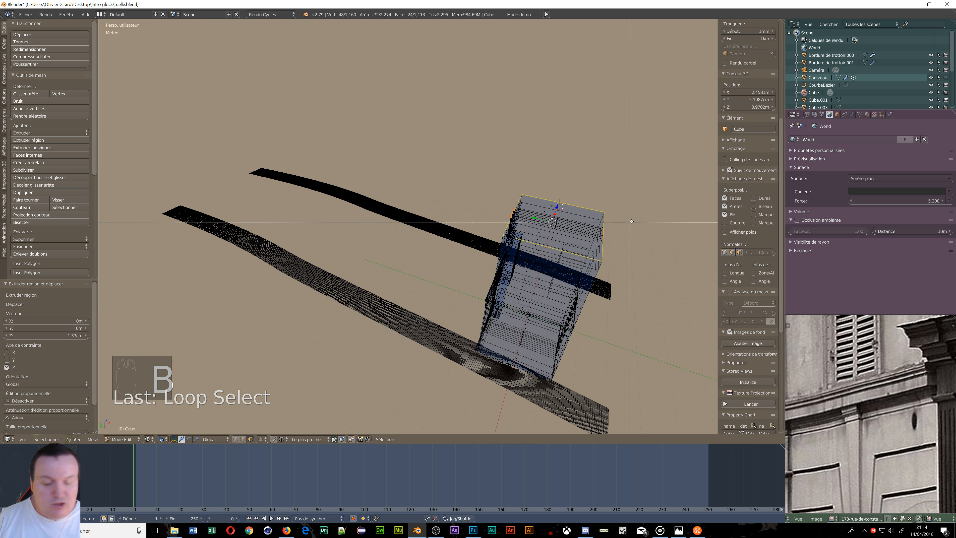
left_click_drag(648, 179, 547, 289)
- Extrude the selected front strip inward by 1.31 cm along the global Y axis to form a horizontal groove
scroll(476, 249, "up", 6)
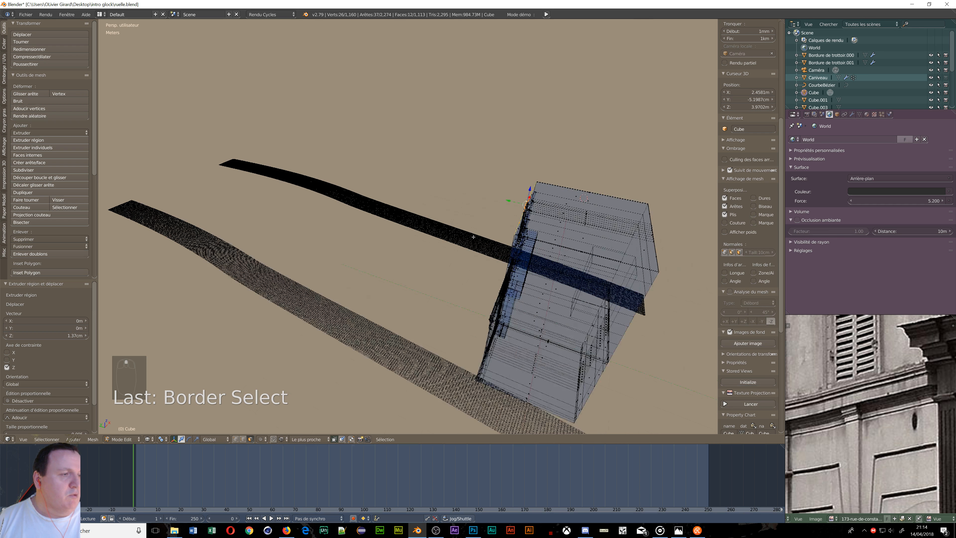
scroll(677, 253, "up", 6)
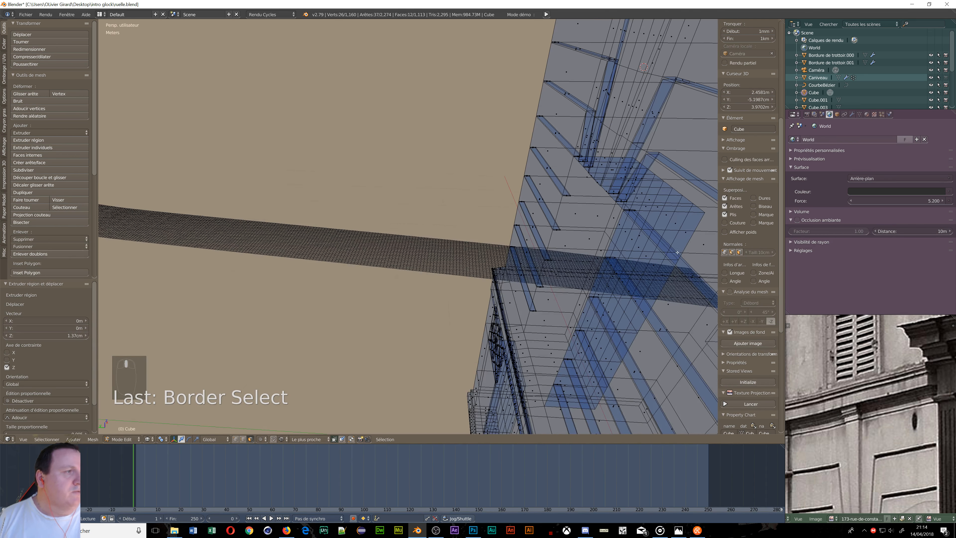
scroll(457, 298, "up", 2)
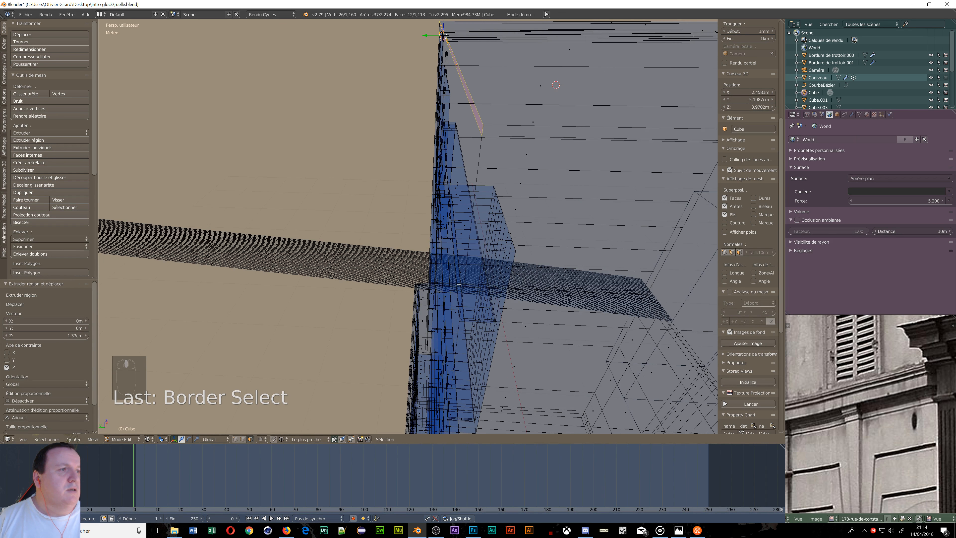
key("e")
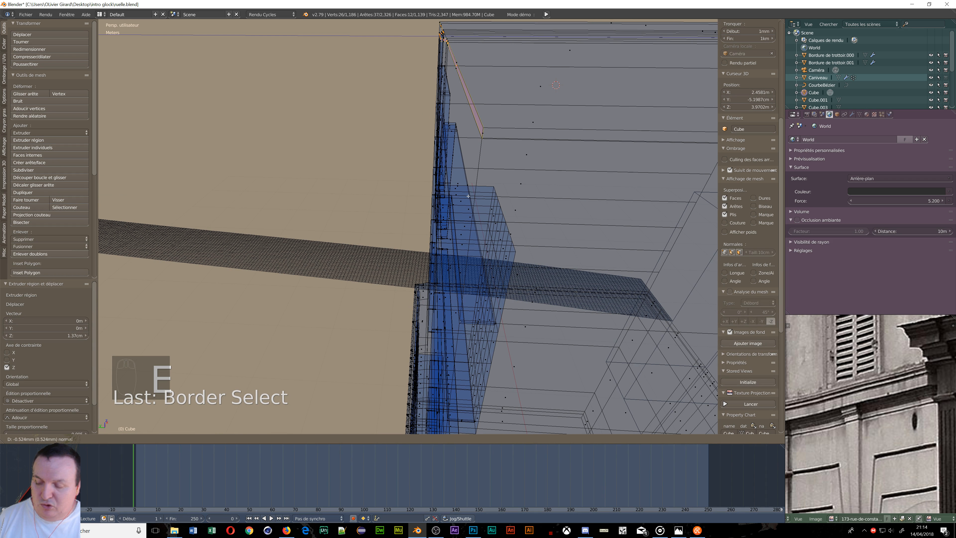
key("y")
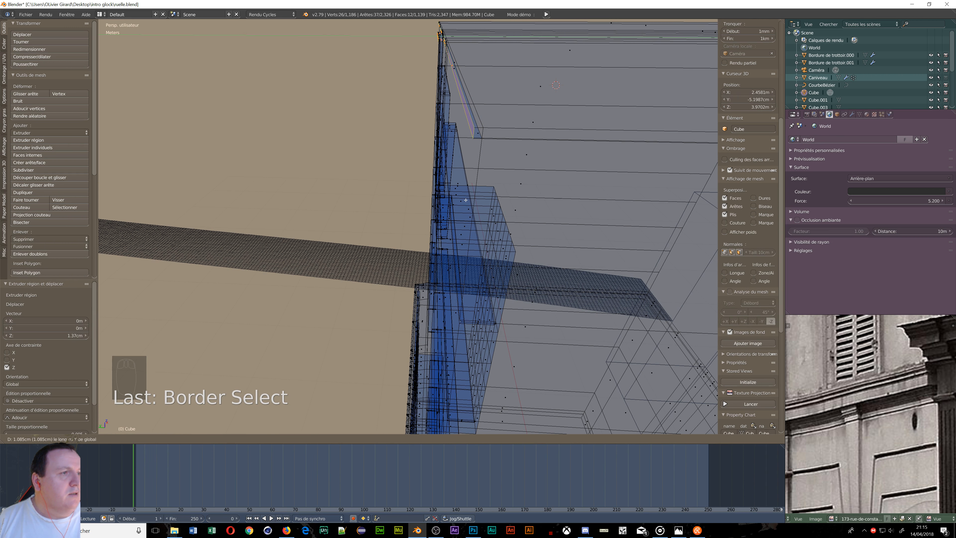
left_click(481, 156)
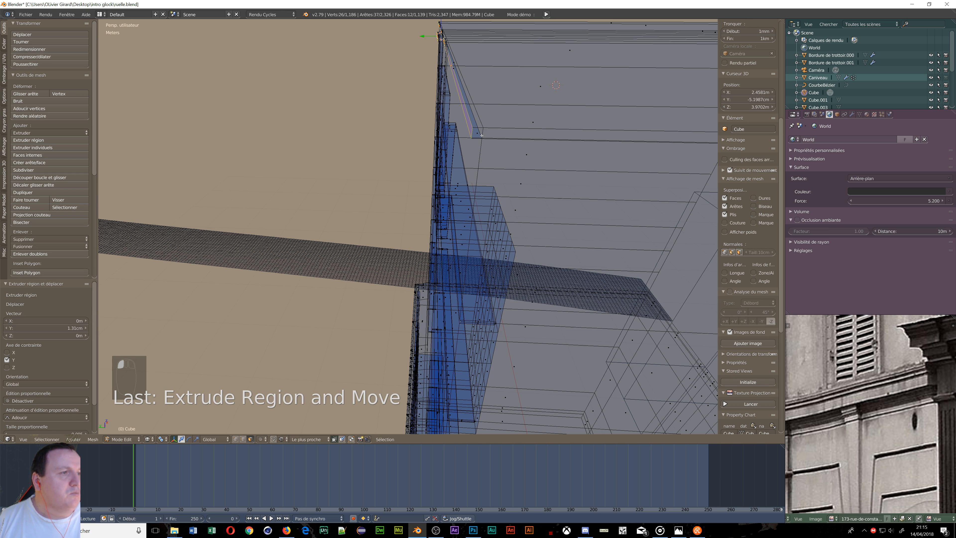
- Examine the new groove at the top of the facade from several angles and return the viewport to solid shading
scroll(487, 158, "down", 2)
middle_click_drag(553, 161, 475, 301)
scroll(502, 235, "down", 4)
scroll(622, 170, "up", 5)
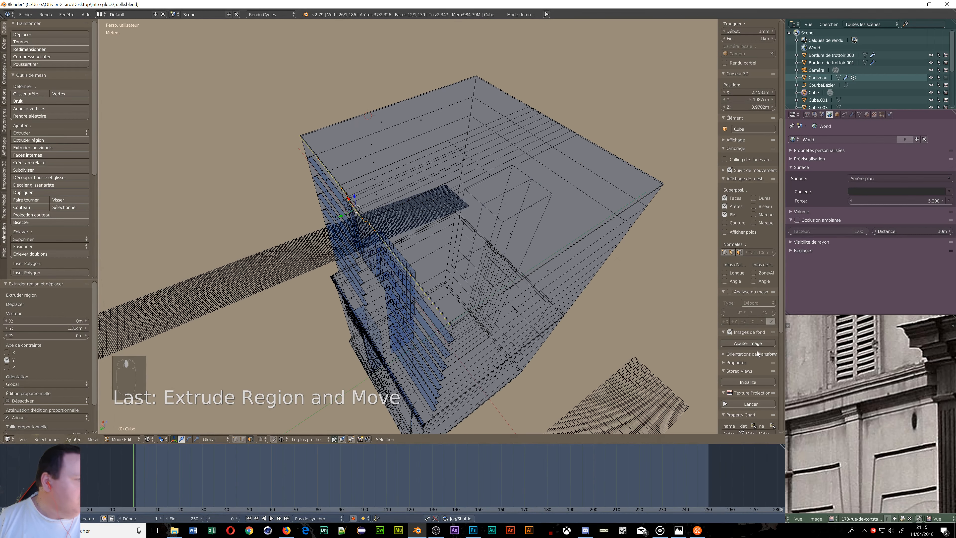
scroll(555, 261, "down", 4)
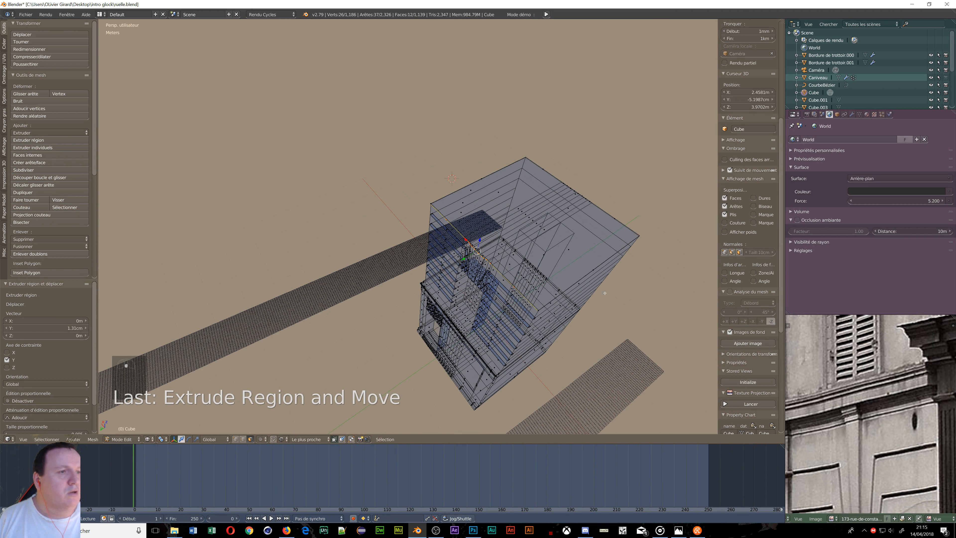
scroll(555, 261, "up", 6)
middle_click_drag(554, 262, 538, 266)
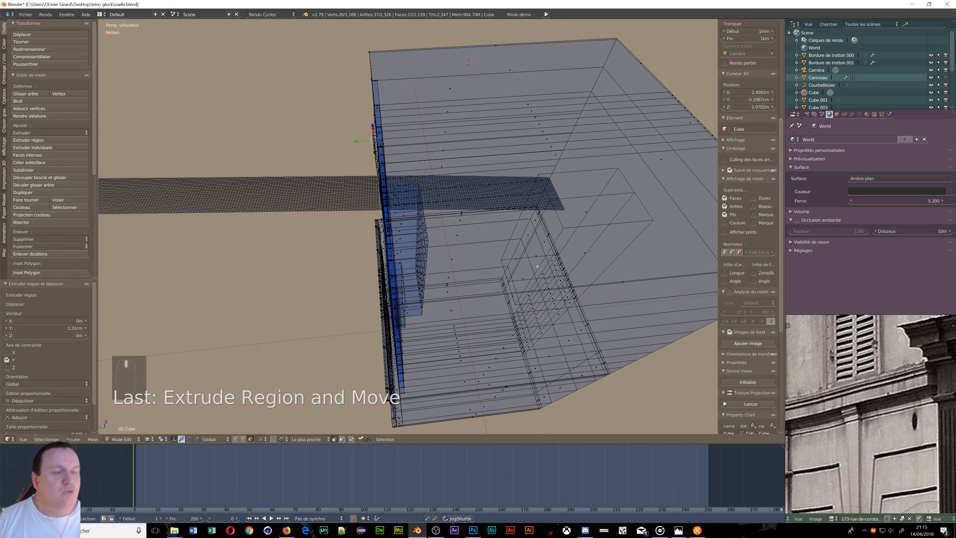
key("z")
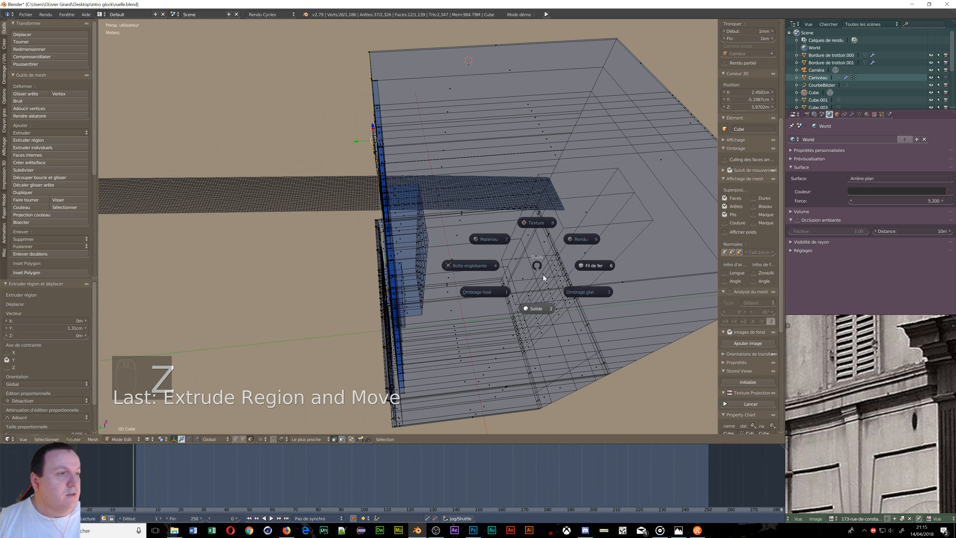
left_click(549, 305)
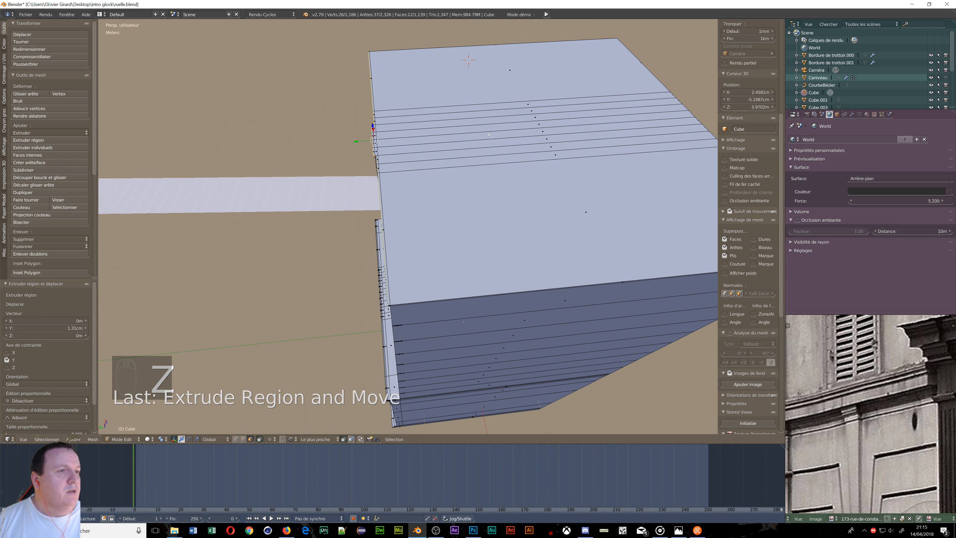
- Clear the selection and circle-select the building's top faces together with the small faces along the front top edge
key("a")
key("c")
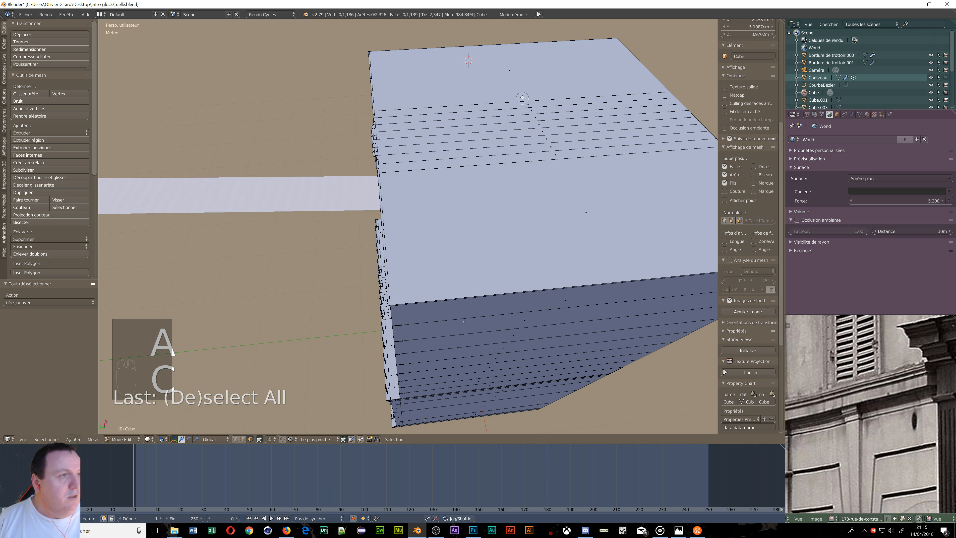
left_click_drag(516, 66, 548, 200)
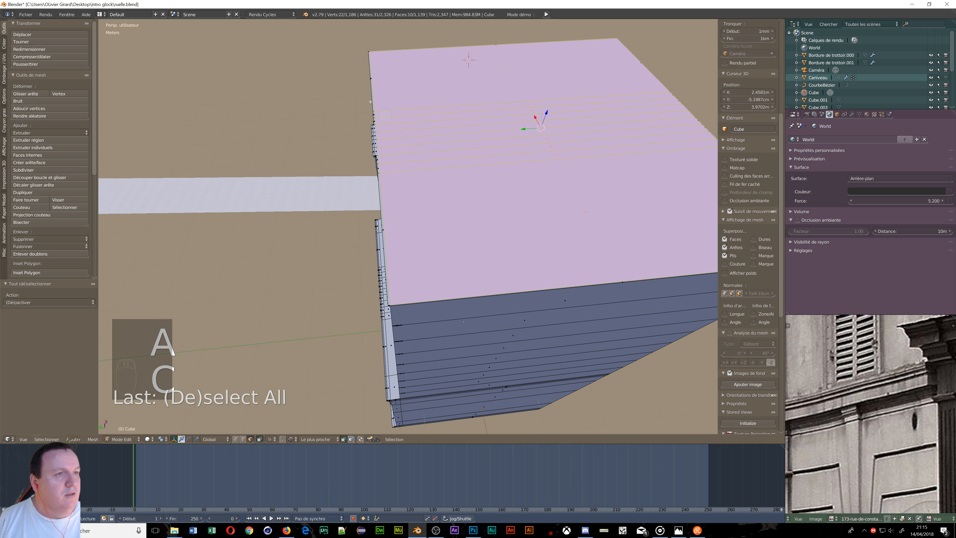
mouse_move(370, 52)
left_mouse_down()
mouse_move(384, 175)
mouse_move(380, 149)
left_mouse_up()
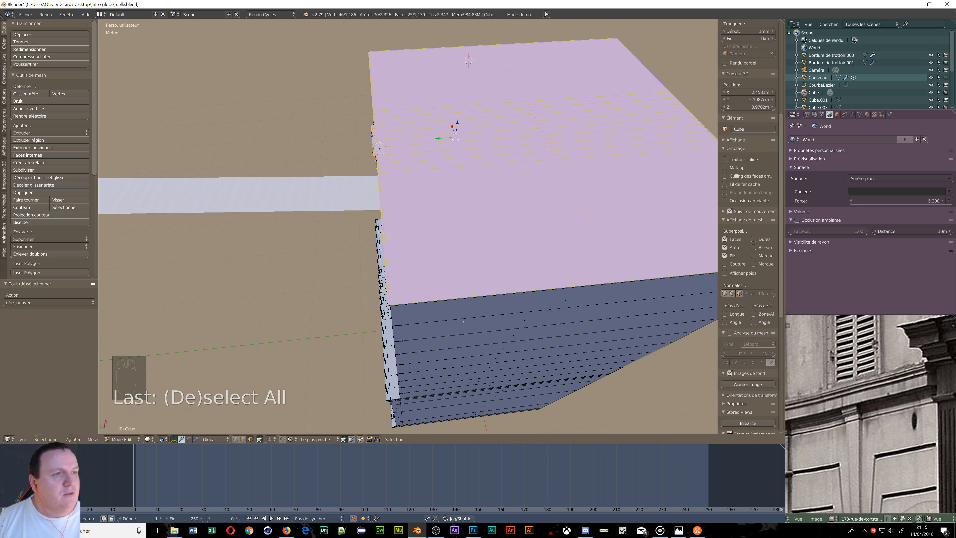
key("Escape")
- Switch to wireframe shading and deselect the stray side face of the keystone from the top selection
middle_click_drag(379, 139, 503, 183)
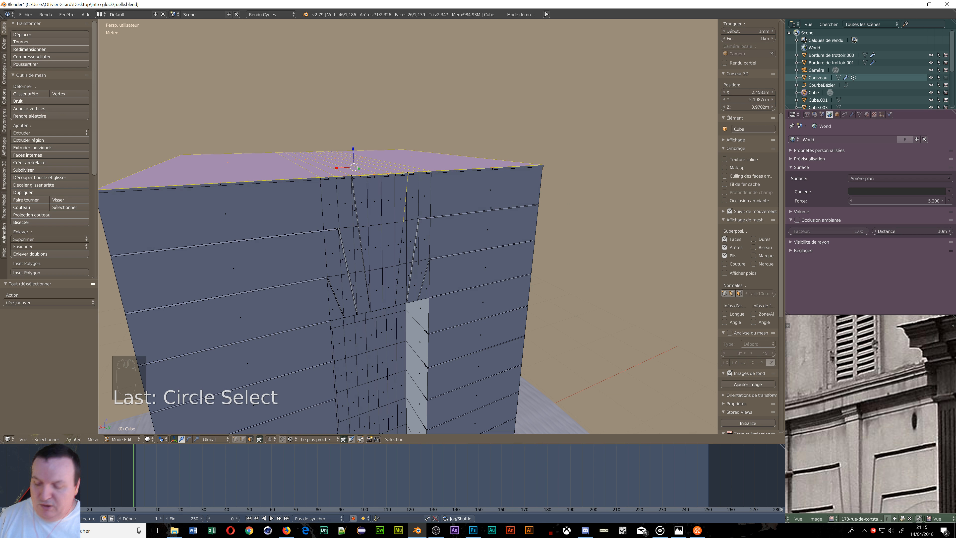
key("z")
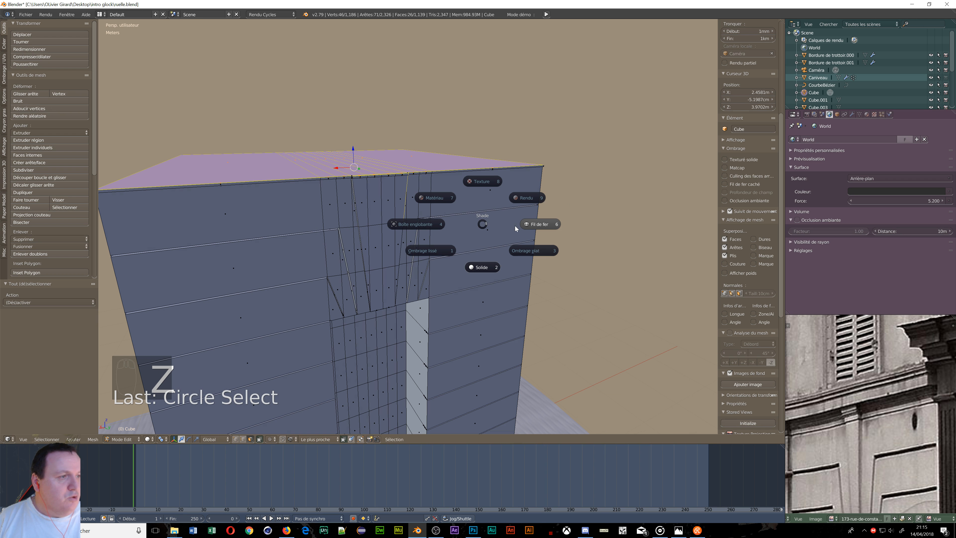
left_click(527, 226)
middle_click_drag(523, 232, 383, 189)
right_click(404, 191)
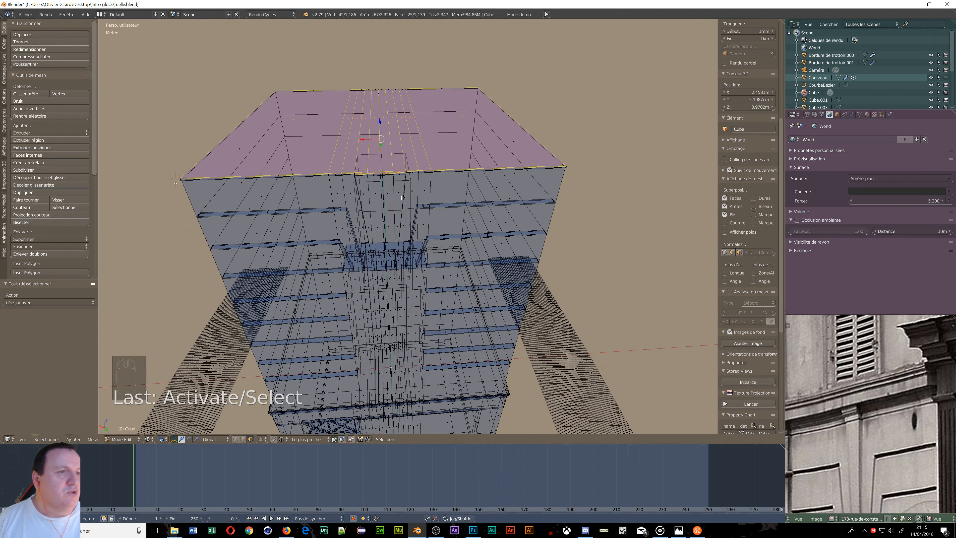
- Extrude the selected top faces upward by 2.29 cm along the global Z axis
scroll(382, 189, "up", 6)
scroll(382, 189, "down", 6)
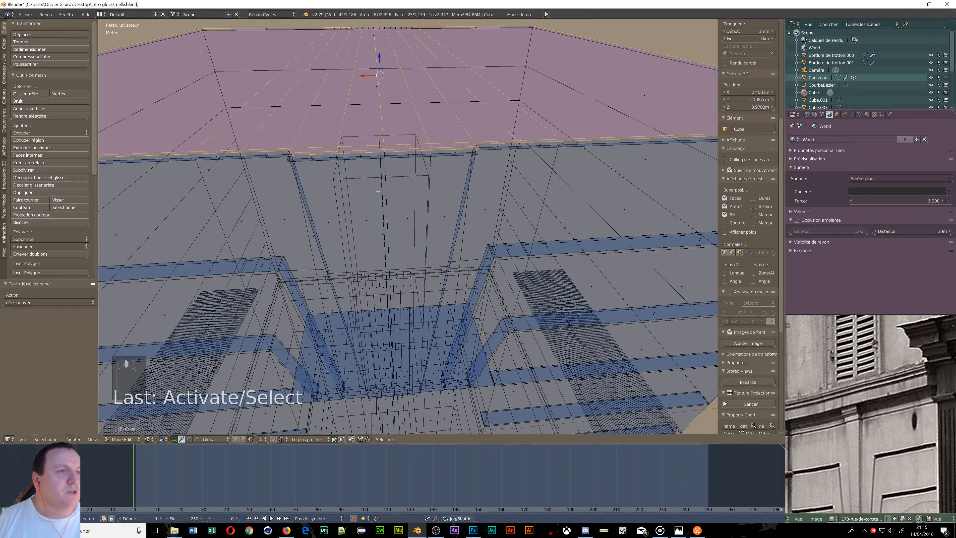
scroll(401, 214, "up", 4)
scroll(400, 214, "down", 3)
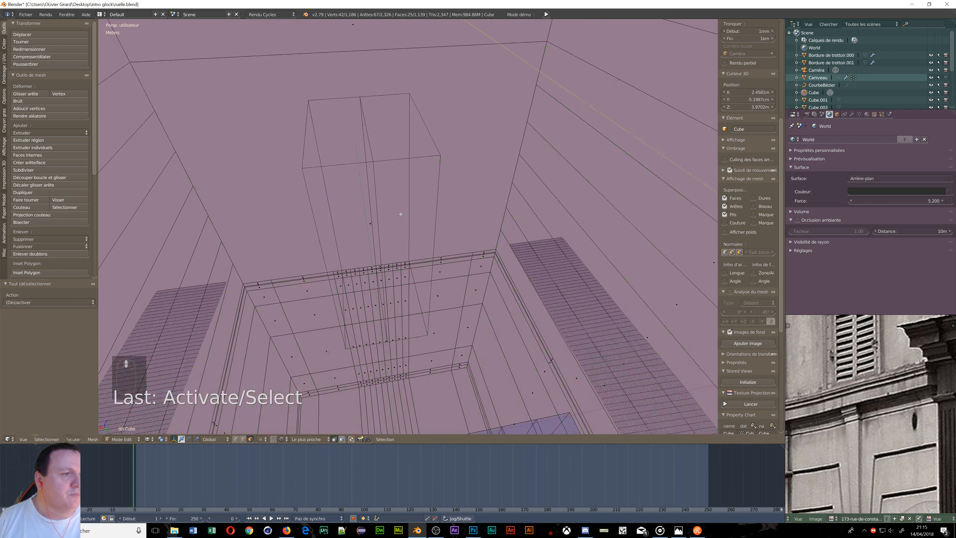
scroll(401, 214, "down", 7)
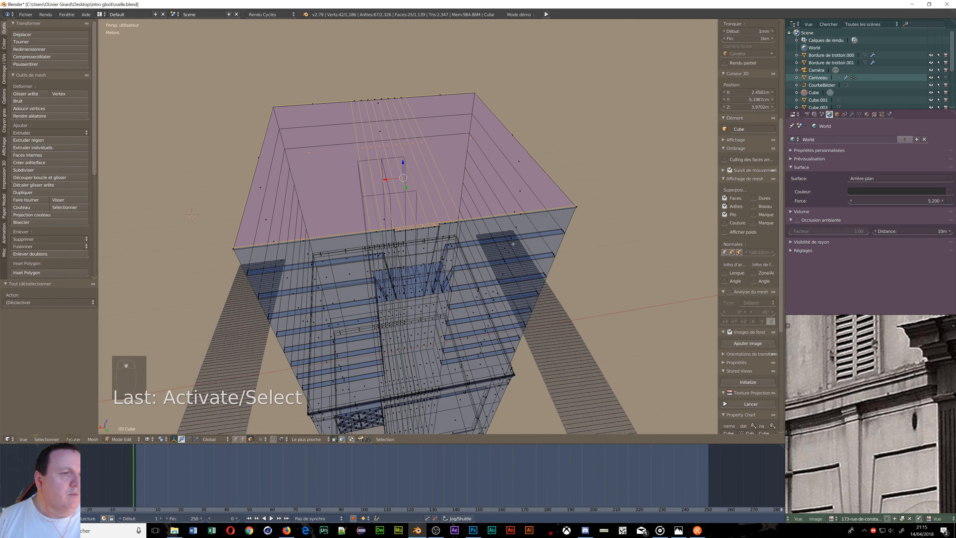
middle_click_drag(521, 264, 501, 242)
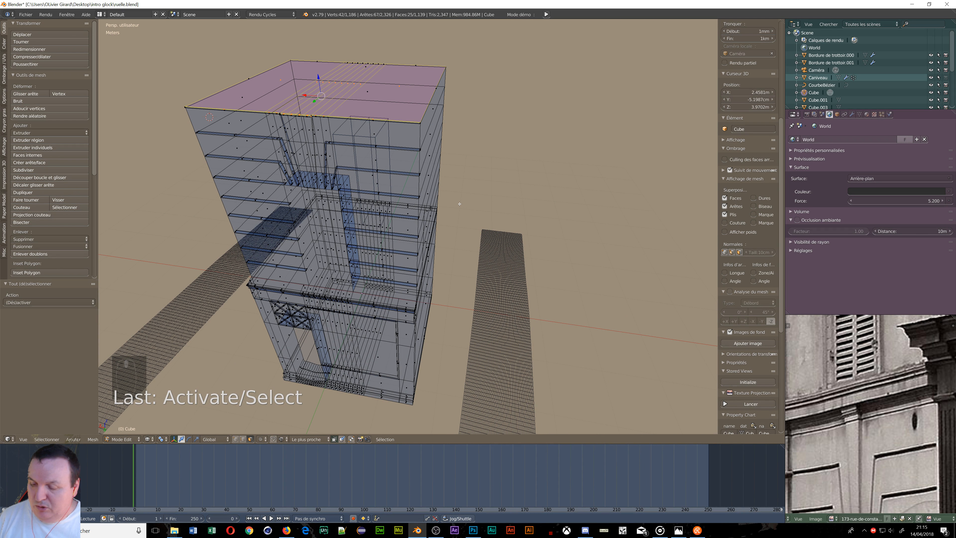
key("e")
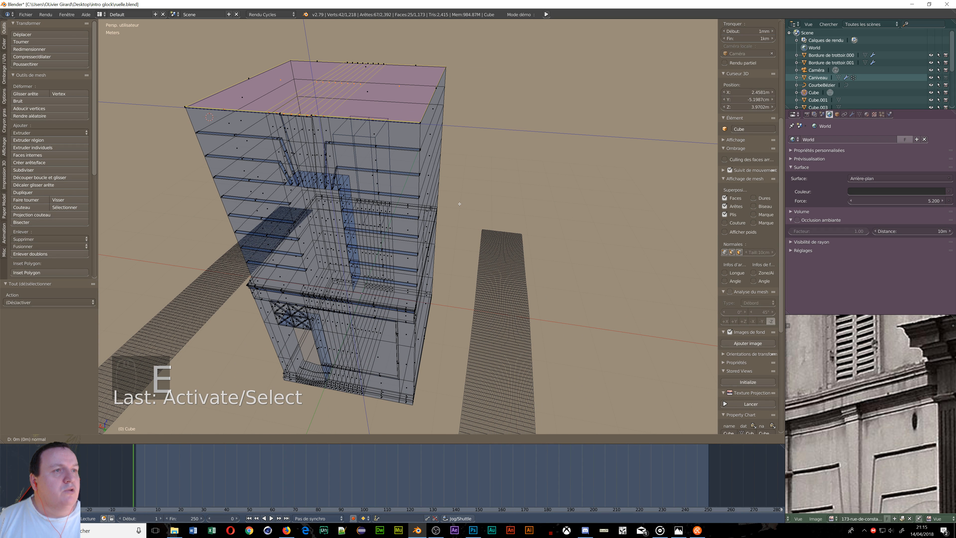
key("z")
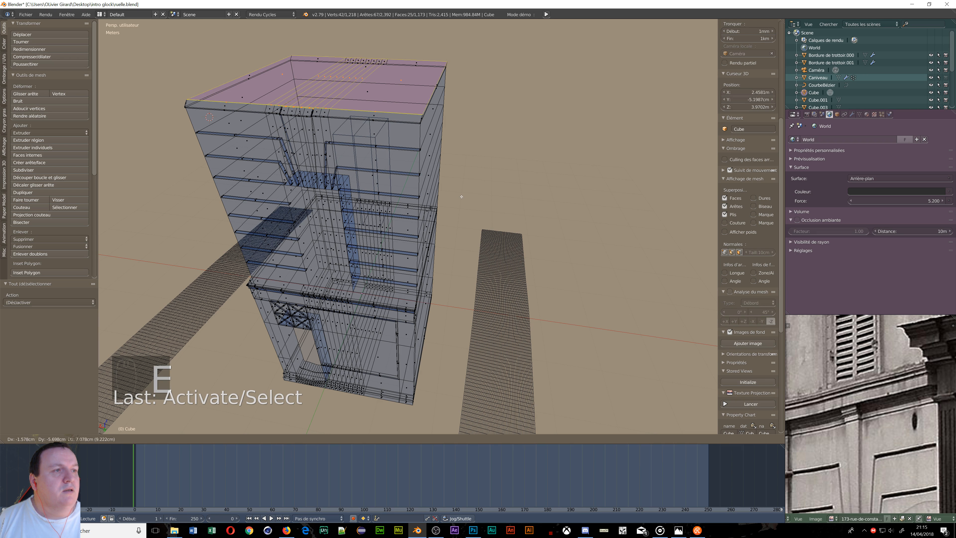
key("z")
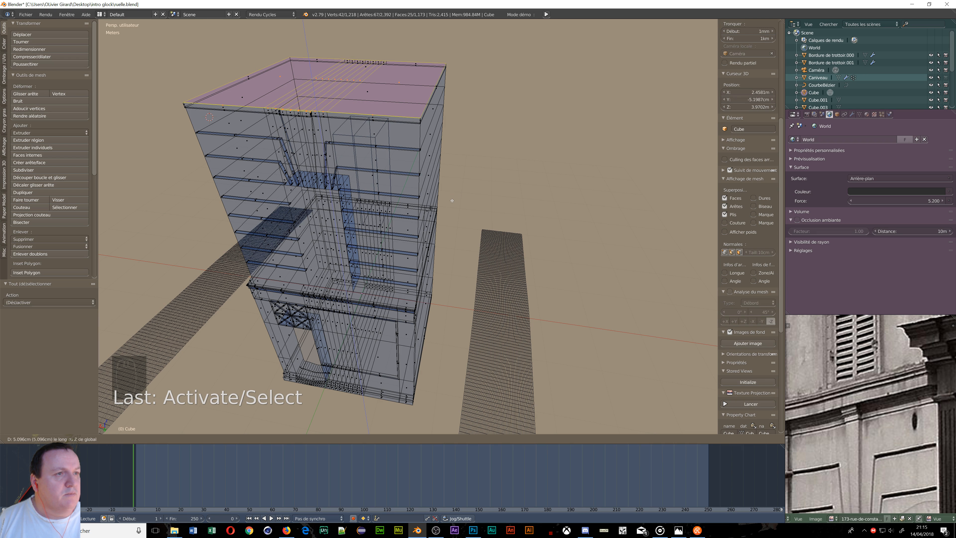
left_click(442, 192)
- Lower the extruded top faces by 1.62 cm along the global Z axis to thin the new layer
scroll(370, 157, "up", 6)
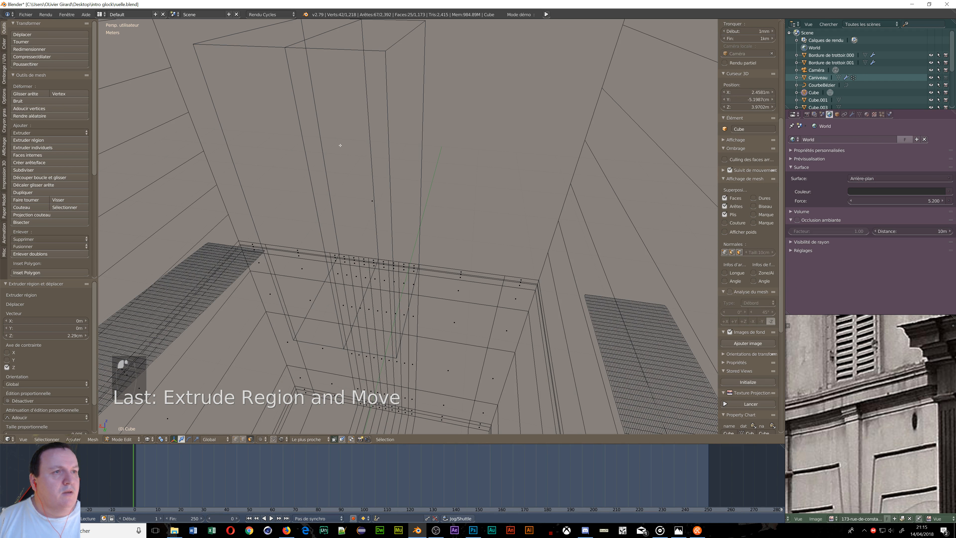
scroll(339, 146, "down", 6)
middle_click_drag(338, 147, 411, 181)
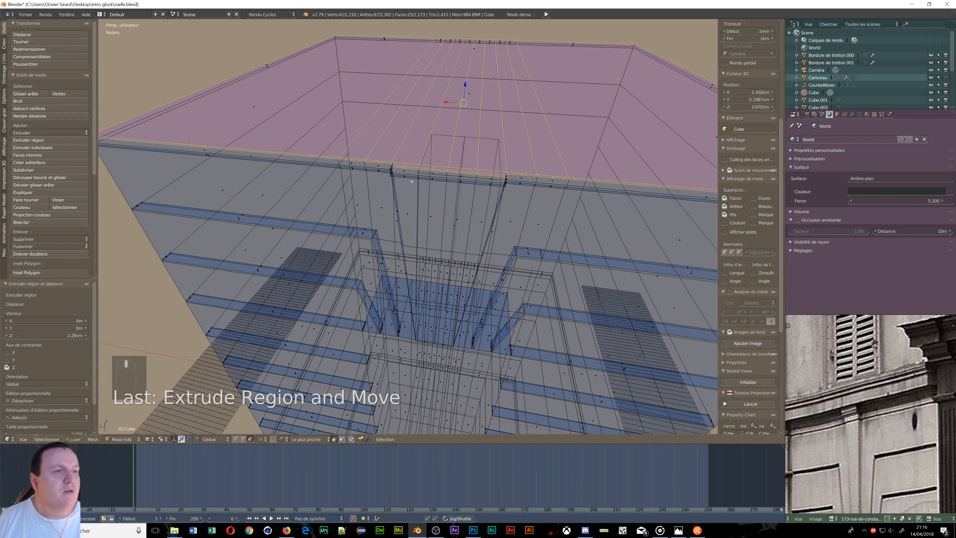
scroll(412, 181, "up", 5)
middle_click_drag(521, 186, 510, 200)
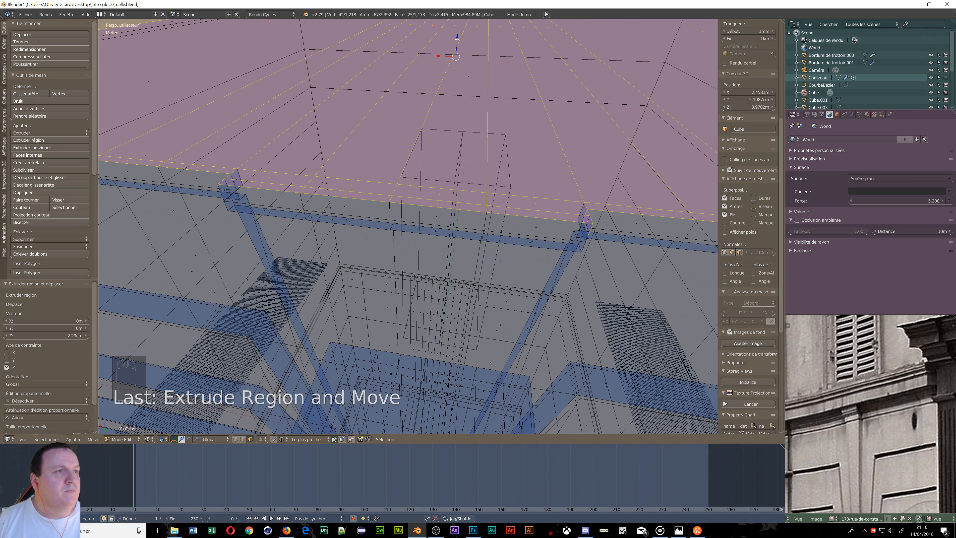
left_click_drag(457, 38, 459, 46)
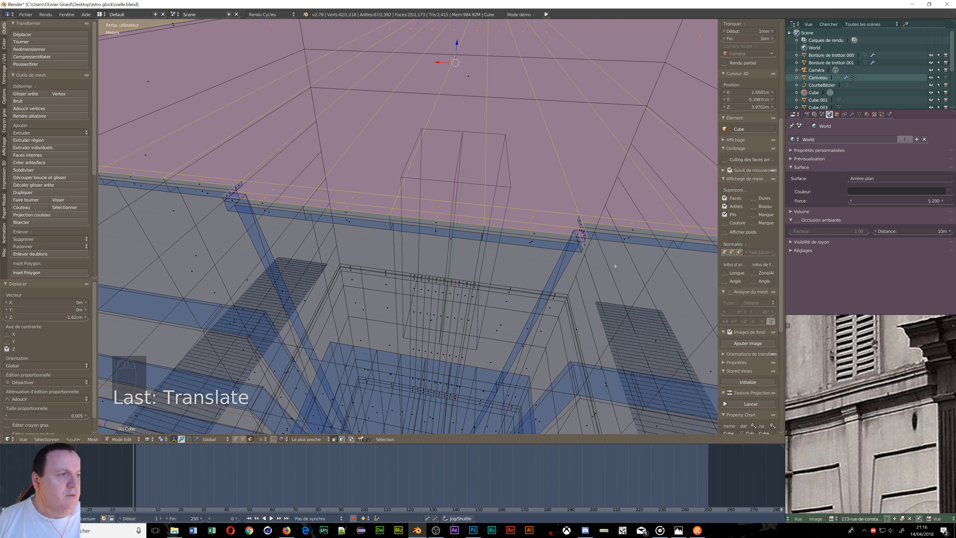
- Check the thin top layer from several angles and undo its lowering and extrusion
middle_click_drag(616, 265, 643, 276)
scroll(641, 277, "down", 4)
scroll(537, 207, "down", 3)
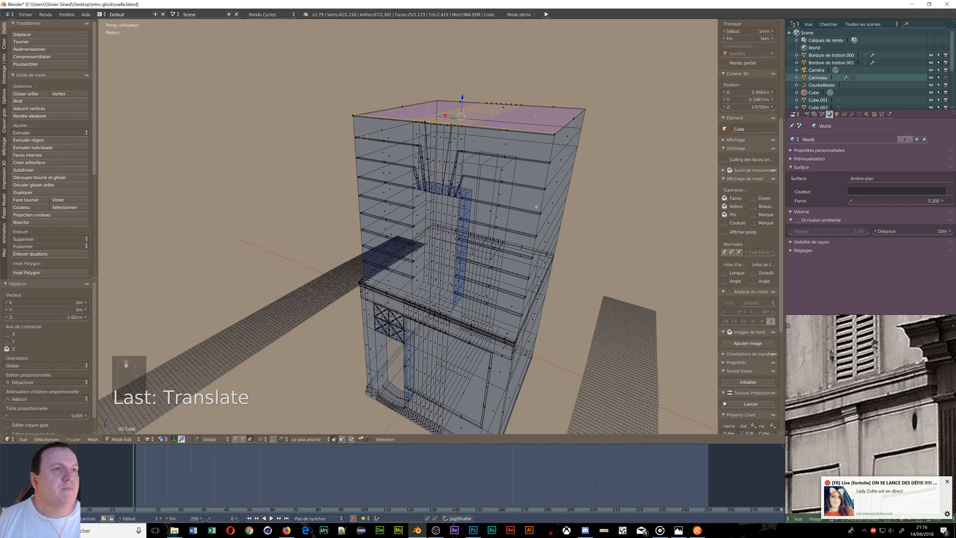
scroll(443, 178, "up", 7)
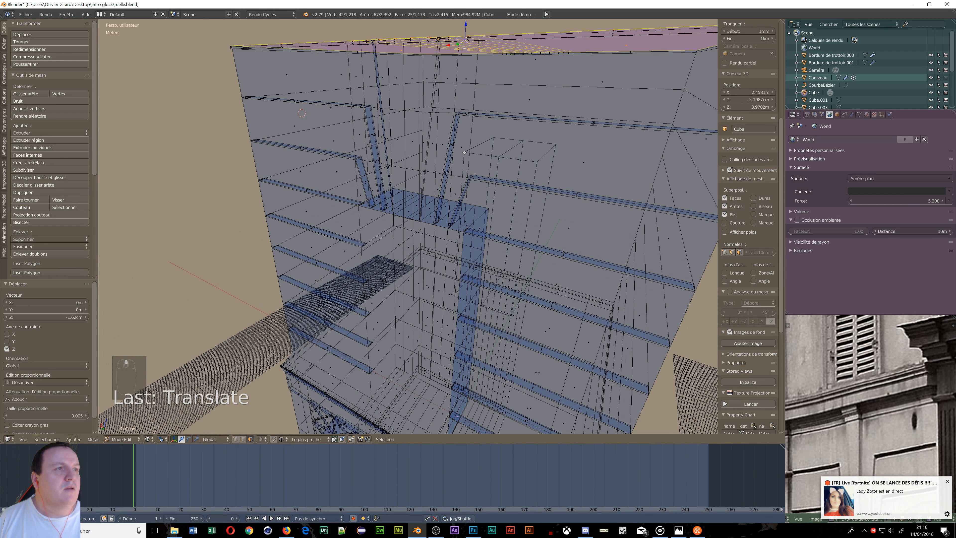
middle_click_drag(487, 186, 520, 133)
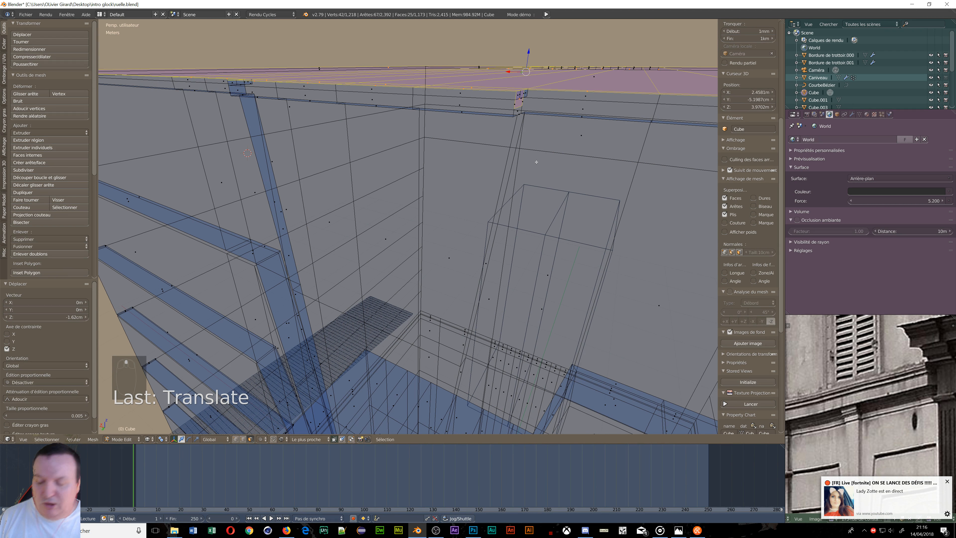
key("ctrl+z")
key("ctrl+z")
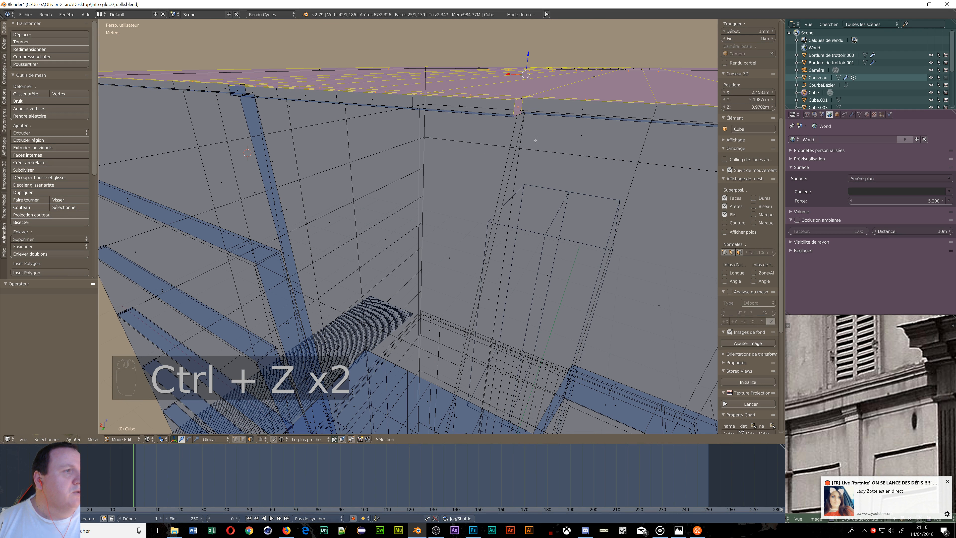
- Deselect the stray vertical face at the keystone's corner and extrude the top faces upward by 1.24 cm along the global Z axis
right_click(517, 108, "shift")
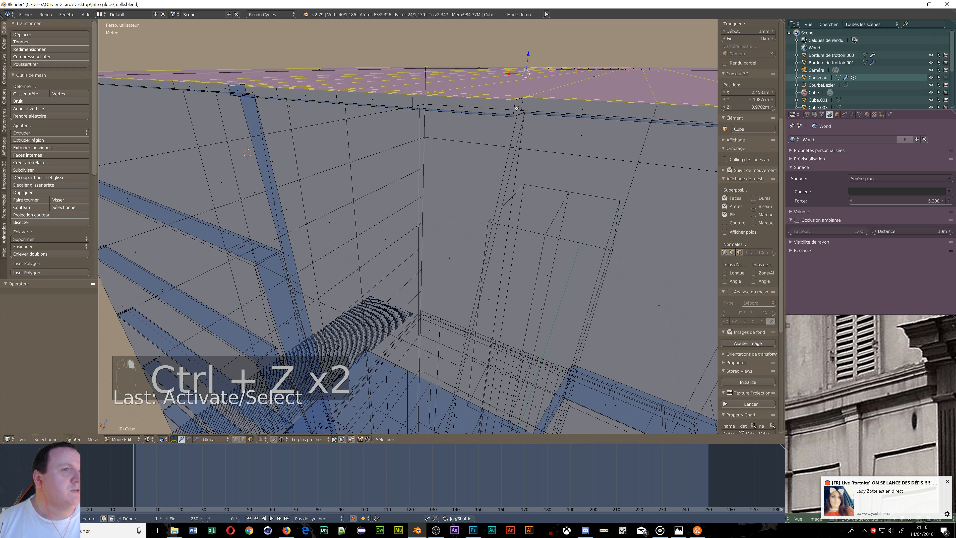
key("e")
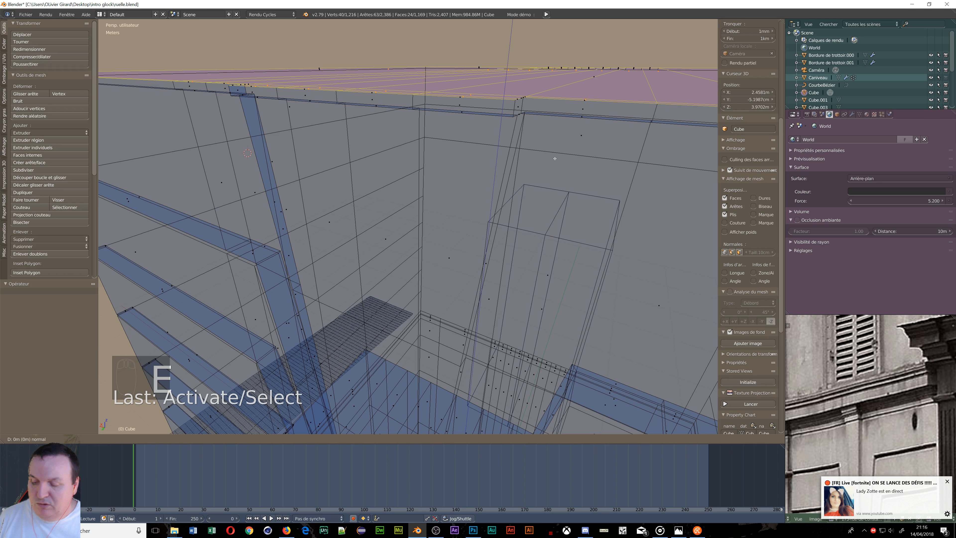
key("z")
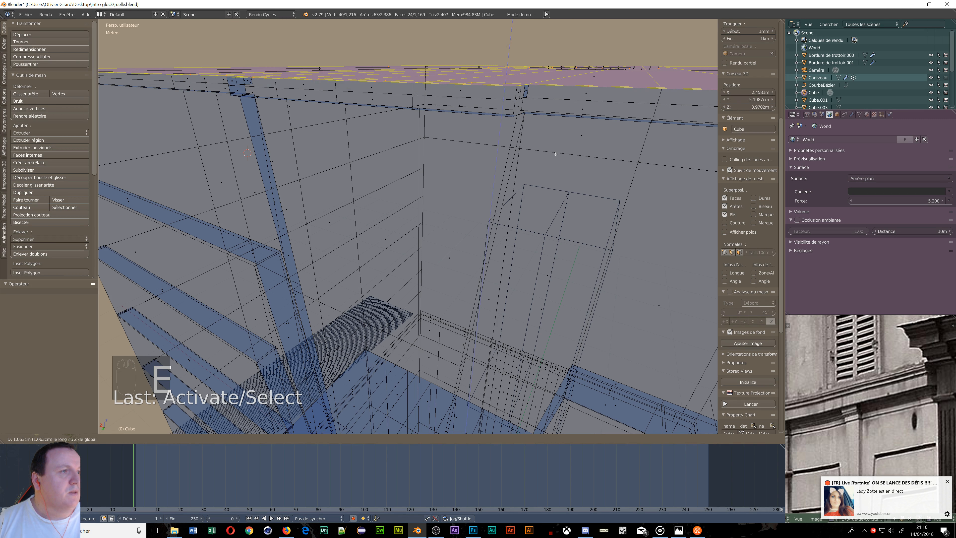
left_click(556, 154)
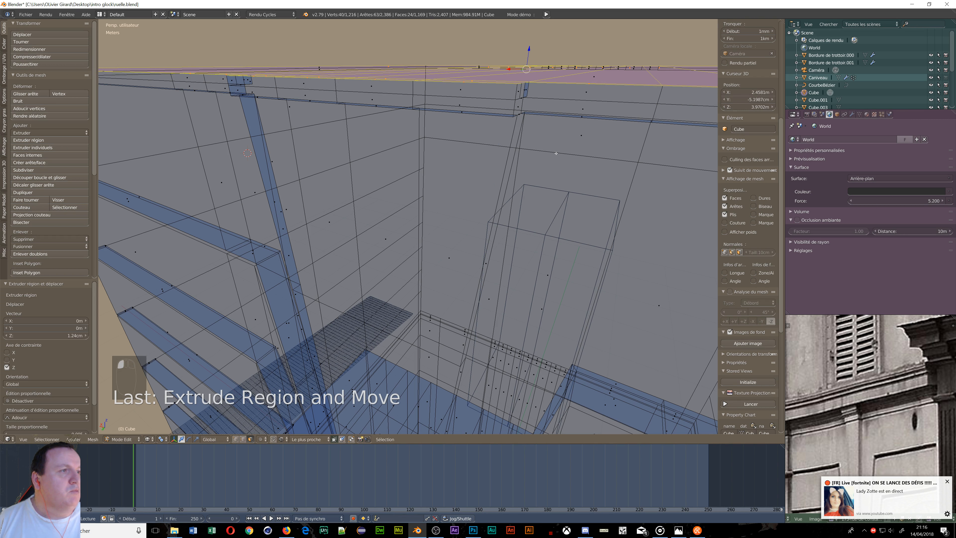
middle_click_drag(566, 166, 453, 121)
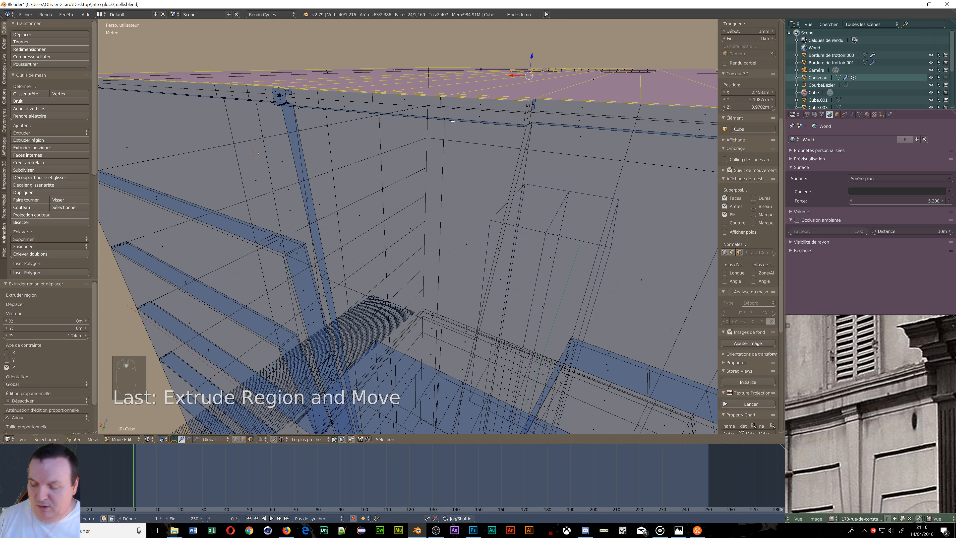
- Loop-select the thin face band around the building's top and border-deselect its side and back faces
right_click(442, 103, "alt")
middle_click_drag(508, 108, 465, 144)
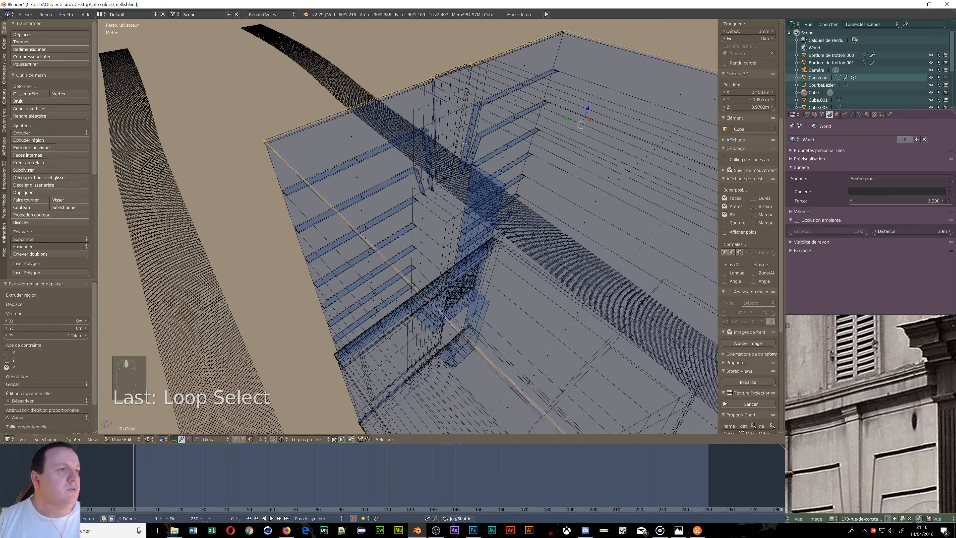
middle_click_drag(457, 208, 355, 241)
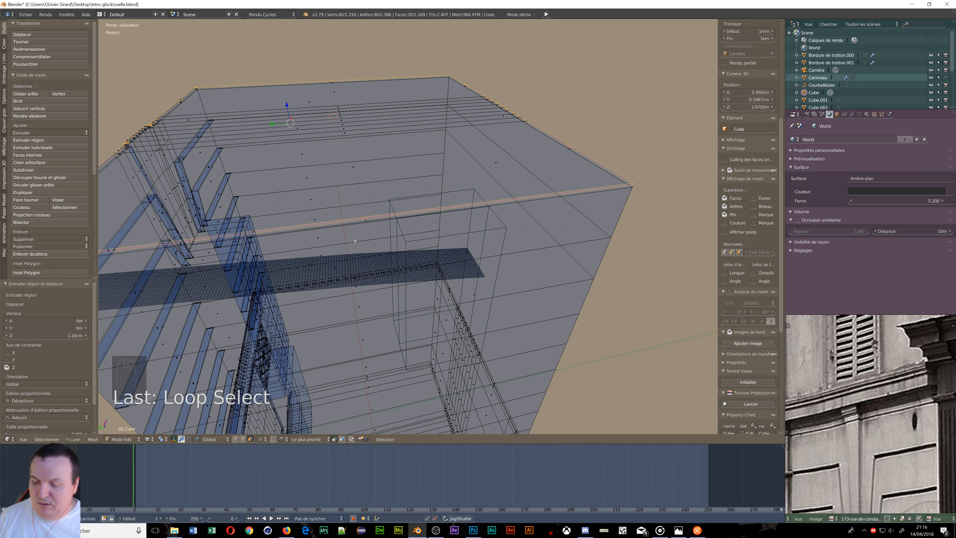
key("b")
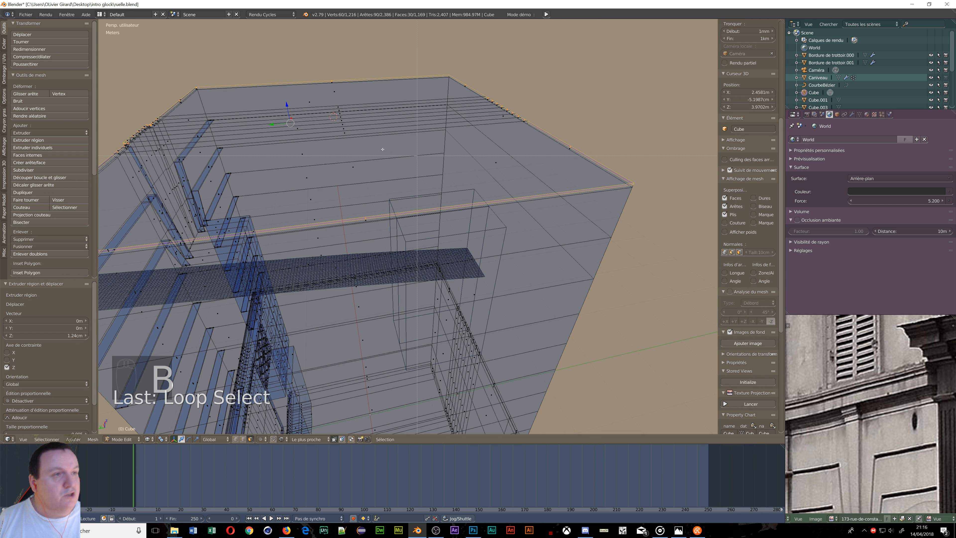
middle_click_drag(320, 67, 699, 258)
right_click(504, 193)
middle_click_drag(228, 174, 380, 112)
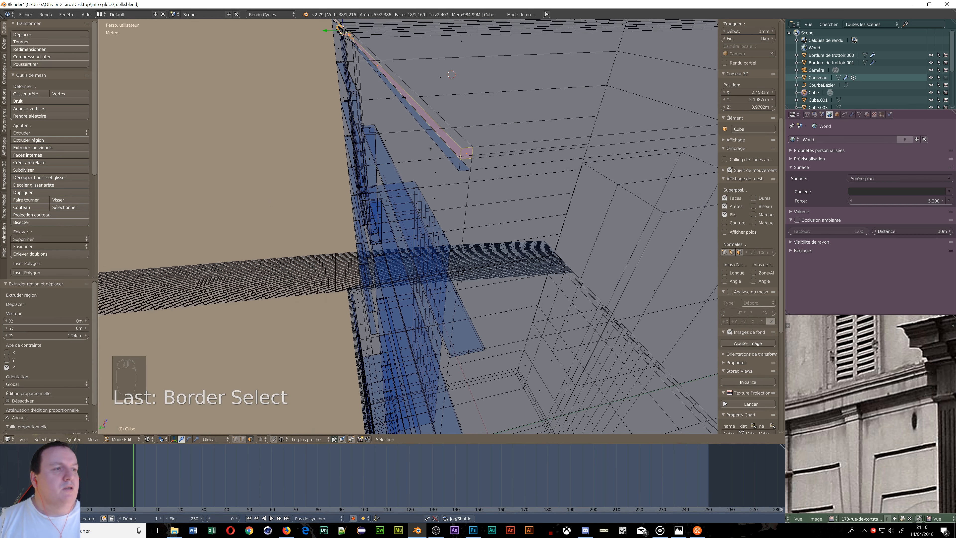
- Deselect the stray side faces at both ends of the keystone so only the front strip stays selected
right_click(465, 156, "shift")
middle_click_drag(465, 156, 392, 183)
scroll(392, 183, "up", 2)
middle_click_drag(292, 243, 320, 220)
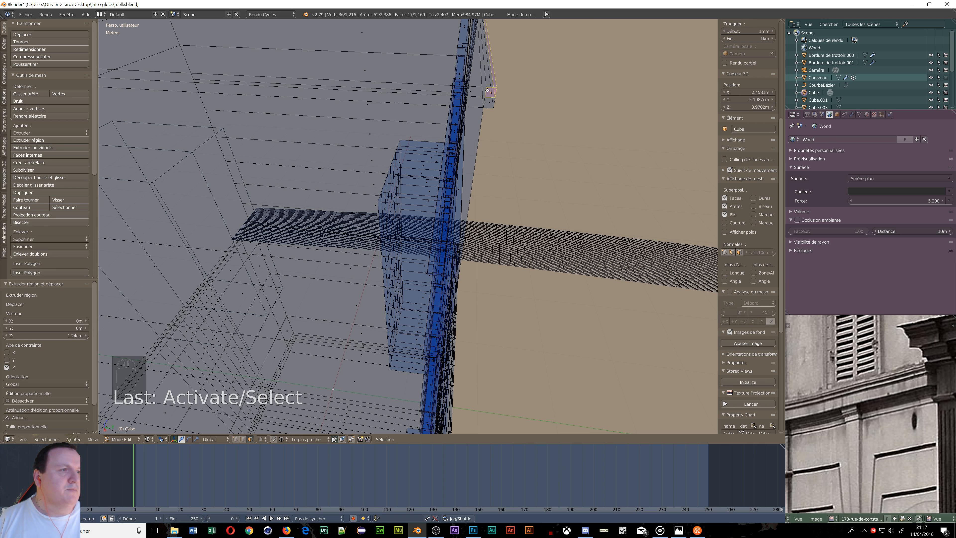
middle_click_drag(548, 139, 460, 222)
scroll(416, 214, "up", 2)
scroll(403, 213, "down", 2)
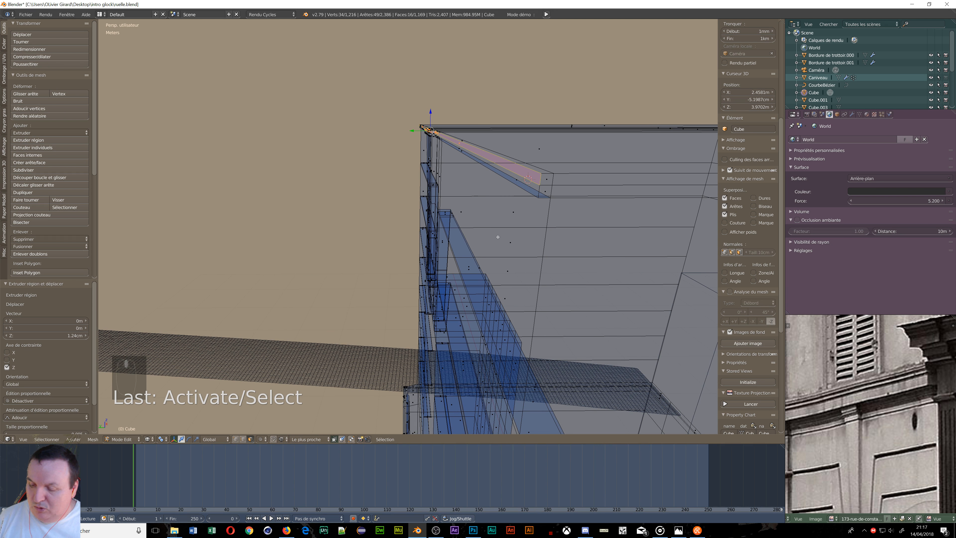
- Extrude the selected front strip inward by 1.24 cm along the global Y axis and switch the viewport to solid shading
key("e")
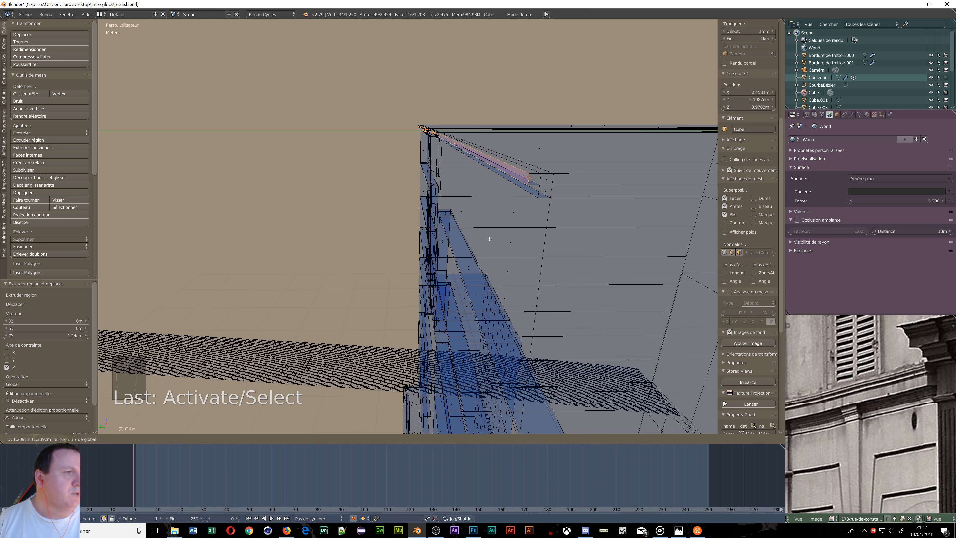
left_click(490, 239)
middle_click_drag(489, 239, 572, 259)
key("z")
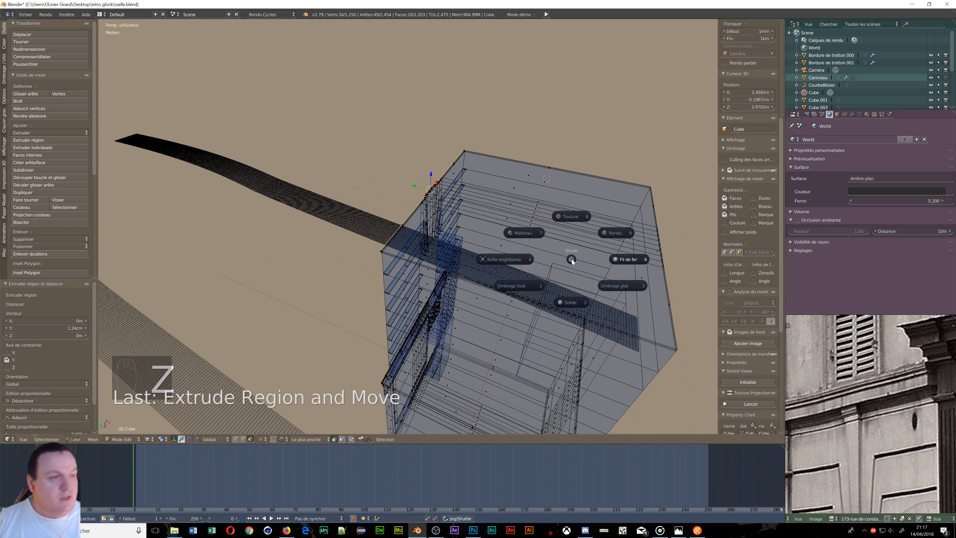
left_click(568, 302)
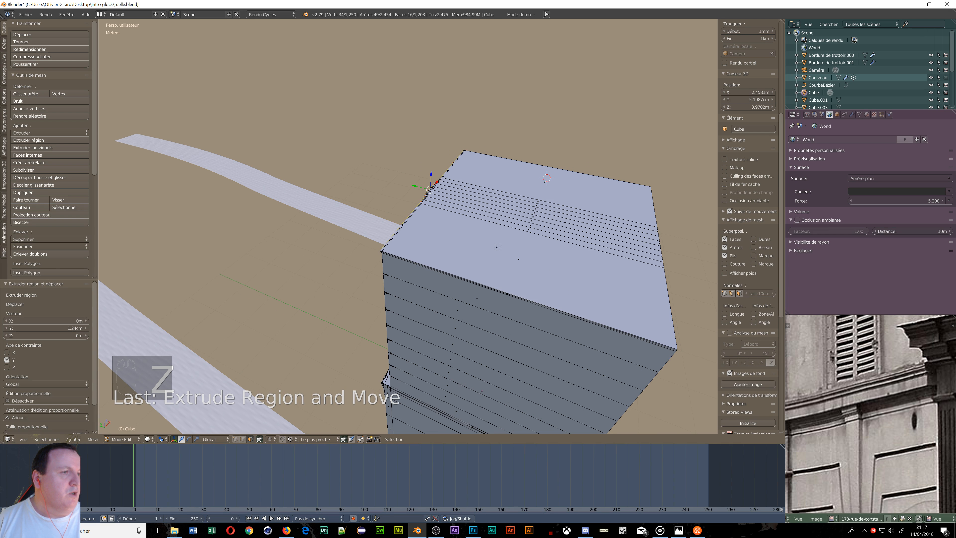
scroll(497, 247, "up", 3)
scroll(496, 245, "down", 1)
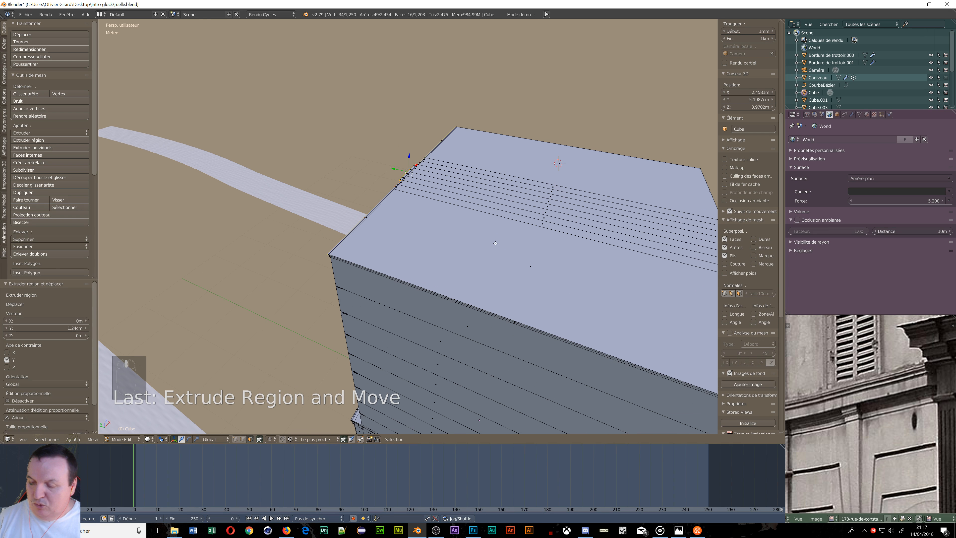
- Clear the selection and examine the building's top in orthographic projection, from directly above and at an angle
key("a")
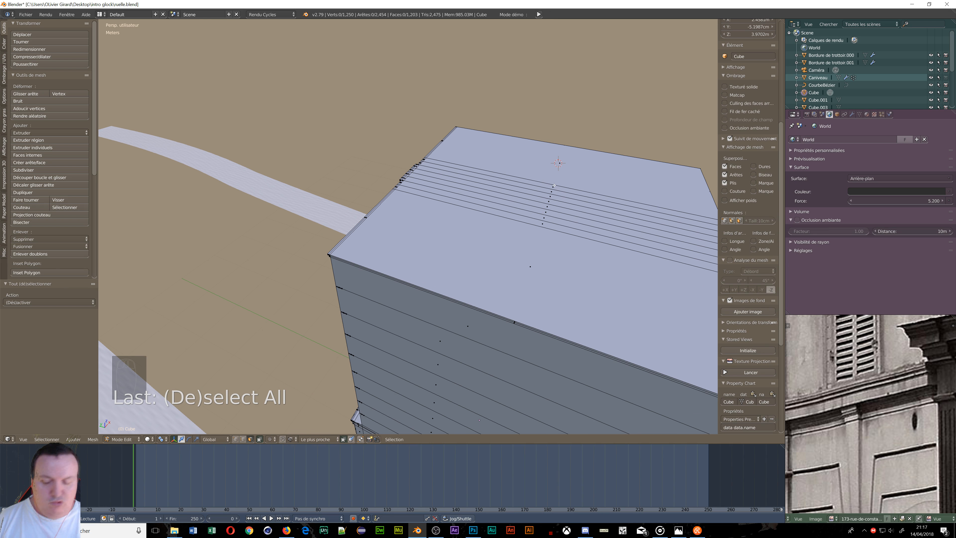
key("KP_5")
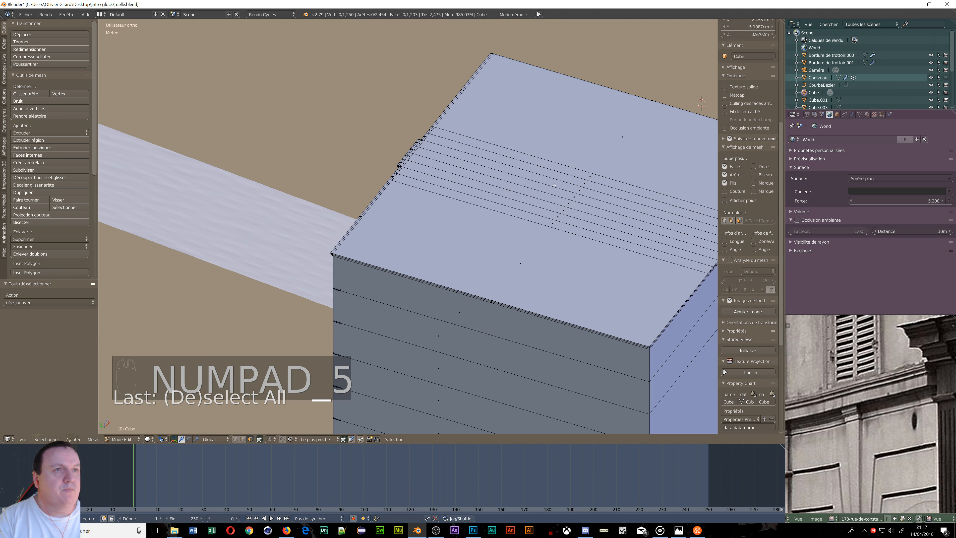
key("KP_7")
scroll(613, 226, "down", 5)
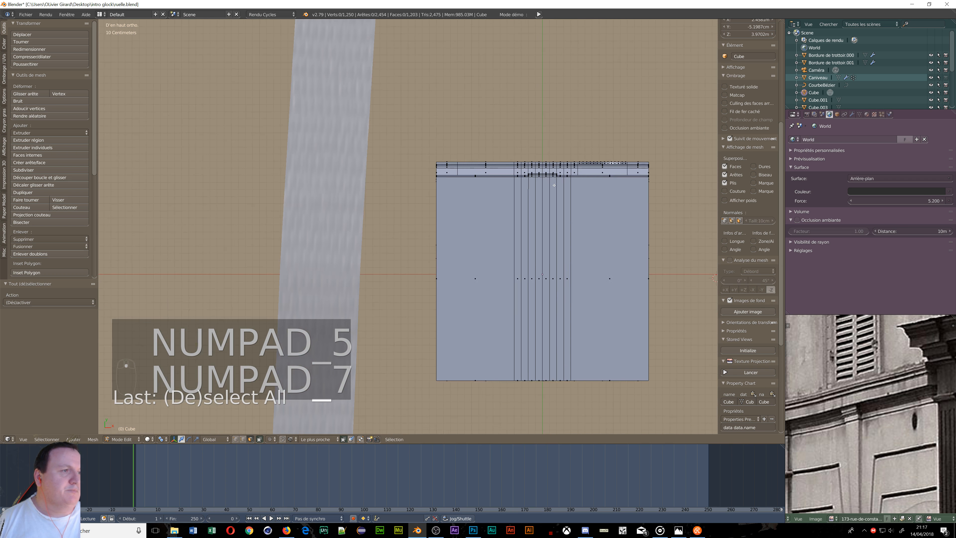
middle_click_drag(613, 226, 480, 183, "shift")
scroll(480, 184, "up", 2)
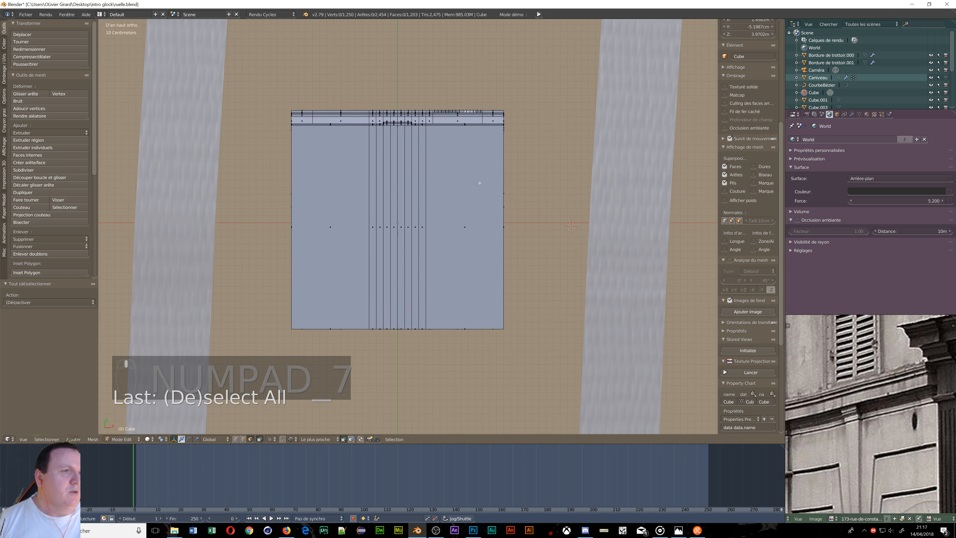
middle_click_drag(334, 216, 413, 180)
scroll(268, 169, "up", 5)
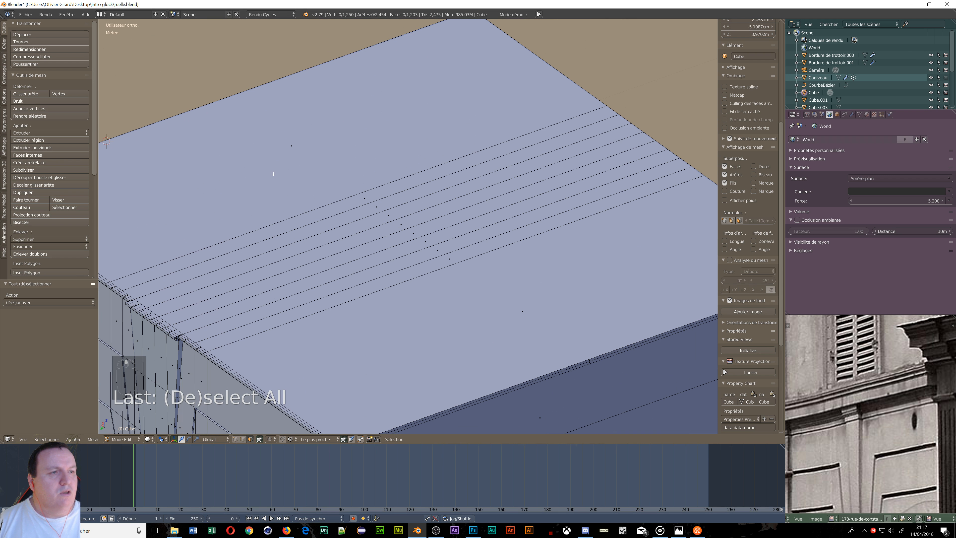
- Circle-select the building's top faces and the thin front-edge faces around the keystone
key("c")
mouse_move(260, 156)
left_mouse_down()
mouse_move(277, 138)
mouse_move(376, 198)
mouse_move(488, 304)
left_mouse_up()
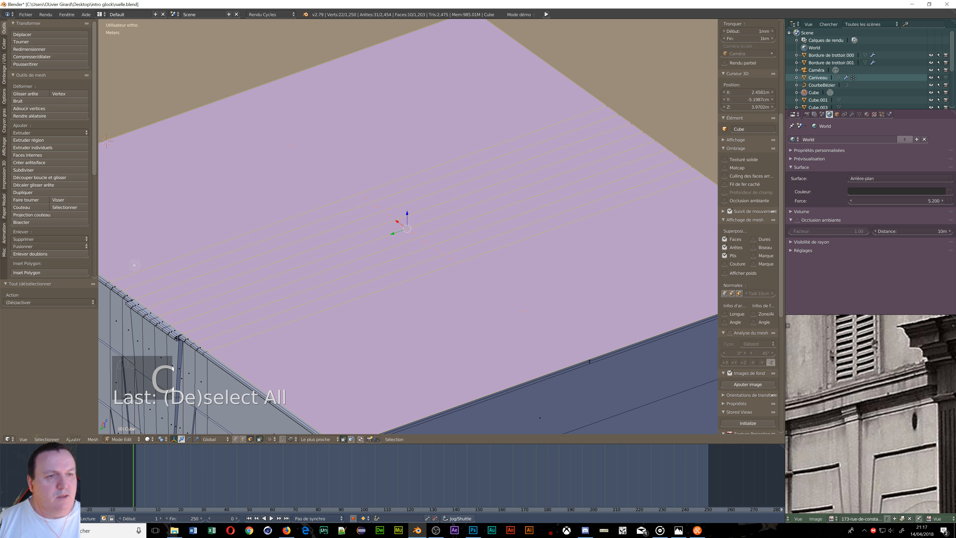
mouse_move(118, 287)
left_mouse_down()
mouse_move(188, 335)
mouse_move(226, 332)
left_mouse_up()
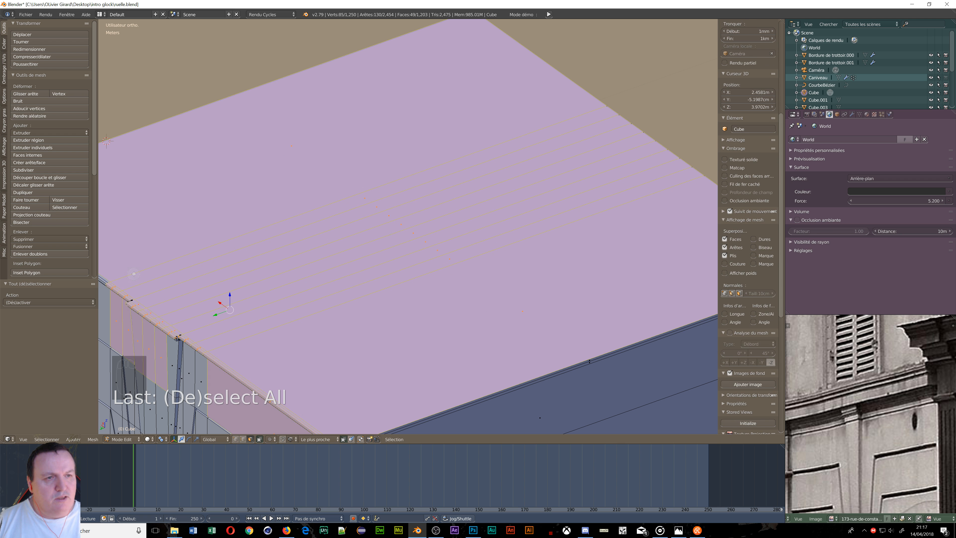
right_click(289, 256)
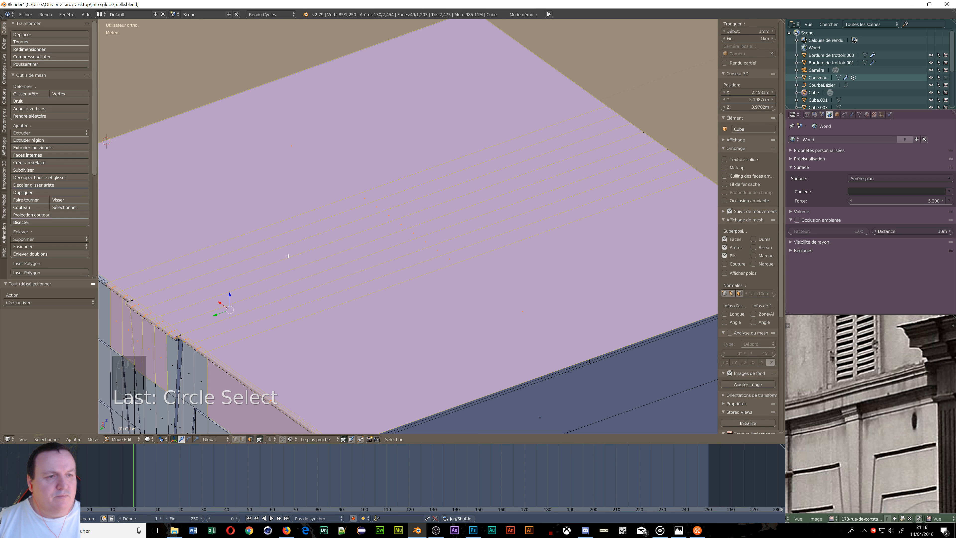
scroll(213, 270, "up", 3)
key("space")
key("space")
key("space")
key("space")
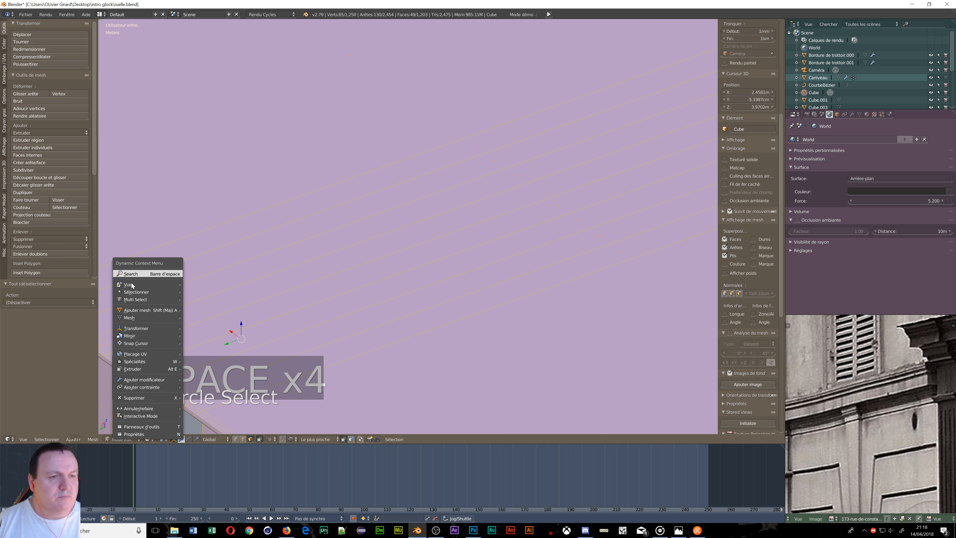
- Add the thin front-edge faces between the keystone and the building's far corner to the selection with Circle Select
scroll(258, 264, "down", 5)
middle_click_drag(257, 260, 435, 278, "shift")
scroll(289, 258, "up", 4)
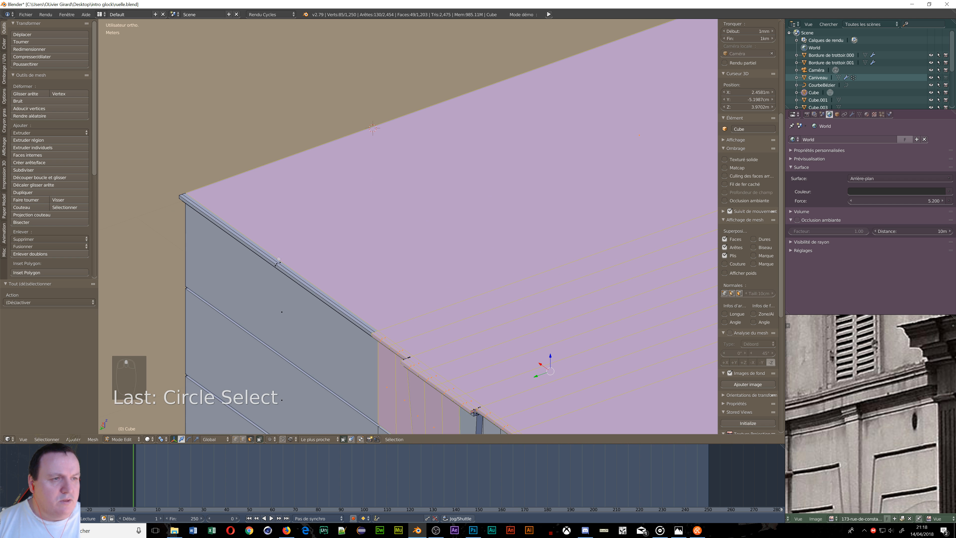
key("c")
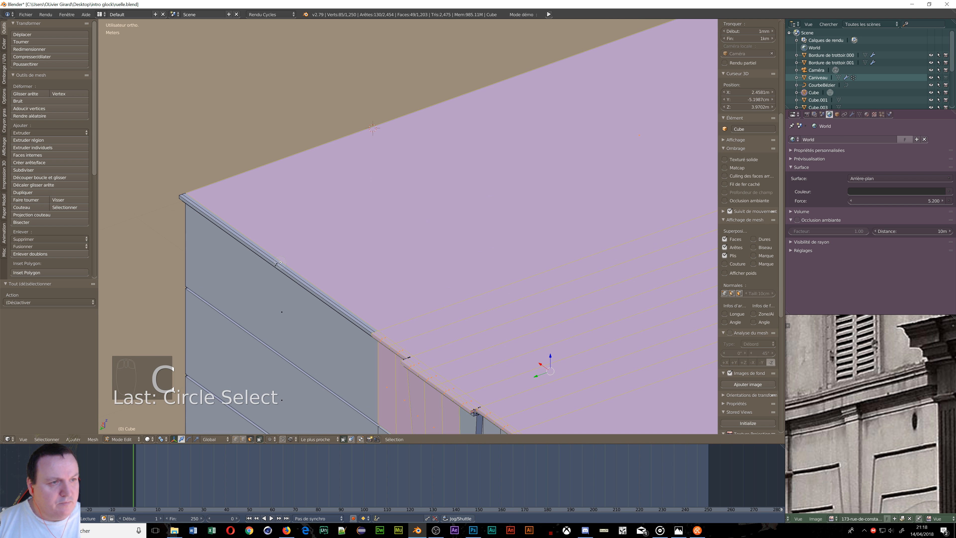
left_click(285, 263)
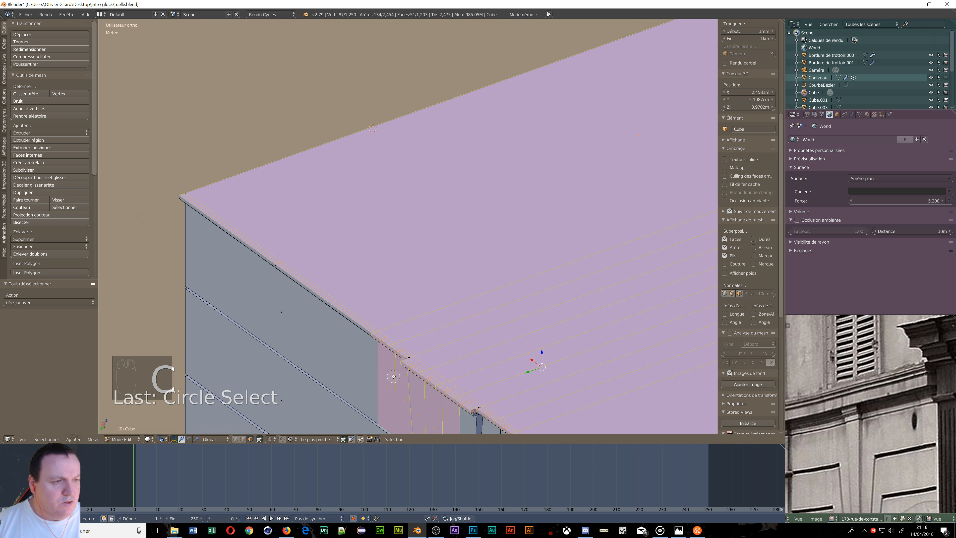
middle_click_drag(454, 352, 528, 301)
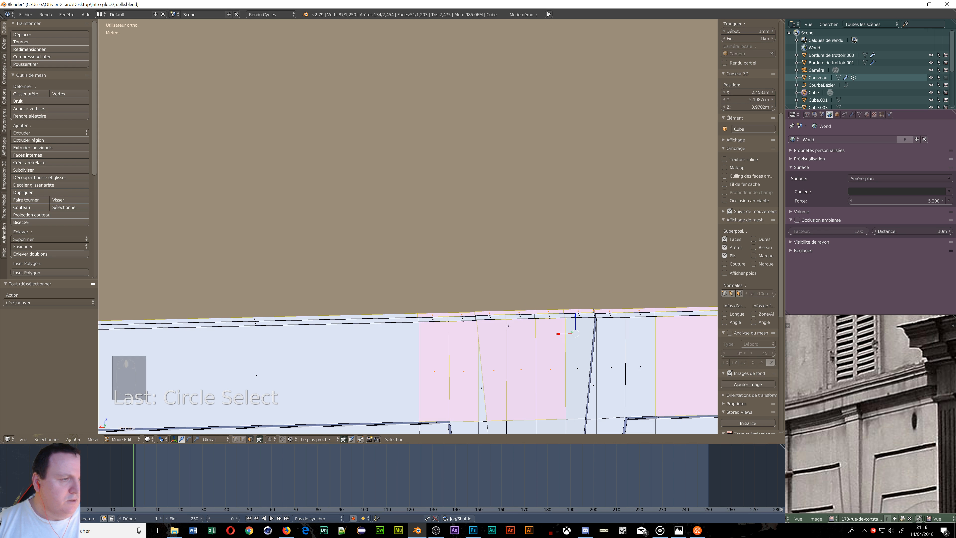
- Switch to wireframe shading and, in the front orthographic view, border-deselect the front faces below the building's top edge
key("z")
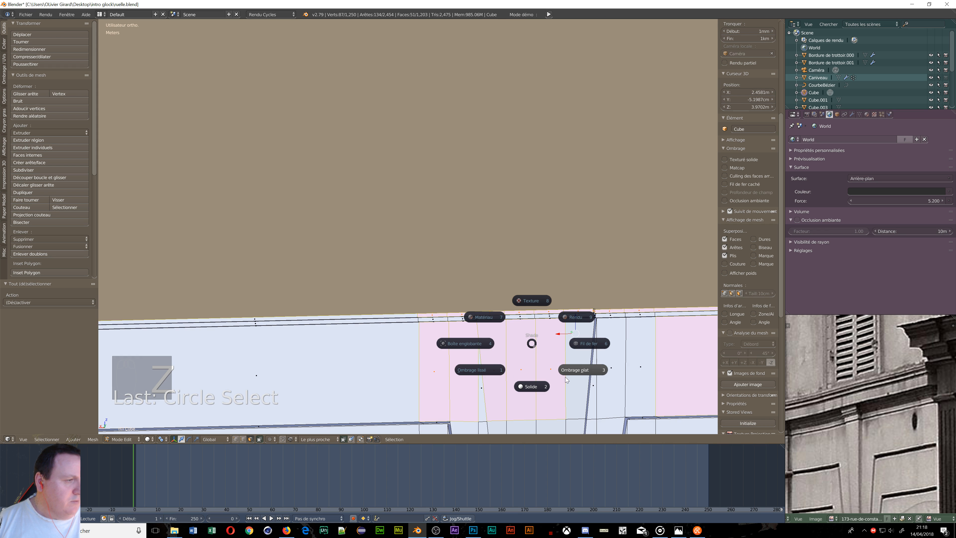
left_click(586, 348)
scroll(586, 348, "down", 2)
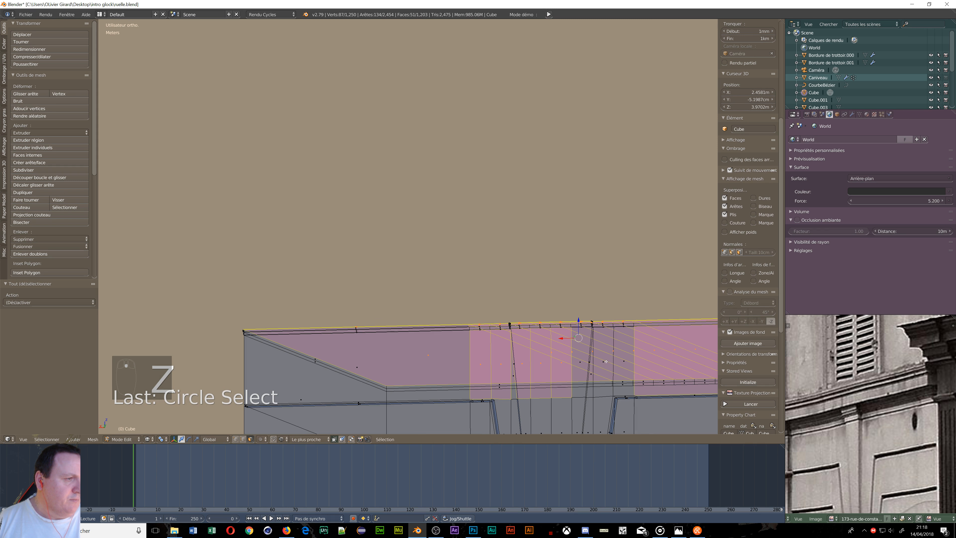
key("KP_1")
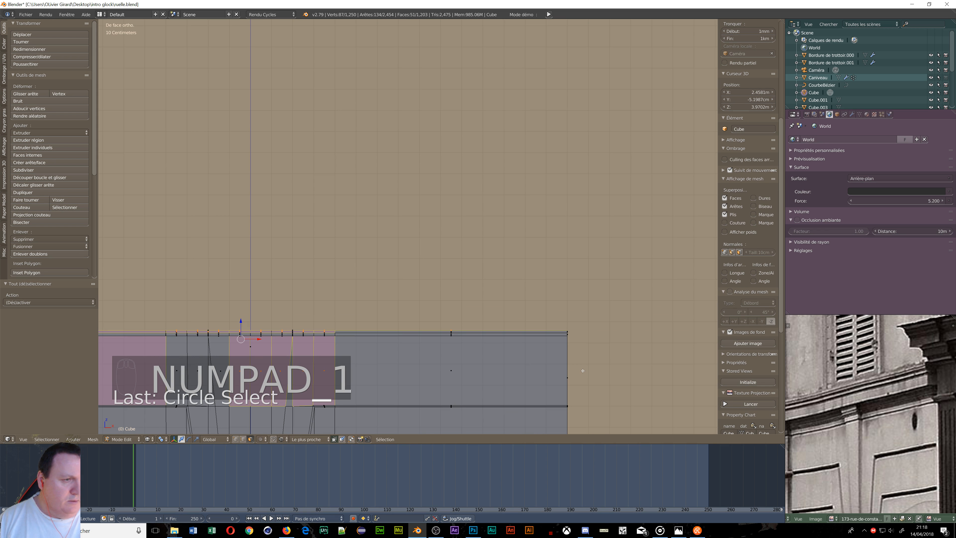
scroll(583, 371, "down", 3)
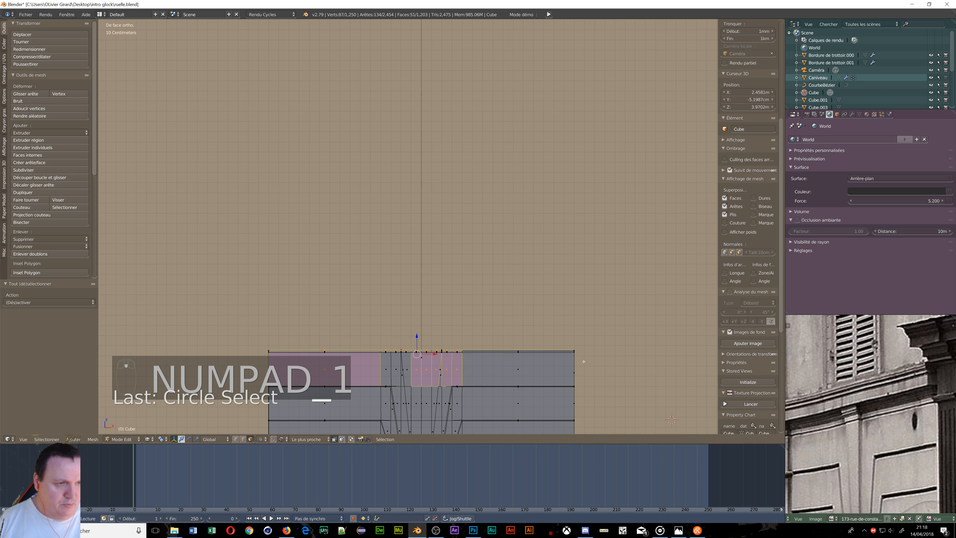
scroll(439, 349, "up", 3)
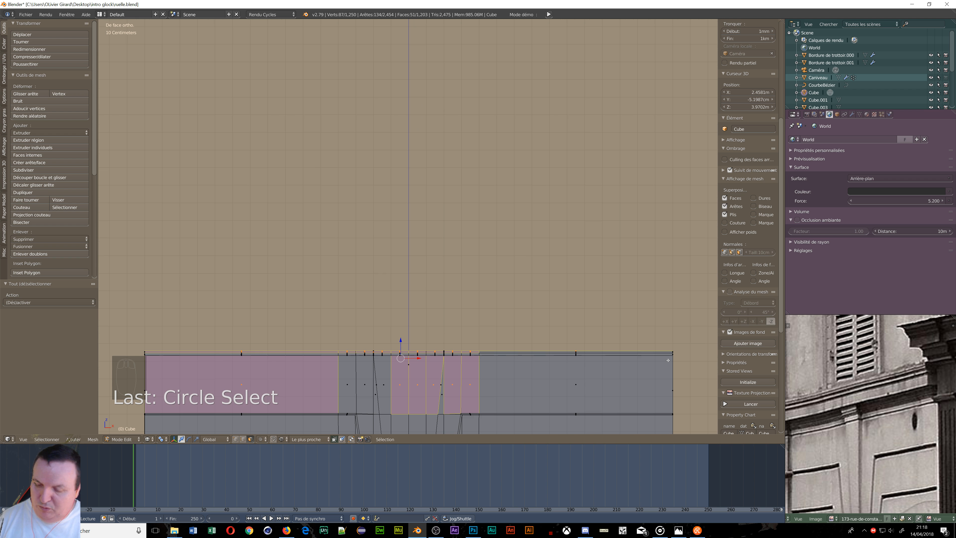
key("b")
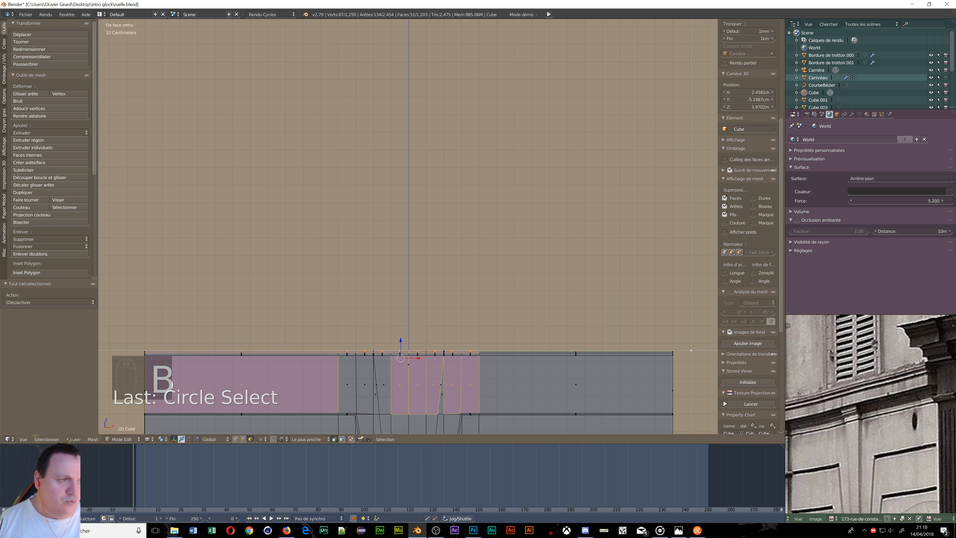
left_click_drag(691, 351, 142, 355)
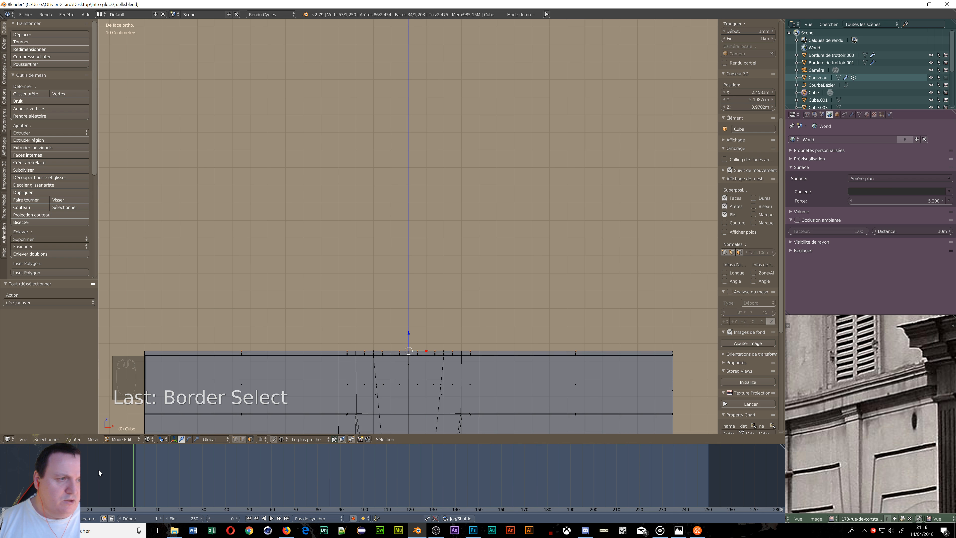
- Examine the remaining selection along the building's top edge and keystone in wireframe, from several angles and from underneath
scroll(122, 451, "down", 2)
middle_click_drag(118, 417, 198, 3)
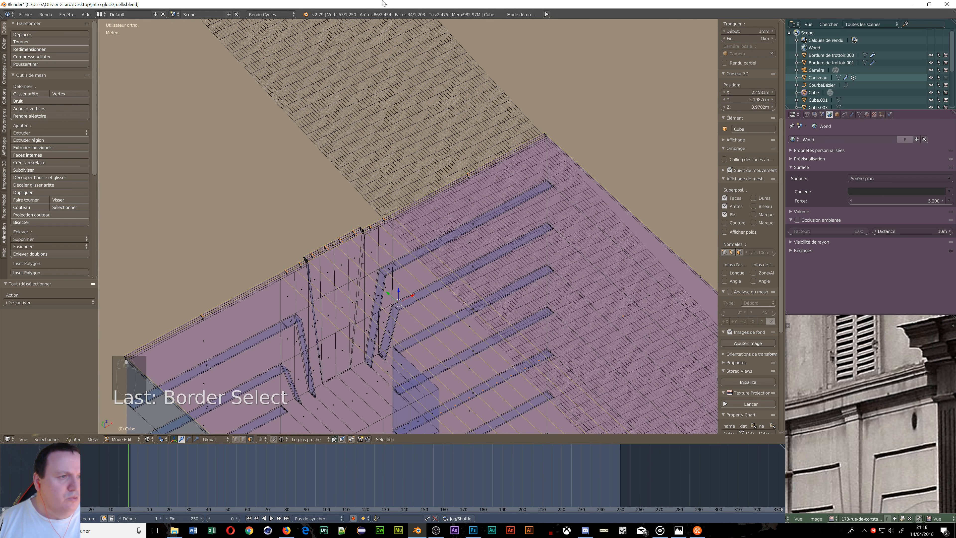
scroll(383, 215, "up", 6)
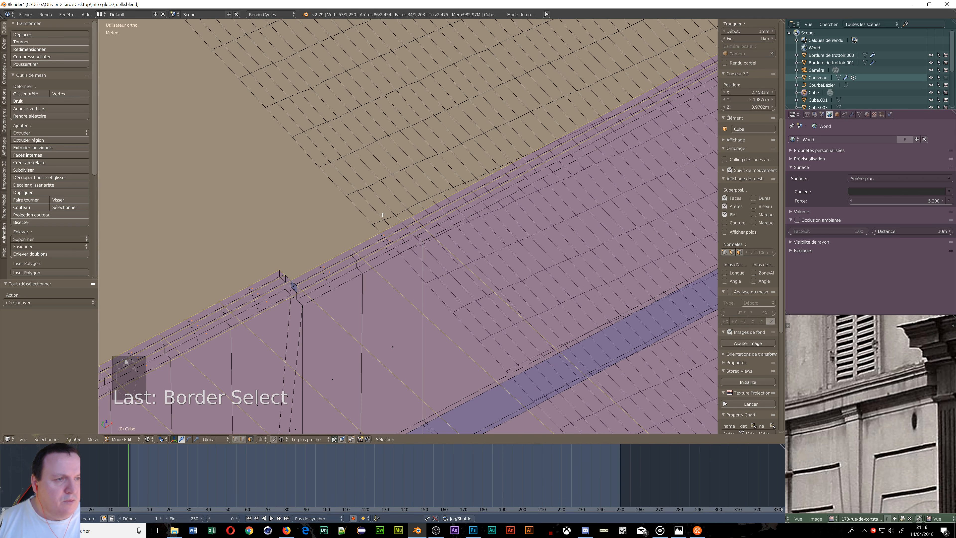
middle_click_drag(328, 244, 316, 262)
scroll(316, 252, "down", 7)
middle_click_drag(225, 346, 175, 416)
scroll(319, 197, "up", 6)
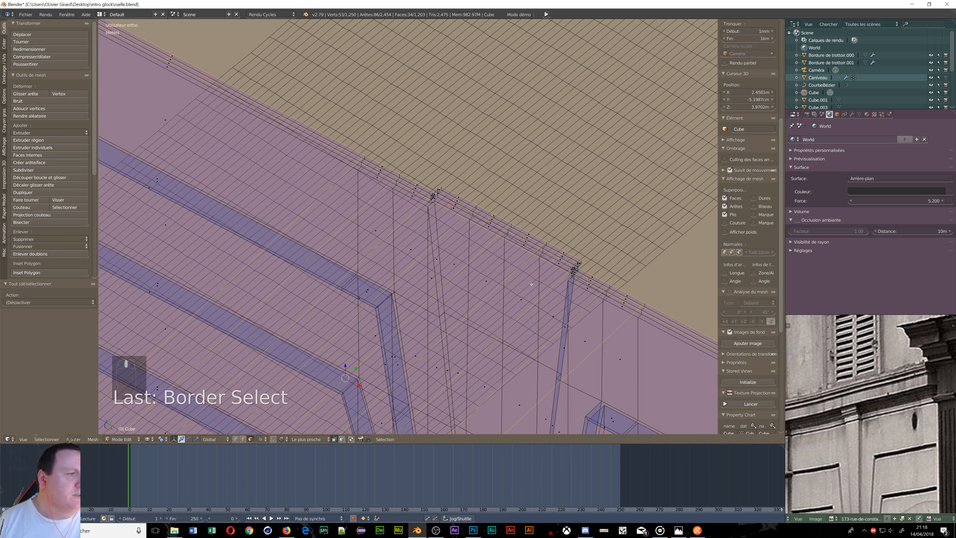
scroll(534, 285, "up", 4)
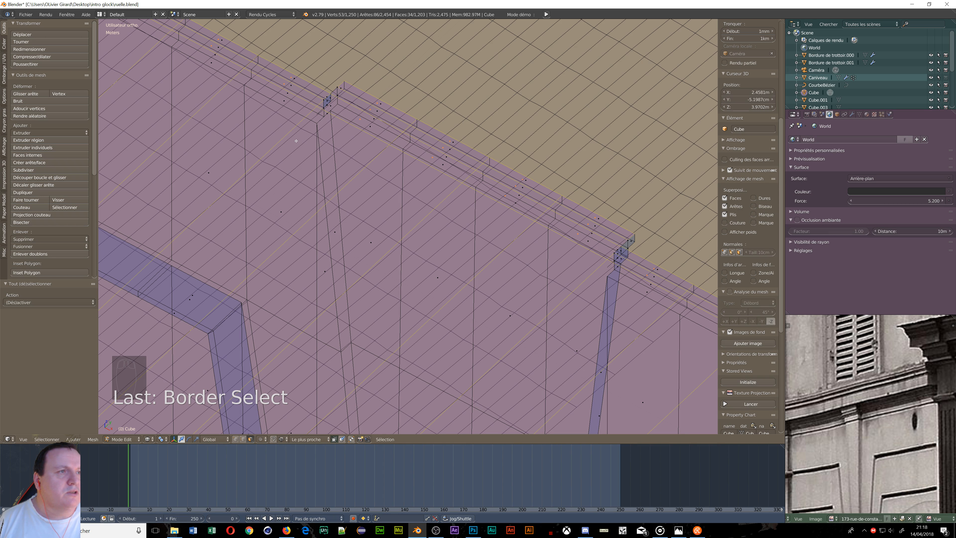
middle_click_drag(297, 141, 299, 143)
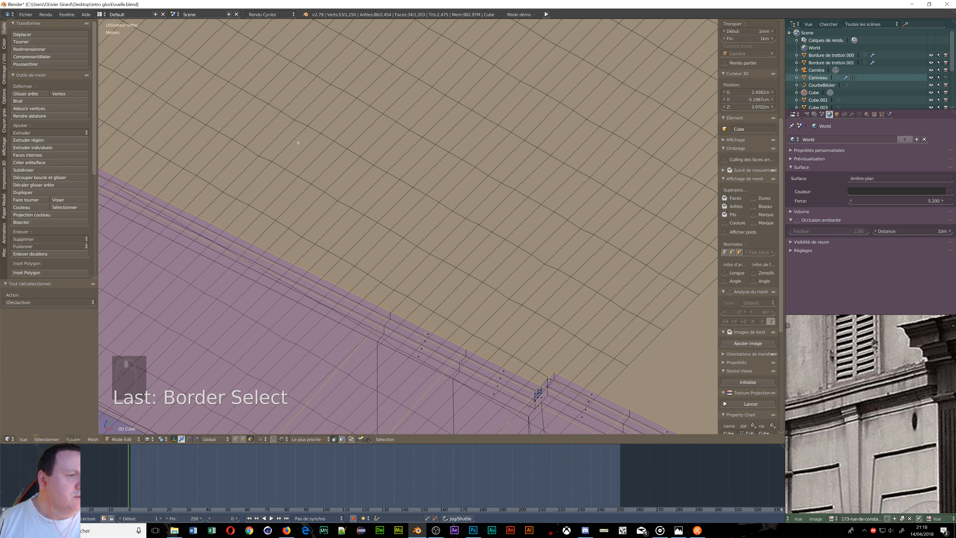
middle_click_drag(317, 176, 489, 132)
scroll(489, 132, "down", 14)
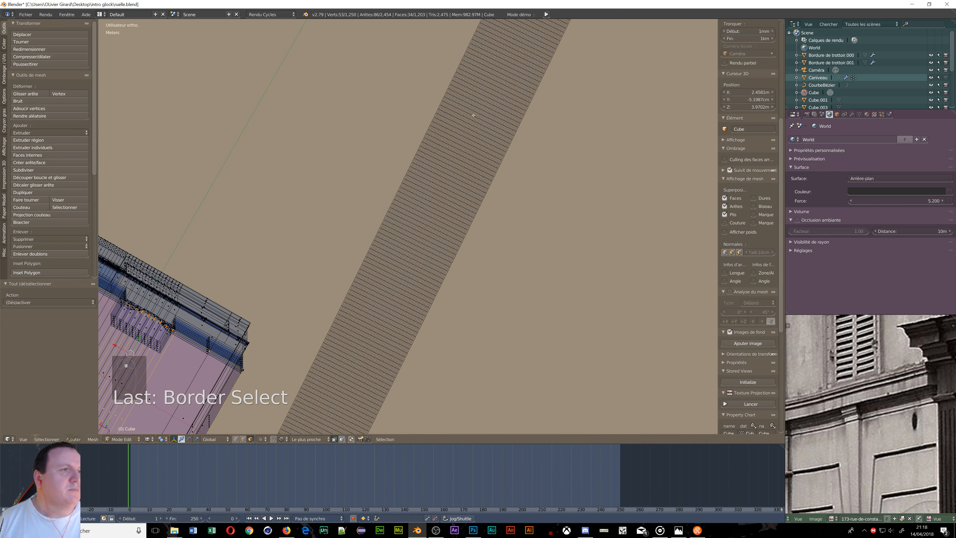
key("KP_Decimal")
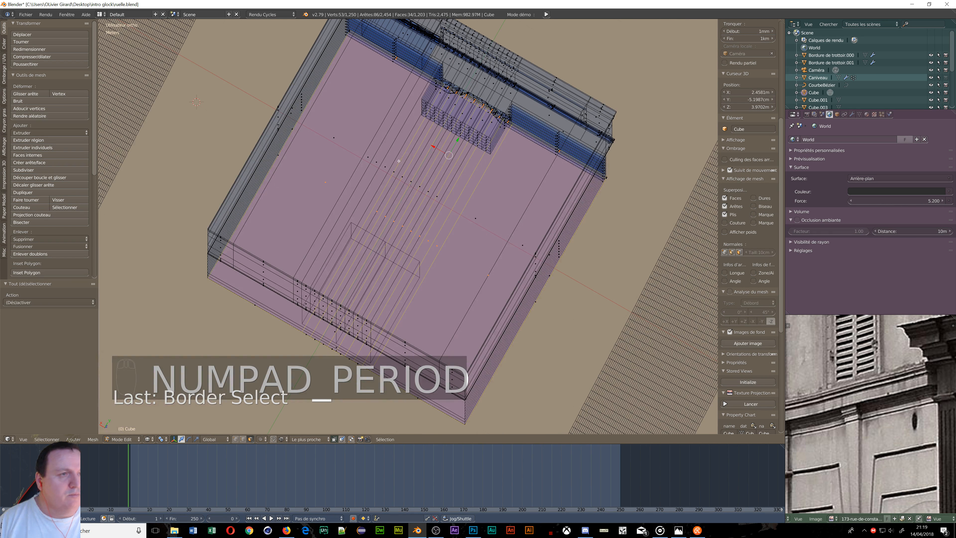
scroll(404, 161, "up", 10)
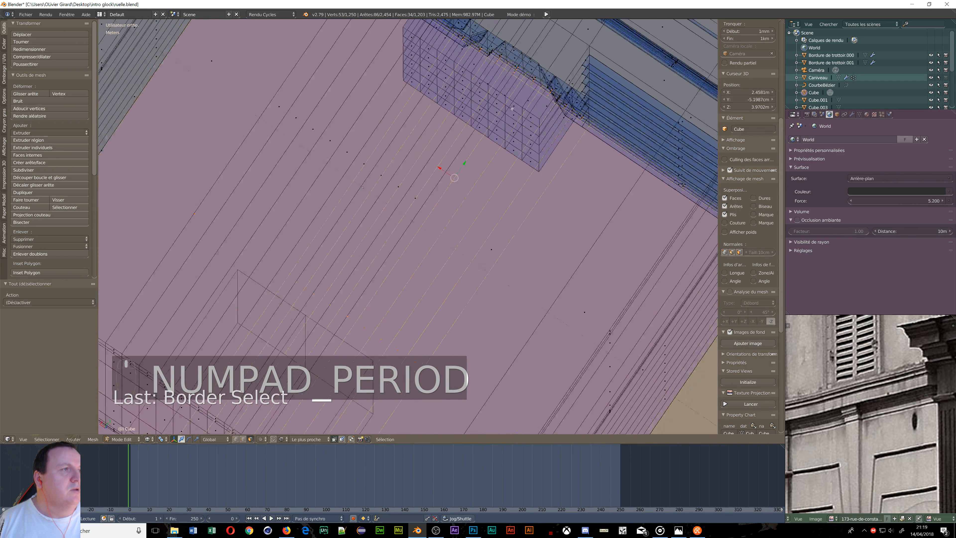
middle_click_drag(504, 103, 579, 156)
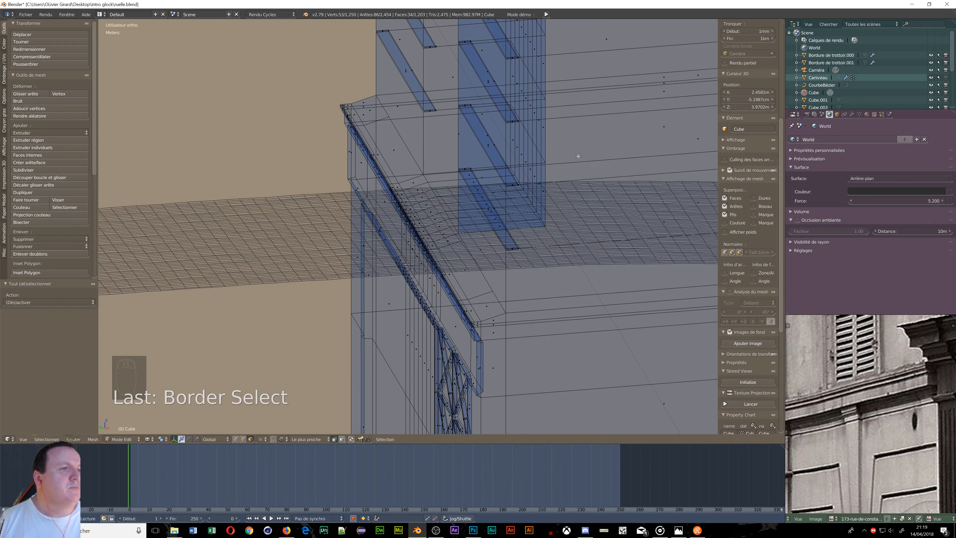
middle_click_drag(531, 68, 424, 143)
scroll(424, 143, "up", 8)
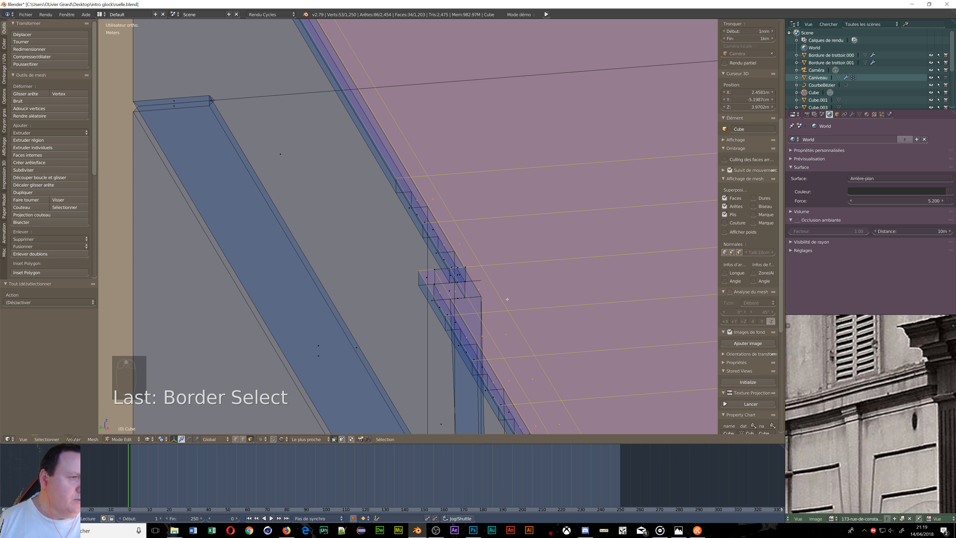
- Try to extrude the building's selected roof faces upward by about 2 cm without locking an axis
middle_click_drag(507, 300, 427, 153, "shift")
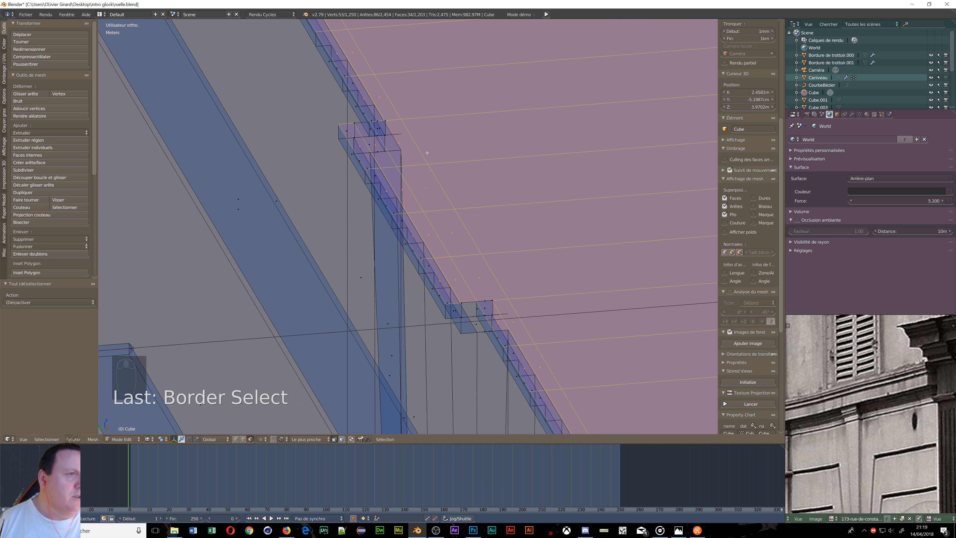
scroll(427, 153, "down", 5)
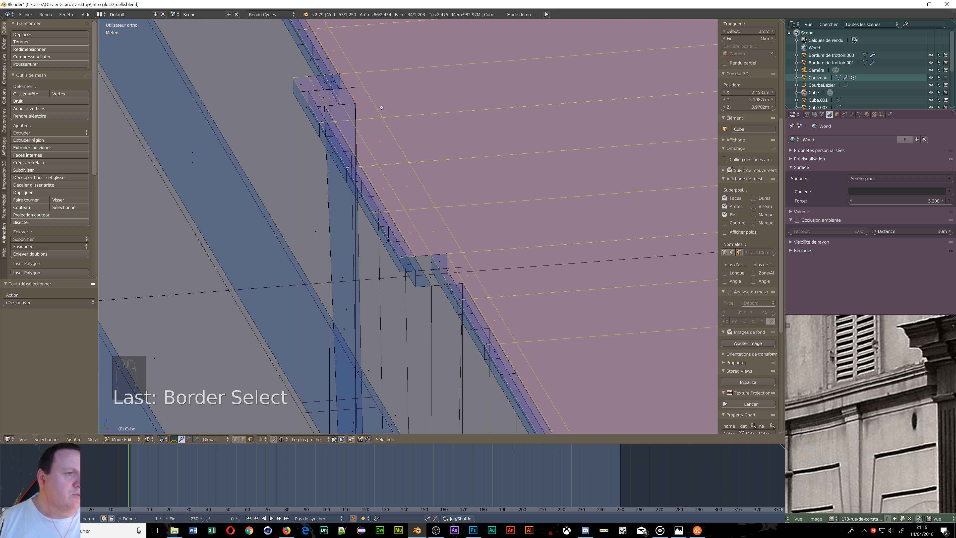
middle_click_drag(428, 153, 543, 122)
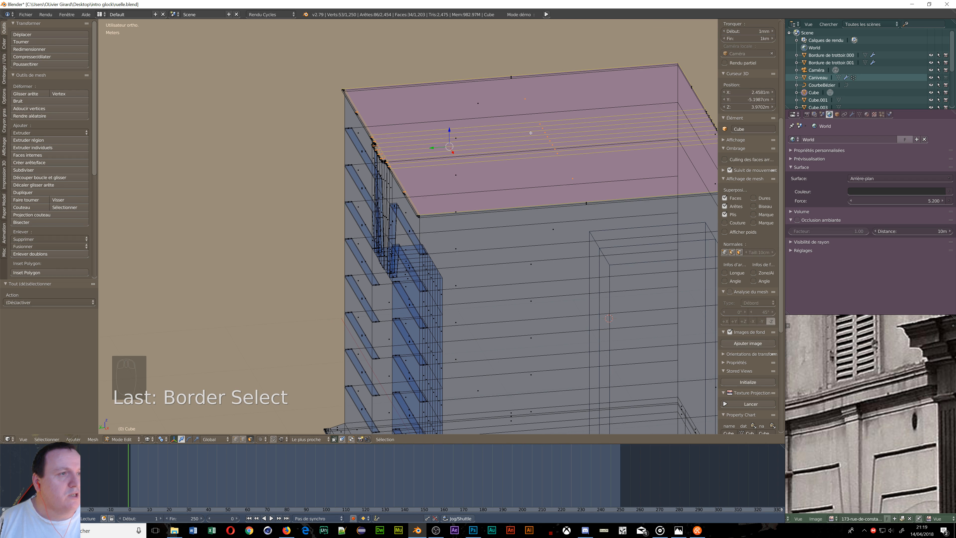
key("e")
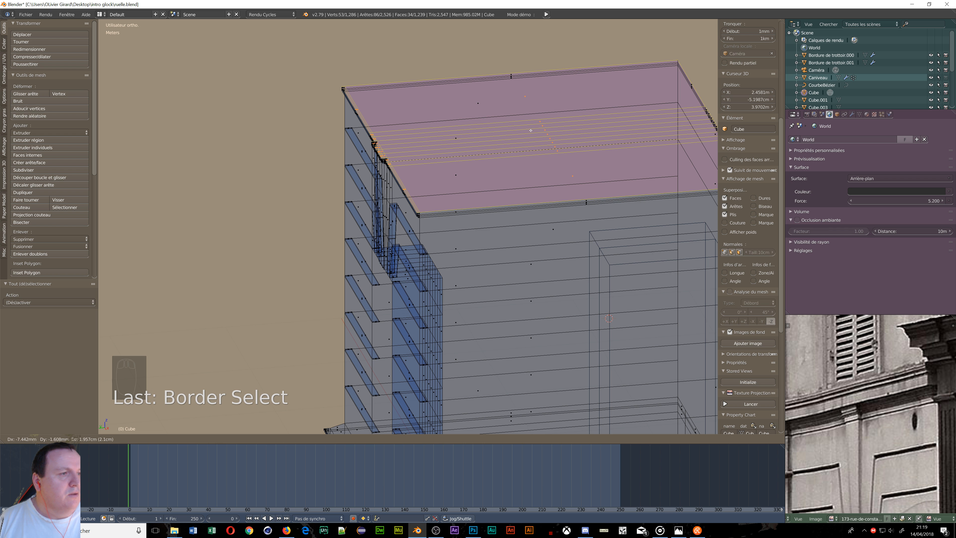
left_click(531, 131)
scroll(448, 132, "up", 5)
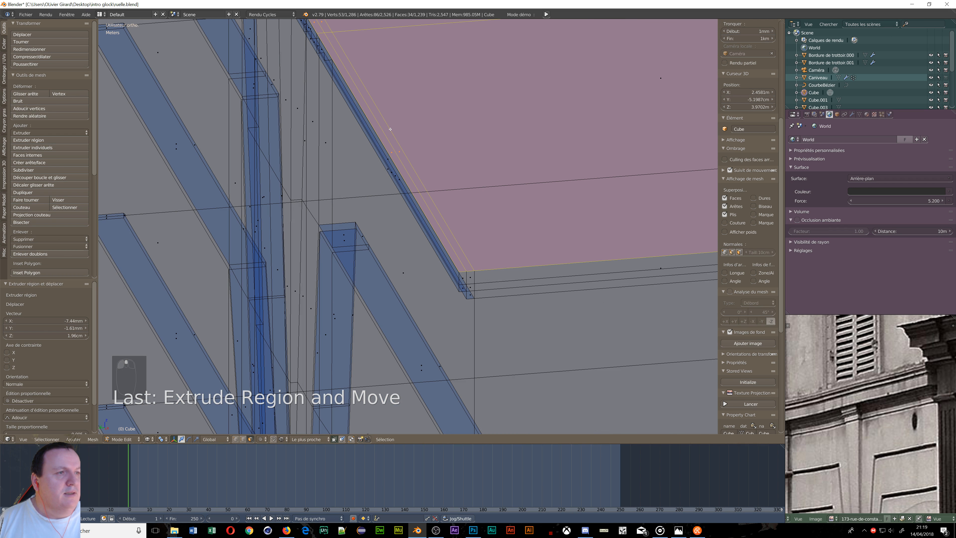
scroll(391, 129, "down", 2)
middle_click_drag(281, 78, 358, 291, "shift")
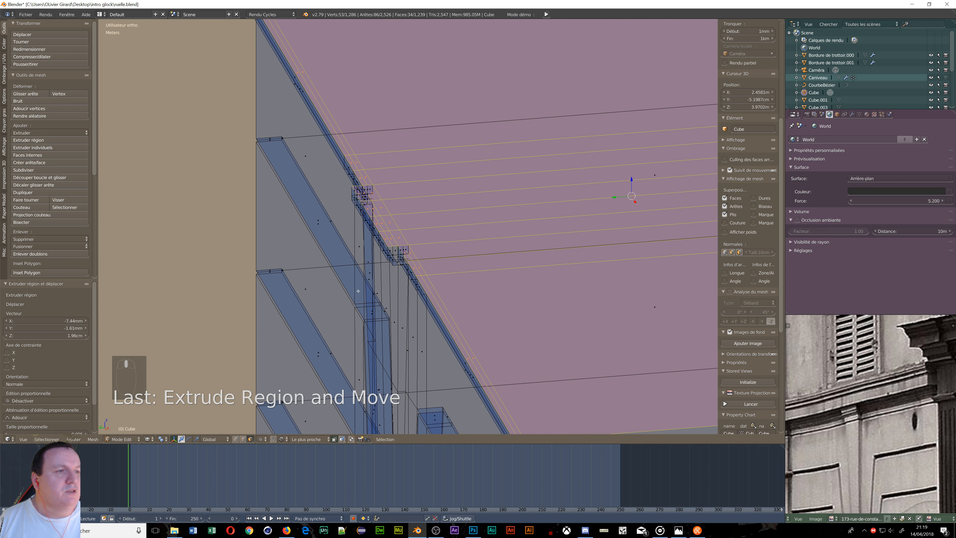
scroll(358, 287, "up", 2)
middle_click_drag(332, 137, 310, 143)
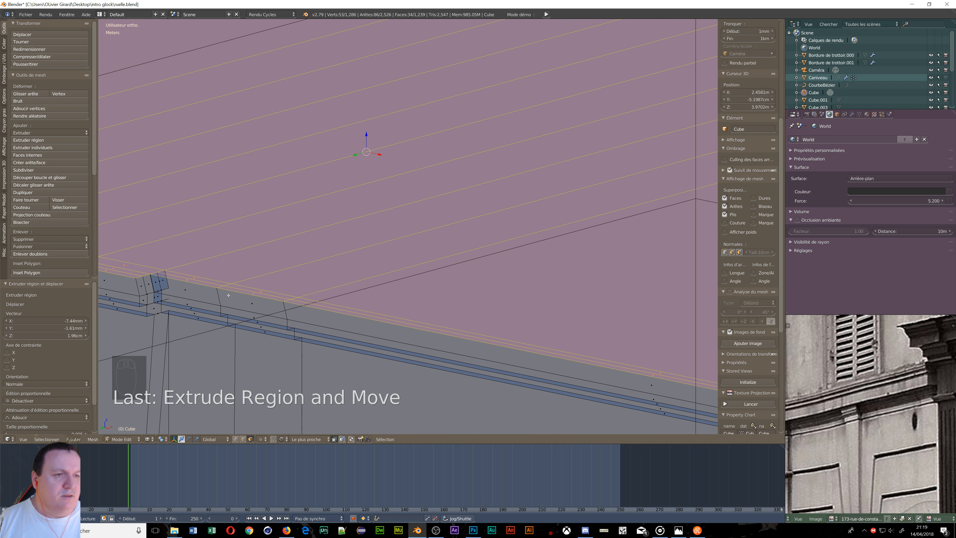
scroll(247, 268, "down", 5)
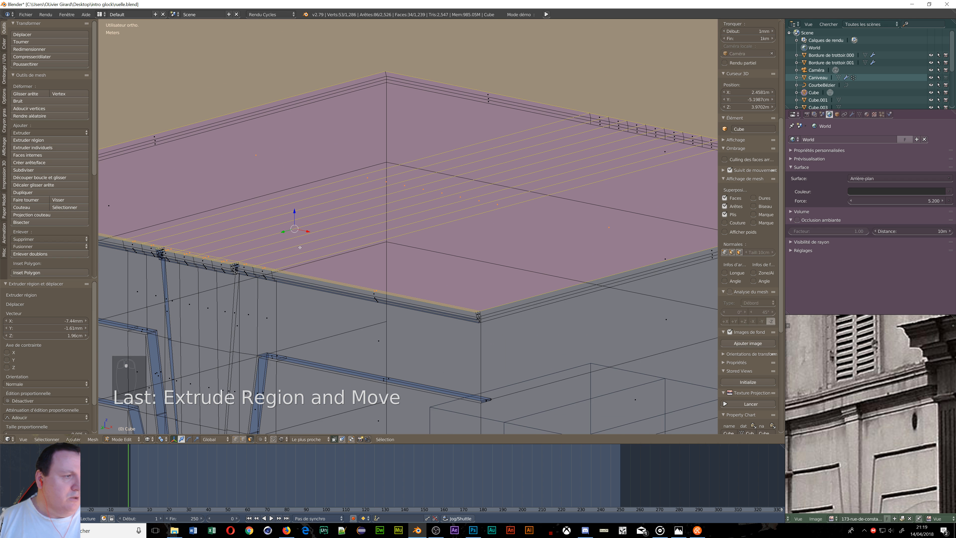
key("ctrl+z")
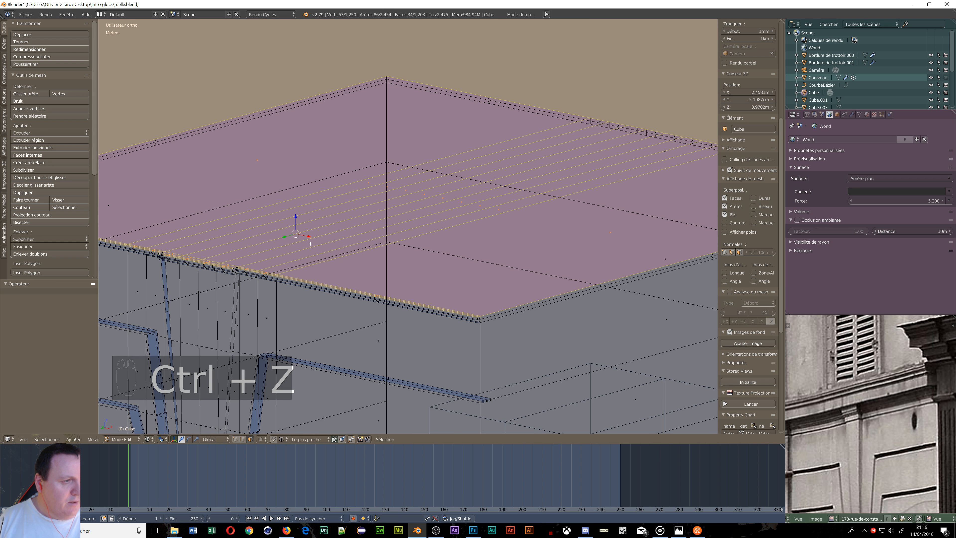
- Extrude the selected roof faces 2.4 cm upward along the global Z axis
key("e")
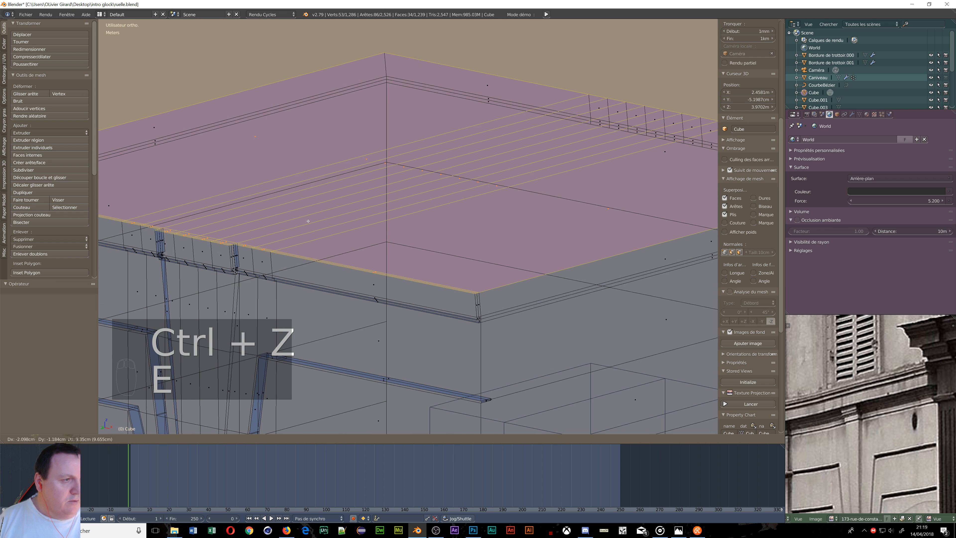
key("z")
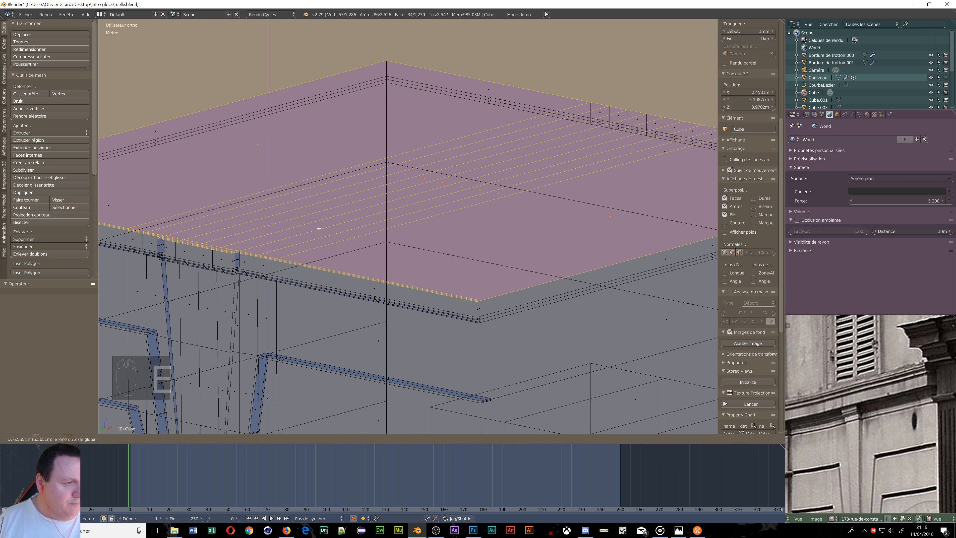
left_click(321, 236)
- Select the three faces of the new top band on one side of the facade's central keystone
scroll(259, 249, "up", 3)
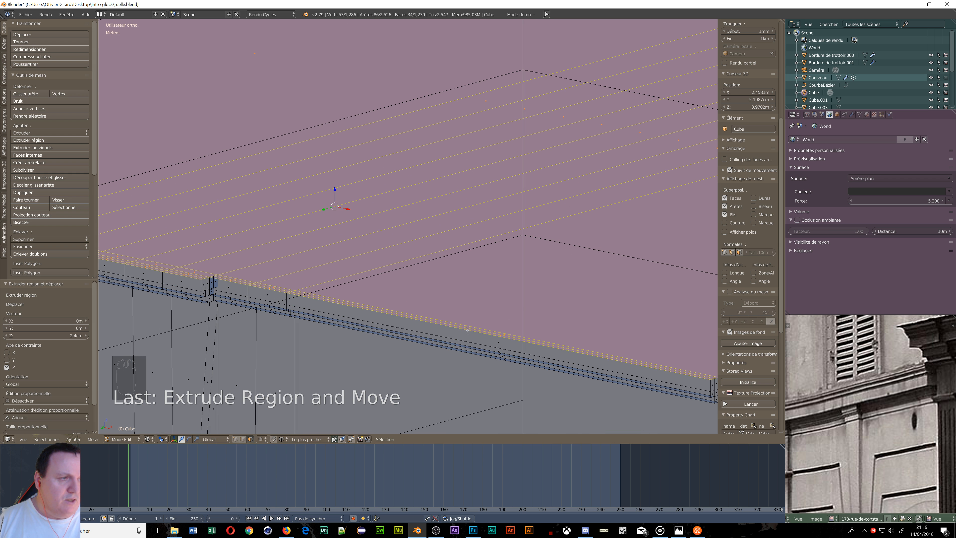
right_click(484, 336)
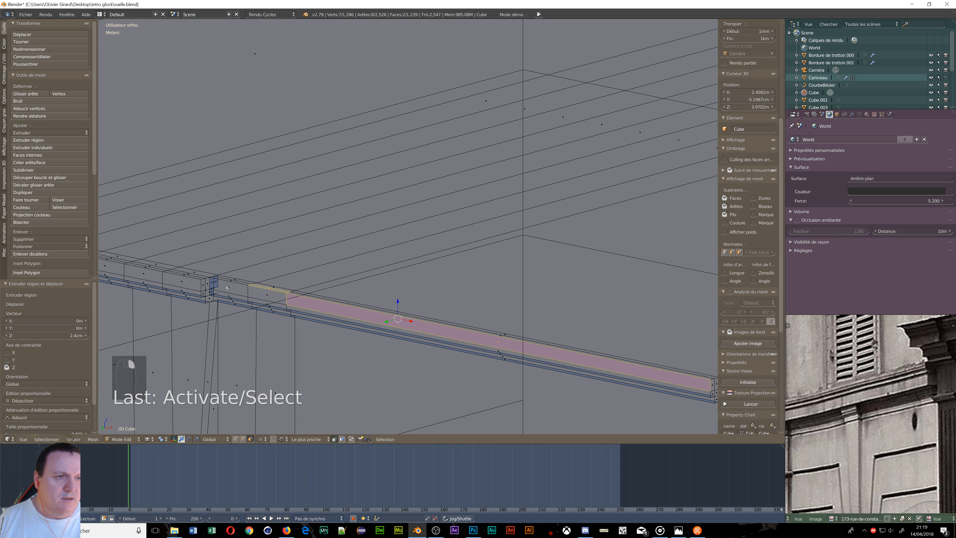
right_click(265, 295, "shift")
right_click(229, 290, "shift")
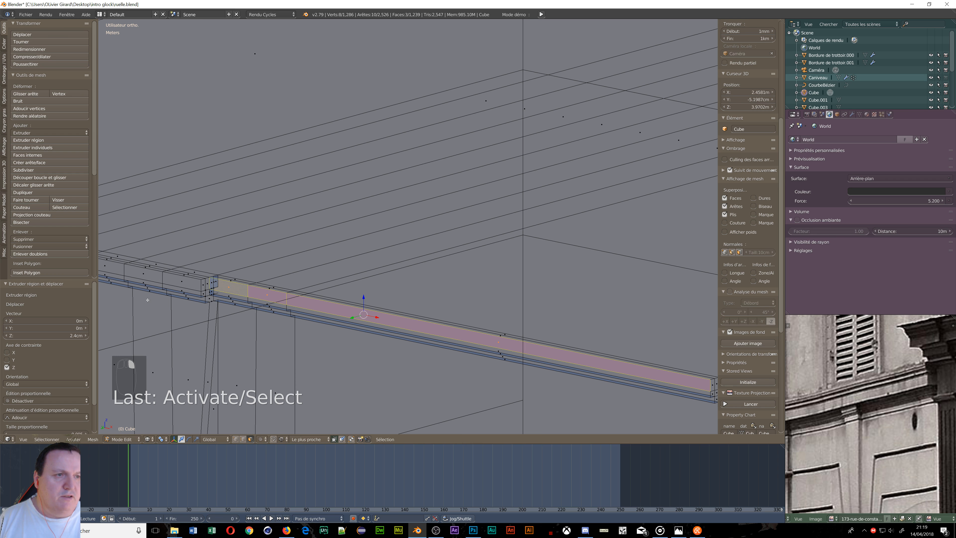
- Add the three matching top-band faces on the other side of the keystone to the selection, leaving out the narrow faces beneath them
middle_click_drag(147, 300, 682, 297)
middle_click_drag(497, 268, 568, 226)
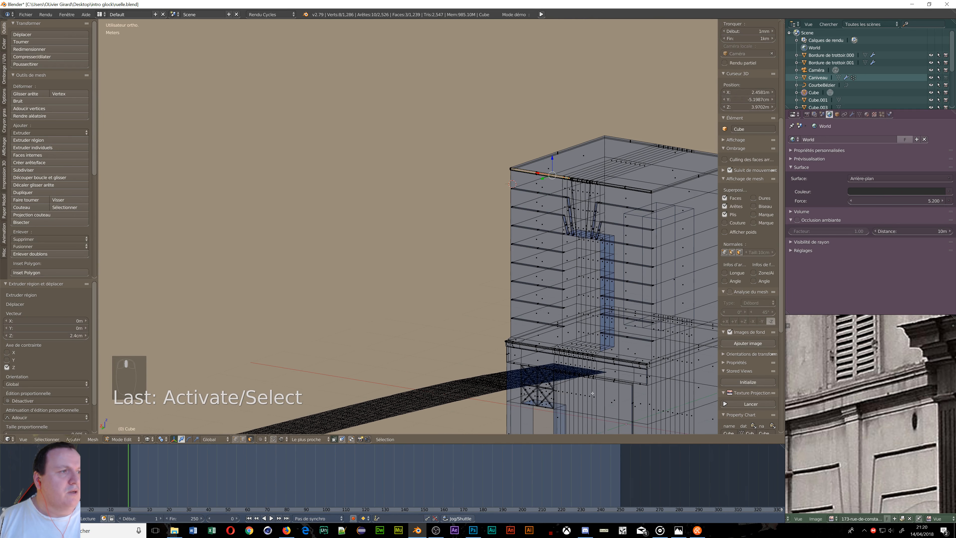
scroll(561, 186, "up", 5)
middle_click_drag(560, 186, 438, 399, "shift")
scroll(460, 346, "up", 6)
middle_click_drag(549, 287, 292, 298, "shift")
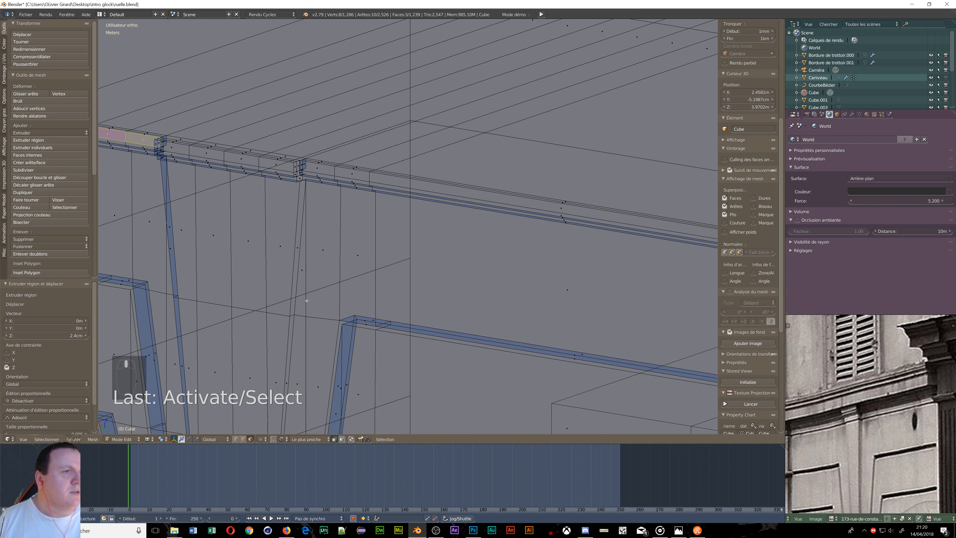
right_click(317, 172, "shift")
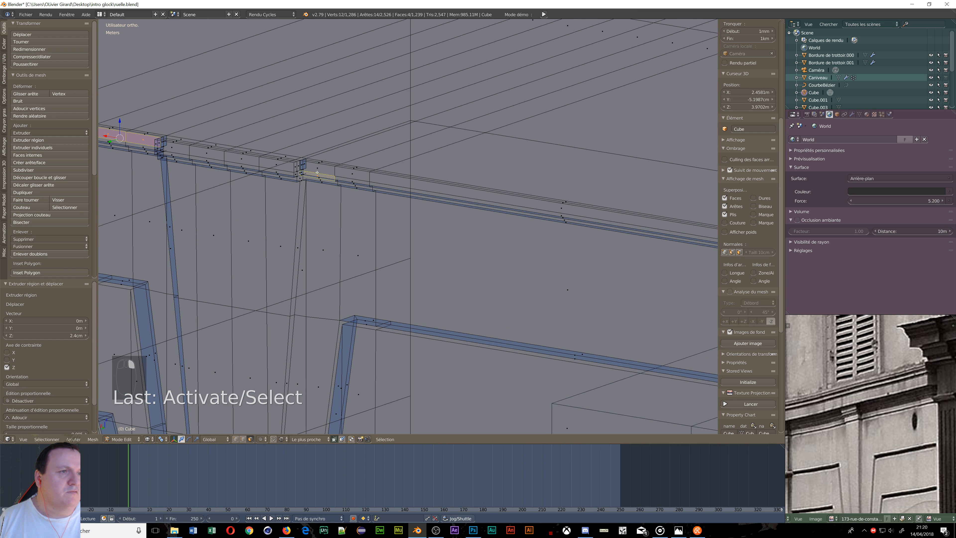
left_click(352, 177, "shift")
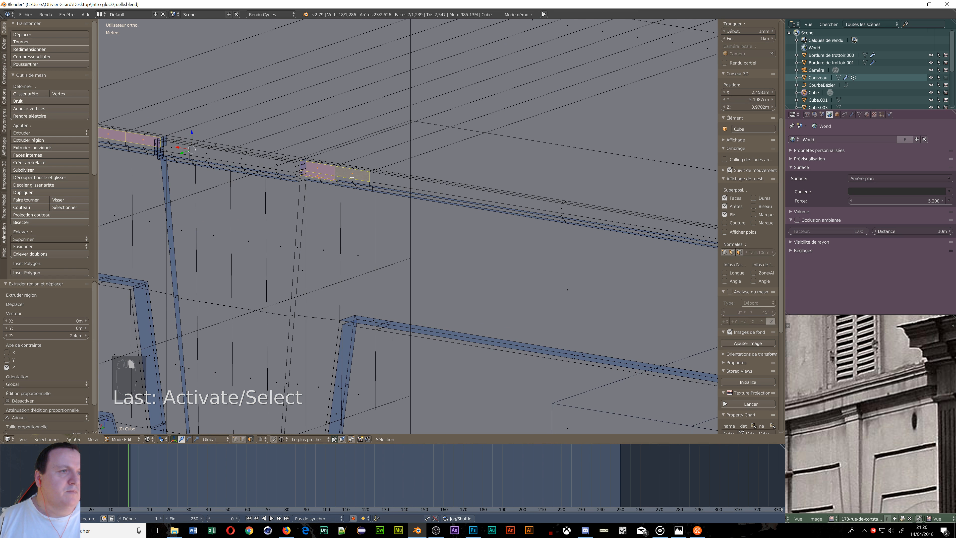
left_click(561, 205, "shift")
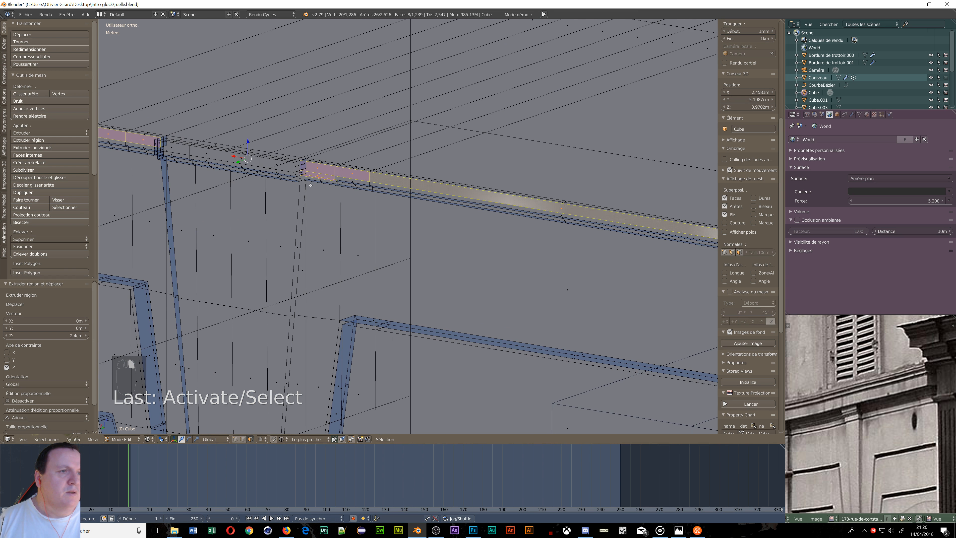
left_click(319, 177, "shift")
right_click_drag(320, 179, 319, 178, "shift")
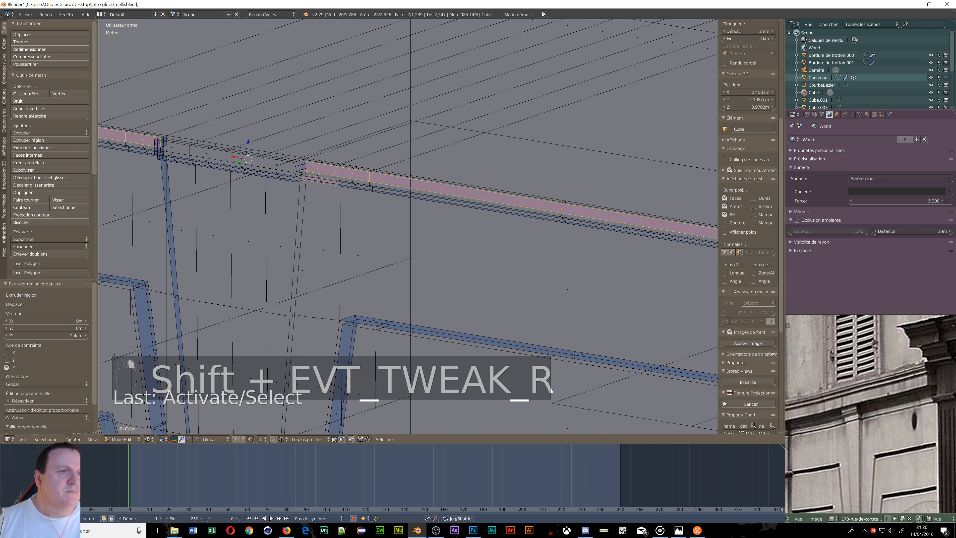
right_click(320, 181, "shift")
- Extrude the six selected band faces 1.2 cm along the global Y axis, and move them a further 1.3 cm along Y
middle_click_drag(320, 180, 373, 213)
scroll(373, 214, "down", 3)
scroll(373, 213, "up", 4)
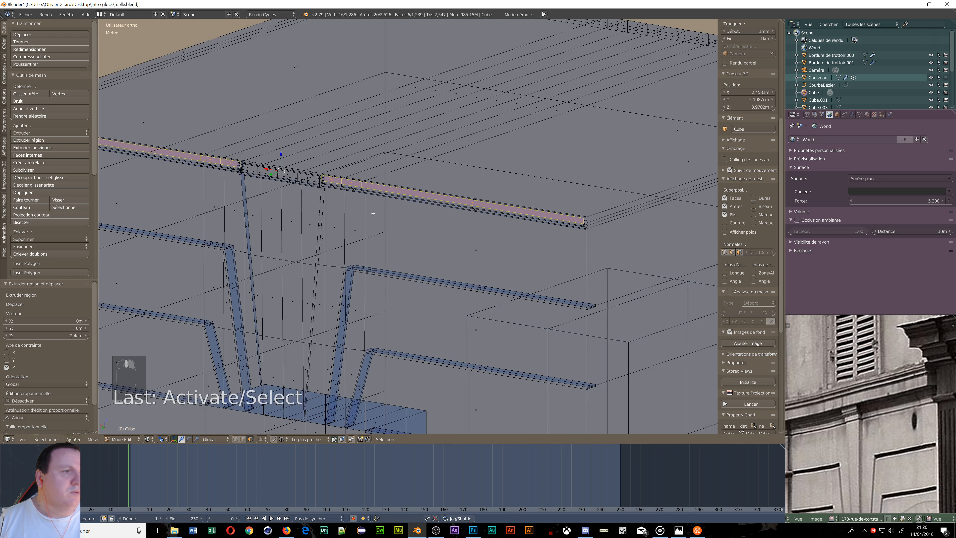
scroll(373, 213, "up", 1)
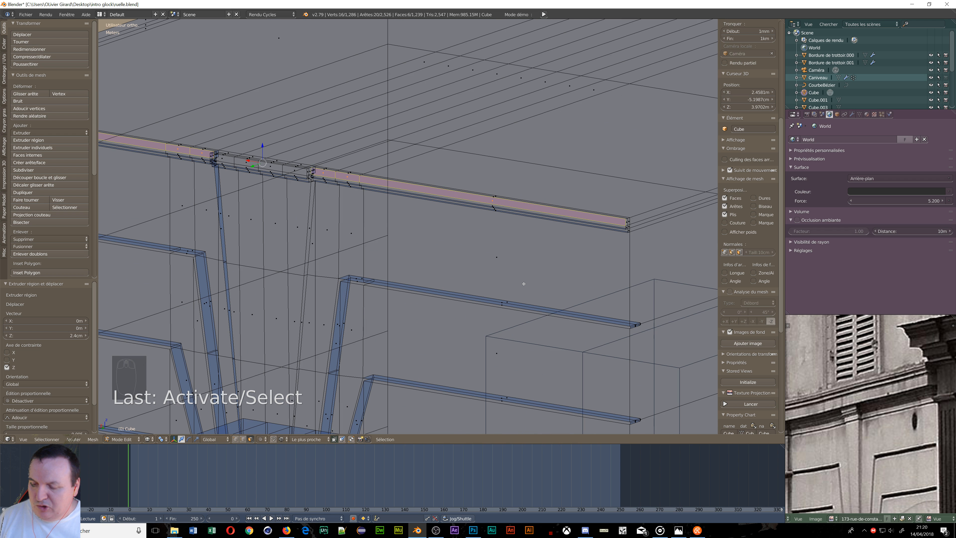
key("e")
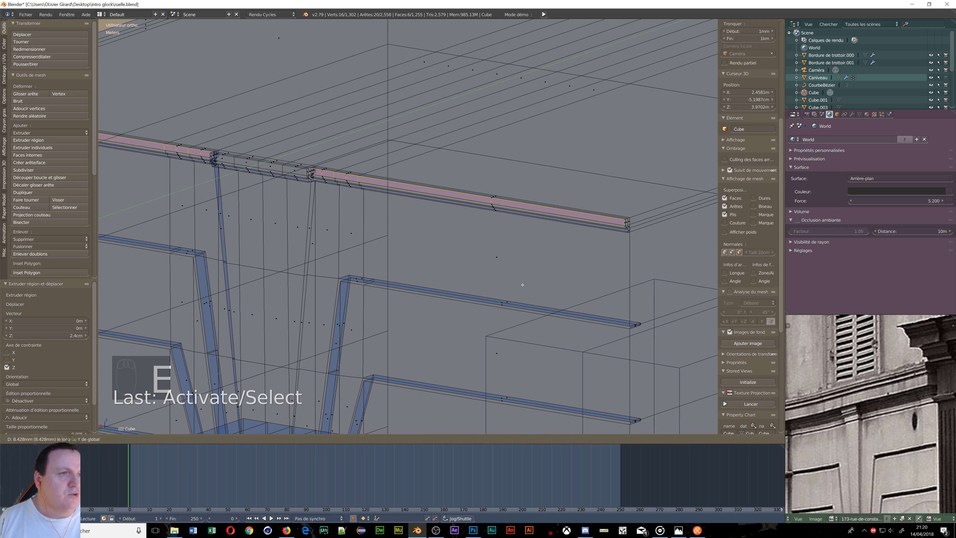
left_click(522, 286)
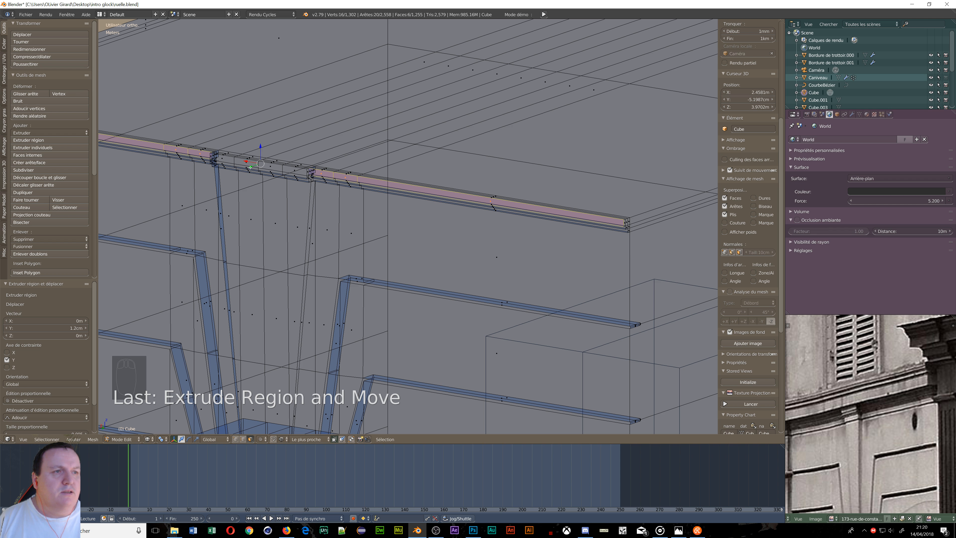
key("g")
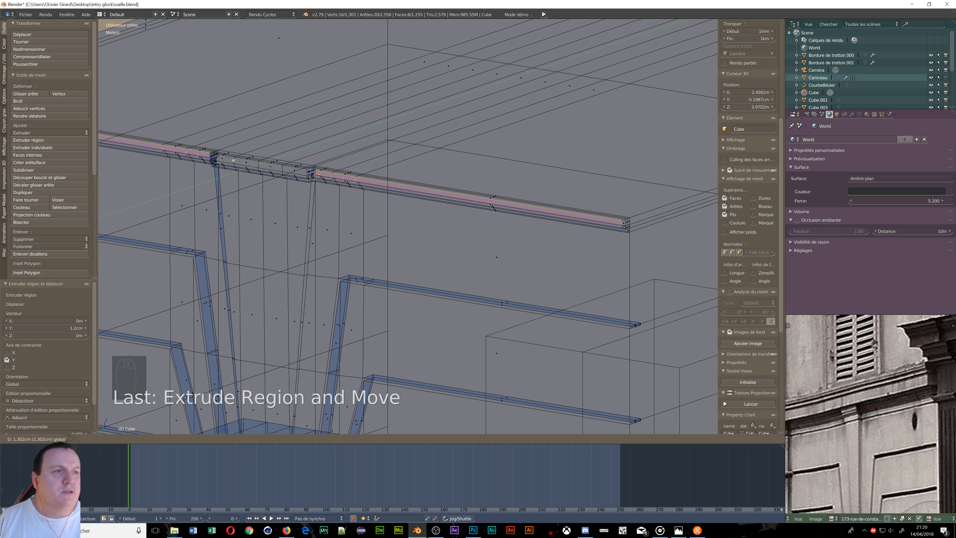
left_click(233, 160)
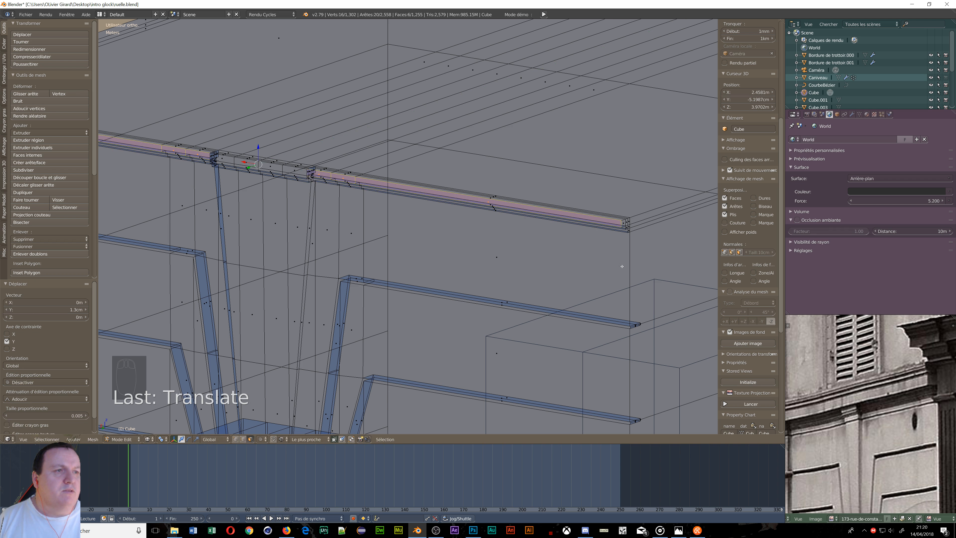
- Select the building's entire mesh and remove its duplicate vertices
middle_click_drag(622, 266, 394, 245)
key("a")
key("a")
key("a")
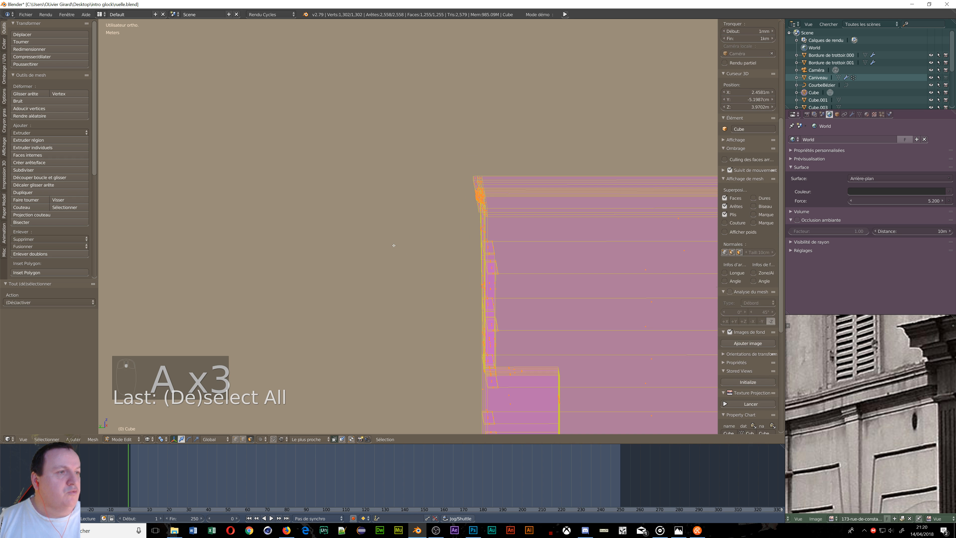
left_click(41, 254)
- Deselect the whole mesh and display the building in solid shading
middle_click_drag(310, 128, 343, 168)
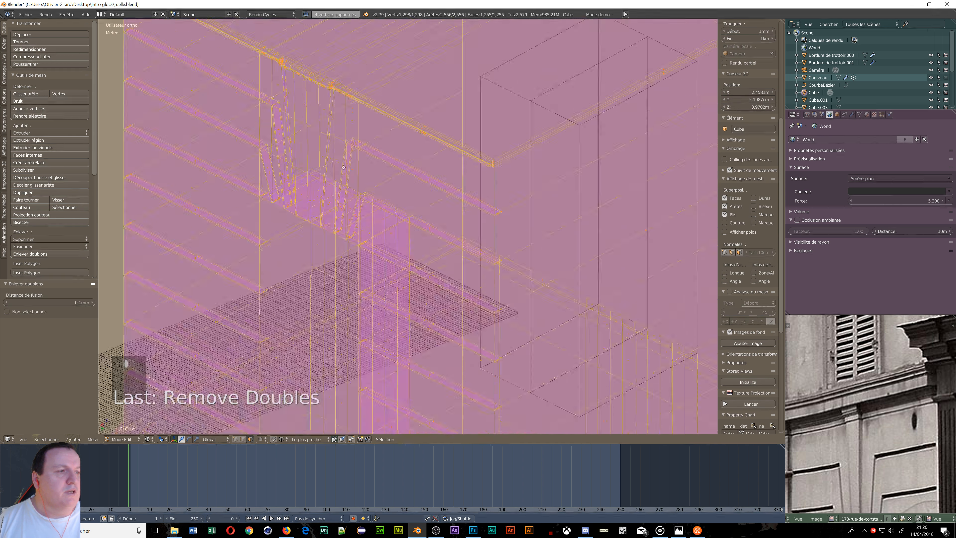
scroll(343, 168, "down", 10)
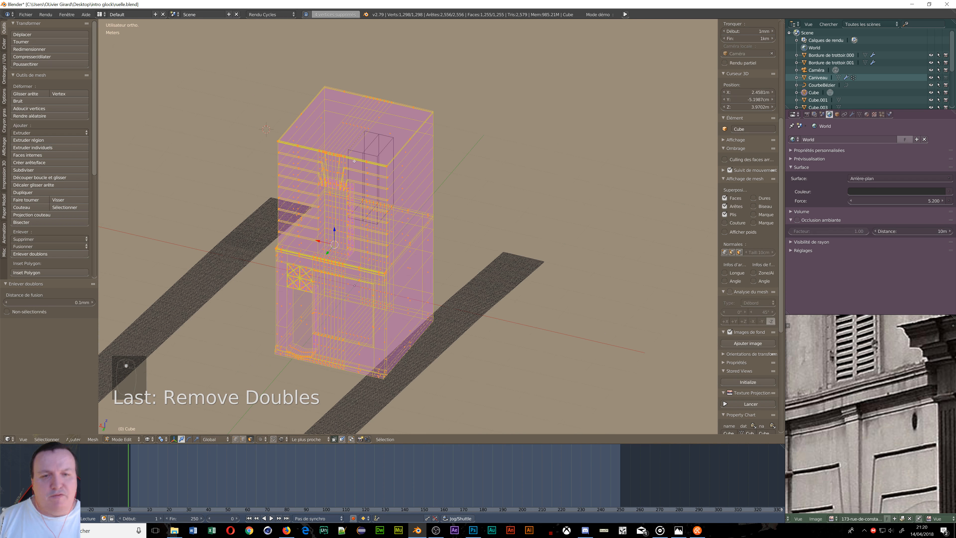
scroll(354, 160, "up", 5)
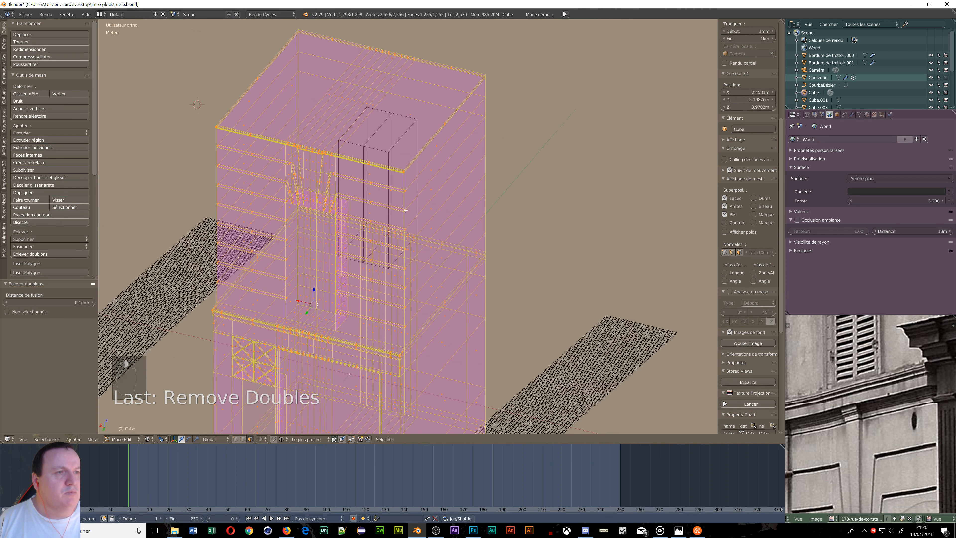
mouse_move(361, 174)
middle_mouse_down()
mouse_move(387, 194)
mouse_move(368, 186)
middle_mouse_up()
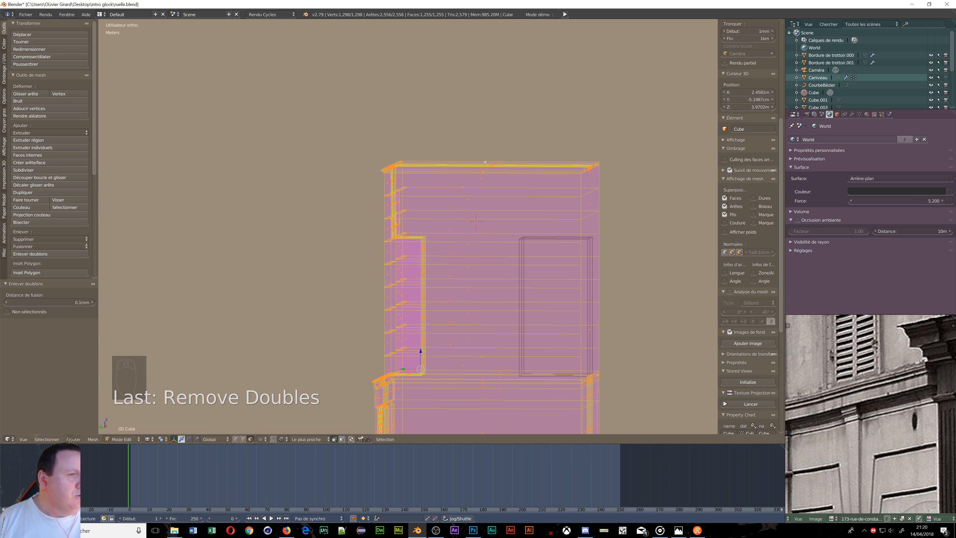
middle_click_drag(453, 222, 458, 236)
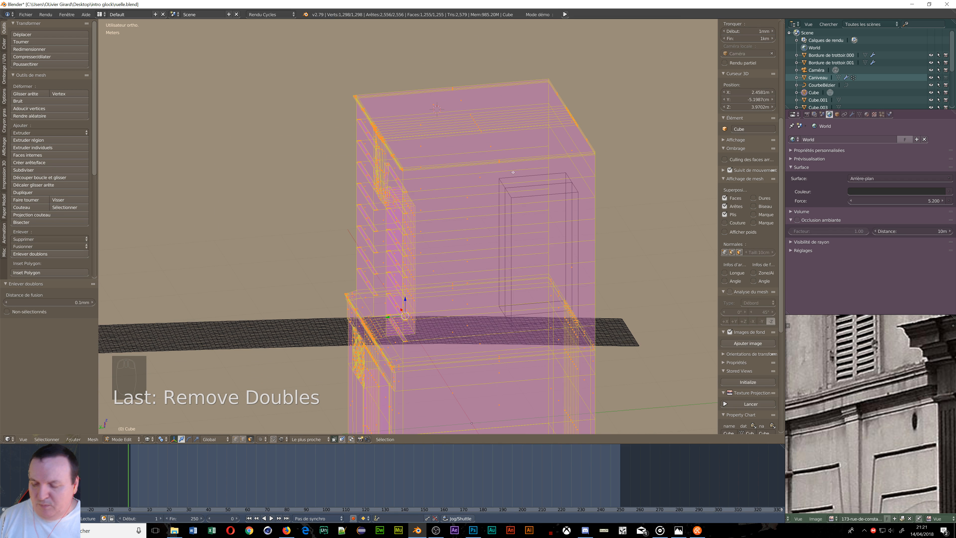
key("a")
middle_click_drag(517, 154, 490, 151)
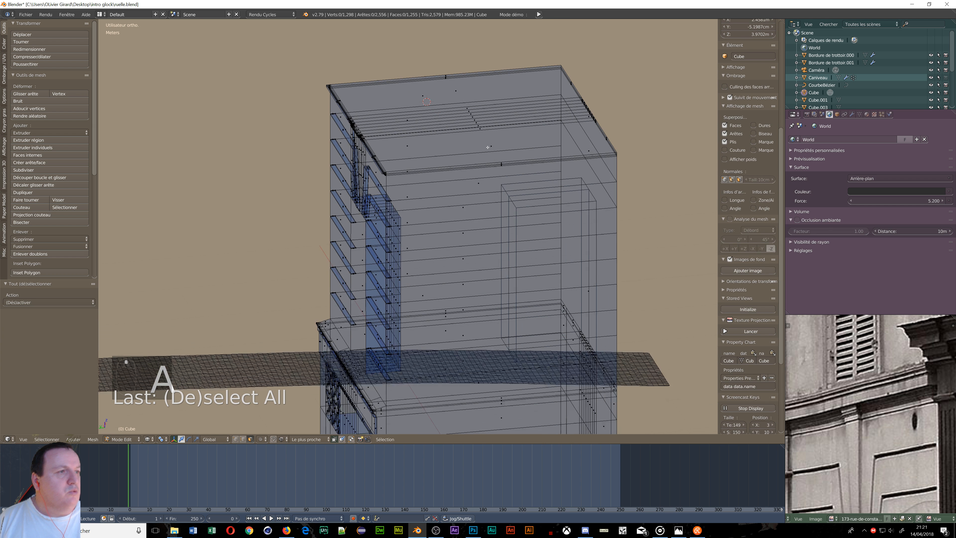
scroll(488, 150, "up", 2)
key("z")
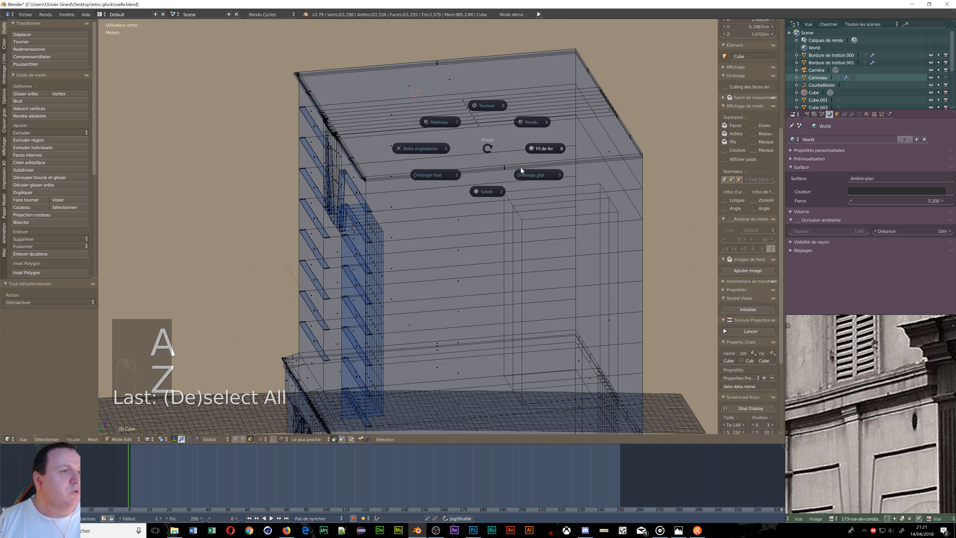
left_click(493, 190)
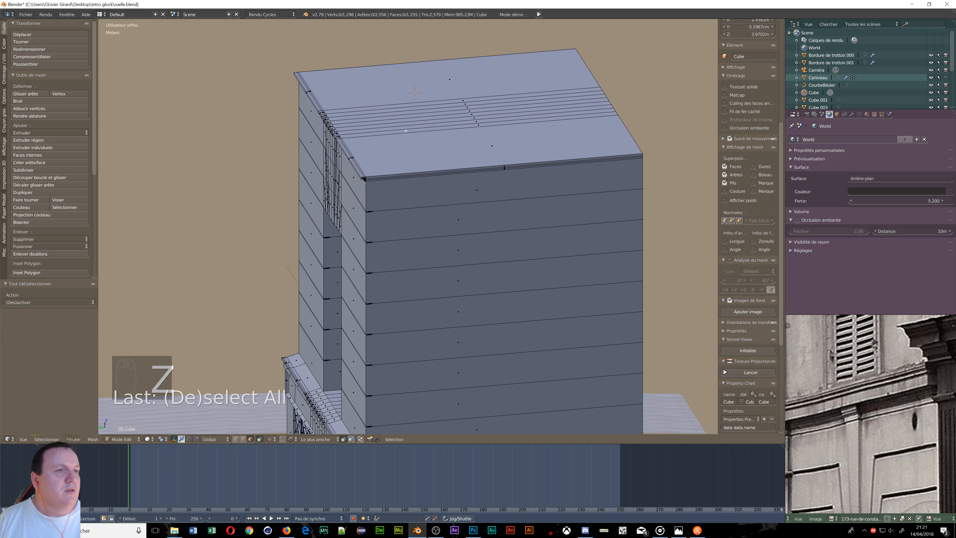
- Select the large faces on top of the building and the narrow top faces along its facade edge
scroll(406, 131, "up", 2)
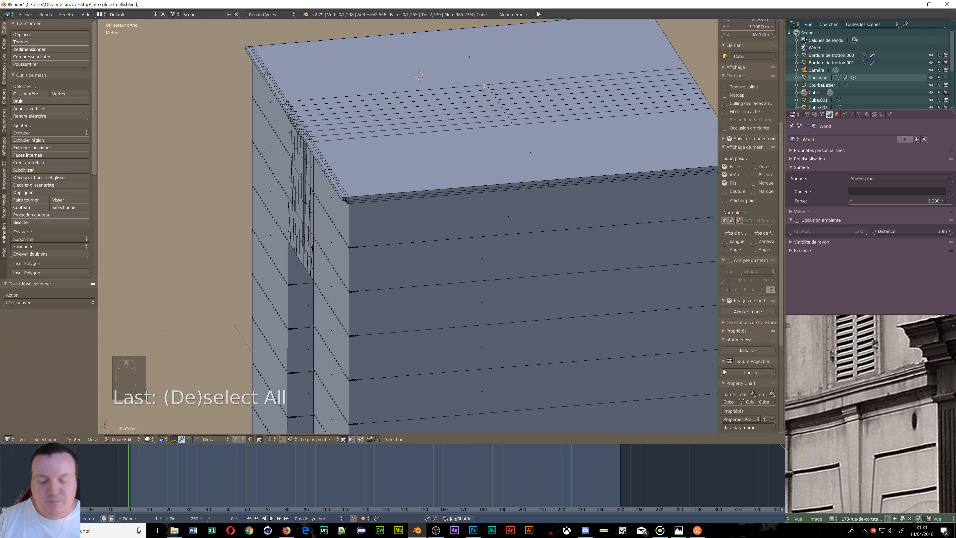
key("c")
mouse_move(472, 57)
left_mouse_down()
mouse_move(469, 41)
mouse_move(521, 137)
left_mouse_up()
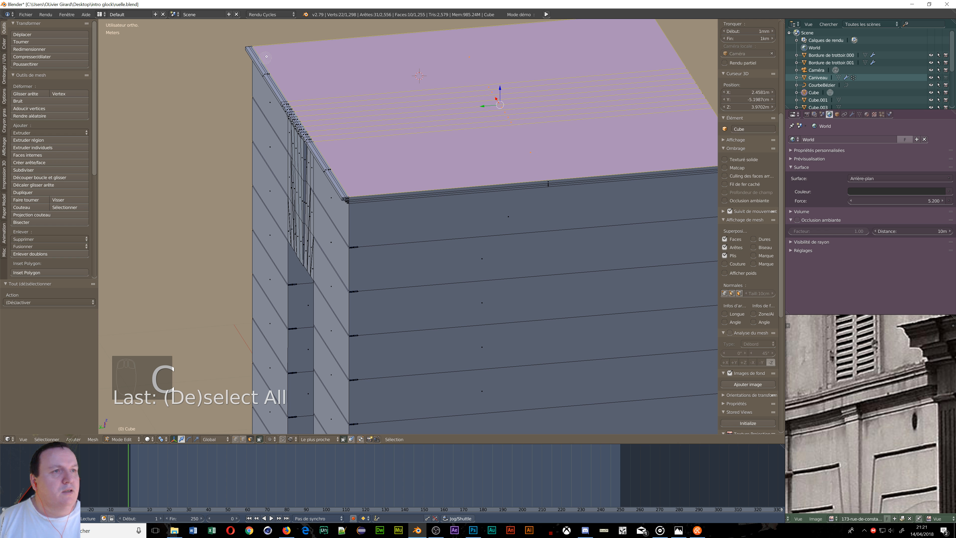
mouse_move(266, 56)
left_mouse_down()
mouse_move(281, 96)
mouse_move(336, 171)
left_mouse_up()
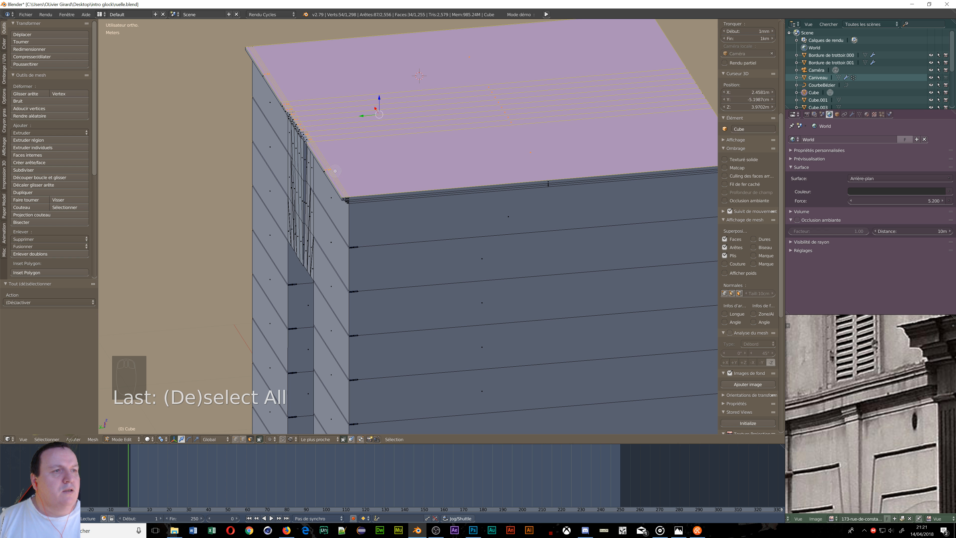
right_click(309, 119)
- Add the missed narrow top faces around the keystone to the selection, and drop the stray vertical face picked up with them
scroll(306, 114, "up", 10)
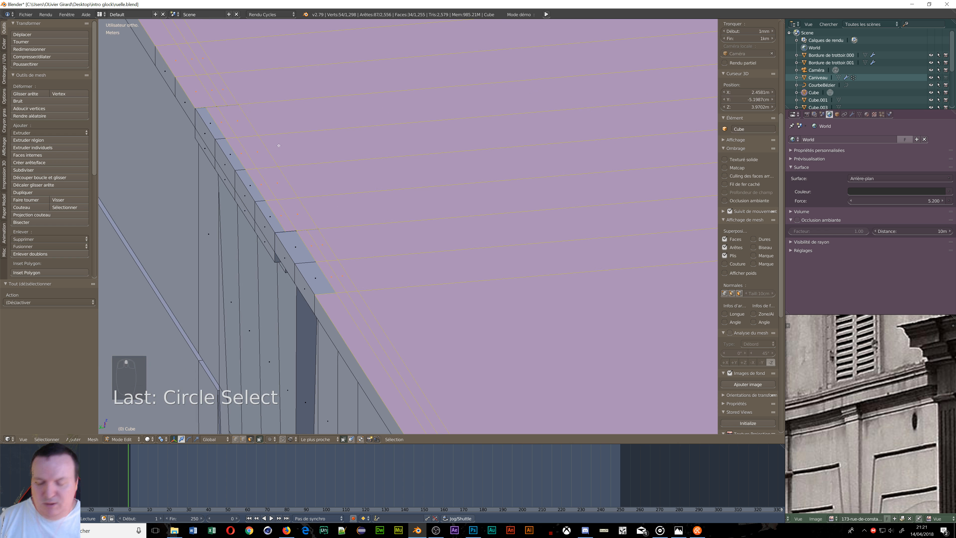
key("c")
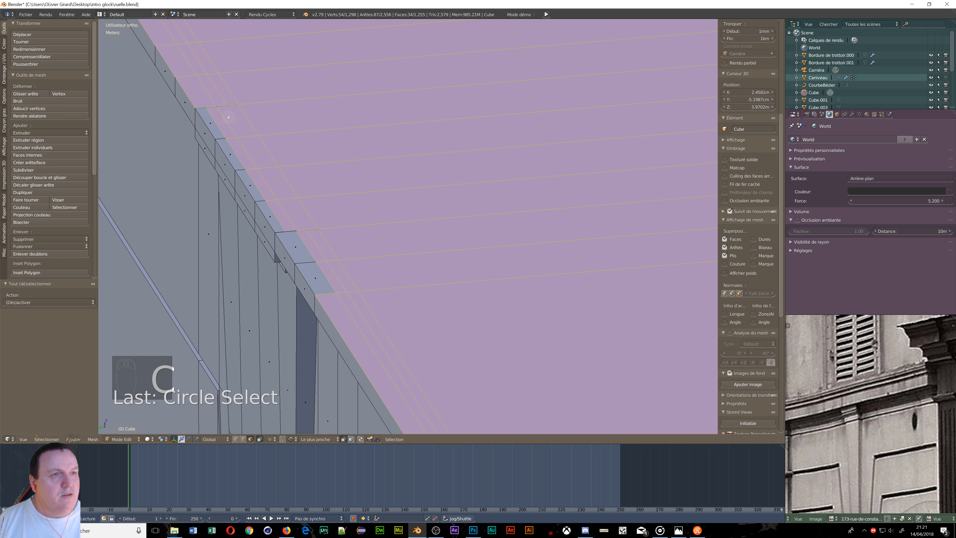
mouse_move(217, 120)
left_mouse_down()
mouse_move(270, 226)
mouse_move(314, 274)
left_mouse_up()
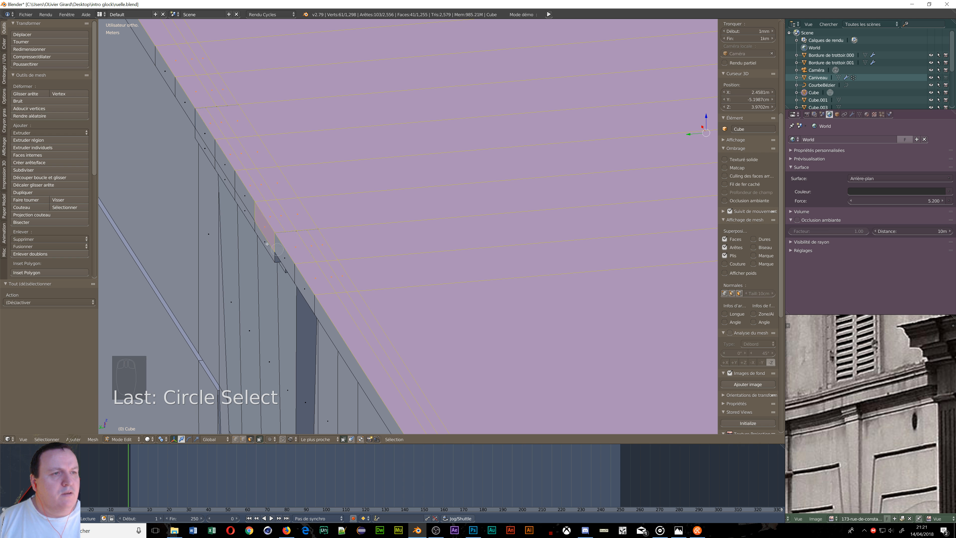
middle_click(261, 227)
- Extrude the building's selected top faces 11.3 cm along global Z, and extrude them again by 3.91 cm along Z
scroll(286, 200, "down", 5)
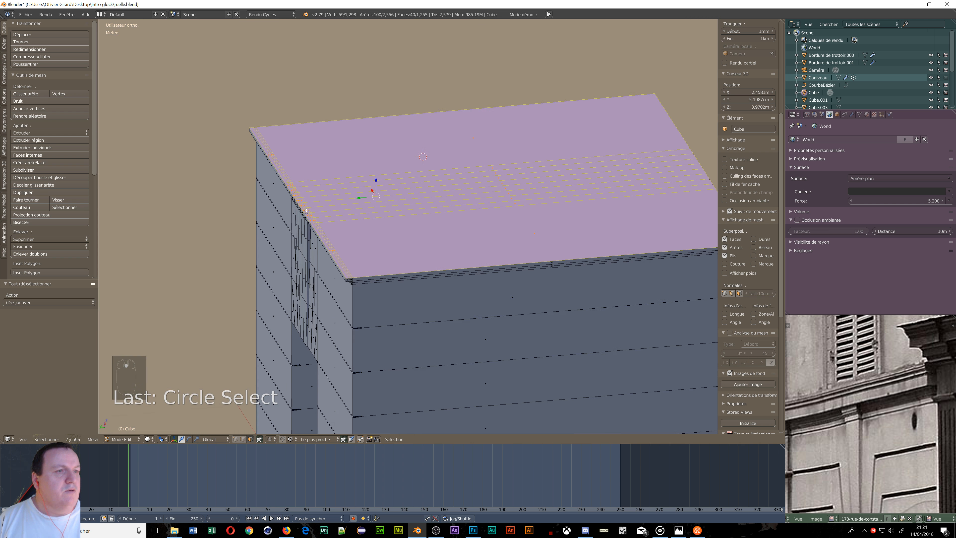
scroll(589, 201, "up", 1)
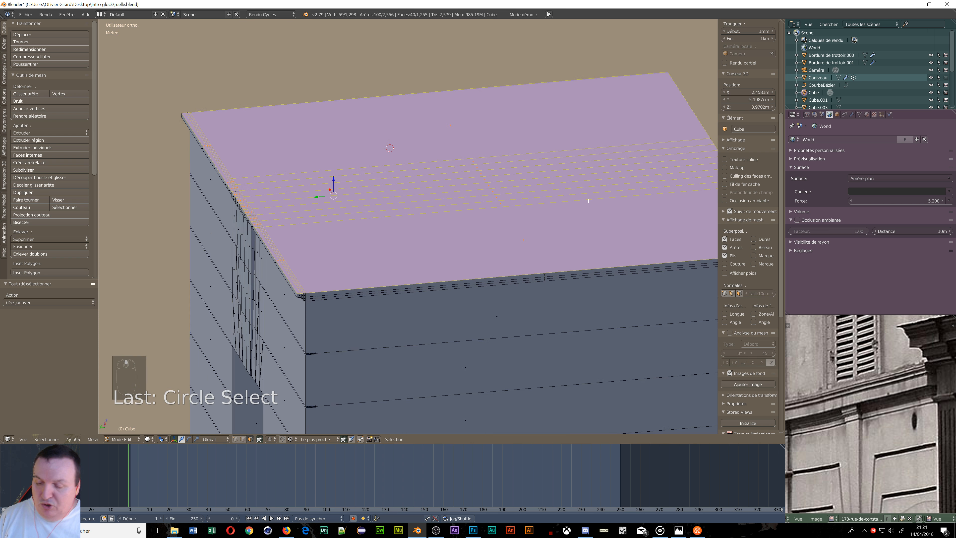
key("e")
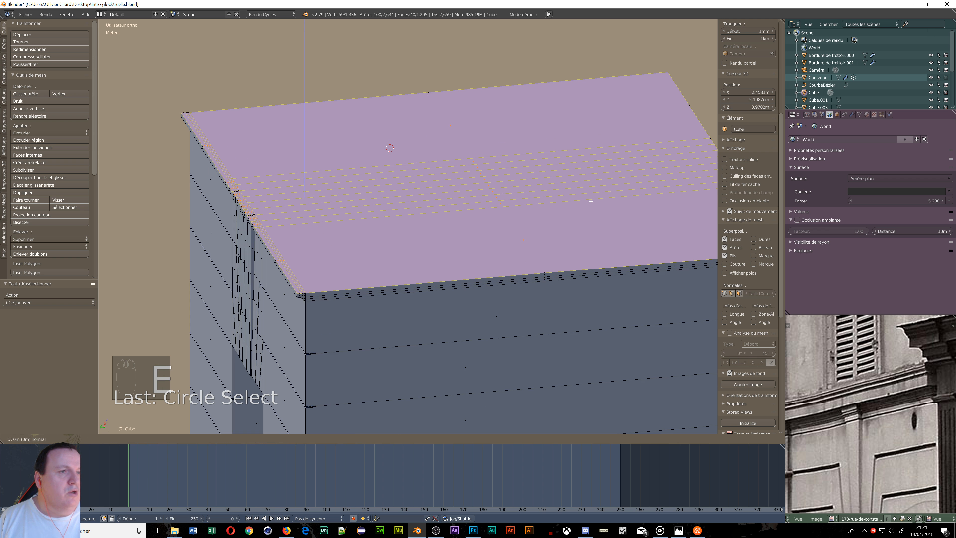
key("z")
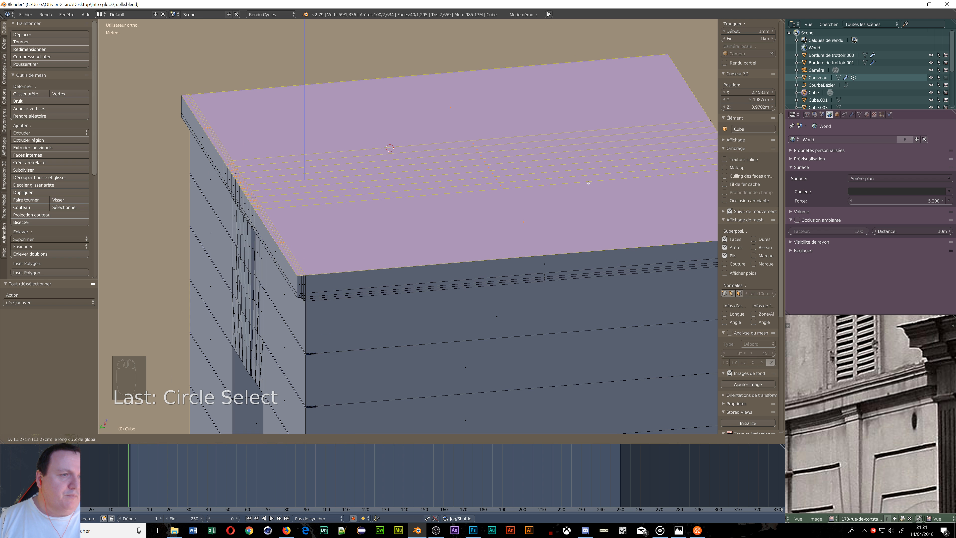
left_click(589, 183)
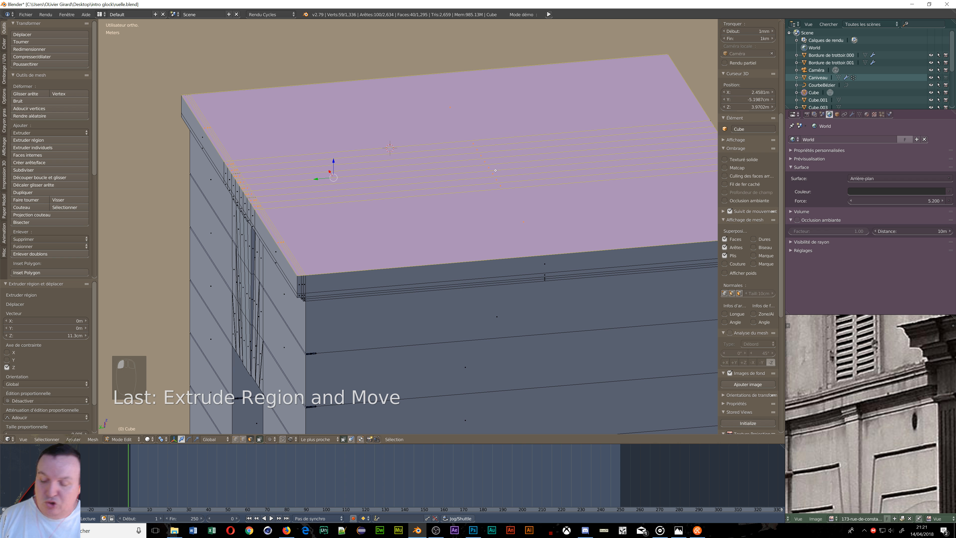
key("e")
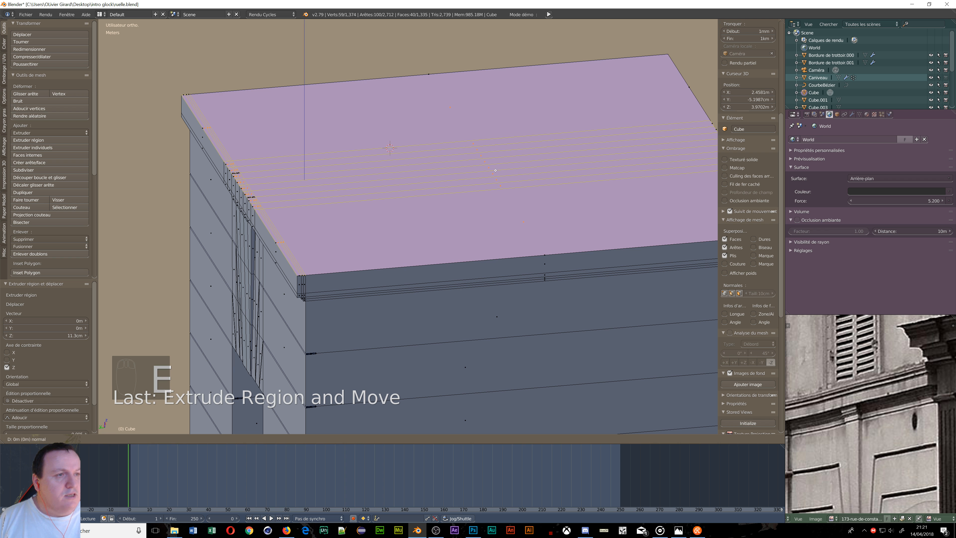
key("z")
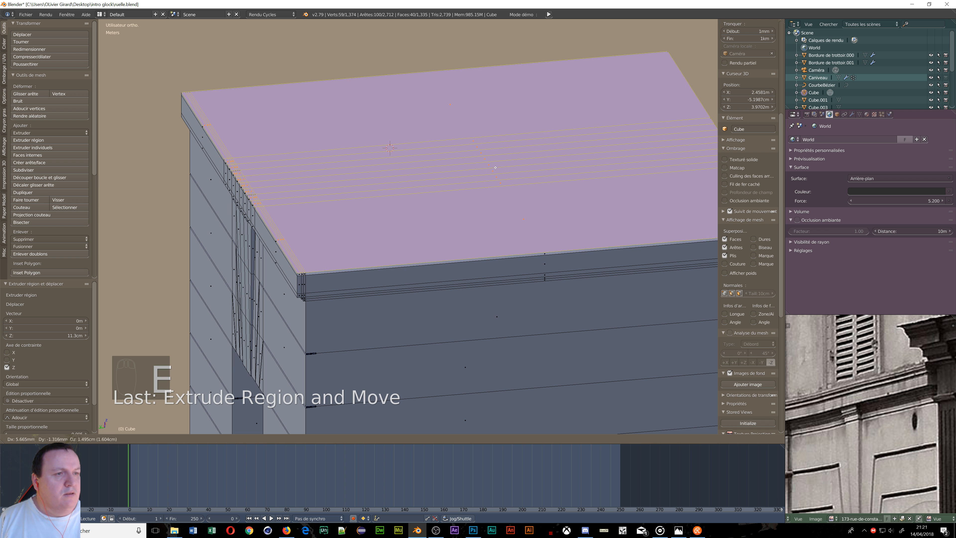
key("z")
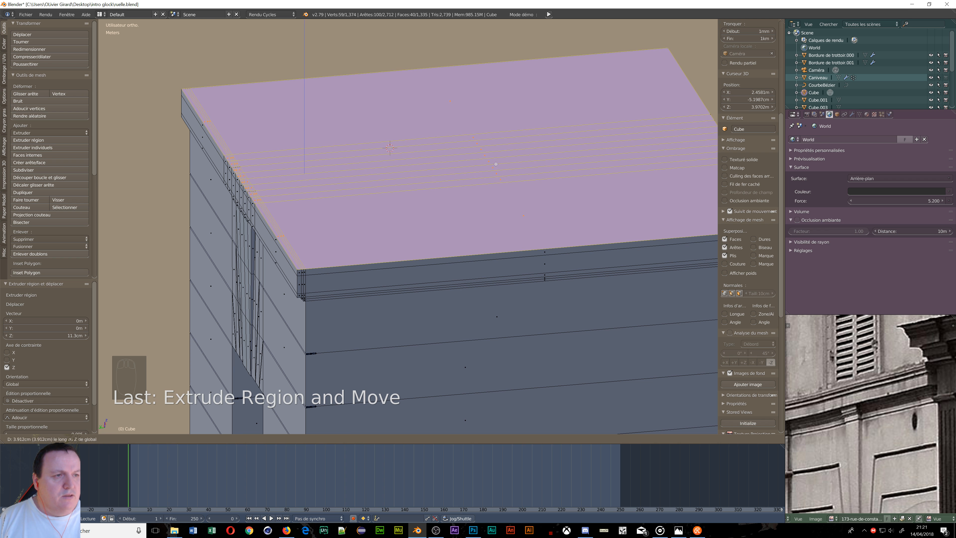
left_click(496, 164)
- Switch to vertex selection and snap the 3D cursor to the middle vertex on the roof's back edge, opposite the facade
scroll(541, 160, "down", 2)
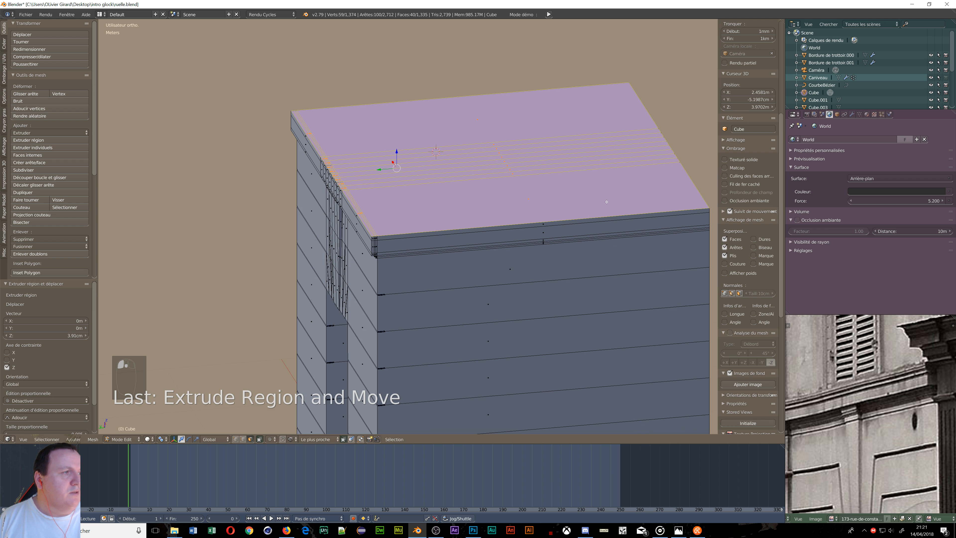
middle_click_drag(607, 202, 404, 285, "shift")
scroll(428, 279, "up", 2)
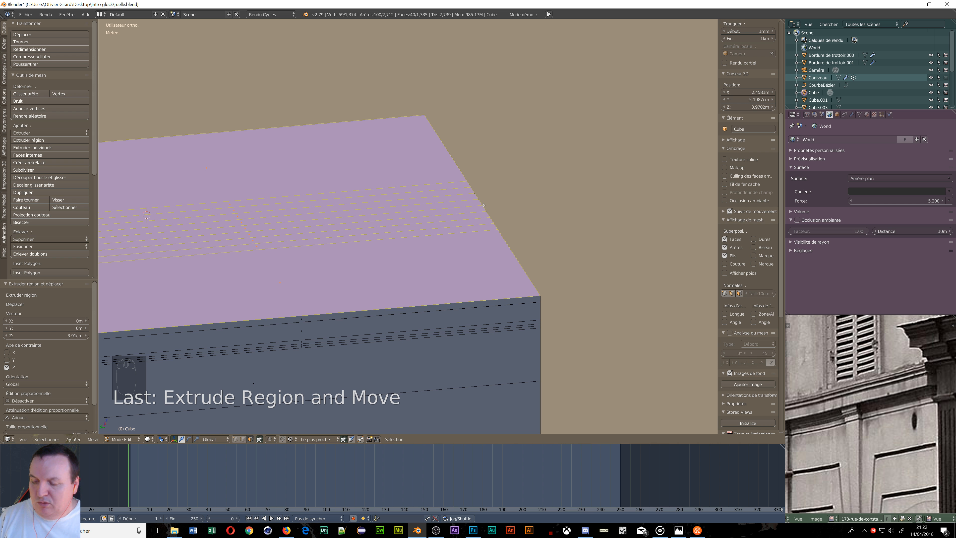
key("ctrl+Tab")
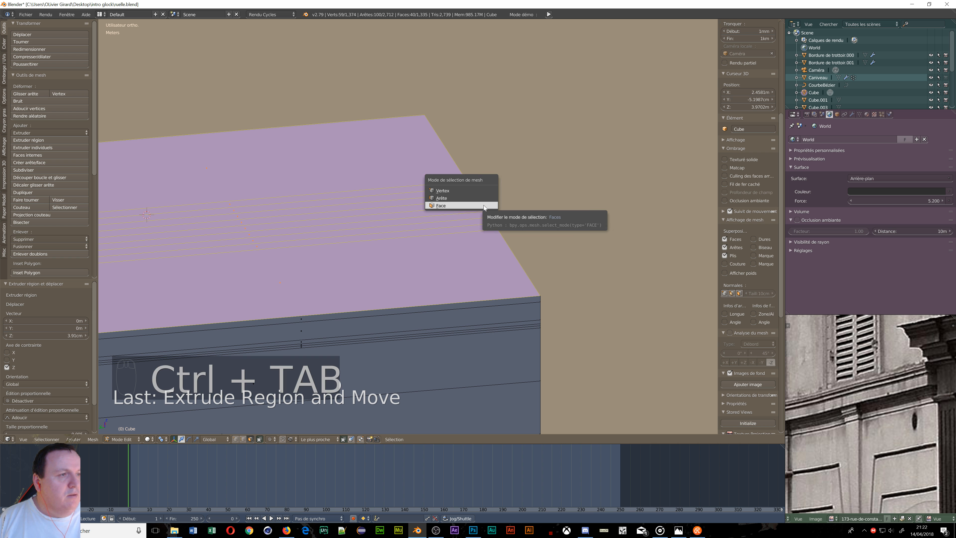
left_click(467, 189)
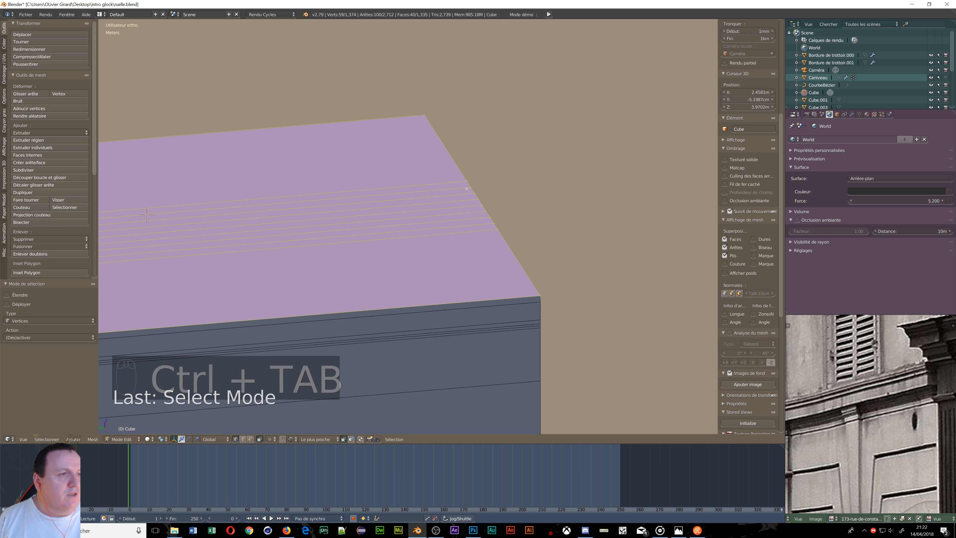
scroll(467, 189, "up", 5)
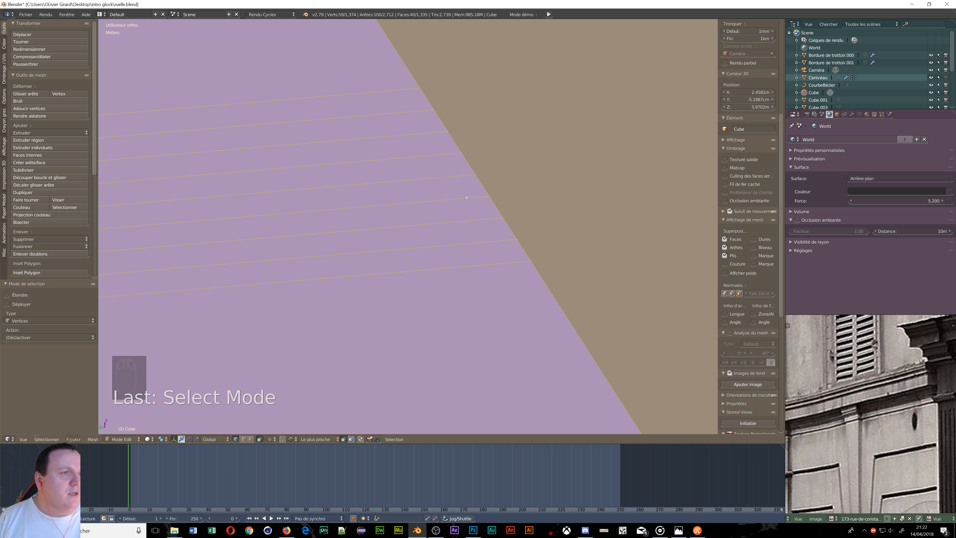
right_click(475, 174)
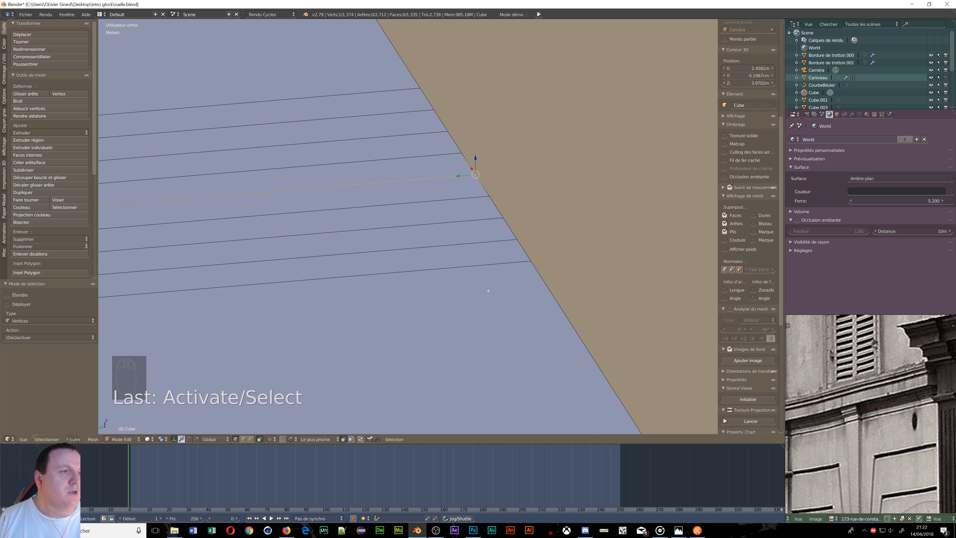
scroll(403, 154, "down", 6)
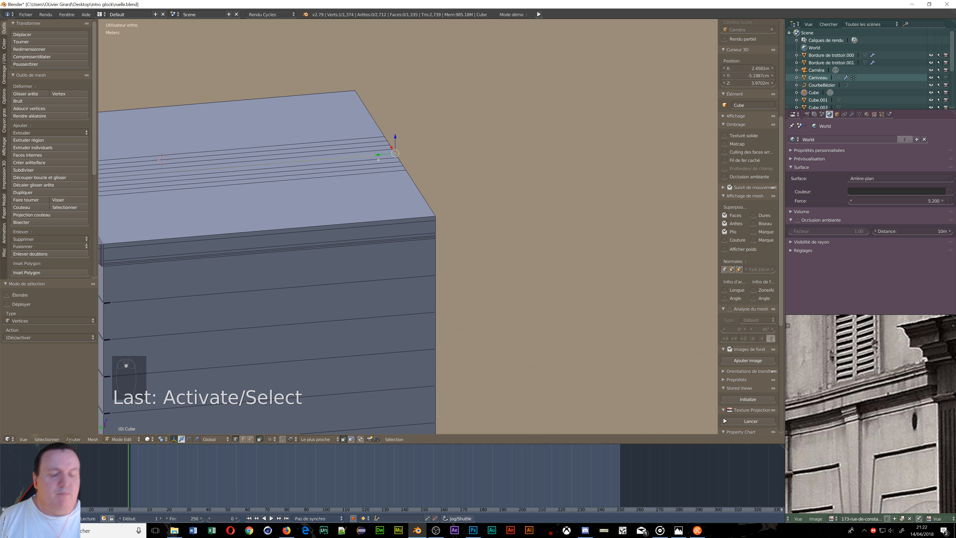
key("shift+s")
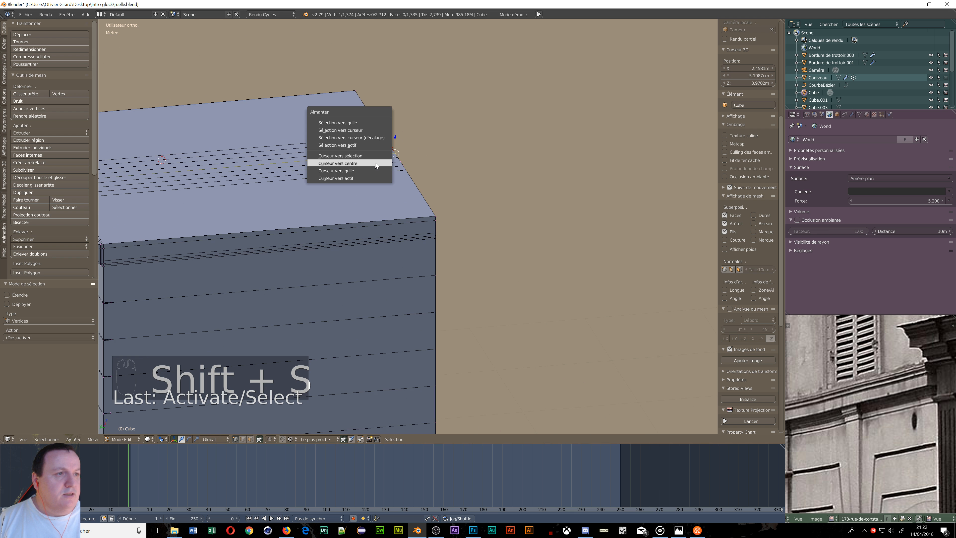
left_click(369, 156)
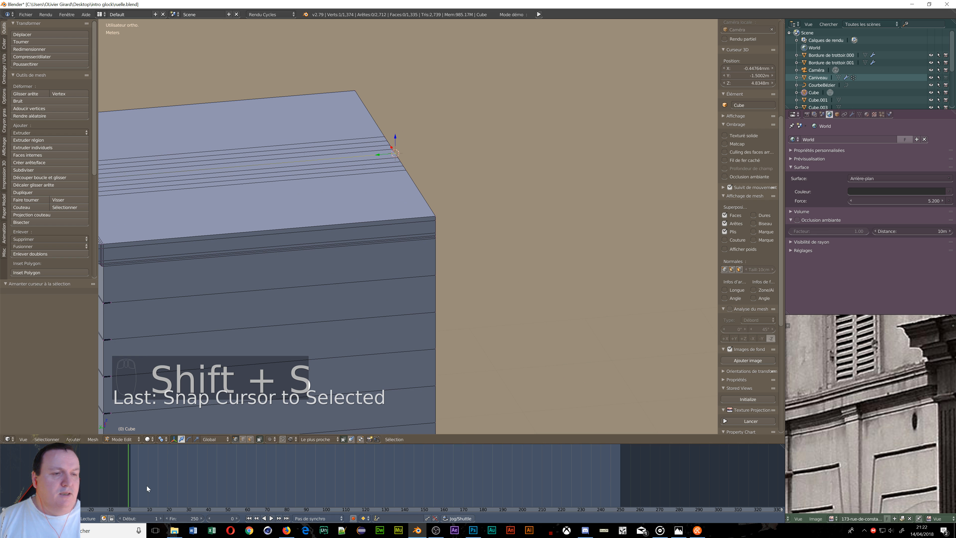
- Set the transformation pivot point to the 3D cursor
left_click(151, 440)
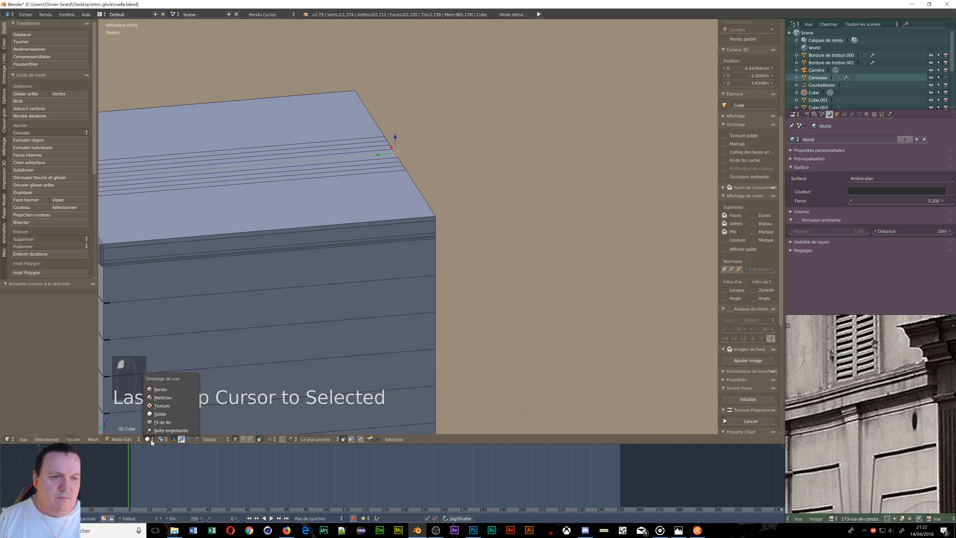
left_click(163, 440)
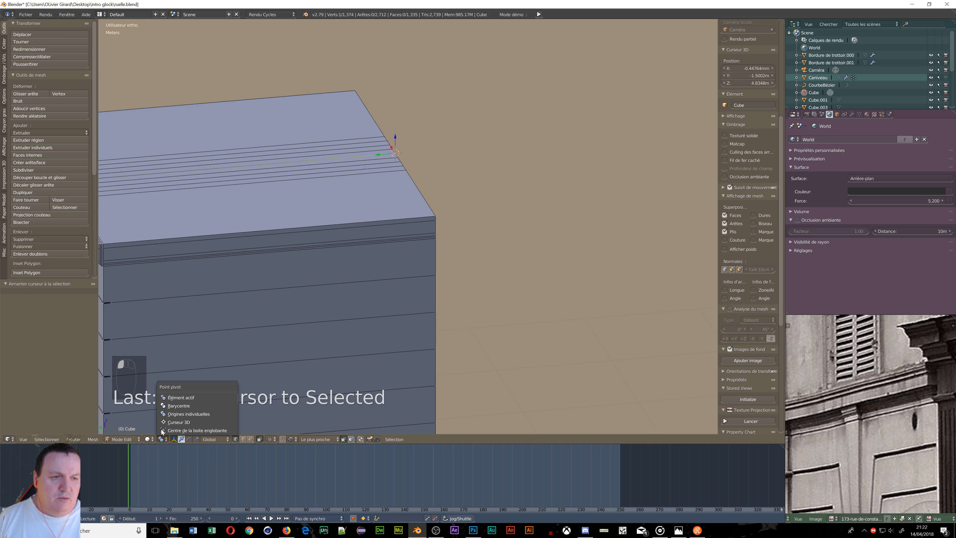
left_click(175, 416)
- Switch to face selection and select the ten large faces covering the roof
scroll(178, 403, "down", 3)
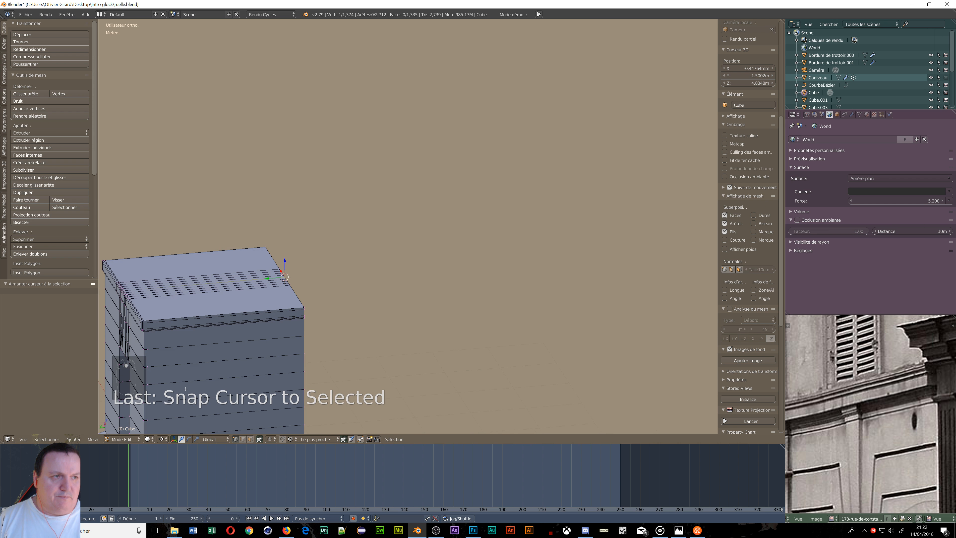
scroll(190, 378, "up", 5)
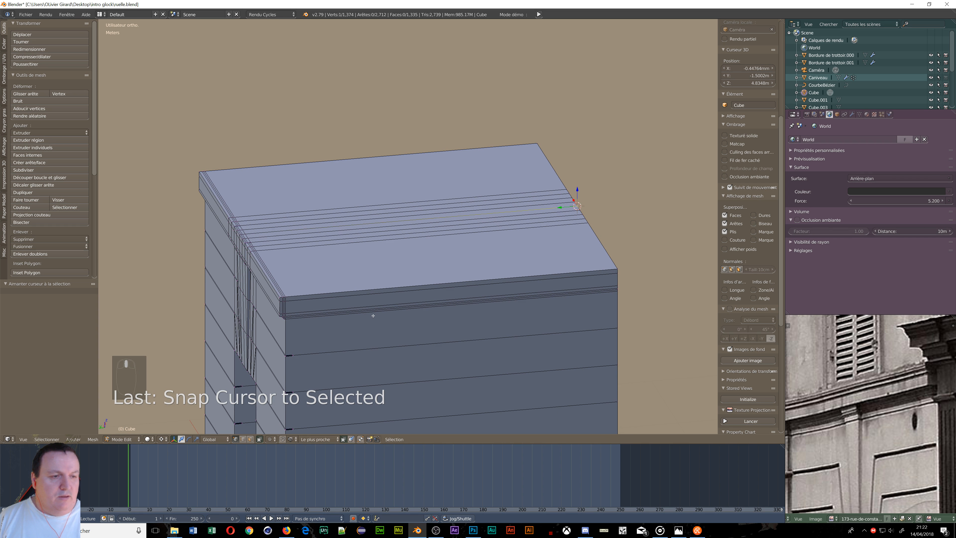
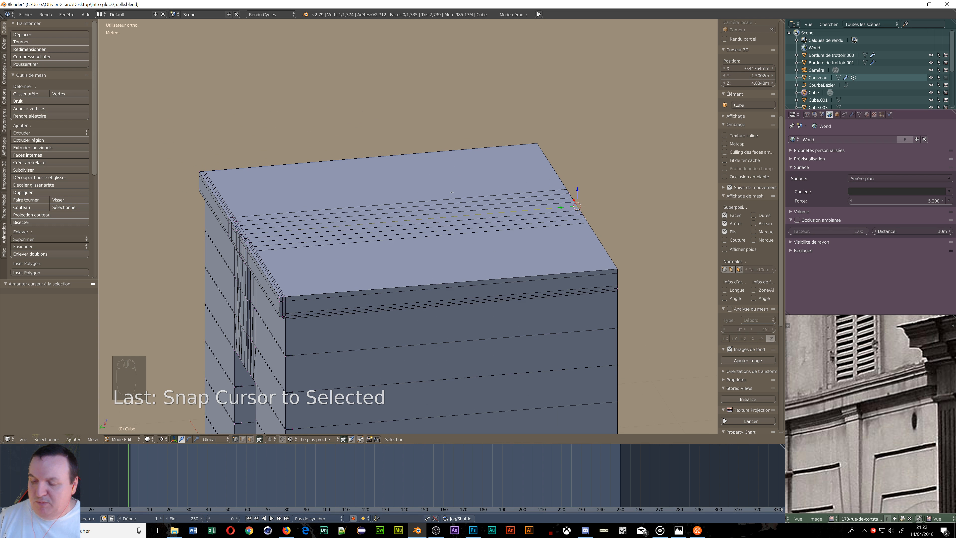
key("ctrl+Tab")
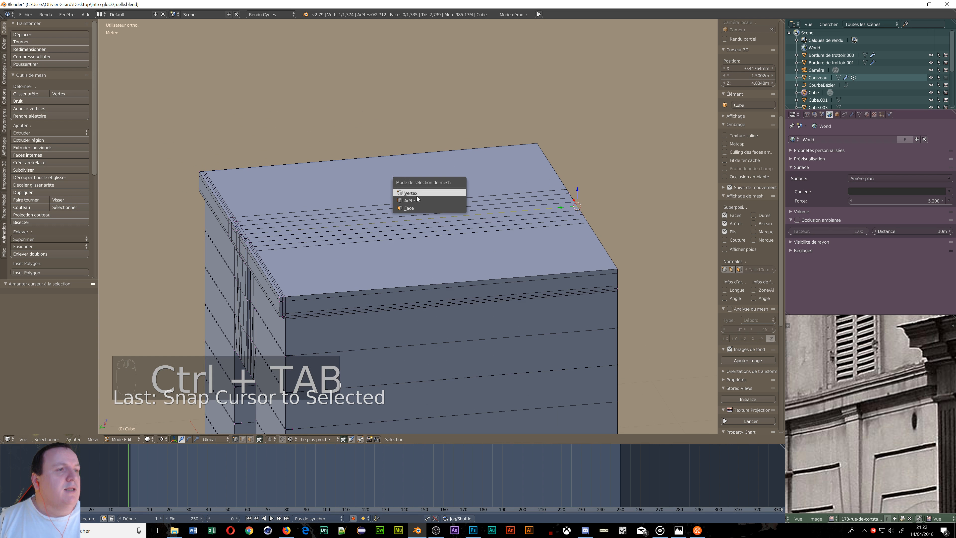
left_click(414, 208)
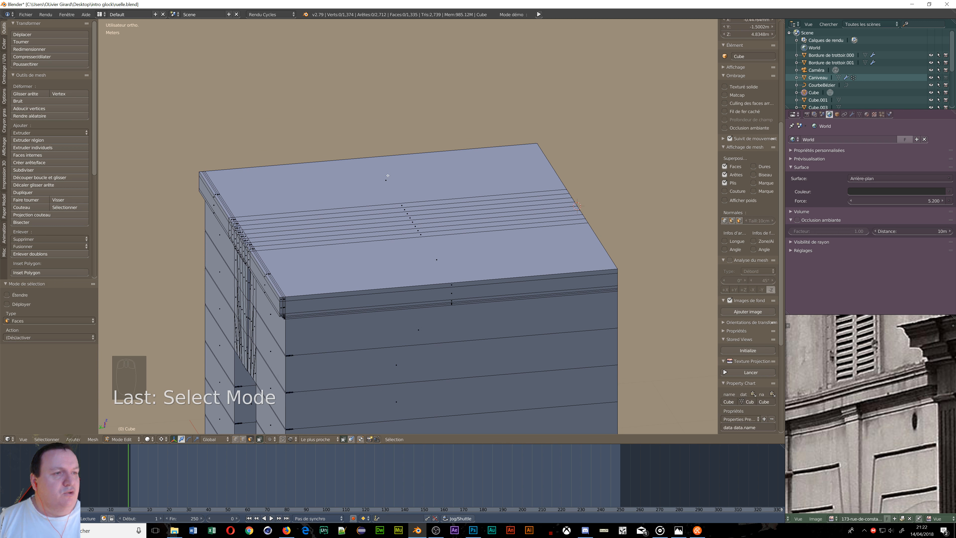
key("c")
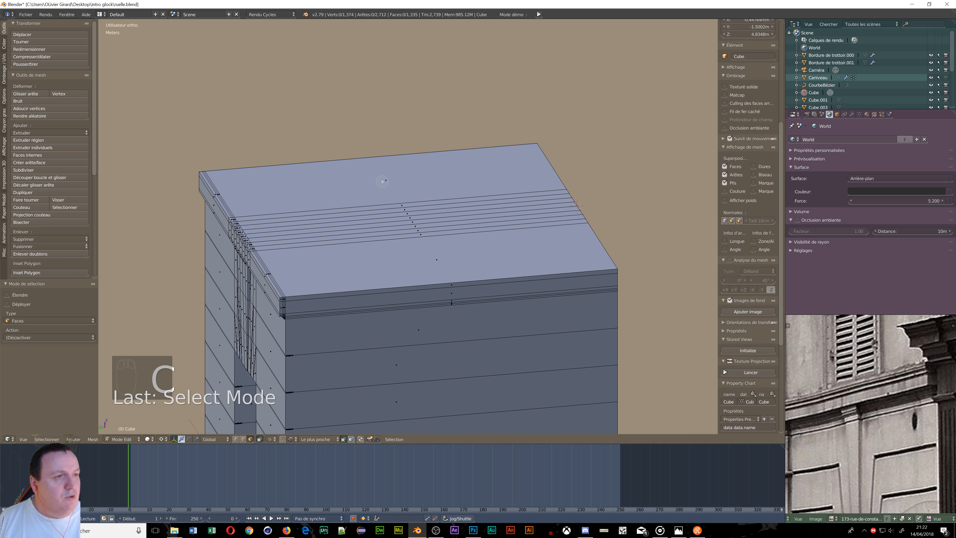
left_click_drag(384, 181, 425, 256)
right_click(302, 228)
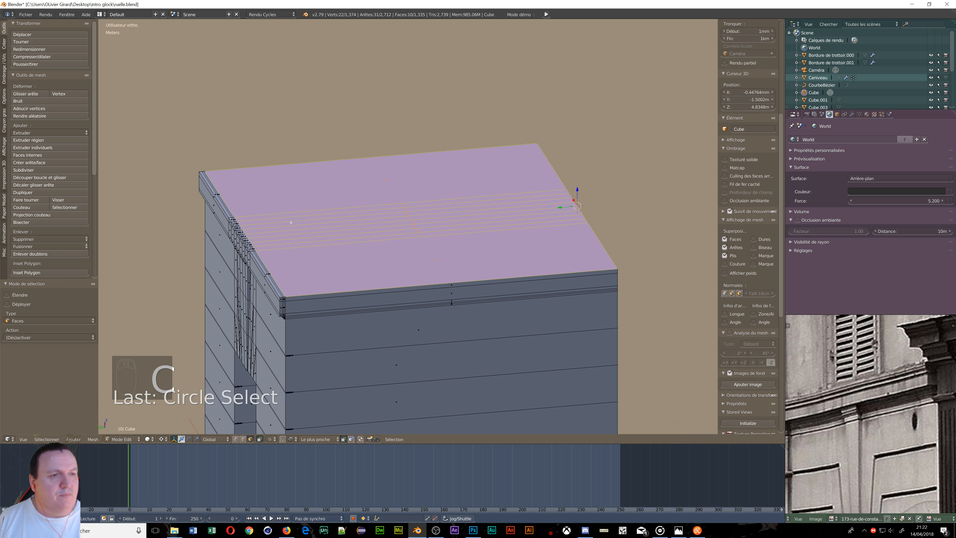
- Add the thirty narrow faces running along the roof's facade-side edge to the selected roof faces
scroll(289, 222, "up", 4)
middle_click_drag(228, 198, 476, 197, "shift")
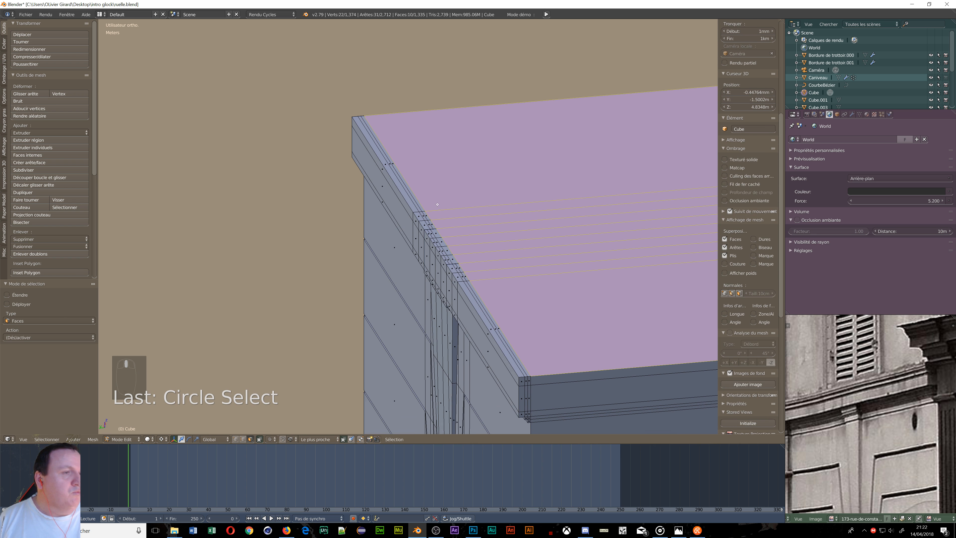
key("c")
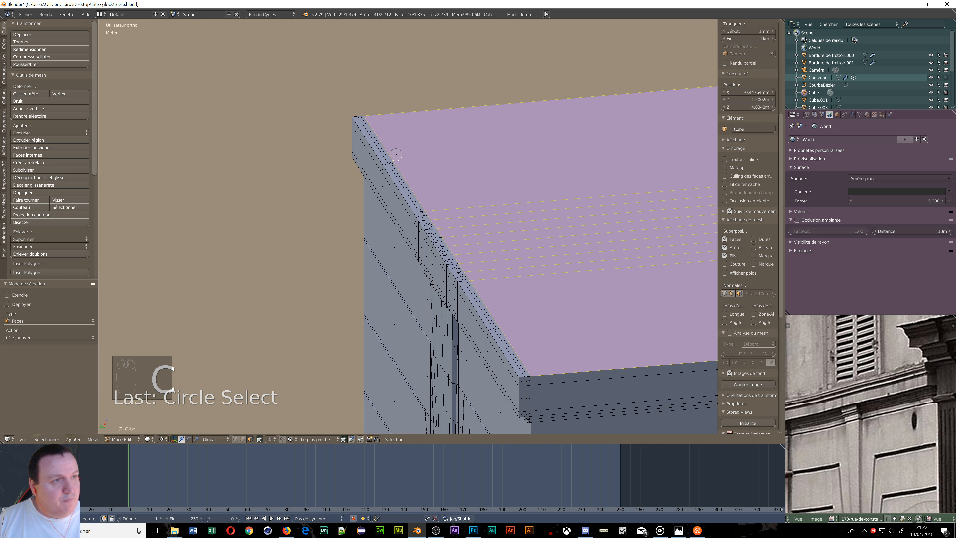
left_click_drag(391, 155, 400, 165)
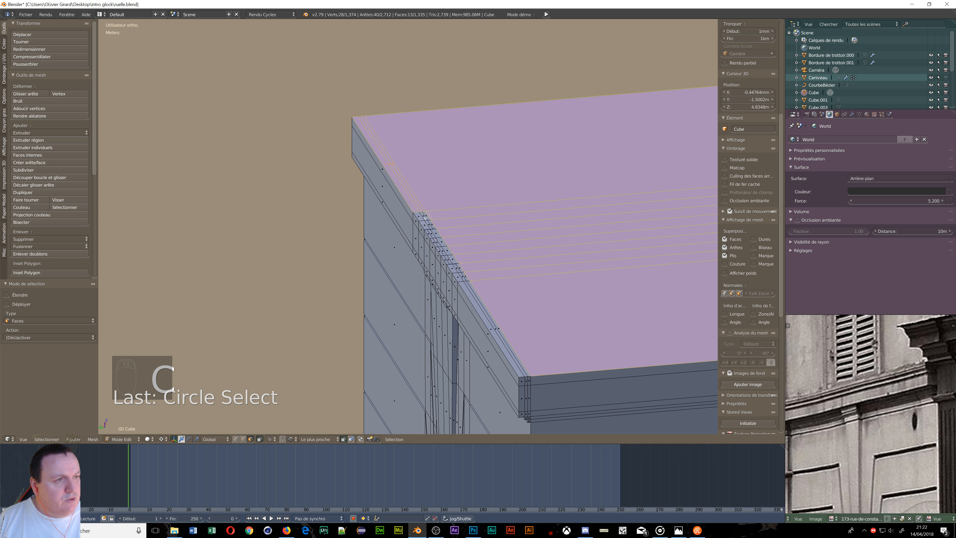
left_click_drag(425, 218, 477, 296)
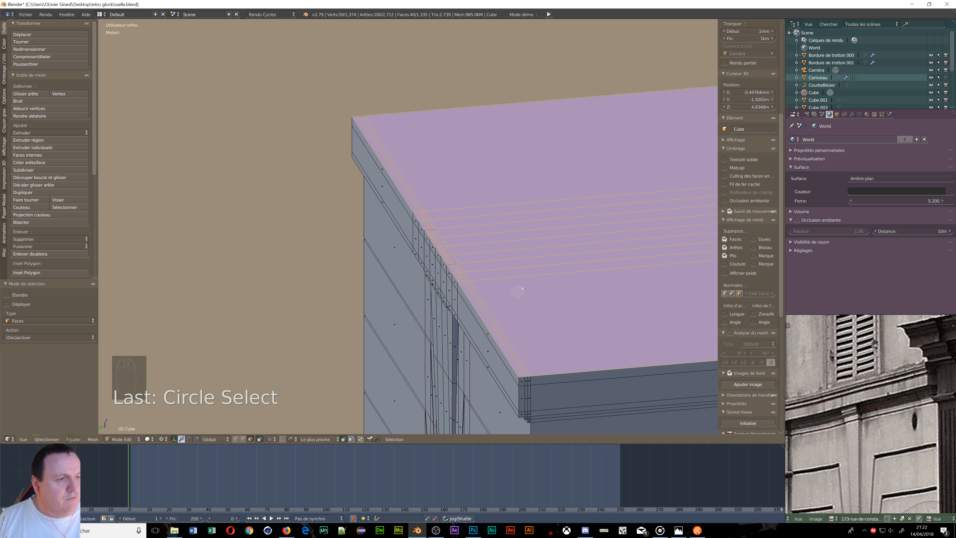
- Extrude the selected roof faces 3.38 cm along global Z and scale them by 0.997 along Y
scroll(532, 243, "down", 4)
middle_click_drag(612, 210, 379, 192, "shift")
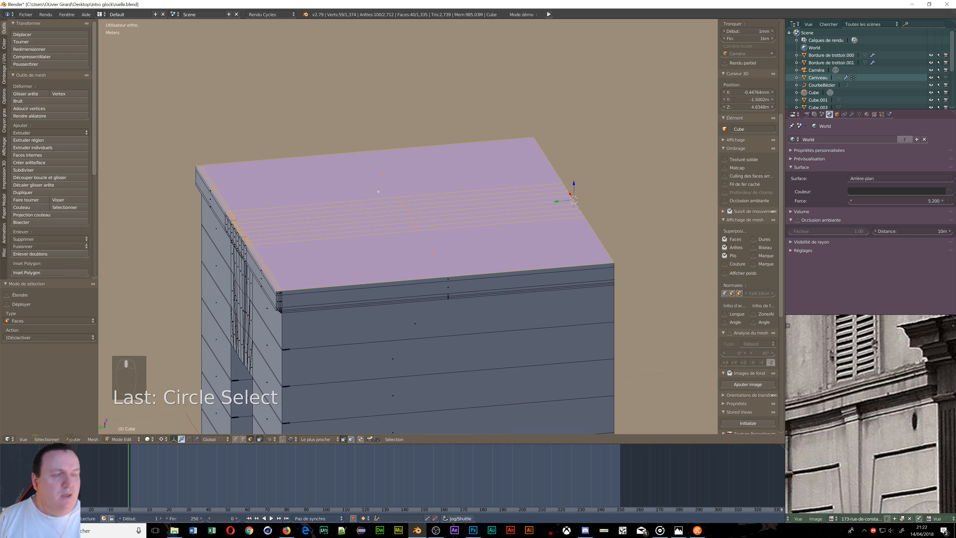
key("e")
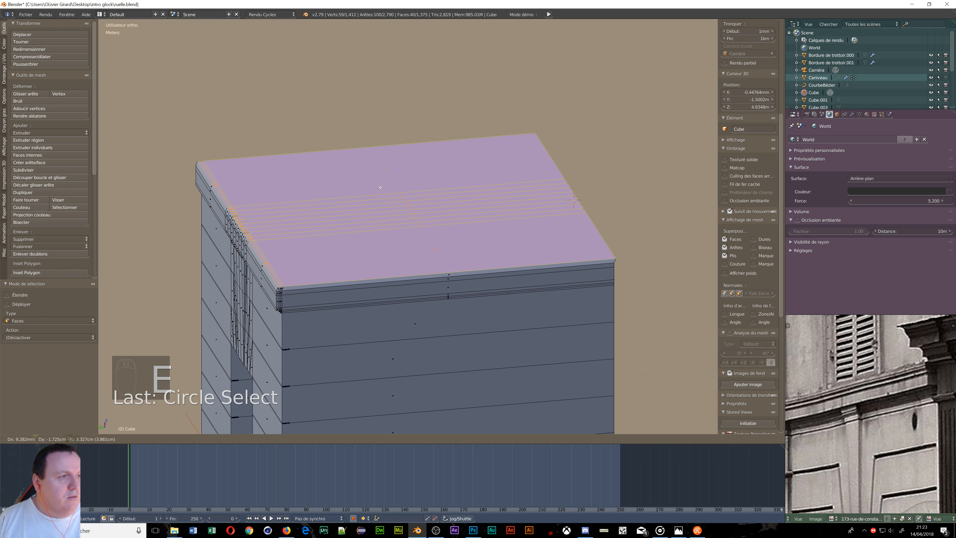
key("z")
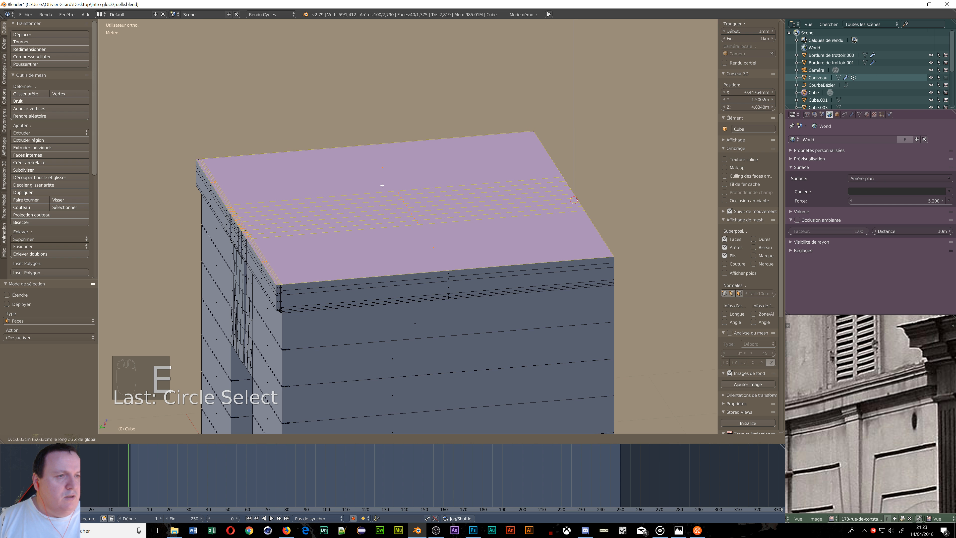
left_click(384, 188)
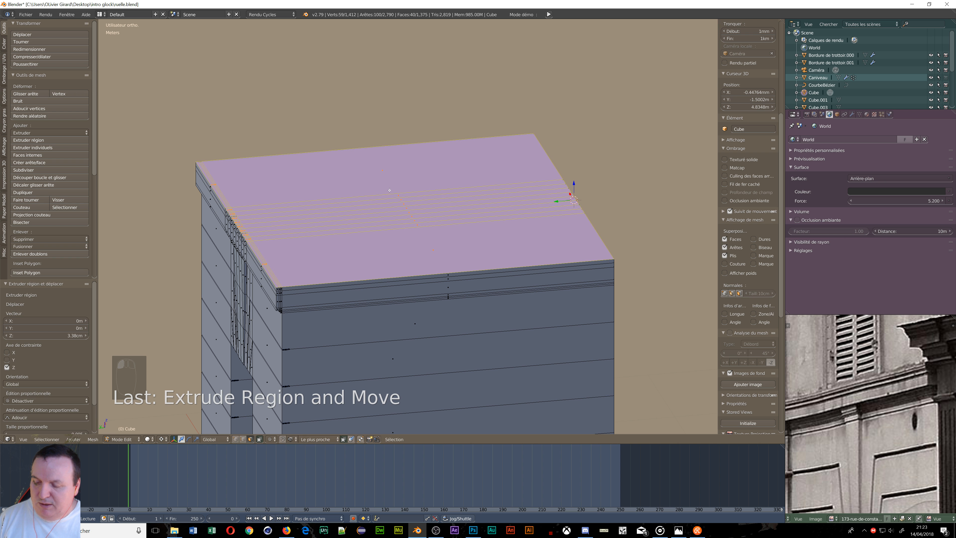
key("s")
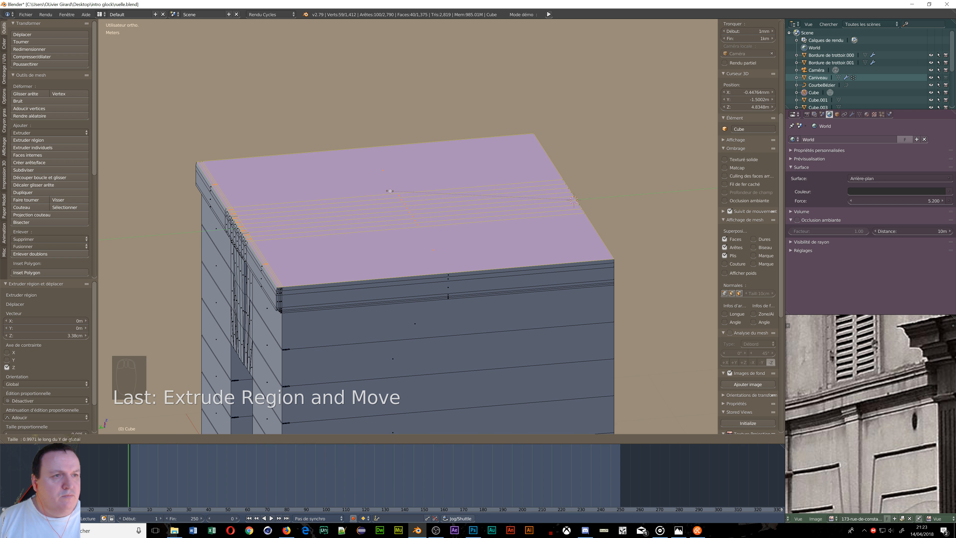
left_click(390, 191)
- Extrude the roof faces up another 2.48 cm and scale them by 1.001 along Y
key("e")
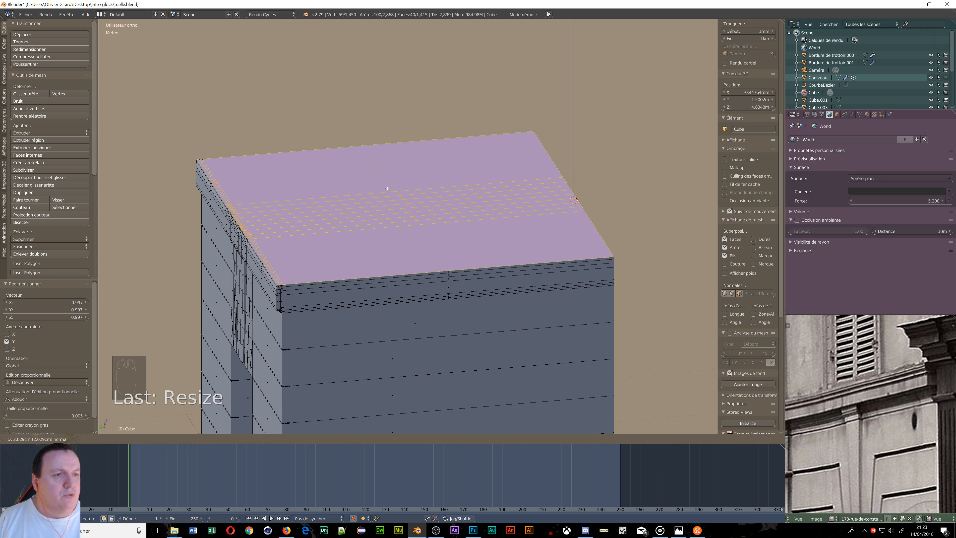
left_click(387, 188)
key("s")
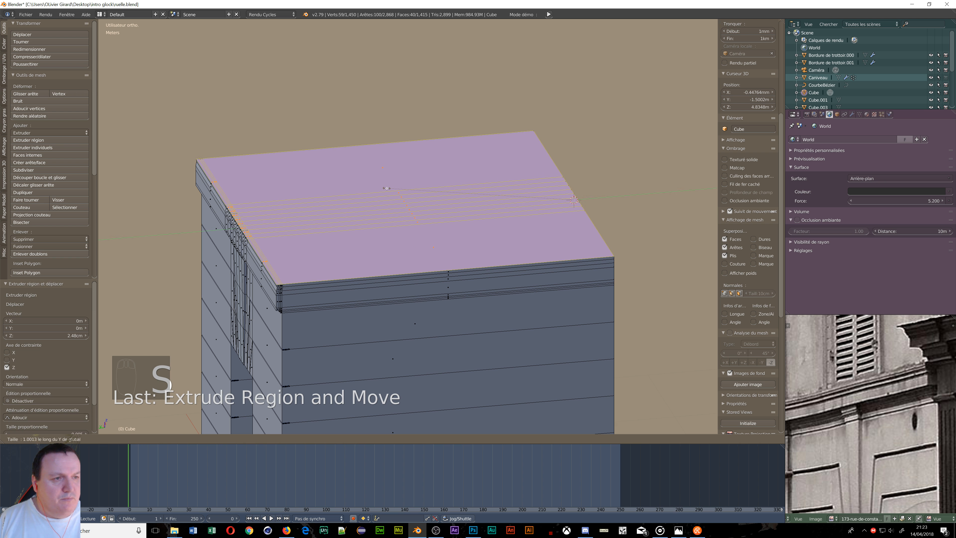
left_click(387, 188)
- Extrude the roof faces up 1.63 cm and widen them toward the facade with a Y scale of 1.006
scroll(233, 291, "up", 4)
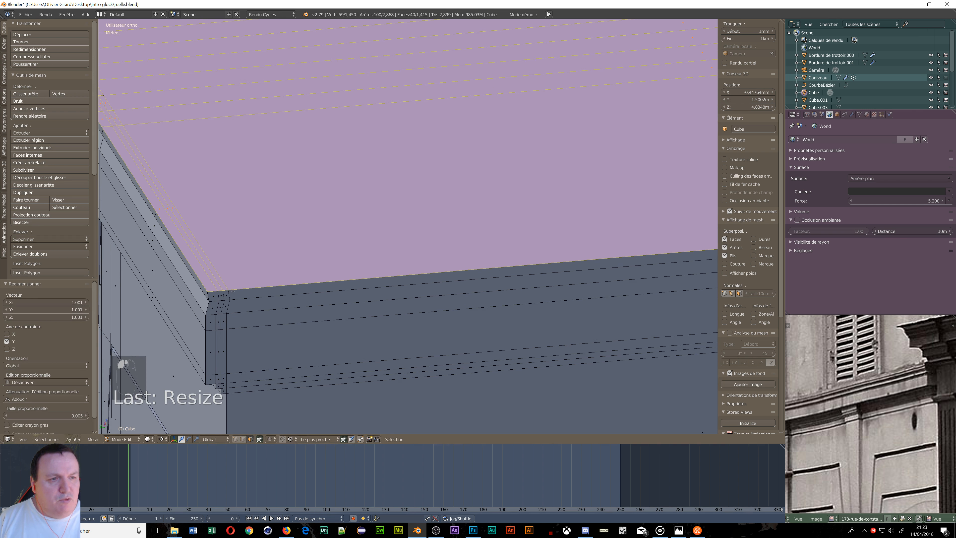
scroll(208, 256, "up", 1)
scroll(265, 146, "down", 1)
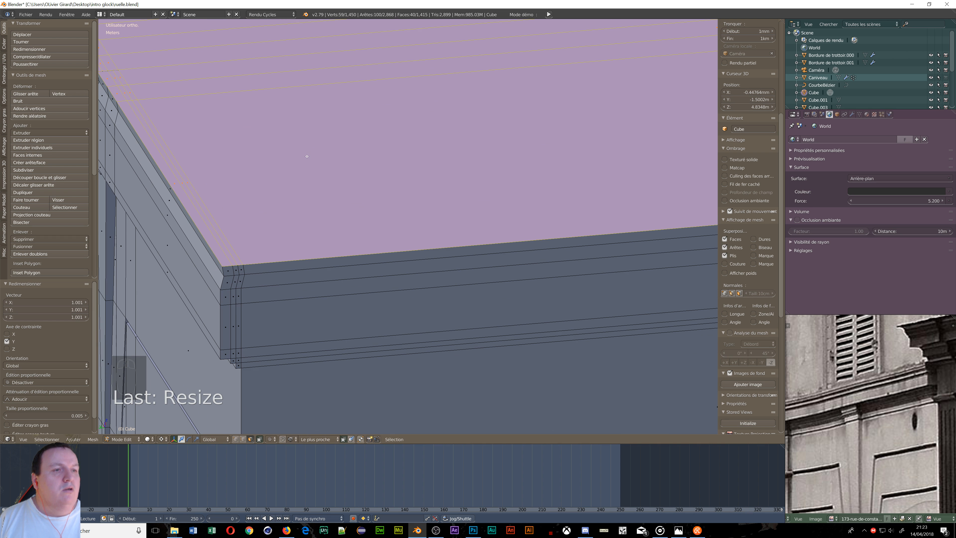
key("e")
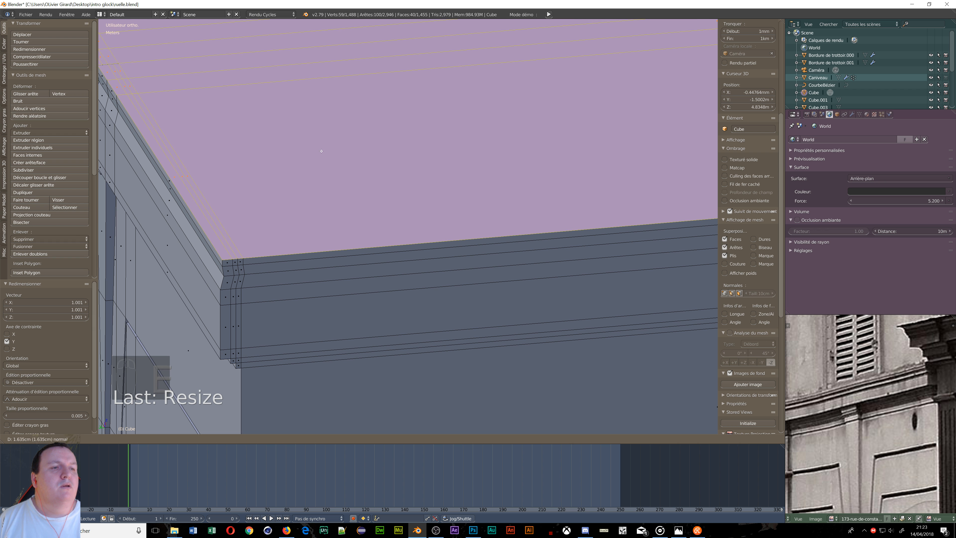
left_click(321, 151)
key("s")
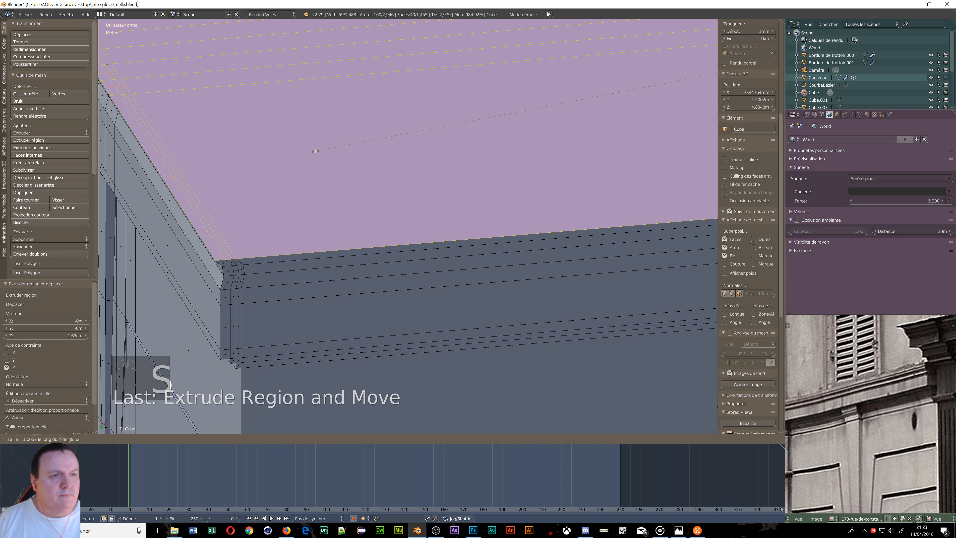
left_click(315, 152)
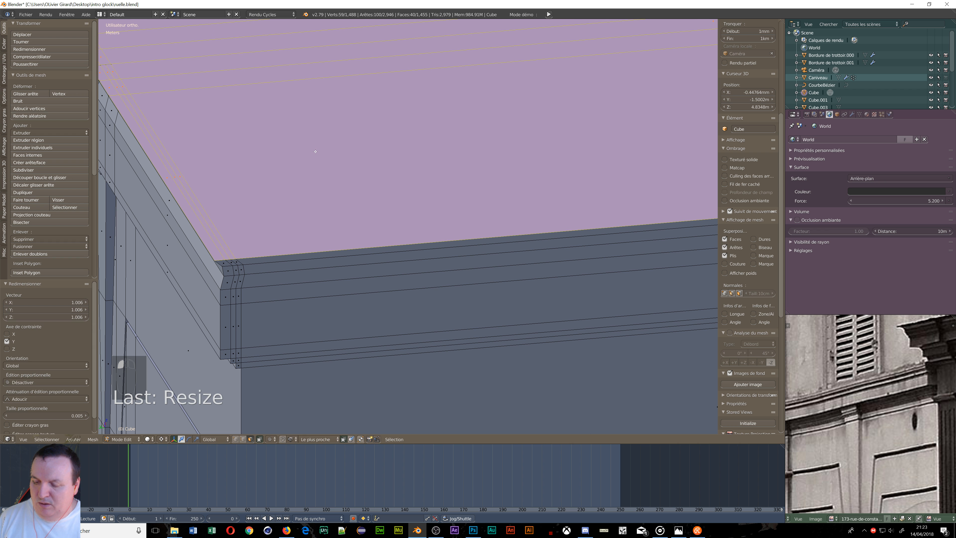
- Add another cornice step by extruding the roof faces up 1.7 cm and scaling them by 1.005 along Y
key("e")
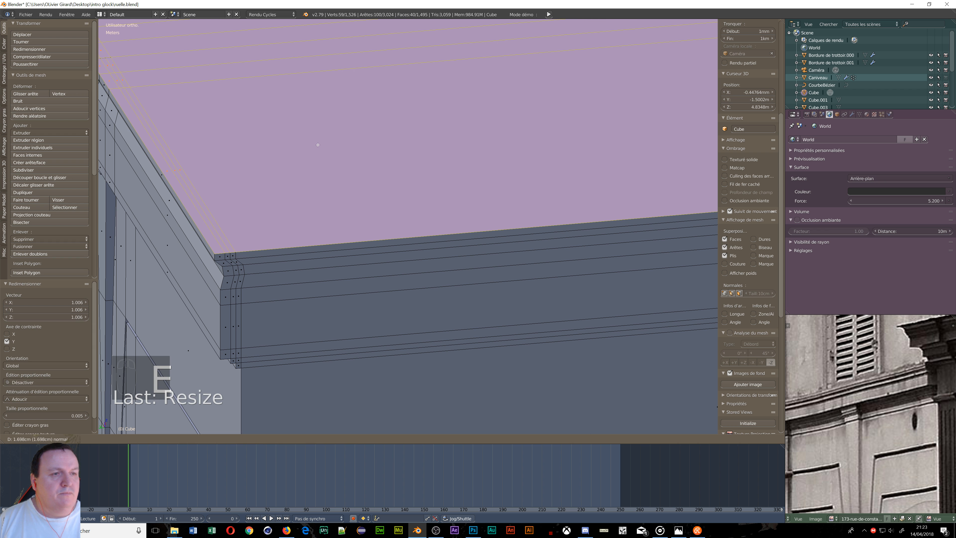
left_click(318, 145)
key("s")
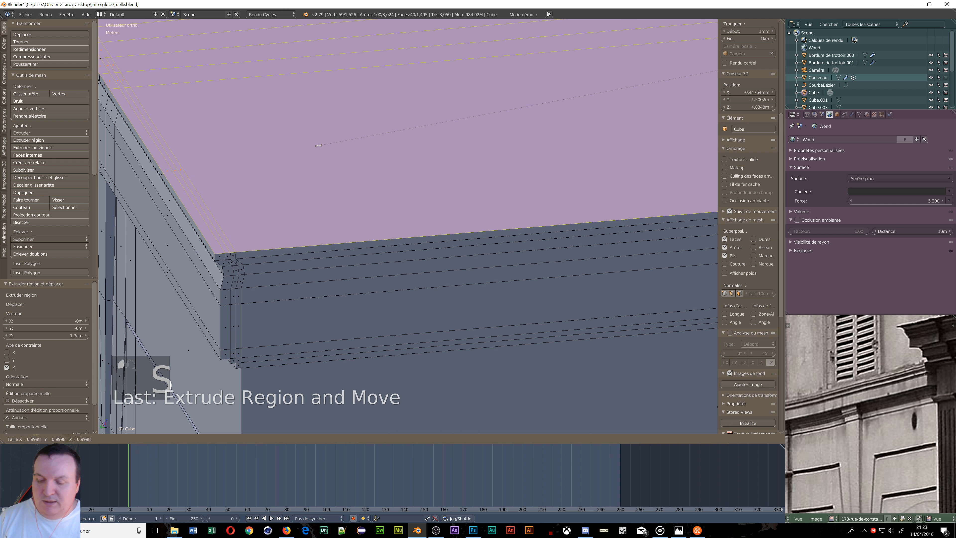
key("y")
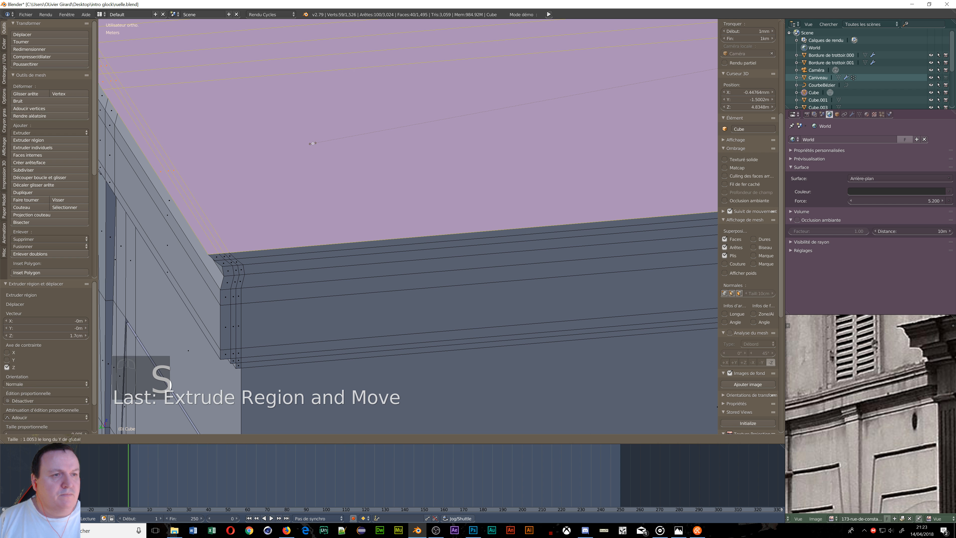
left_click(313, 142)
- Extrude the roof faces straight up by 1.76 cm, and extrude them again by 2.2 cm
key("e")
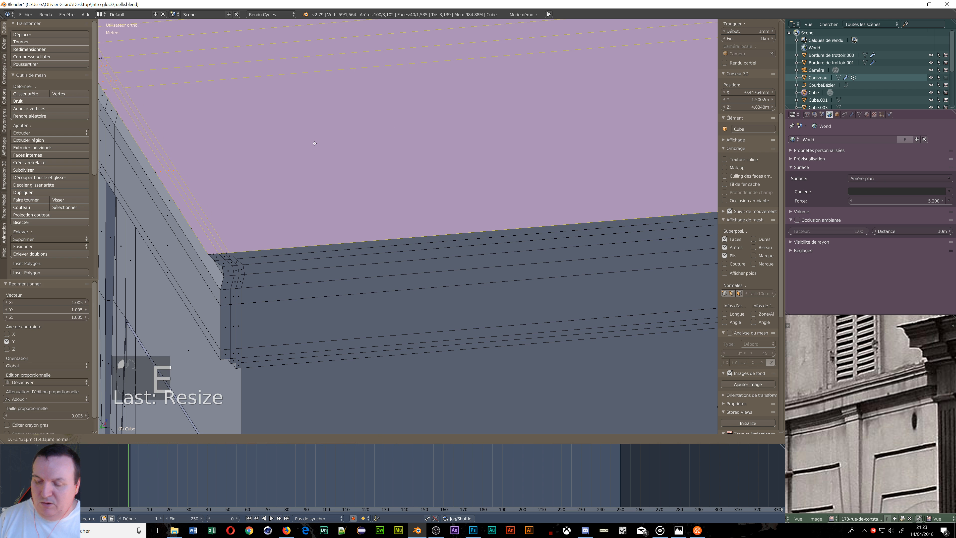
left_click(314, 136)
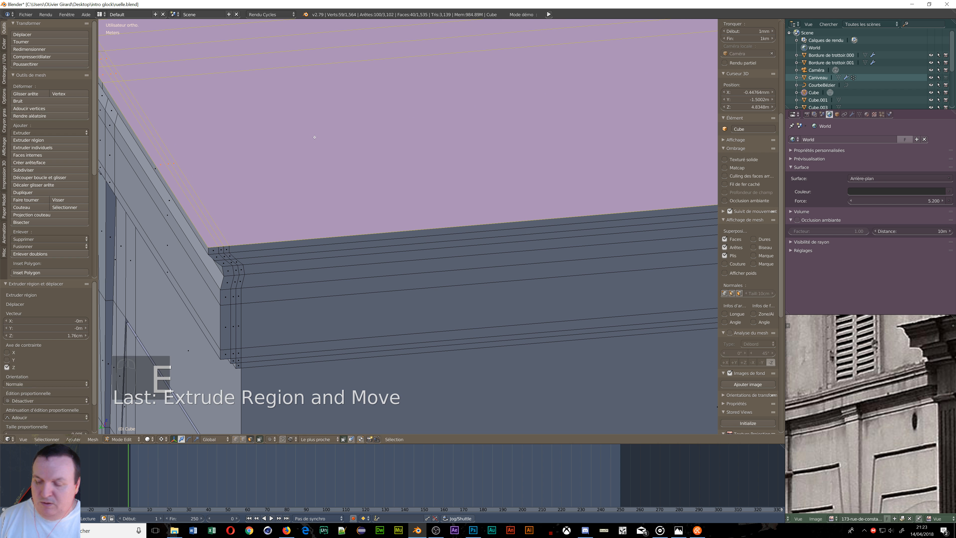
key("e")
left_click(315, 128)
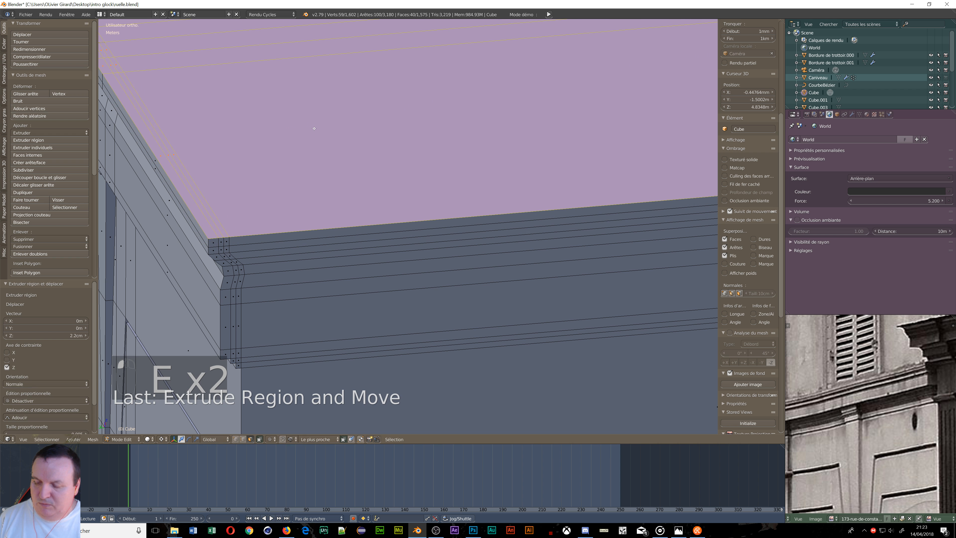
- Scale the extruded roof faces by 0.994 along Y to pull the cornice's upper lip back
key("s")
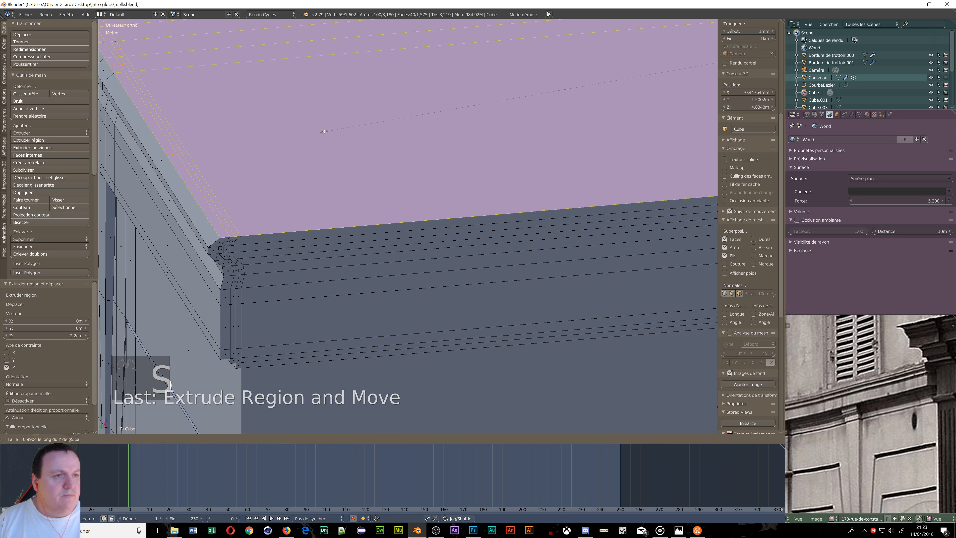
key("y")
left_click(321, 135)
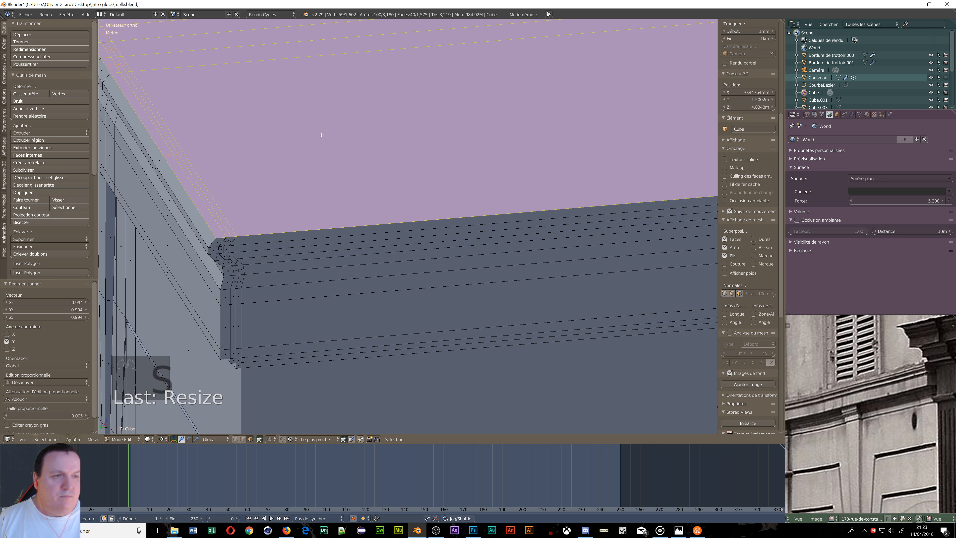
- Extrude the roof faces up 2.2 cm and set them back from the facade with a Y scale of 0.969
key("e")
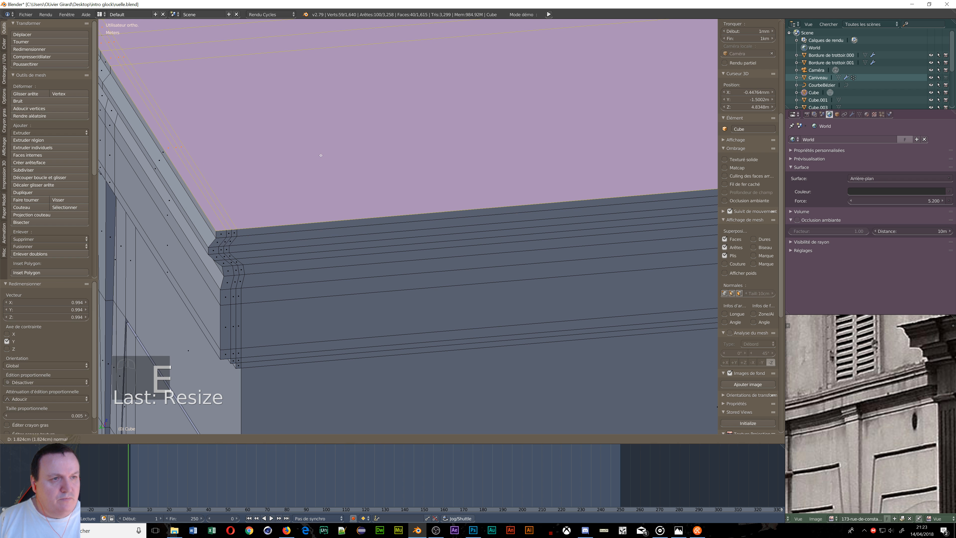
left_click(320, 154)
key("s")
key("y")
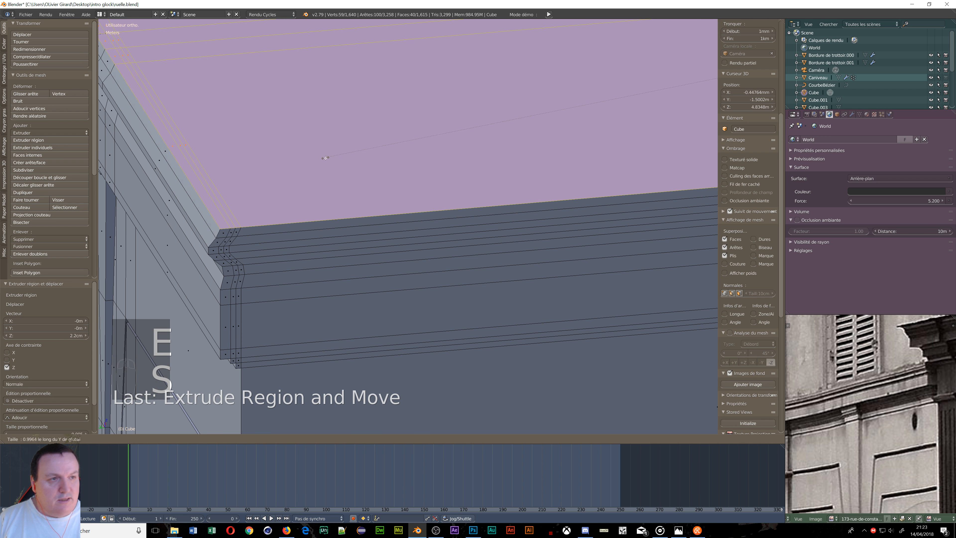
left_click(351, 159)
- Extrude the roof faces 3 m upward to form the next storey above the cornice
scroll(362, 170, "down", 6)
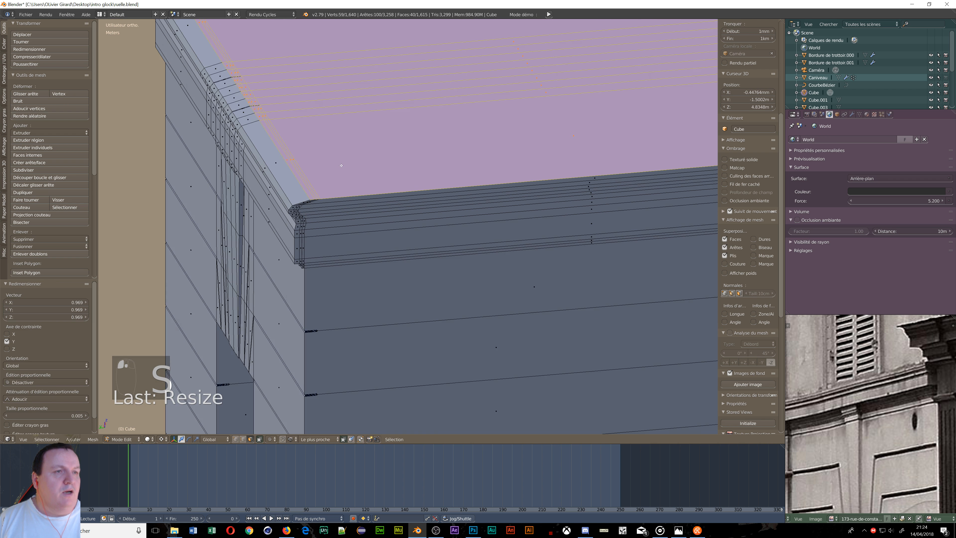
middle_click_drag(371, 186, 348, 178)
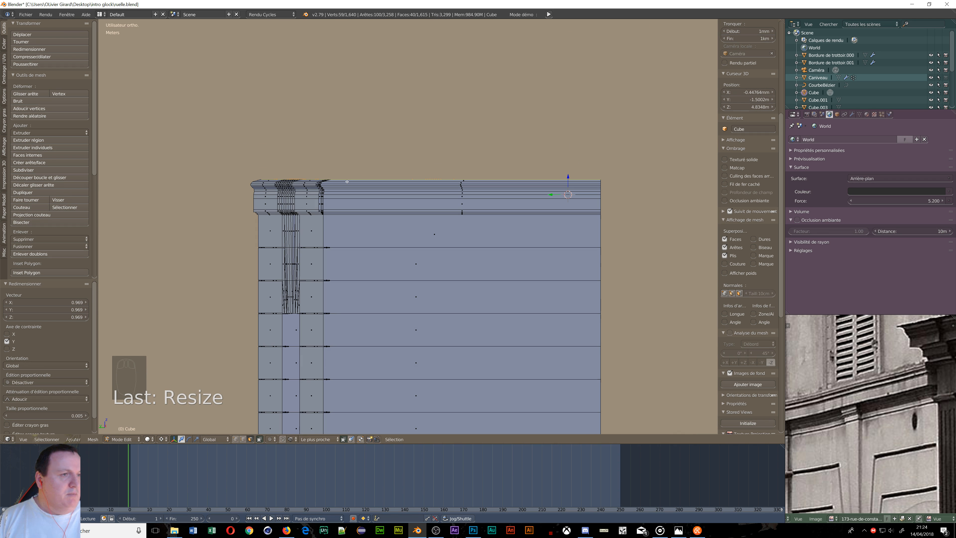
scroll(343, 185, "down", 2)
scroll(362, 213, "up", 2)
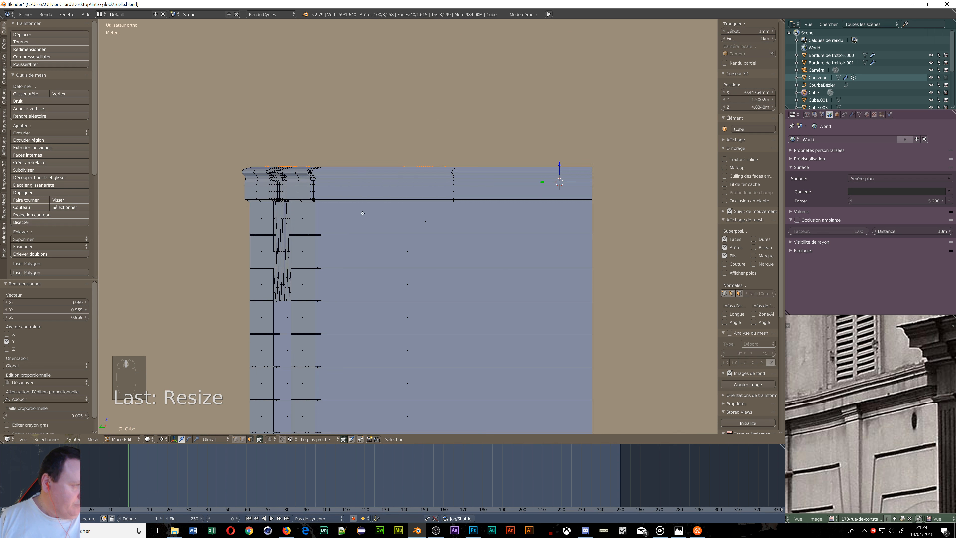
middle_click_drag(335, 179, 303, 338, "shift")
key("e")
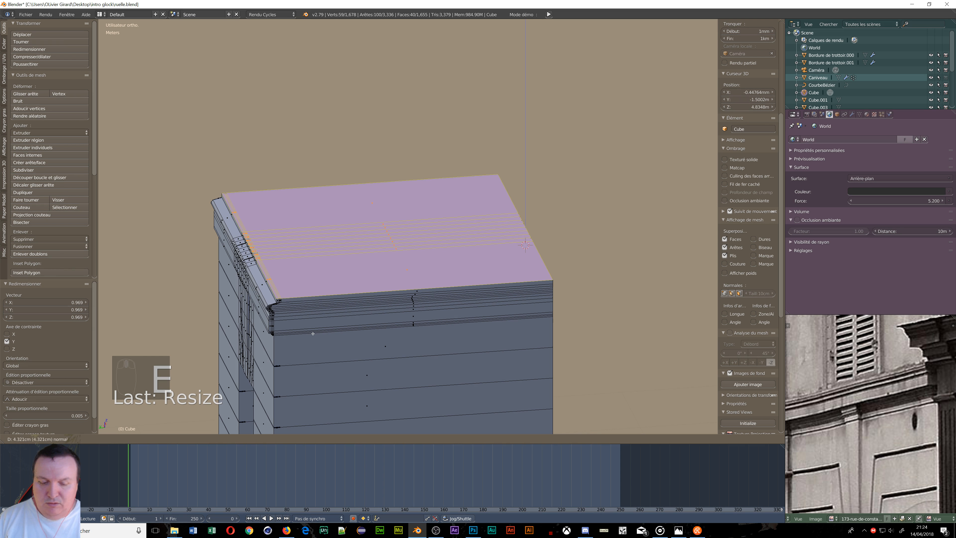
key("3")
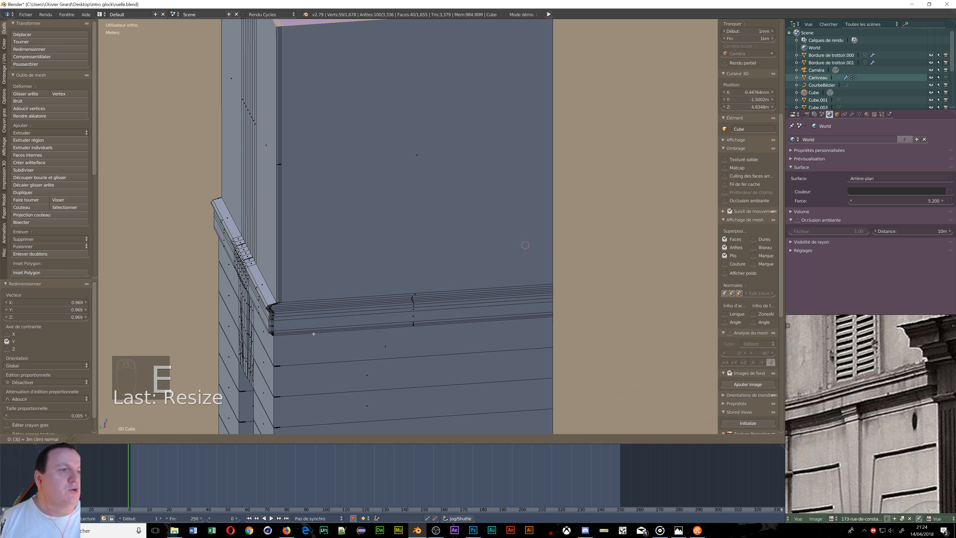
key("Return")
- Return the building to Object Mode and display the scene in wireframe
scroll(245, 297, "down", 1)
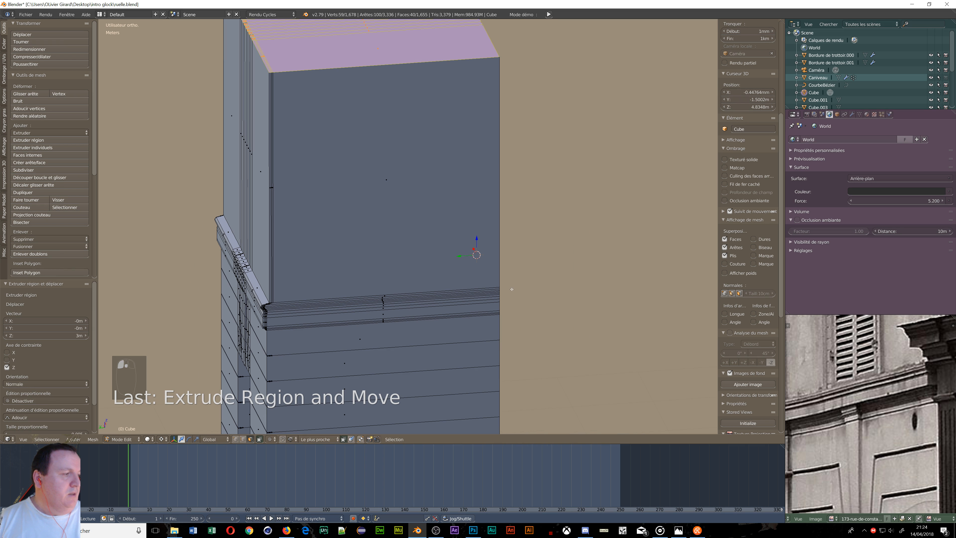
middle_click_drag(330, 335, 348, 331)
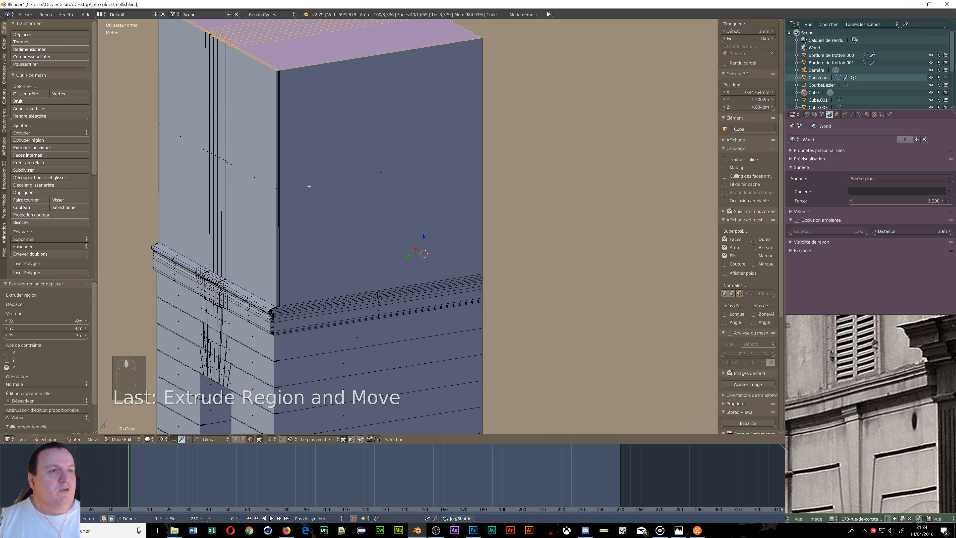
scroll(315, 270, "down", 1)
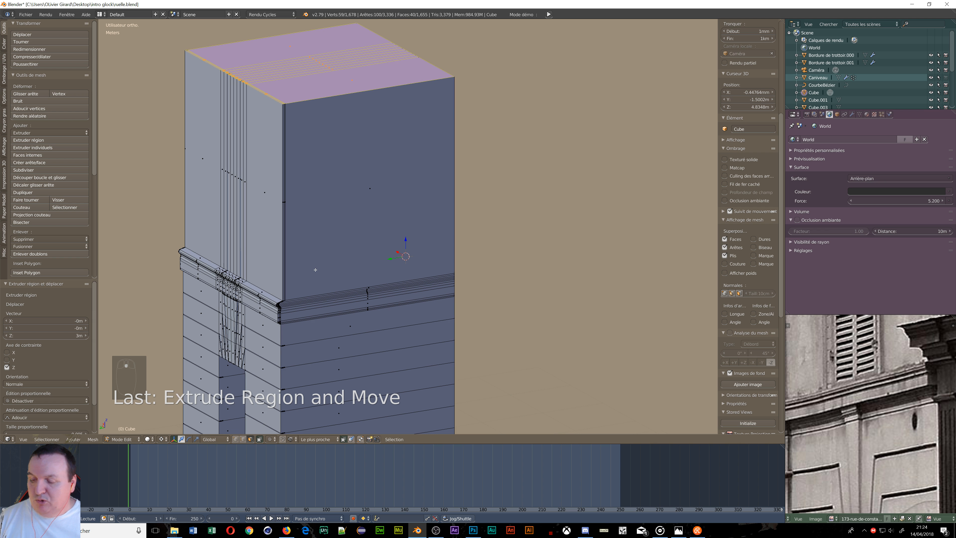
key("Tab")
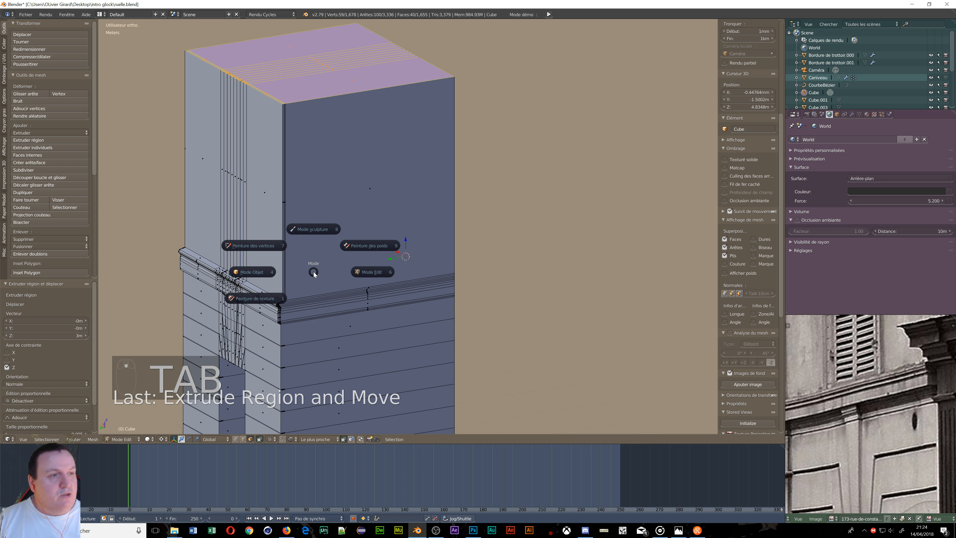
left_click(245, 273)
key("z")
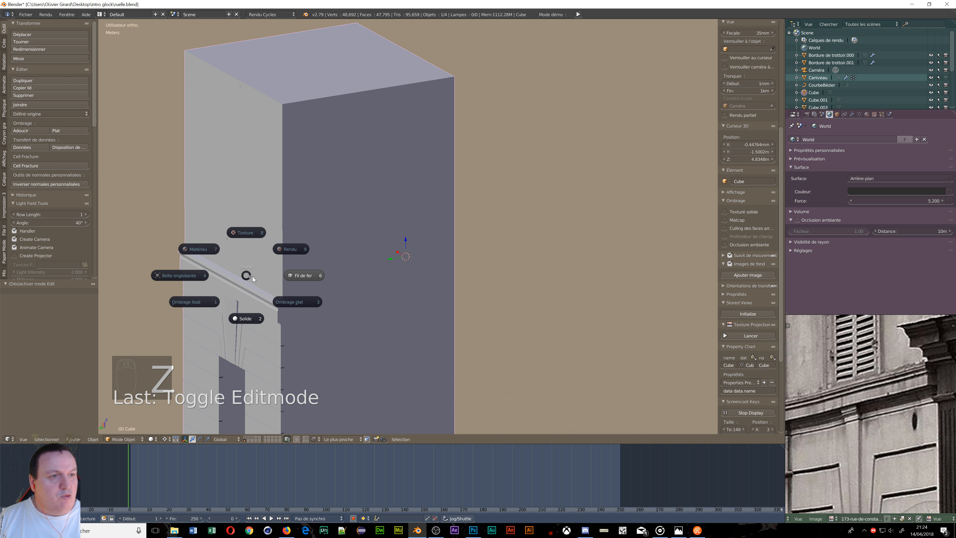
left_click(289, 277)
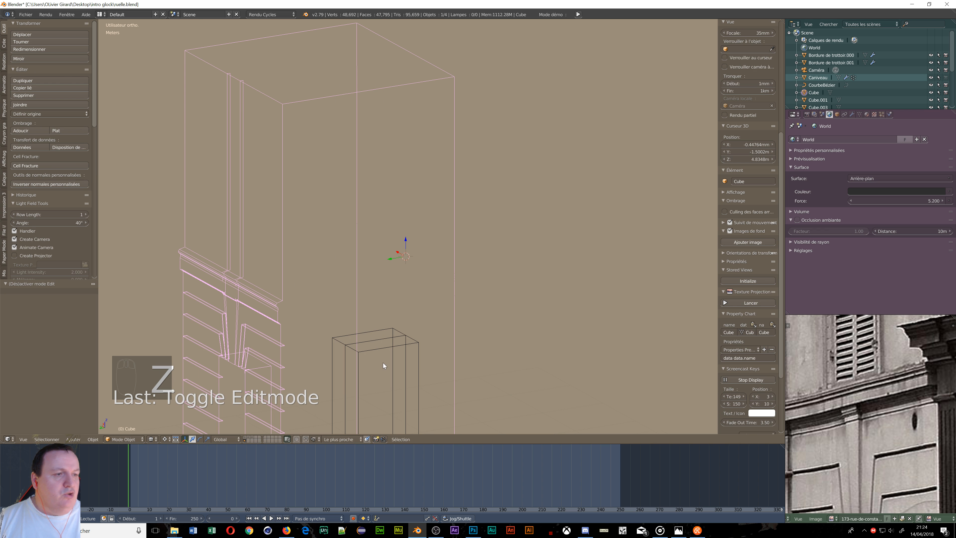
- Set the pivot point to Barycentre and move the reference block Cube.001 up 3.32 m along Z to the upper storey
right_click(374, 347)
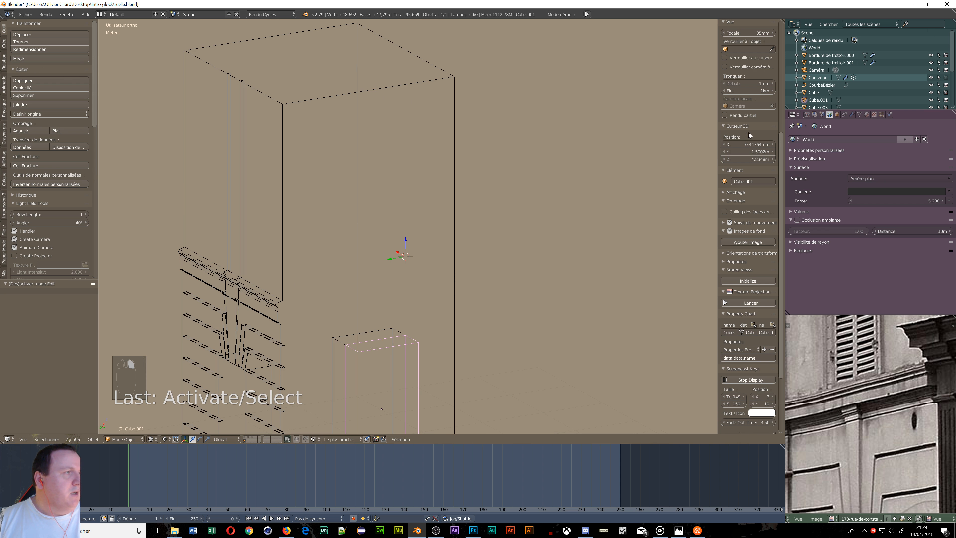
scroll(750, 135, "up", 5)
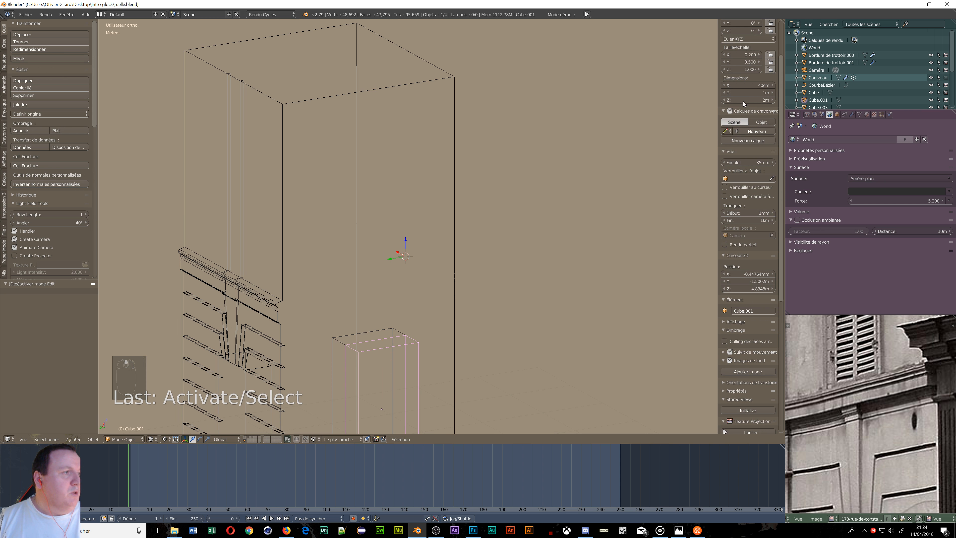
mouse_move(381, 296)
middle_mouse_down()
mouse_move(385, 284)
mouse_move(406, 277)
mouse_move(394, 303)
middle_mouse_up()
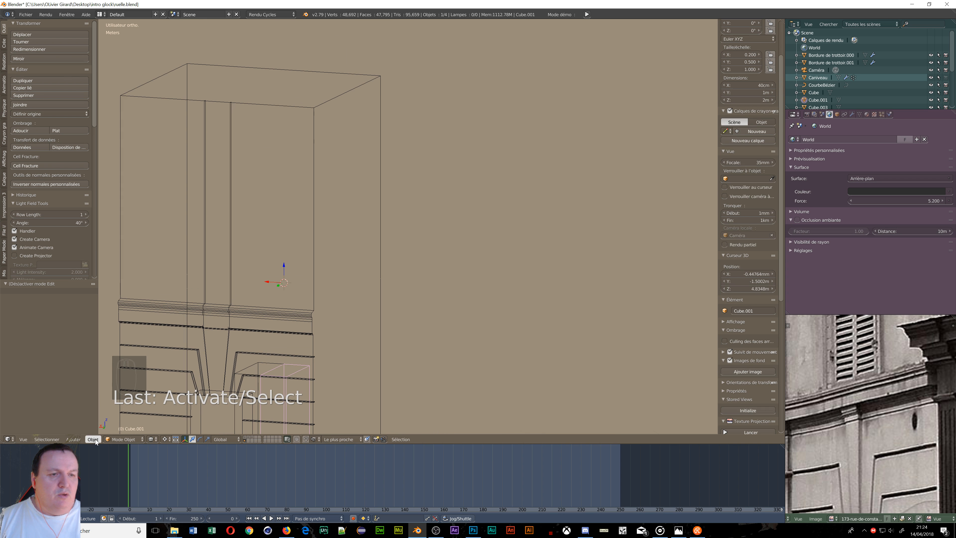
scroll(214, 316, "down", 3)
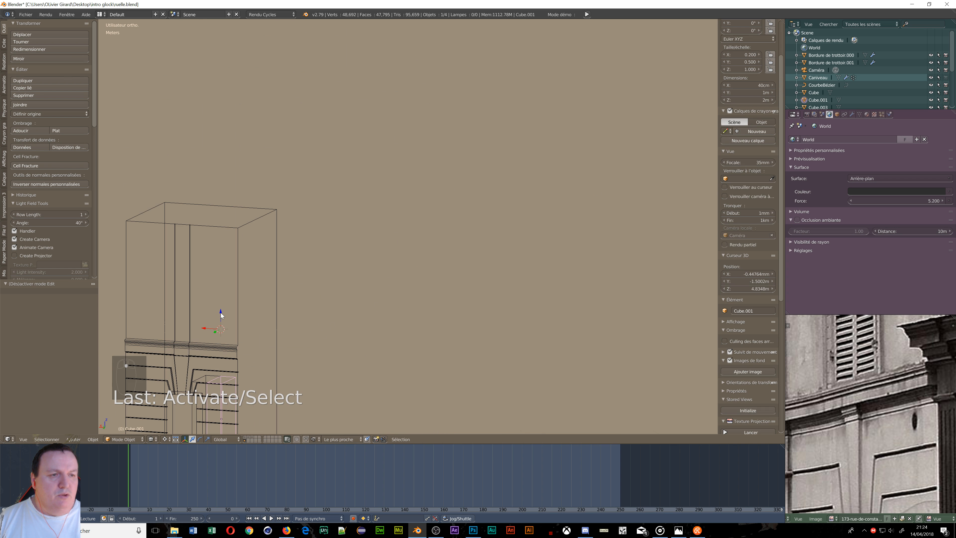
left_click(165, 440)
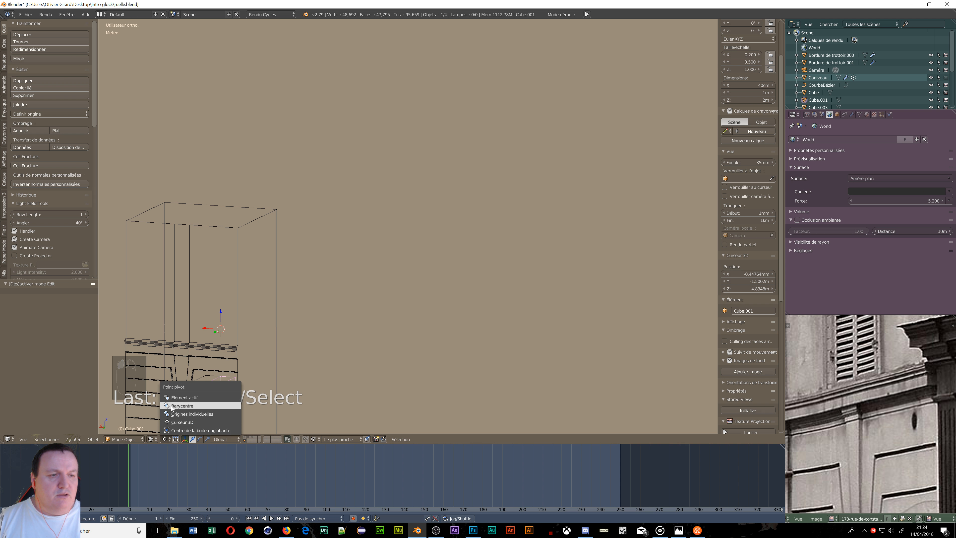
left_click(195, 407)
middle_click_drag(197, 415, 292, 294, "shift")
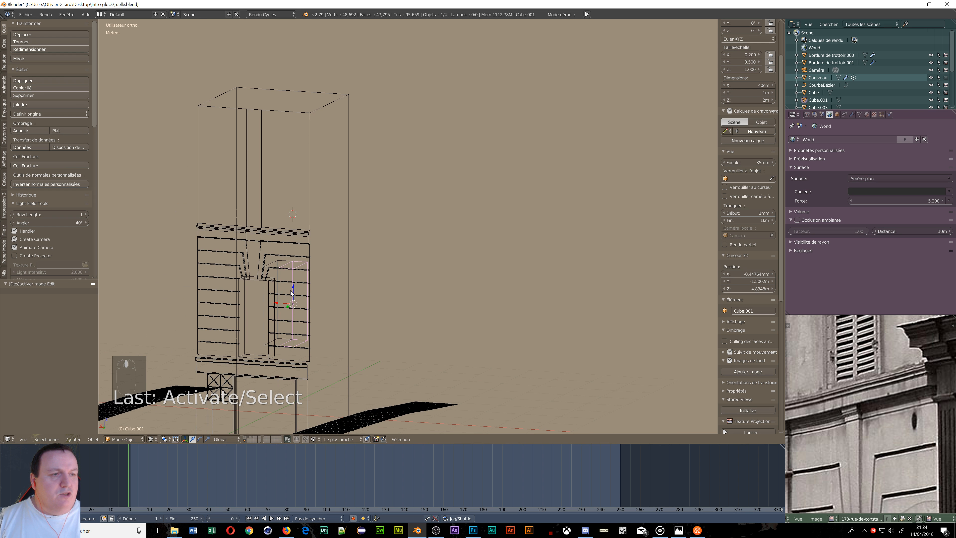
left_click_drag(291, 289, 293, 157)
- From the front view, adjust the reference block's height along Z so its base rests at the cornice's upper edge
scroll(258, 184, "up", 5)
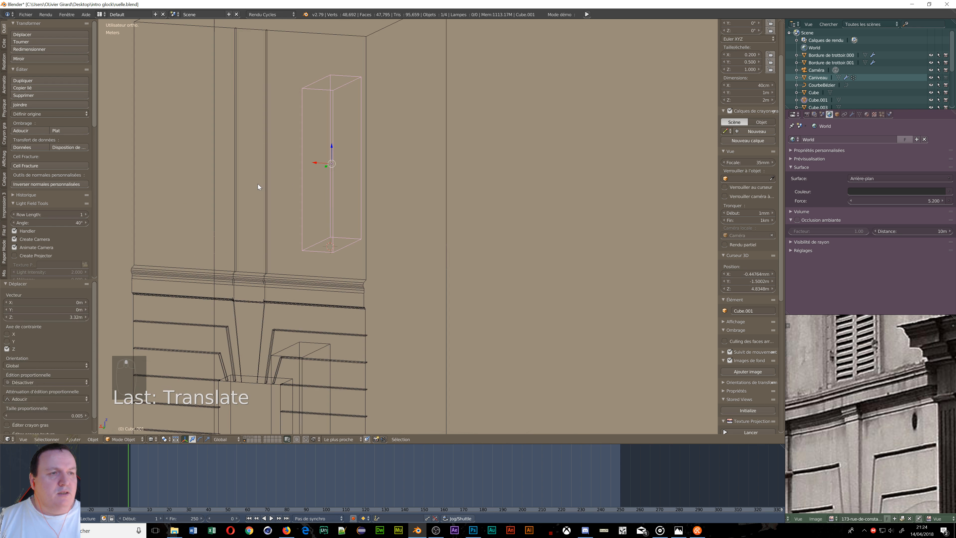
middle_click_drag(258, 184, 277, 215)
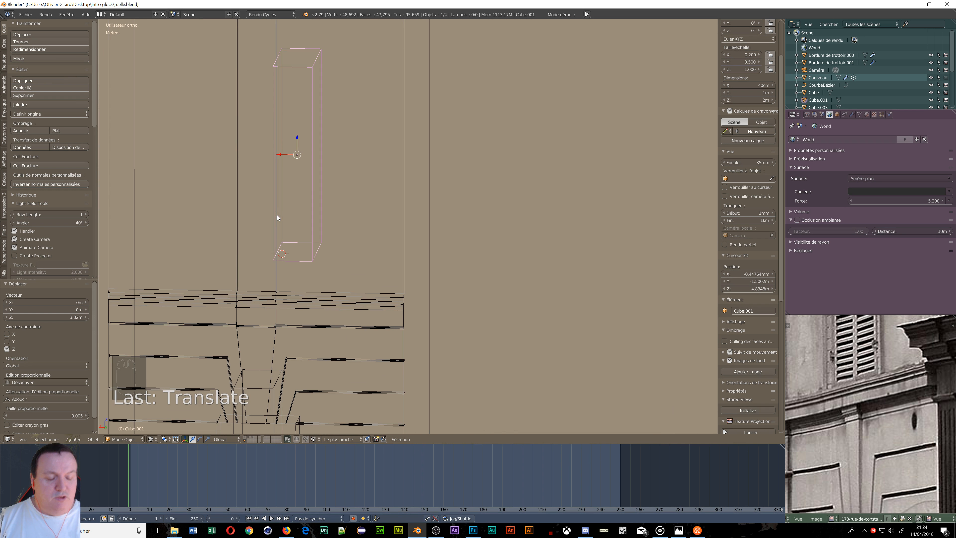
key("KP_1")
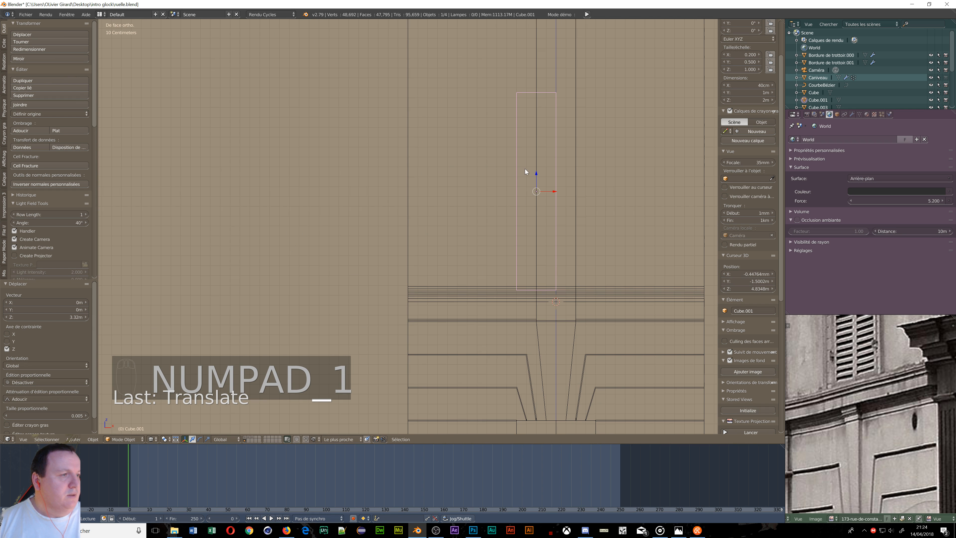
left_click_drag(536, 171, 522, 283)
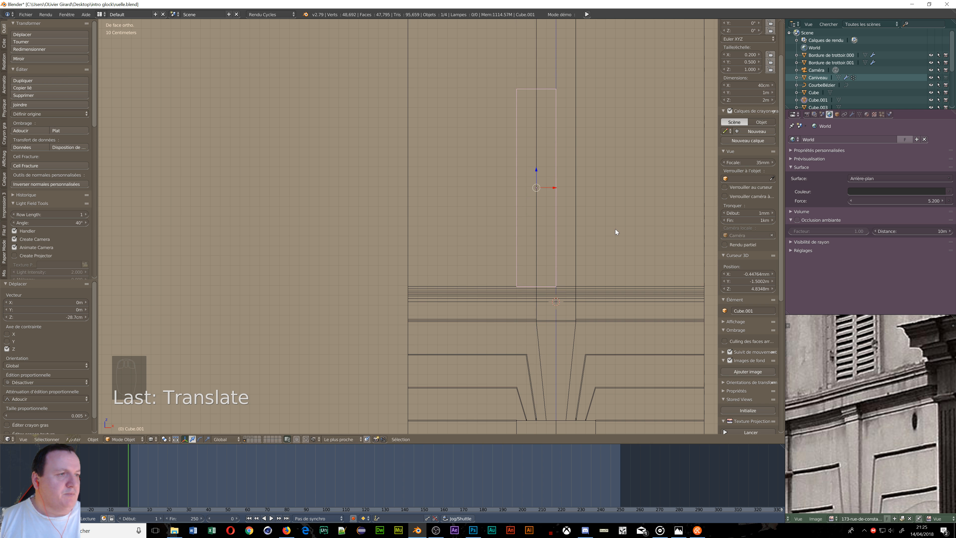
- Cut a horizontal edge loop around the building's upper storey and raise it 9.45 cm to the top of the reference block
scroll(616, 229, "down", 3)
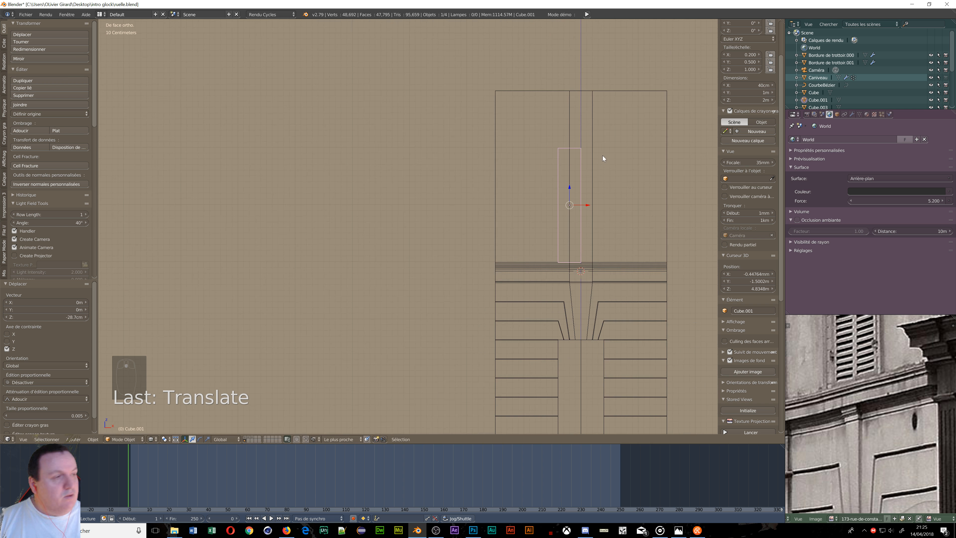
right_click_drag(611, 76, 648, 75)
key("Escape")
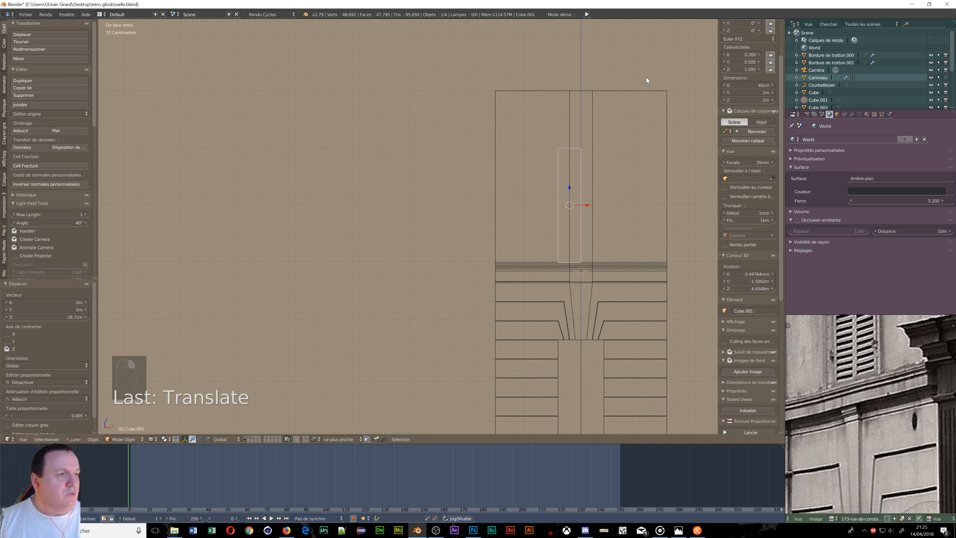
right_click(607, 93)
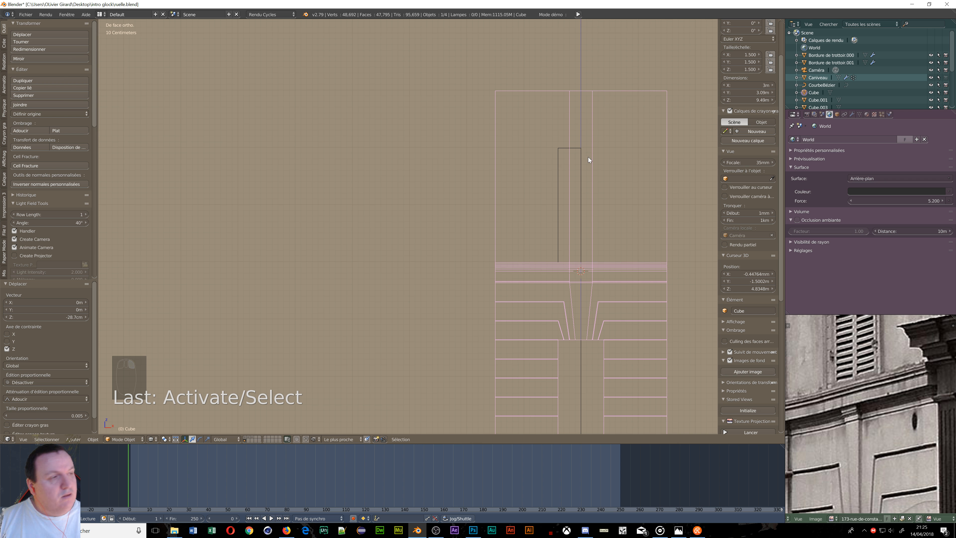
key("Tab")
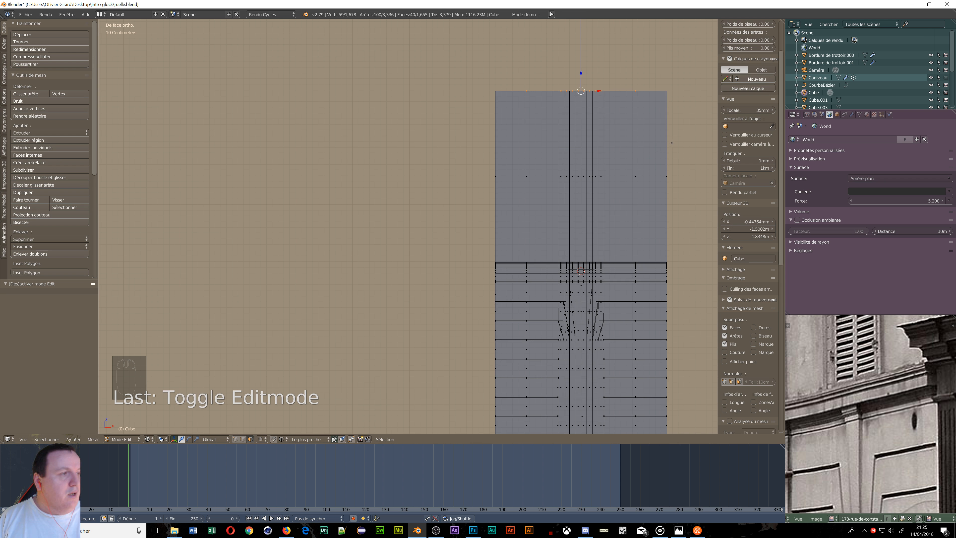
key("ctrl+r")
left_click(666, 137)
left_click(666, 114)
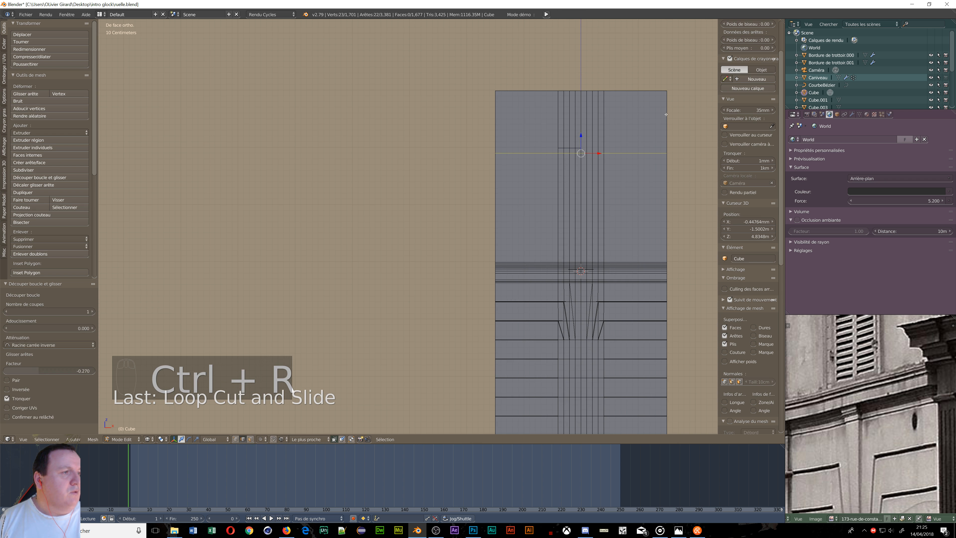
left_click_drag(581, 141, 573, 147)
- Remove doubled vertices from the entire building mesh
middle_click_drag(573, 148, 543, 220)
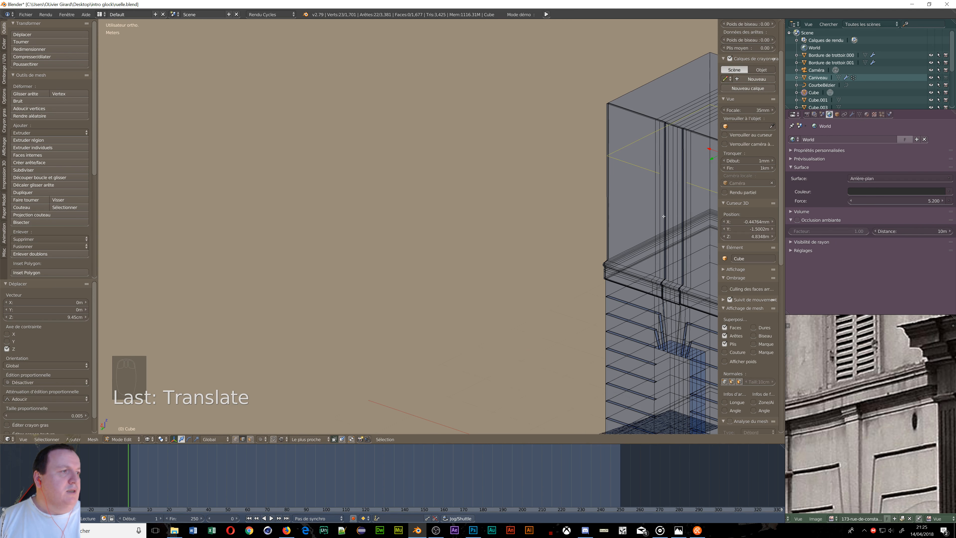
middle_click_drag(664, 217, 485, 249)
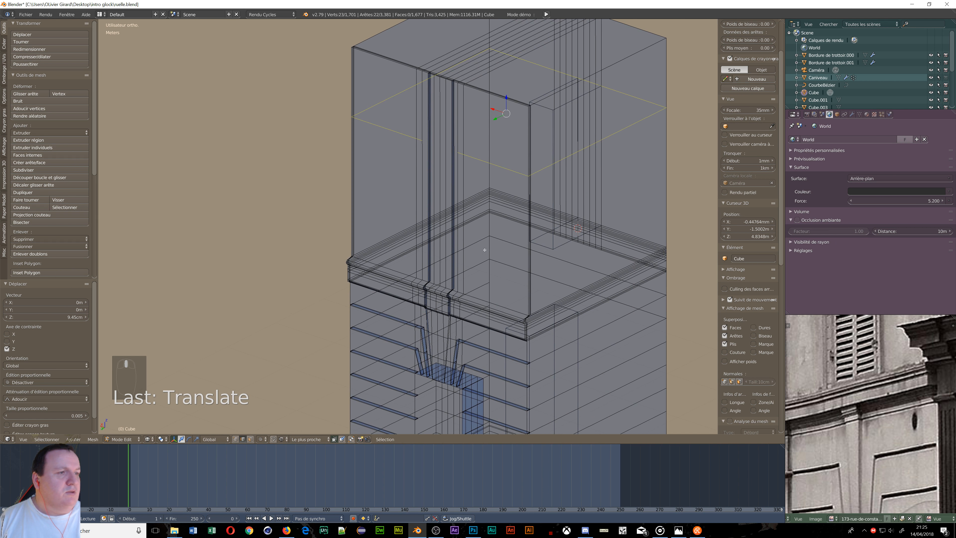
scroll(485, 250, "up", 8)
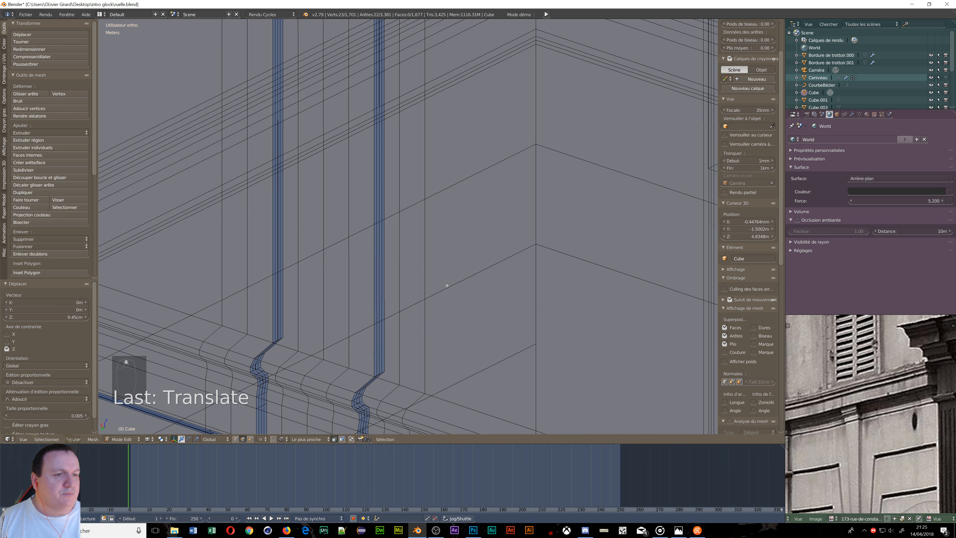
scroll(447, 285, "down", 8)
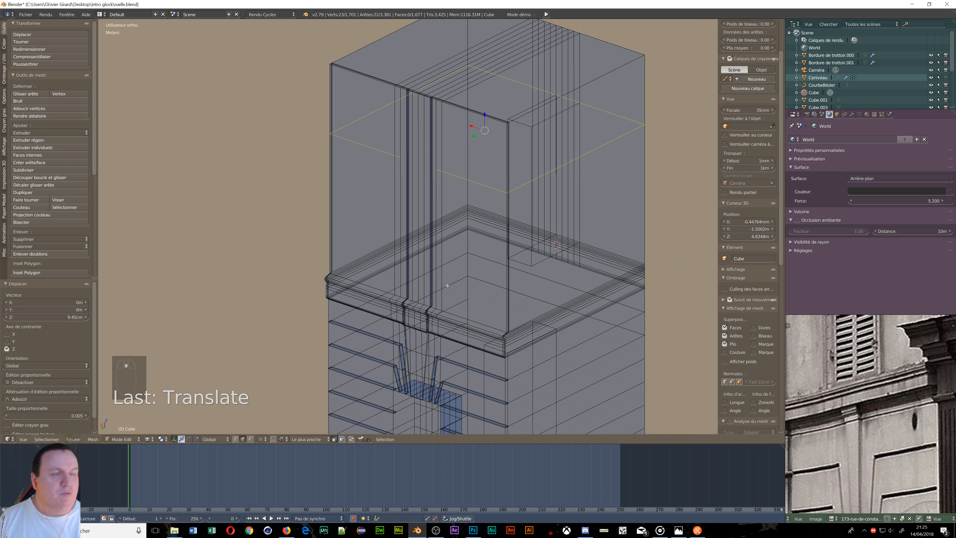
key("a")
key("a")
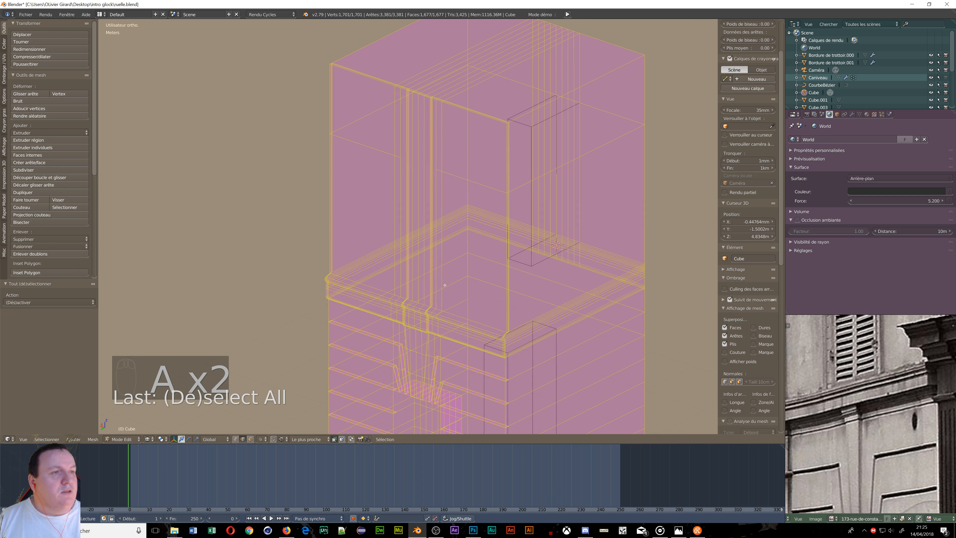
left_click(26, 254)
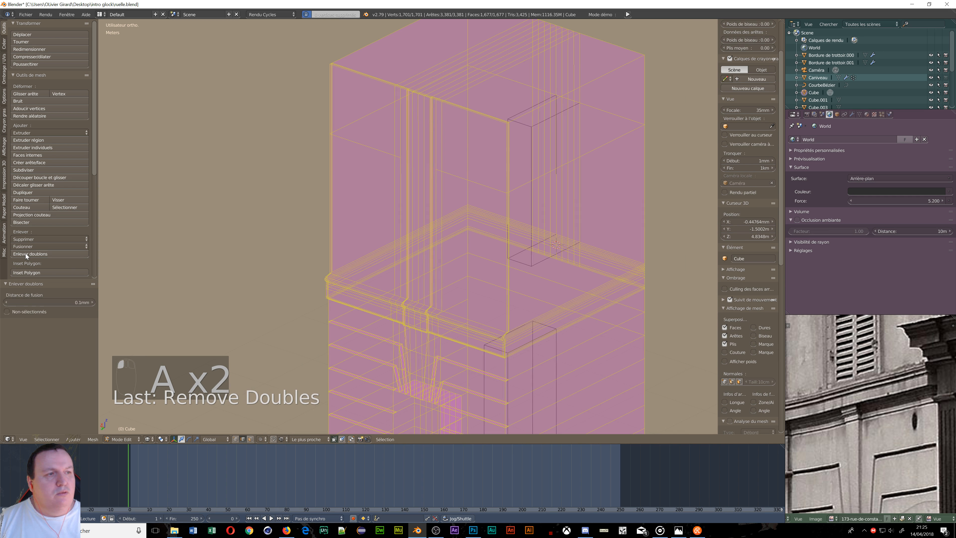
- Join the loop cut's two open-ended vertices across the facade's central vertical strips with a connected path, and switch to face selection
scroll(339, 241, "up", 3)
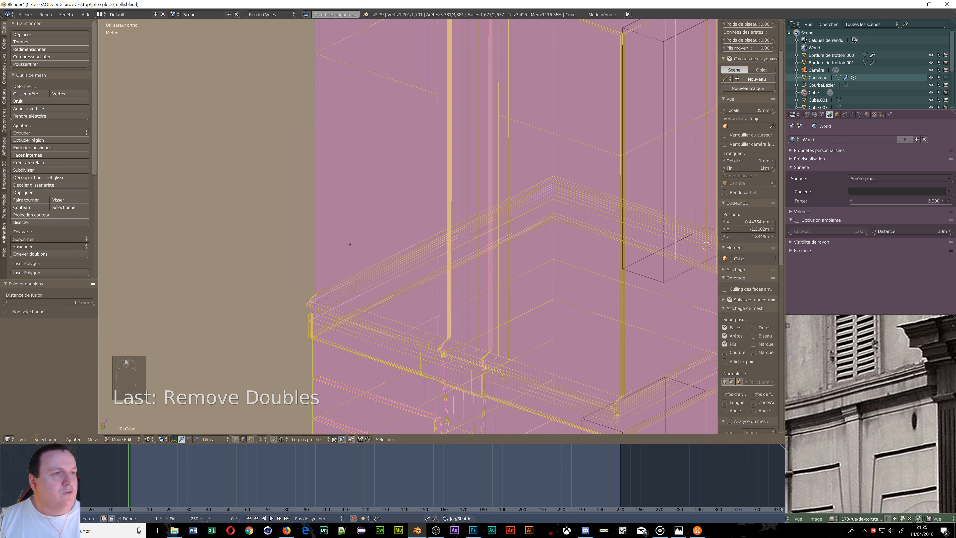
key("a")
scroll(452, 223, "up", 3)
middle_click_drag(496, 223, 459, 238)
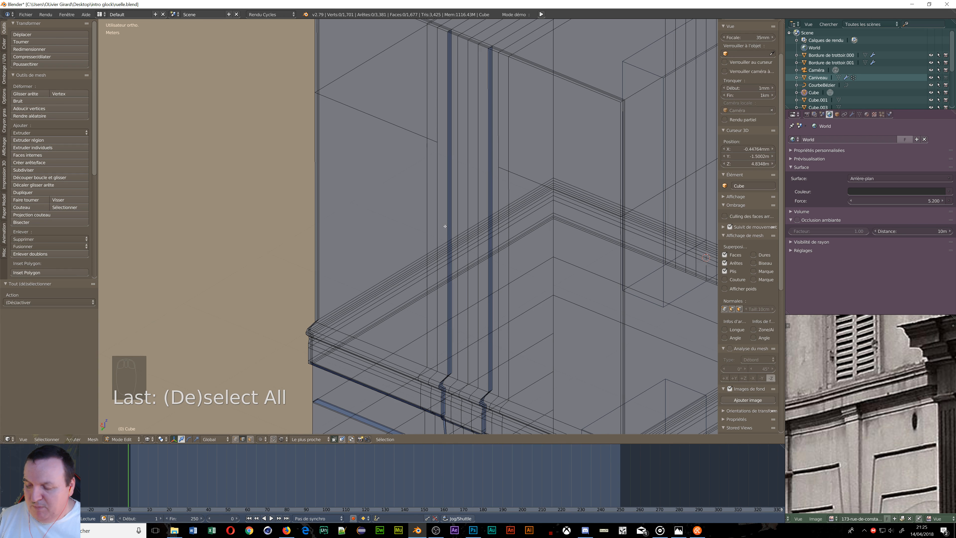
key("ctrl+Tab")
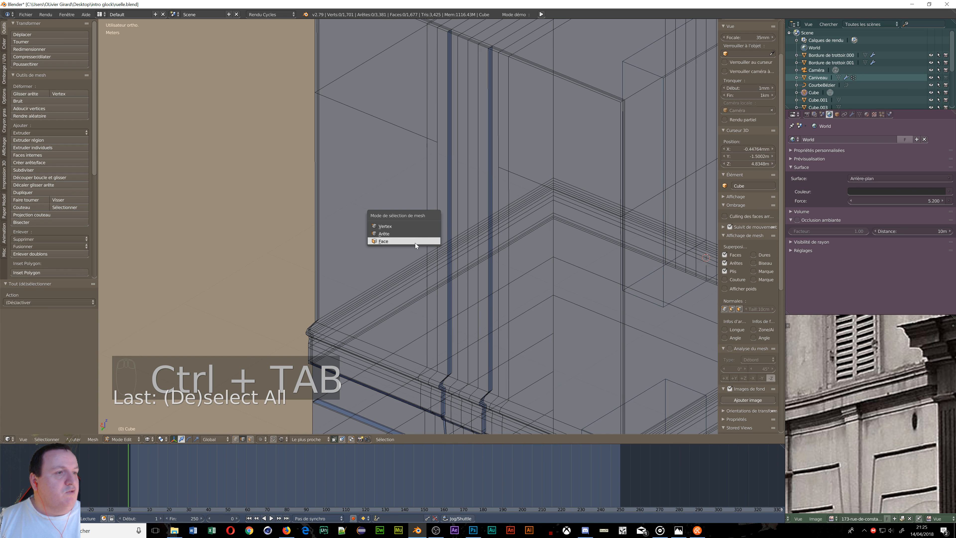
left_click(383, 227)
right_click(437, 142)
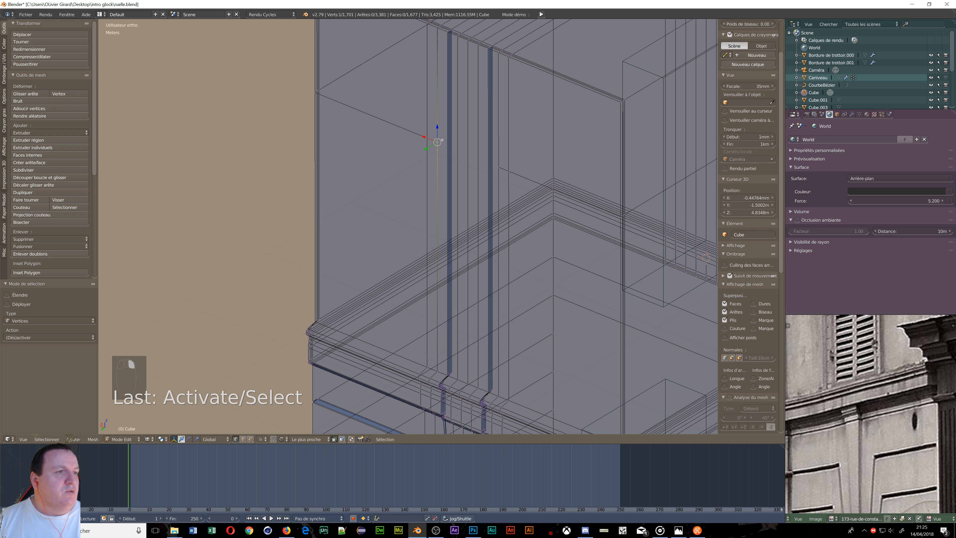
right_click(499, 166, "shift")
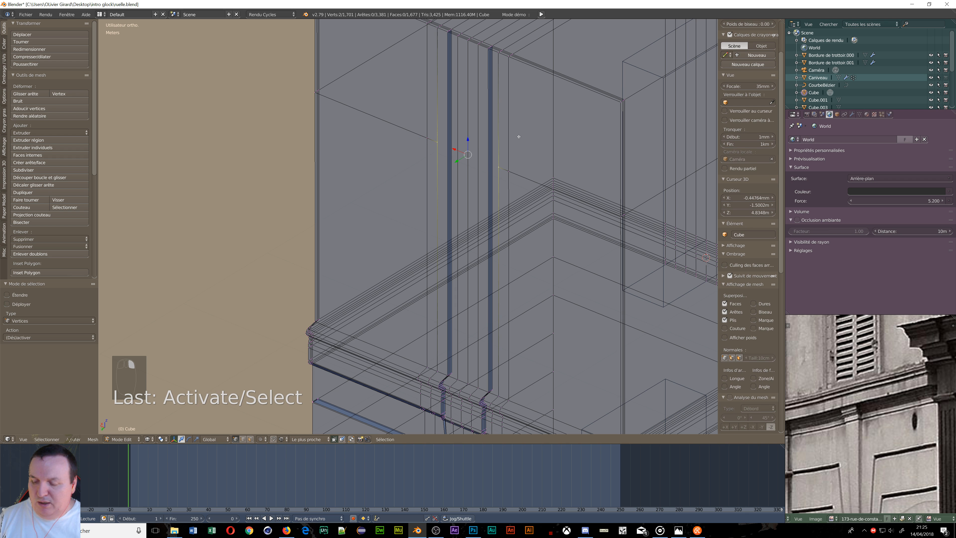
key("j")
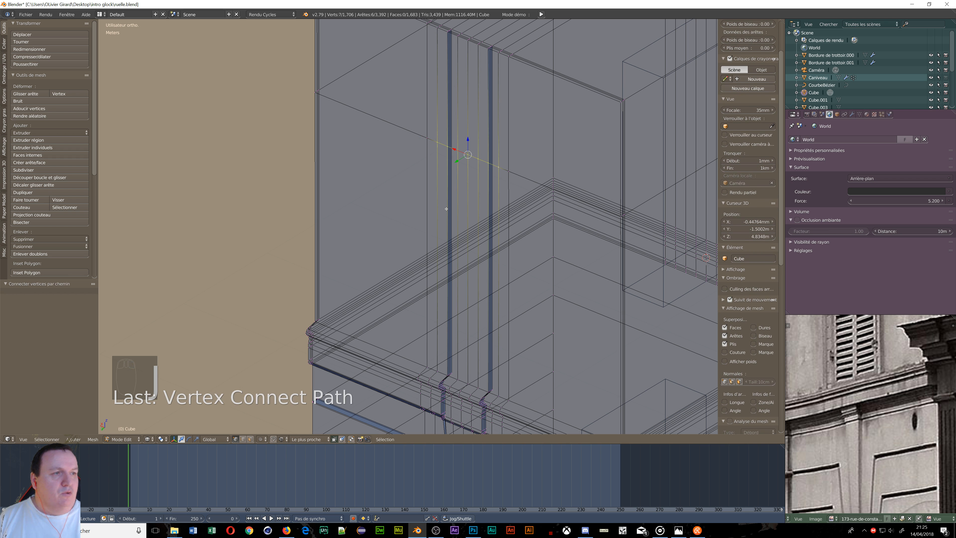
key("ctrl+Tab")
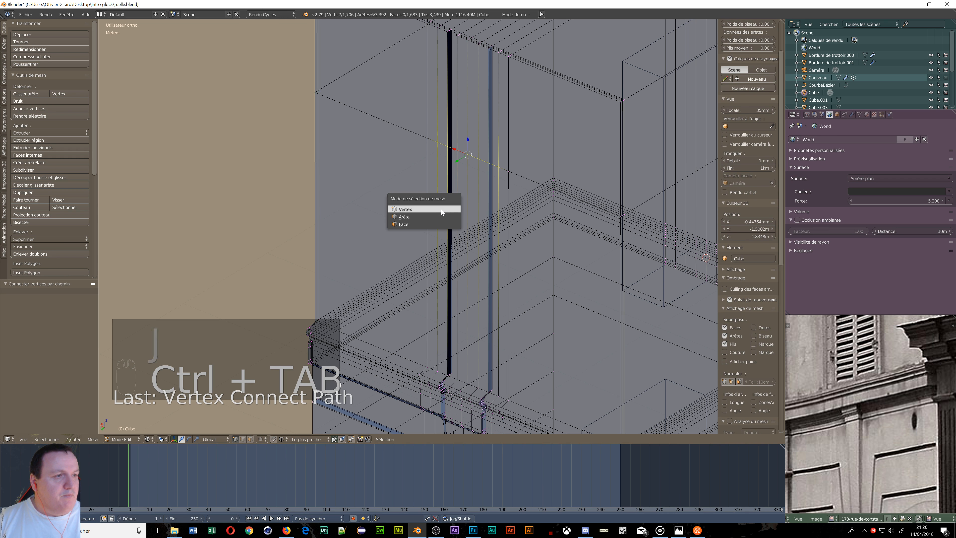
left_click(418, 224)
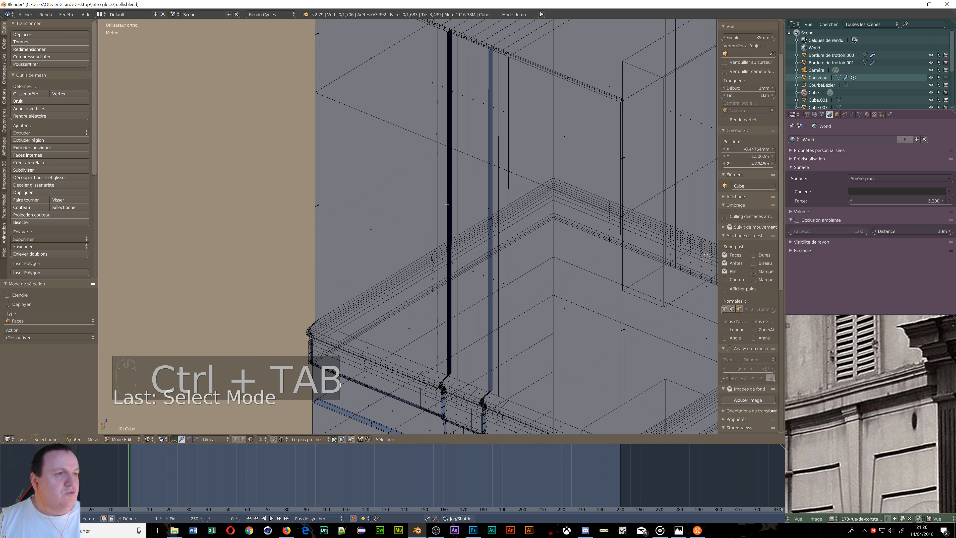
- Inspect the facade's narrow vertical strip faces in solid shading, and return to wireframe with everything deselected
middle_click_drag(455, 237, 470, 234)
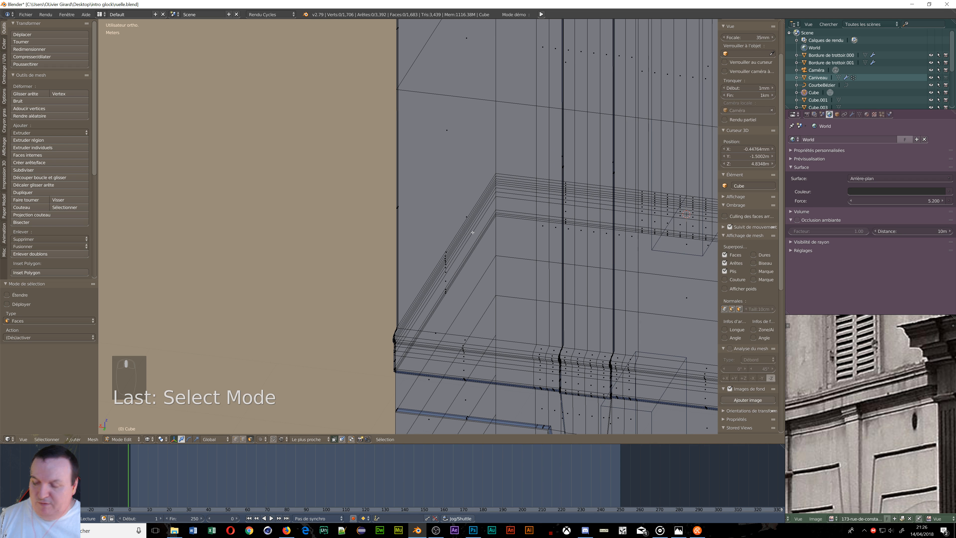
key("z")
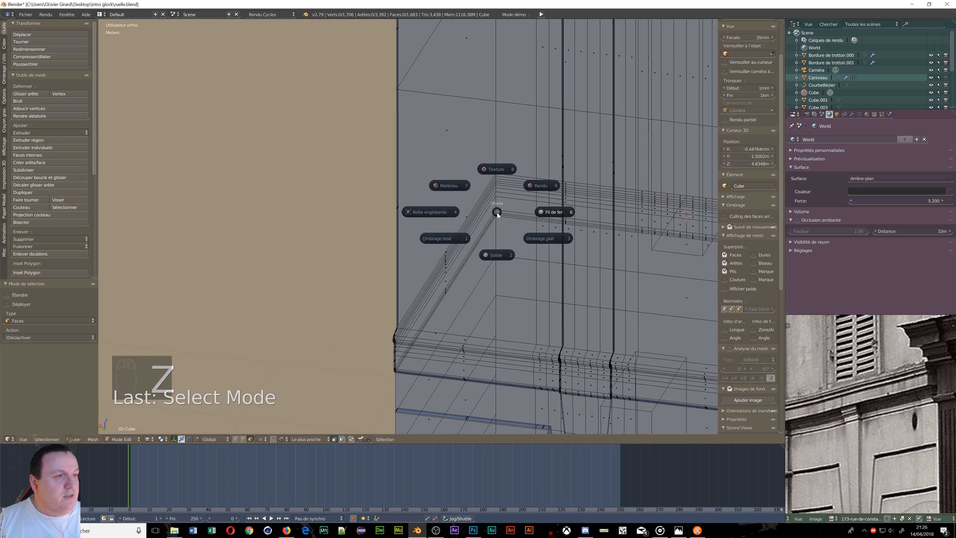
left_click(497, 255)
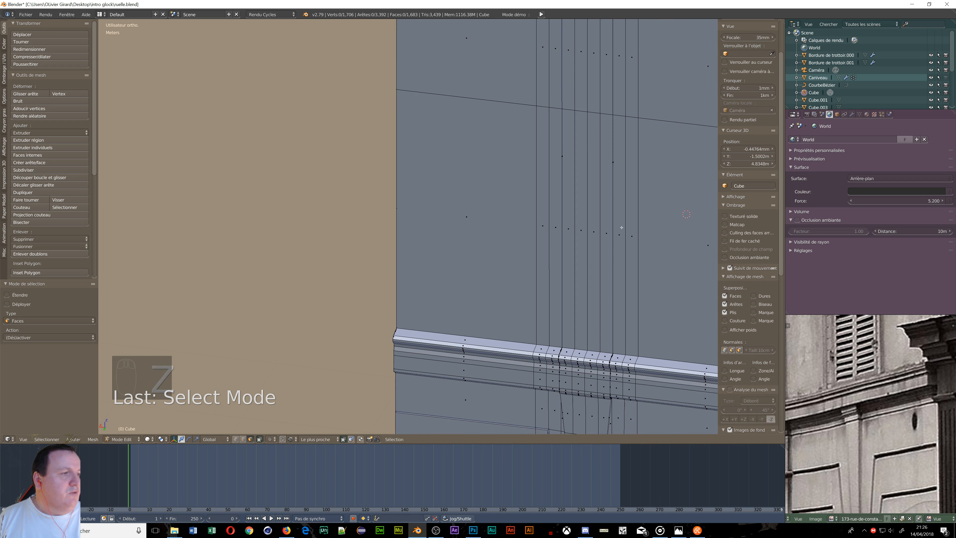
scroll(616, 195, "up", 2)
right_click(606, 145)
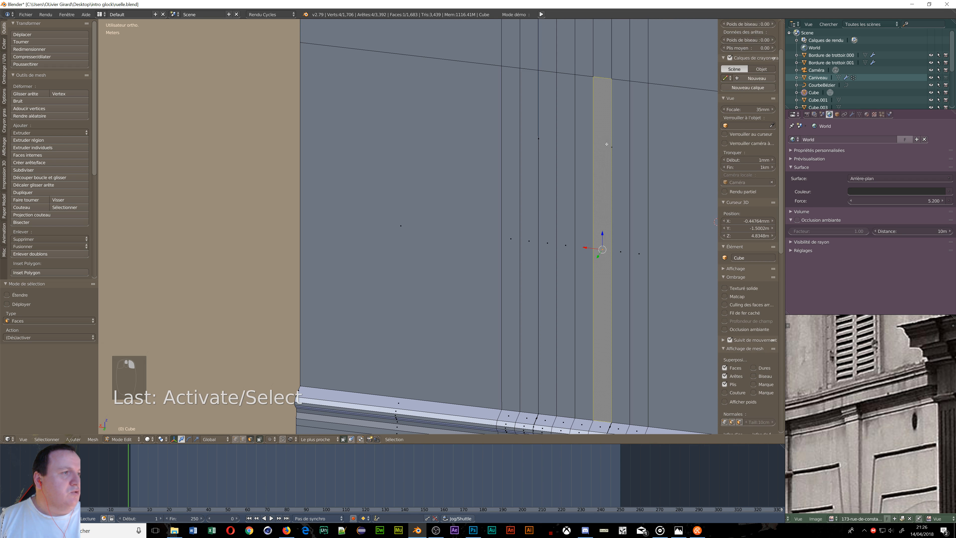
right_click(612, 143)
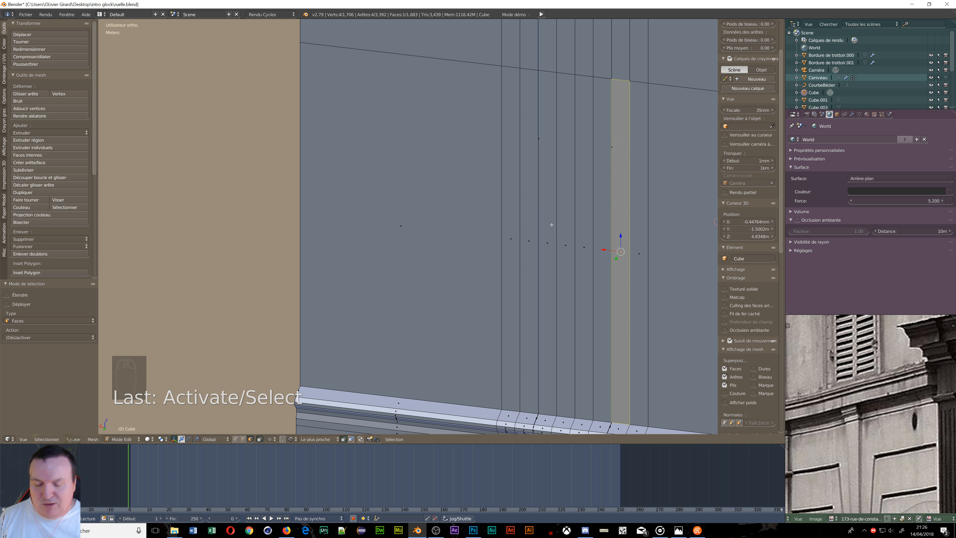
key("z")
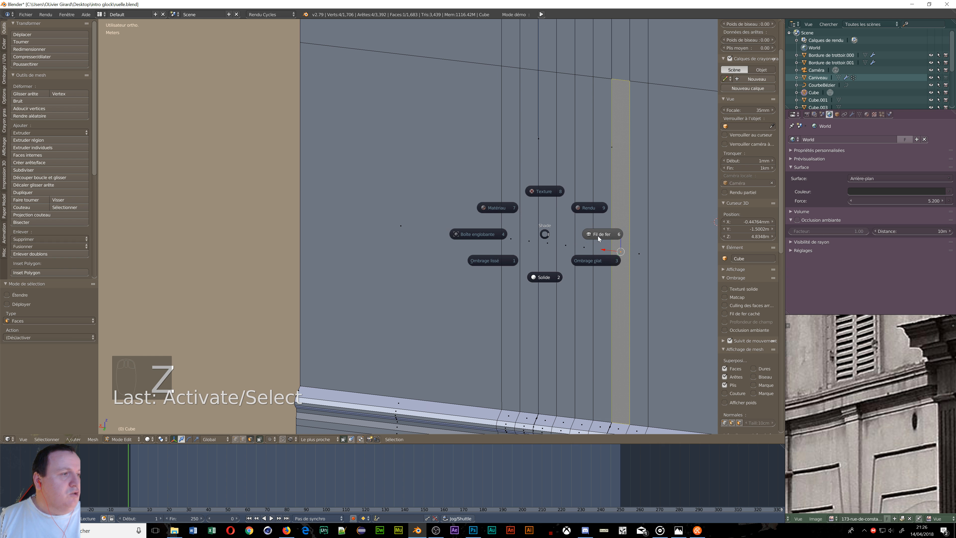
scroll(607, 151, "up", 4)
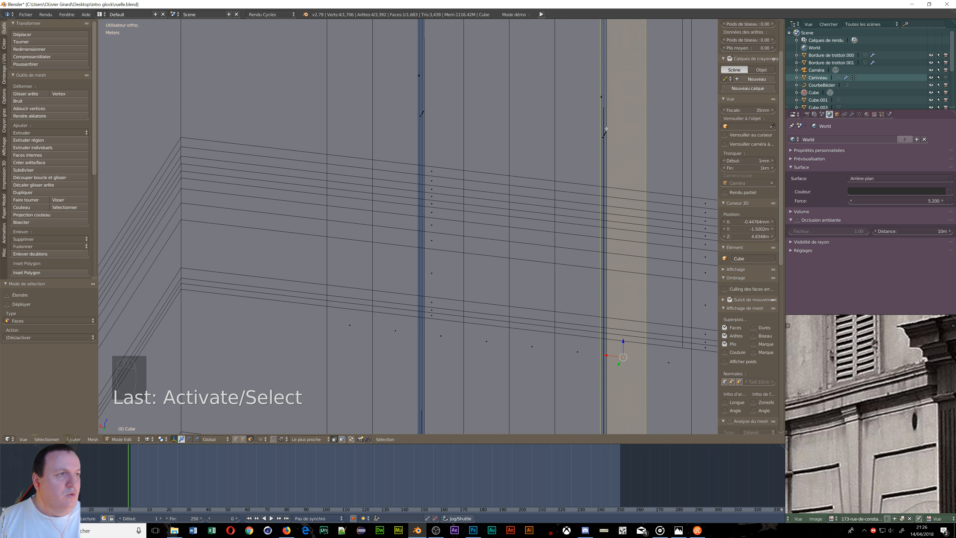
key("a")
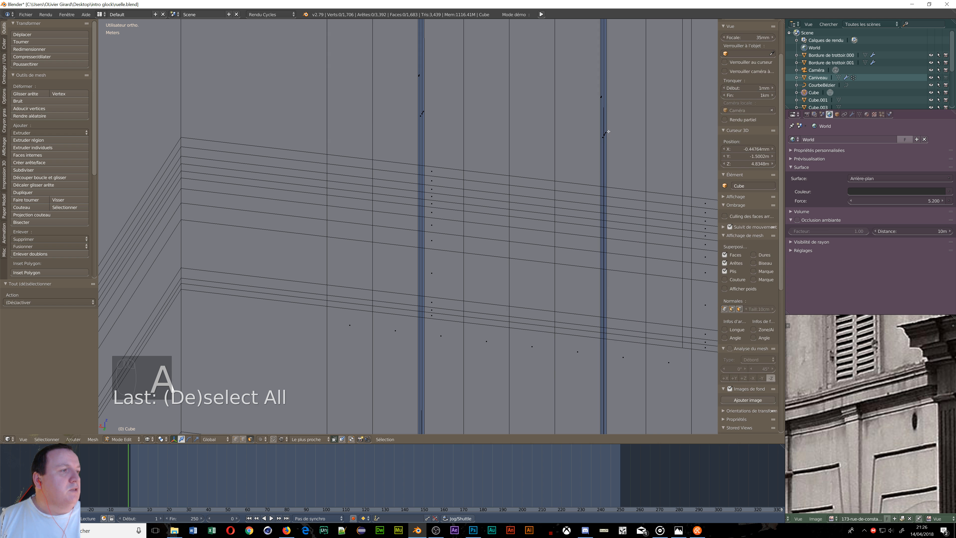
- Circle-select the internal faces of both narrow vertical strips on the upper storey above the cornice
key("c")
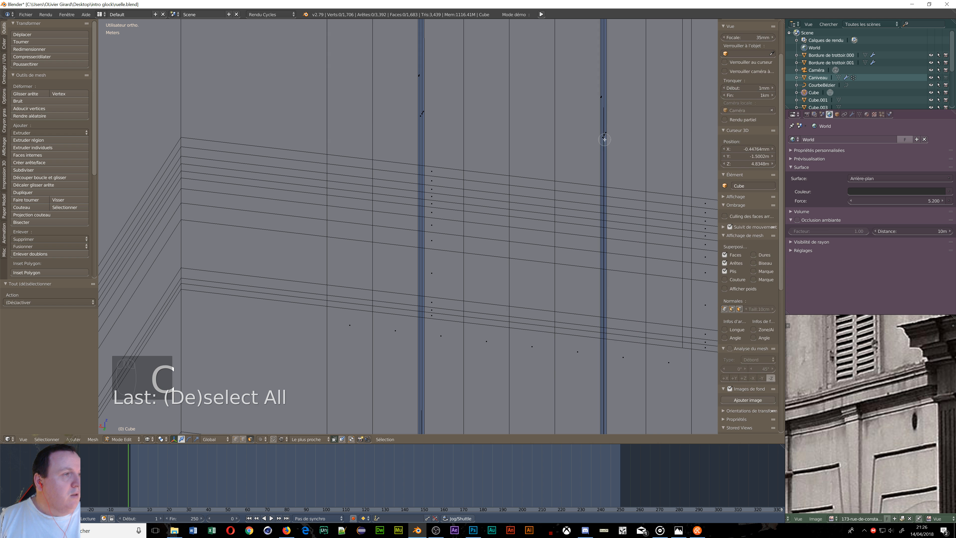
left_click_drag(605, 139, 604, 133)
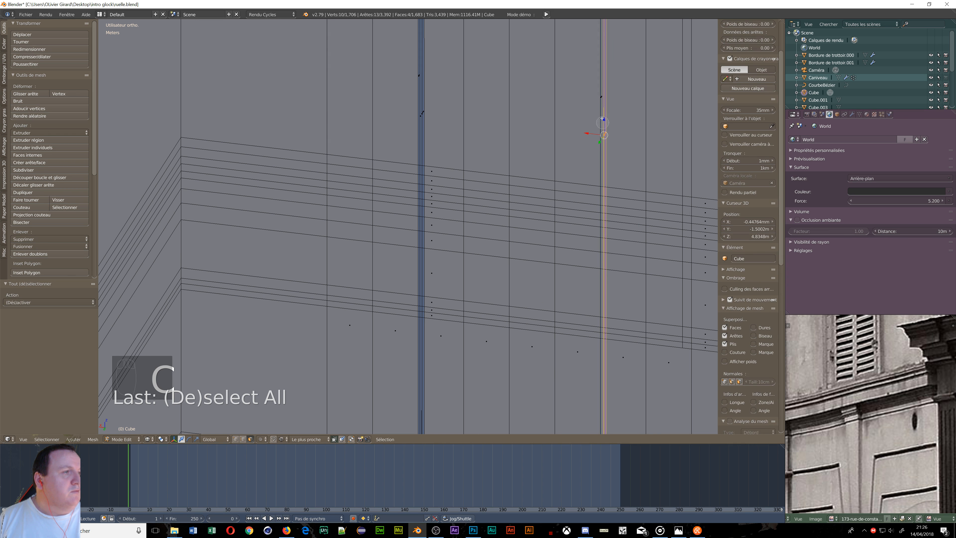
left_click(602, 103)
left_click(418, 77)
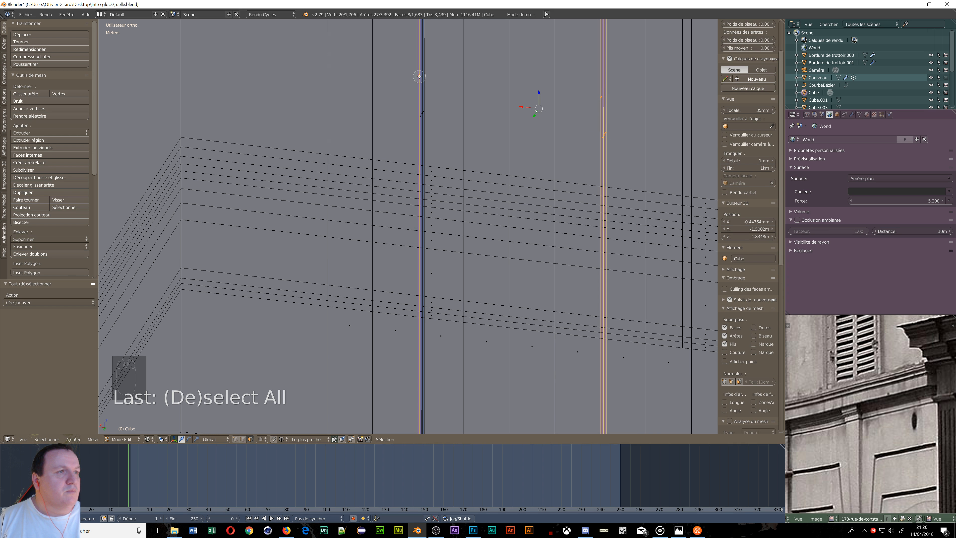
left_click(423, 115)
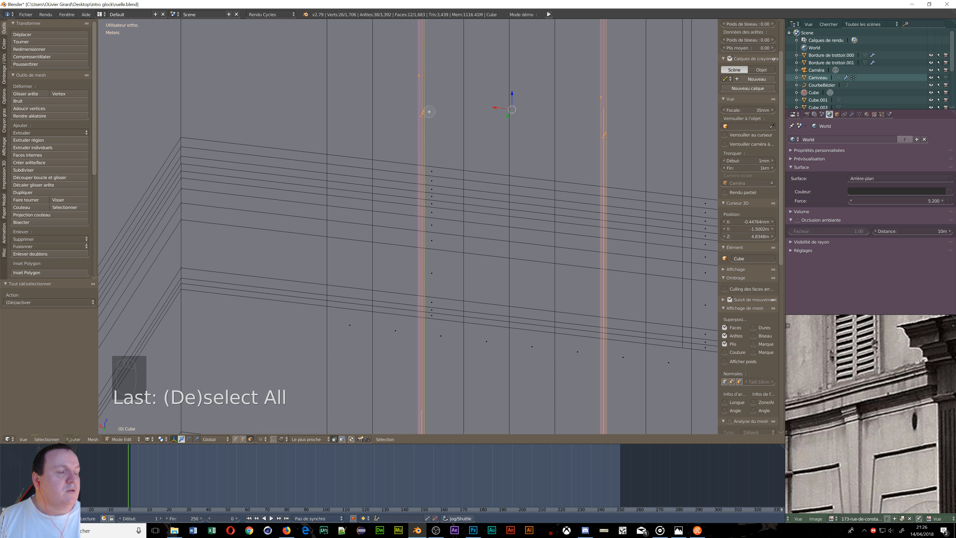
right_click(443, 101)
- Extend the selection with the internal faces that continue both strips down through the stepped cornice profile
scroll(446, 101, "down", 7)
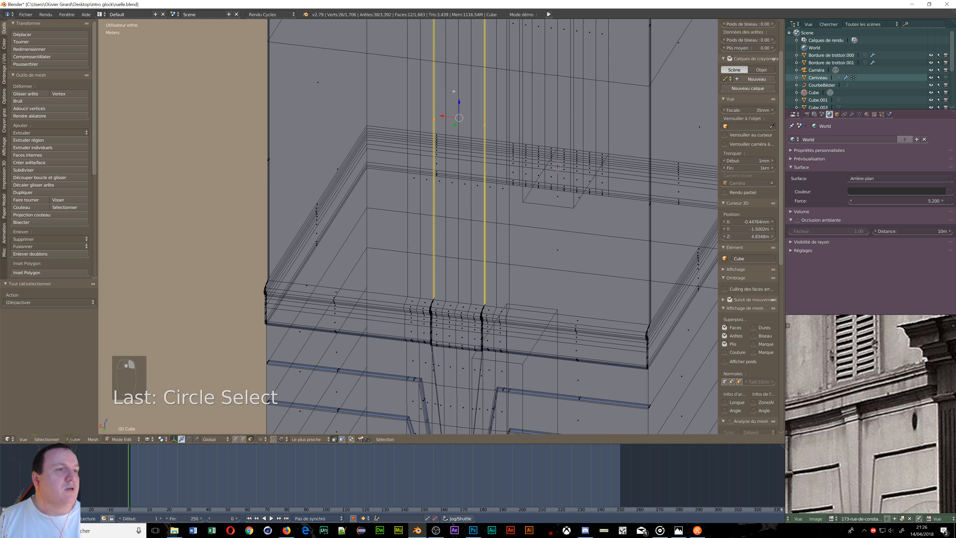
middle_click_drag(454, 91, 524, 424, "shift")
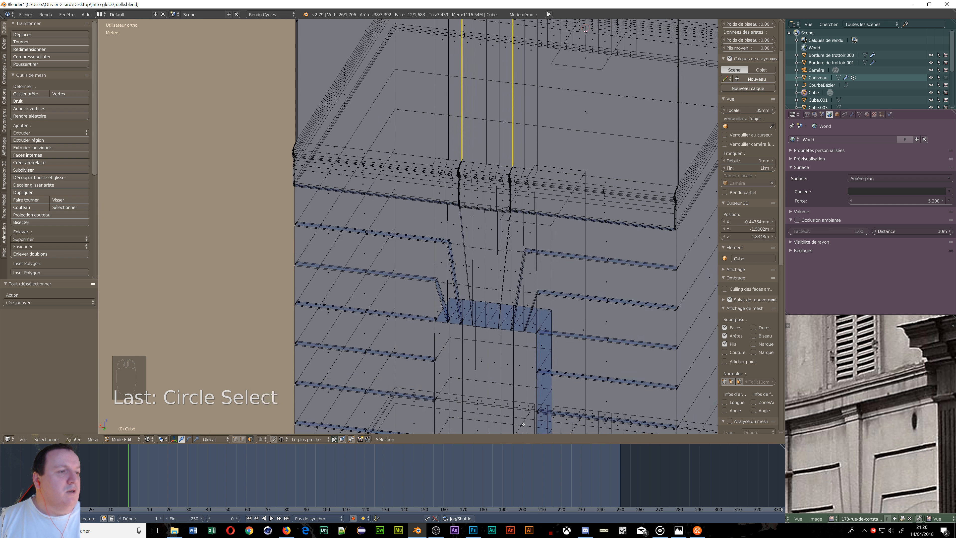
scroll(455, 244, "up", 6)
middle_click_drag(421, 167, 452, 383)
scroll(357, 239, "up", 3)
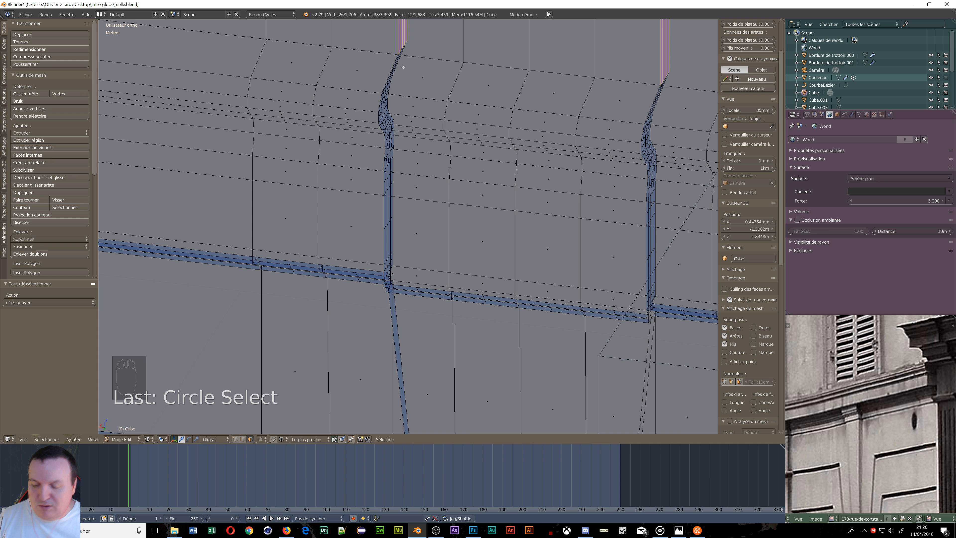
key("c")
mouse_move(401, 53)
left_mouse_down()
mouse_move(384, 102)
mouse_move(387, 263)
left_mouse_up()
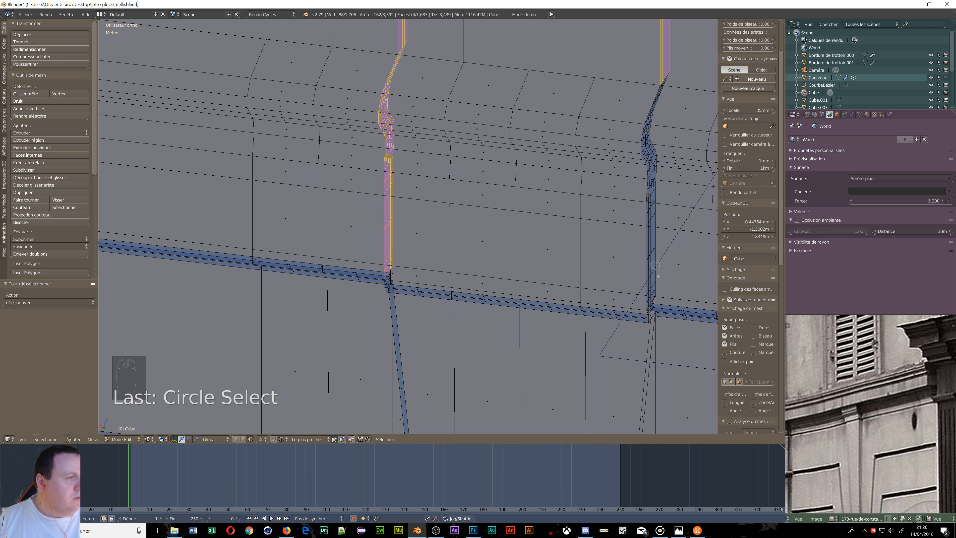
left_click_drag(651, 275, 651, 249)
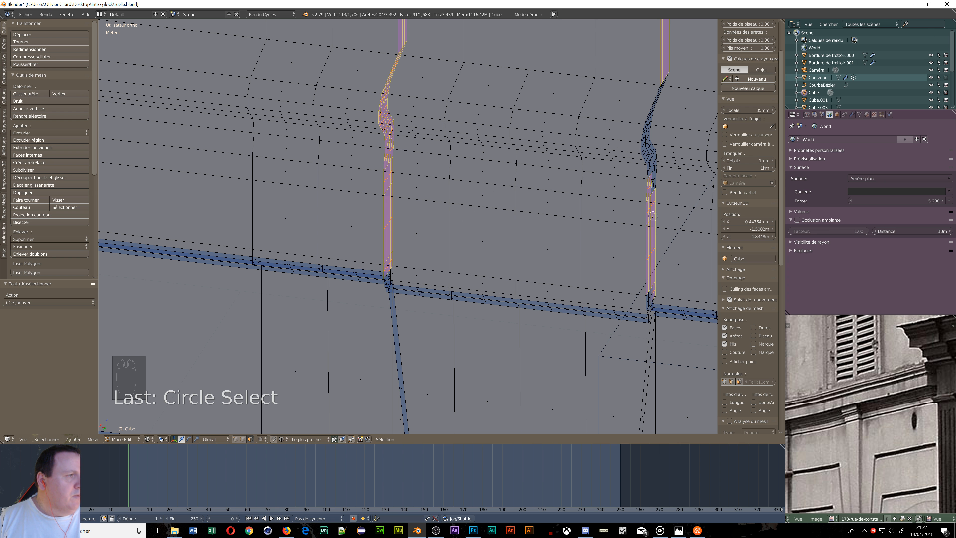
left_click_drag(654, 184, 653, 159)
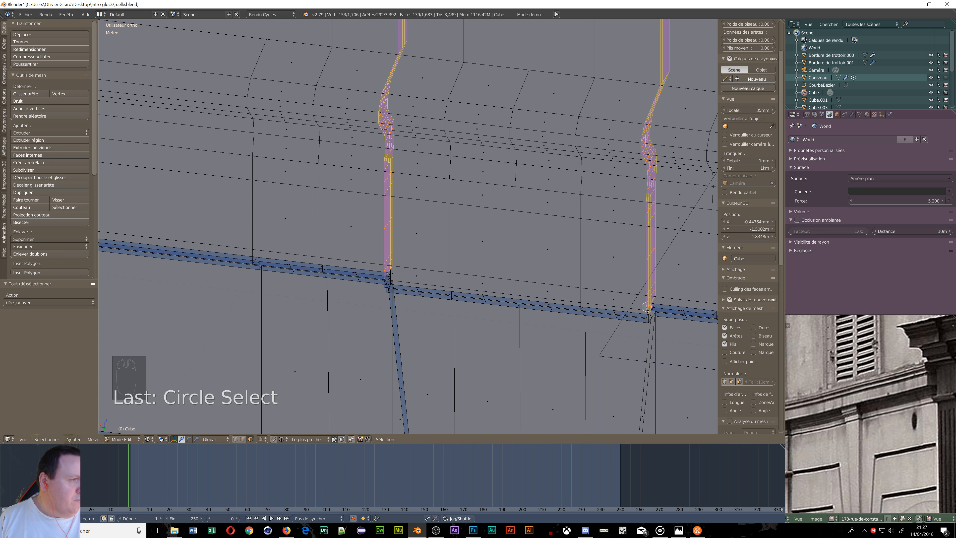
- Add the small internal faces at the strip's lower end, under the cornice, to the selection
scroll(695, 315, "up", 10)
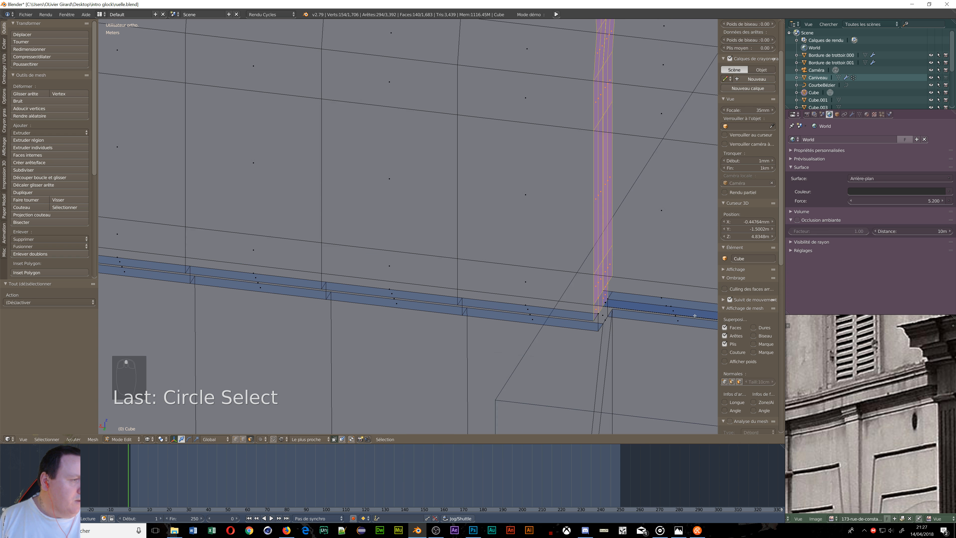
middle_click_drag(569, 330, 490, 284)
scroll(506, 308, "down", 7)
scroll(490, 284, "up", 8)
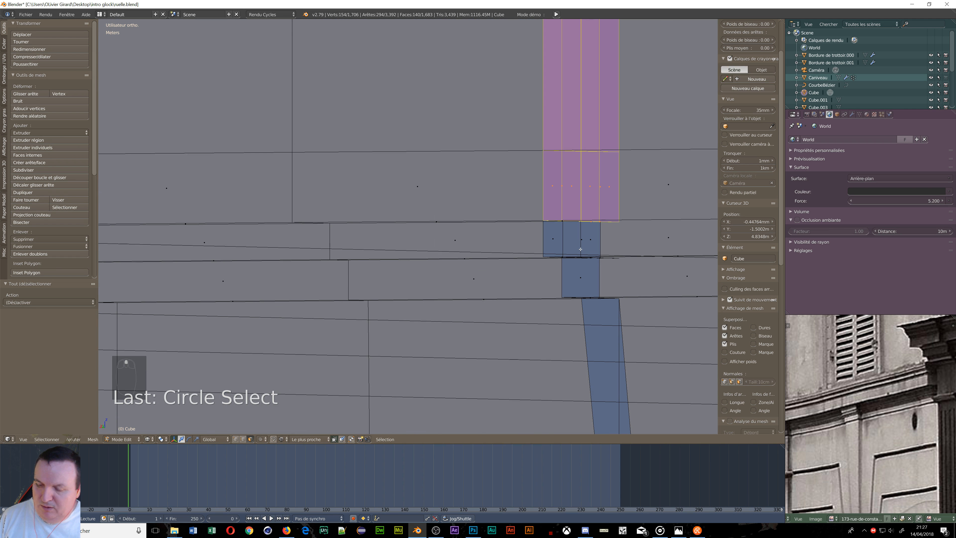
key("c")
left_click(556, 241)
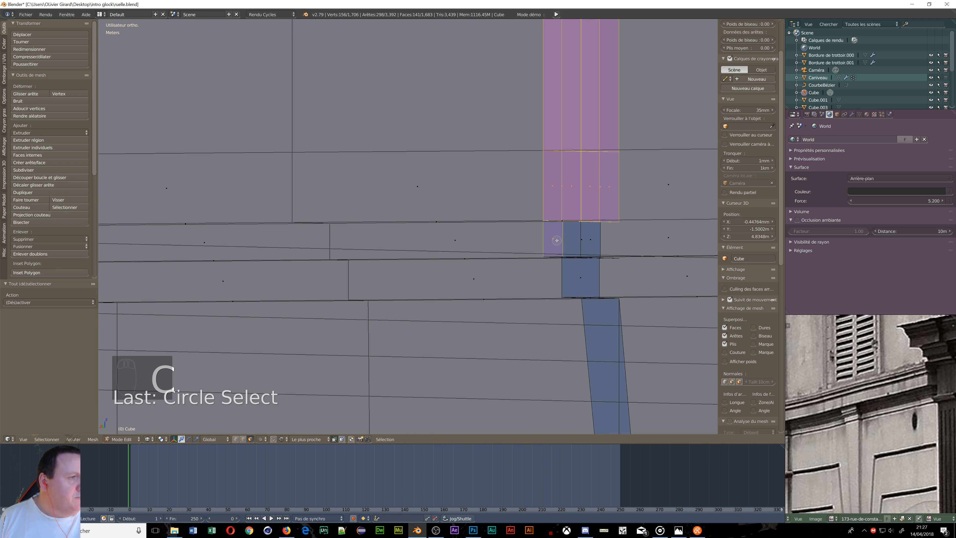
left_click(582, 236)
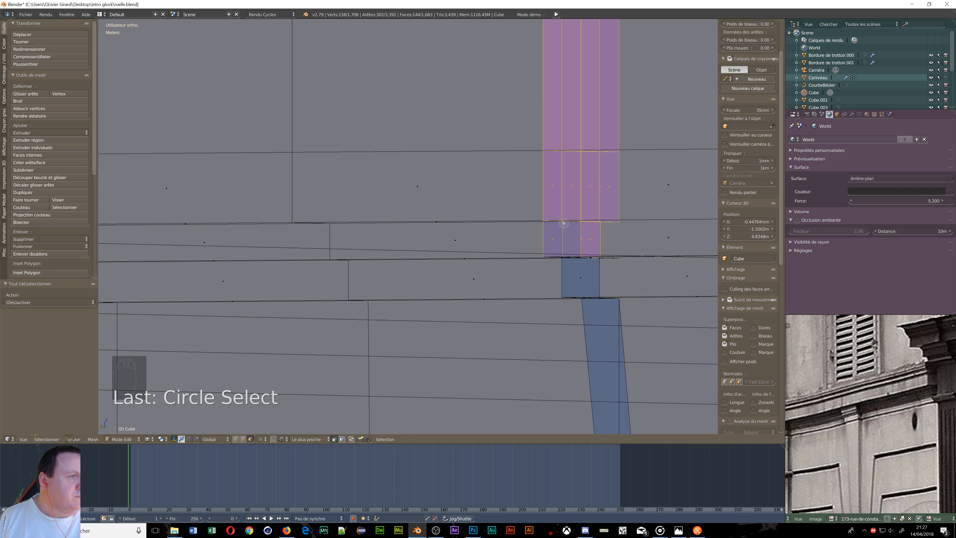
- Add the remaining thin internal faces at the cornice's lower edge to the selection and delete all selected faces
middle_click_drag(569, 247, 591, 269)
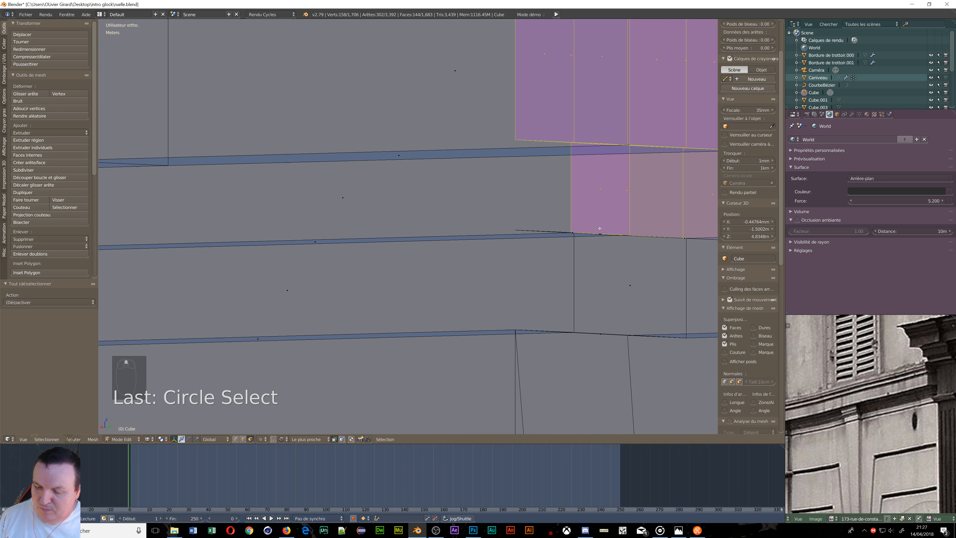
key("c")
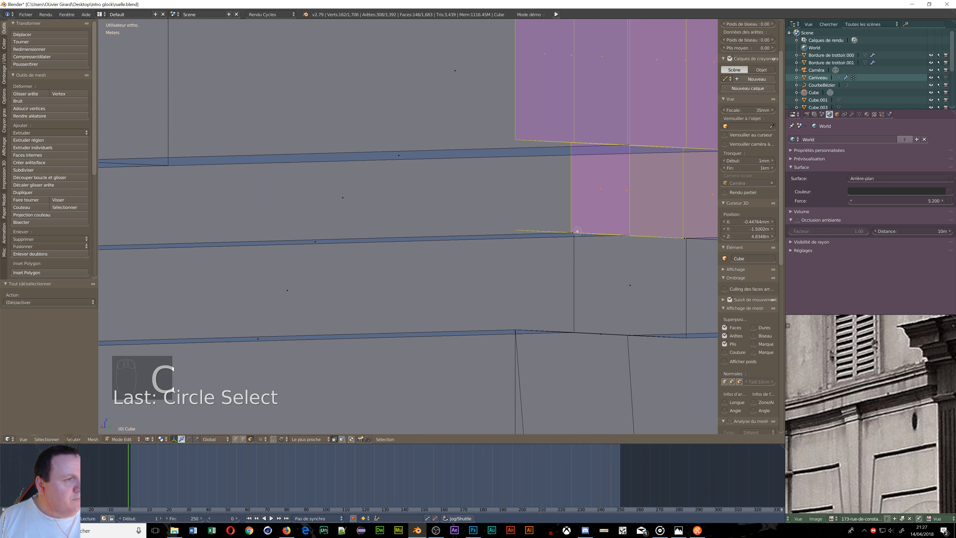
mouse_move(603, 276)
middle_mouse_down()
mouse_move(655, 271)
mouse_move(647, 292)
mouse_move(637, 293)
mouse_move(641, 264)
middle_mouse_up()
key("c")
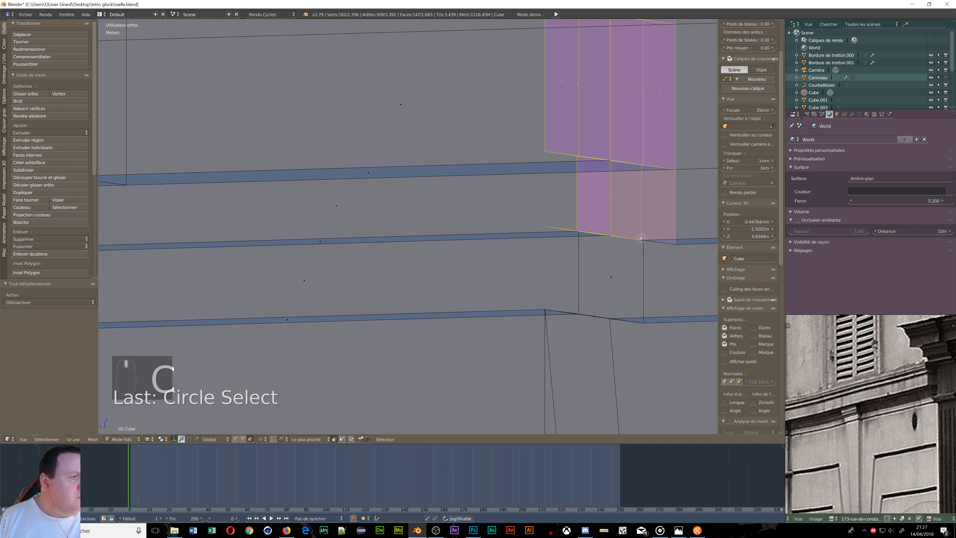
scroll(661, 294, "down", 20)
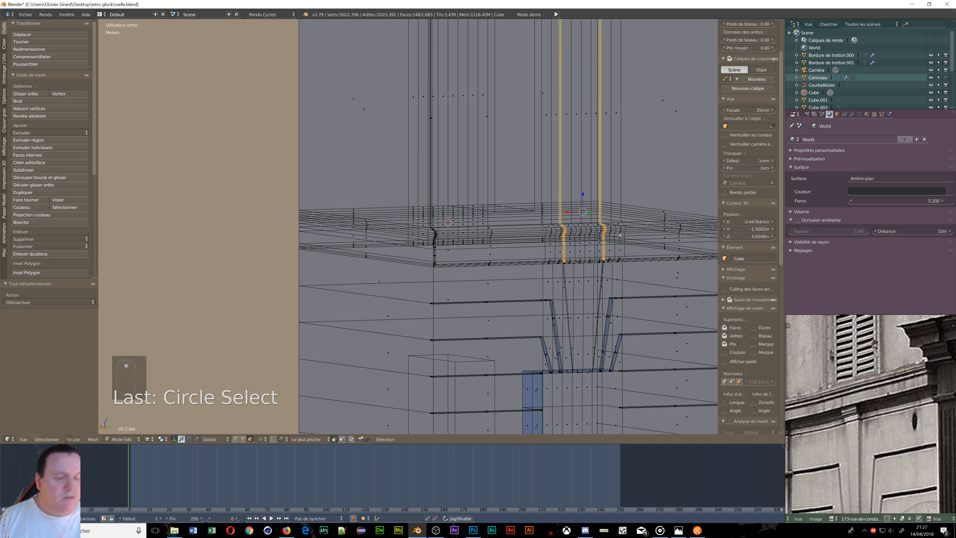
key("x")
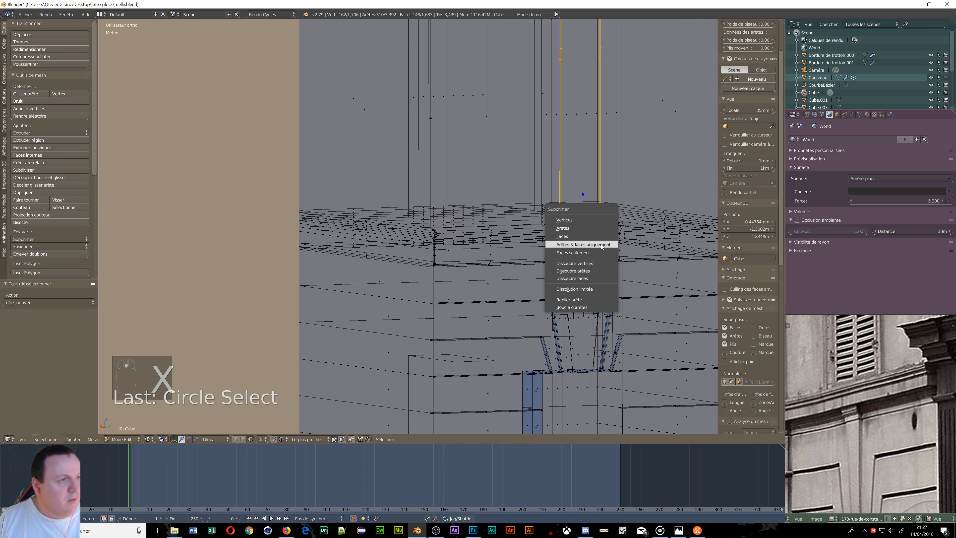
left_click(567, 236)
- Switch to solid shading and fill the small gap under the cornice with a face between its two short edges
mouse_move(625, 243)
middle_mouse_down()
mouse_move(609, 261)
mouse_move(619, 246)
middle_mouse_up()
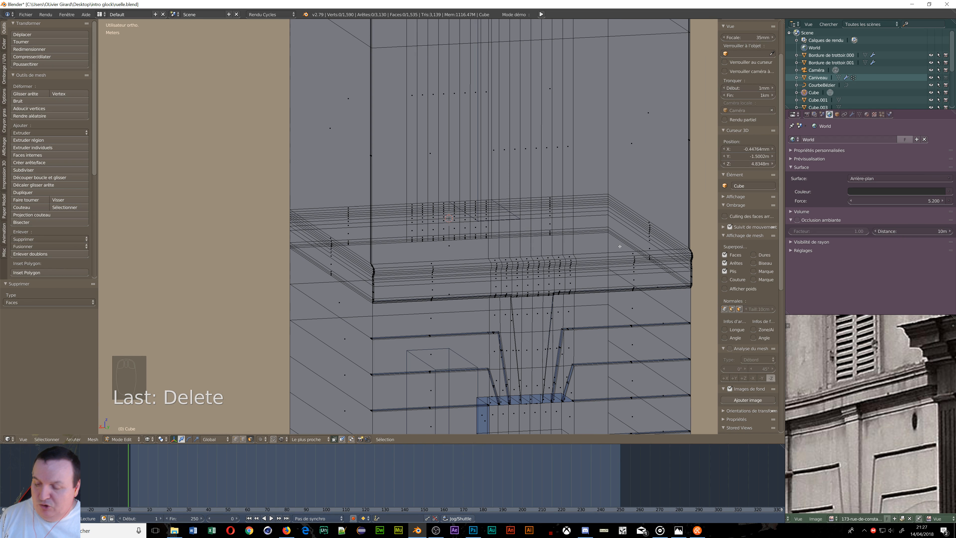
key("z")
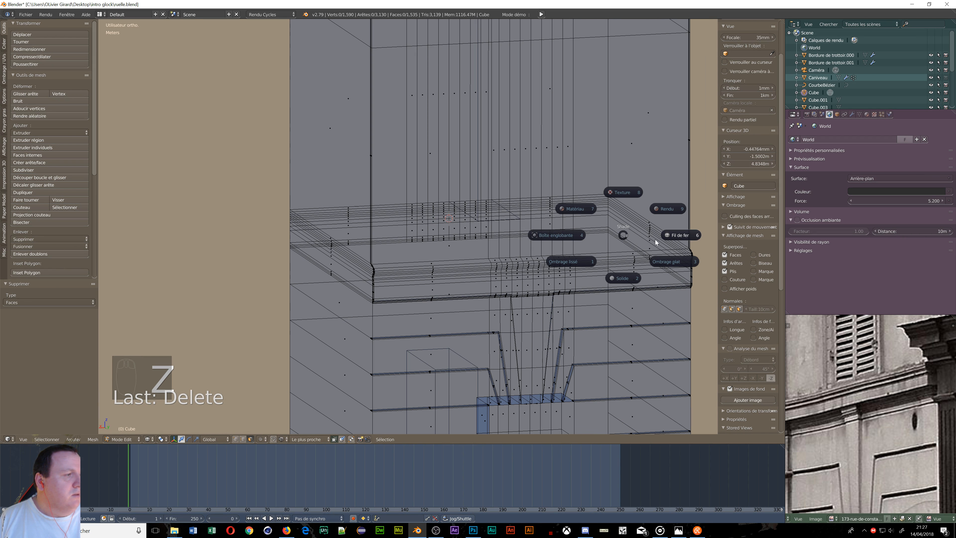
left_click(631, 278)
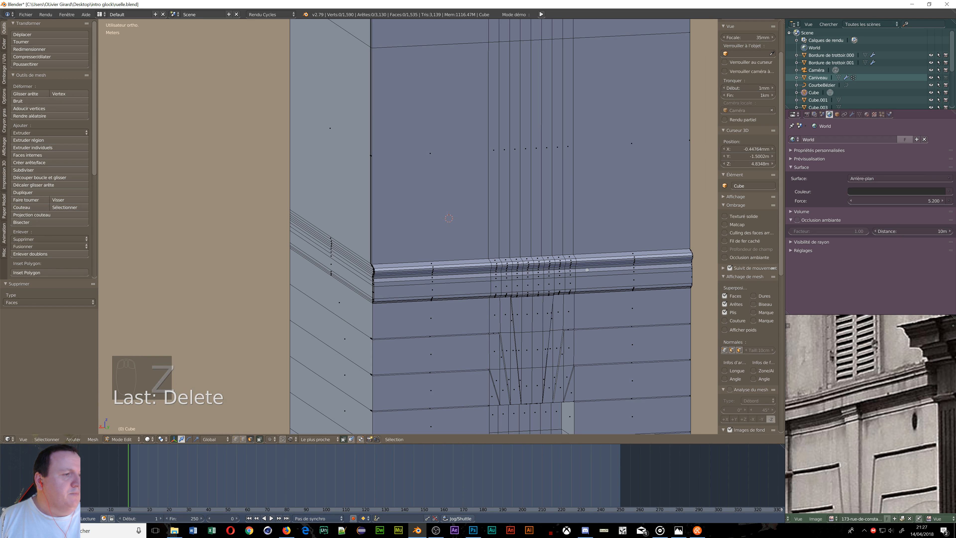
middle_click_drag(631, 278, 569, 290)
scroll(569, 291, "up", 4)
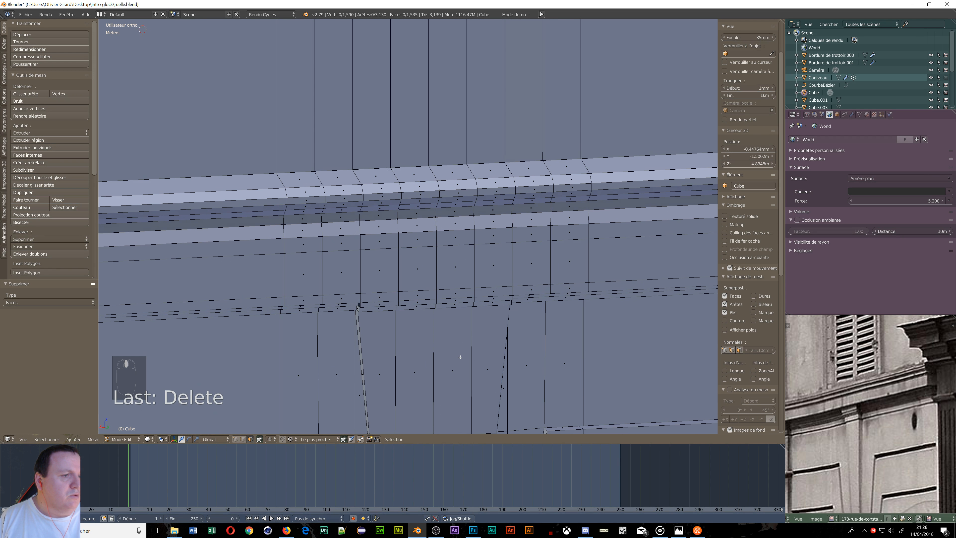
middle_click_drag(460, 357, 410, 351)
scroll(461, 324, "up", 10)
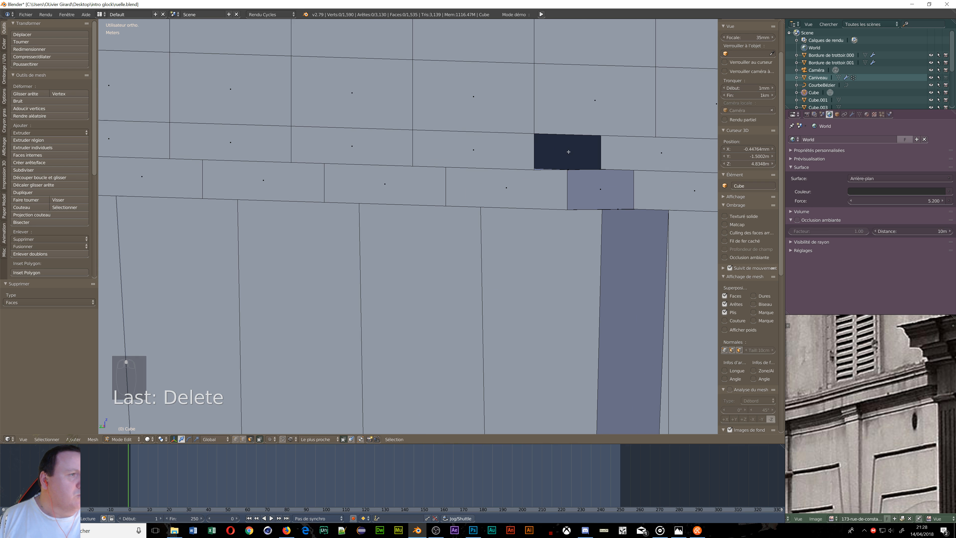
key("ctrl+Tab")
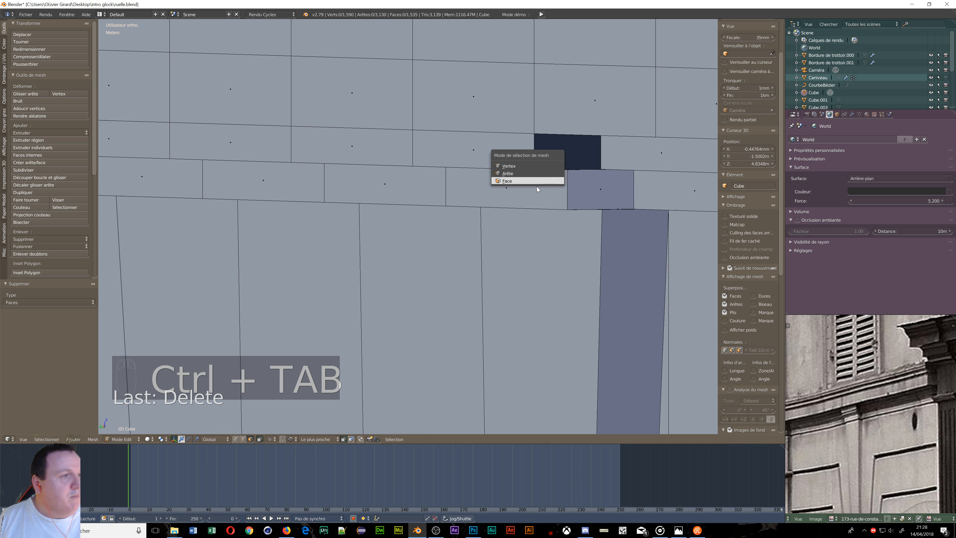
left_click(520, 175)
right_click(538, 155)
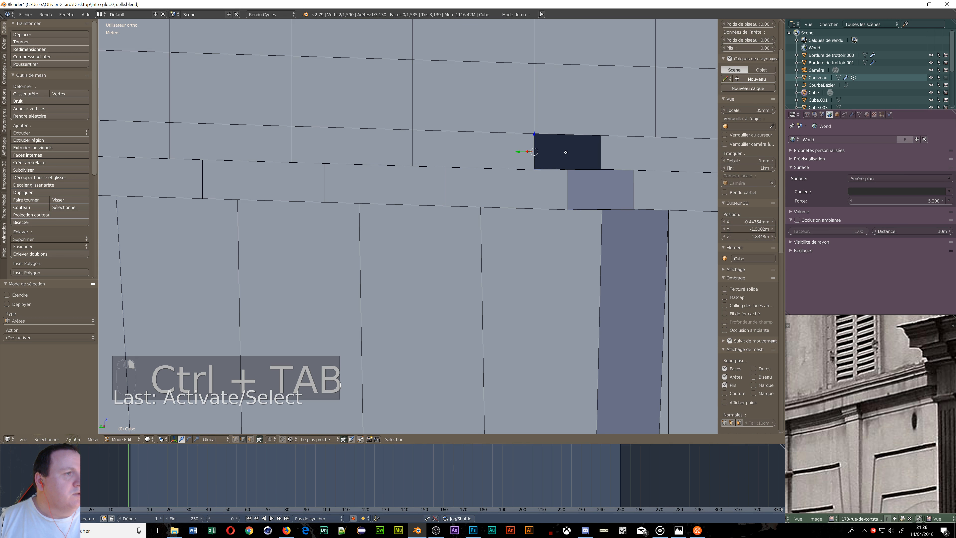
right_click(603, 154, "shift")
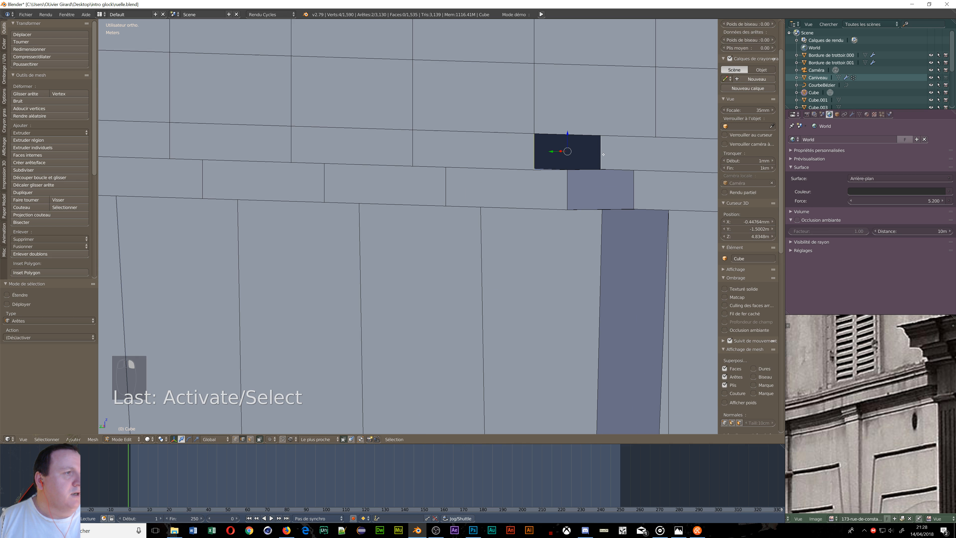
key("f")
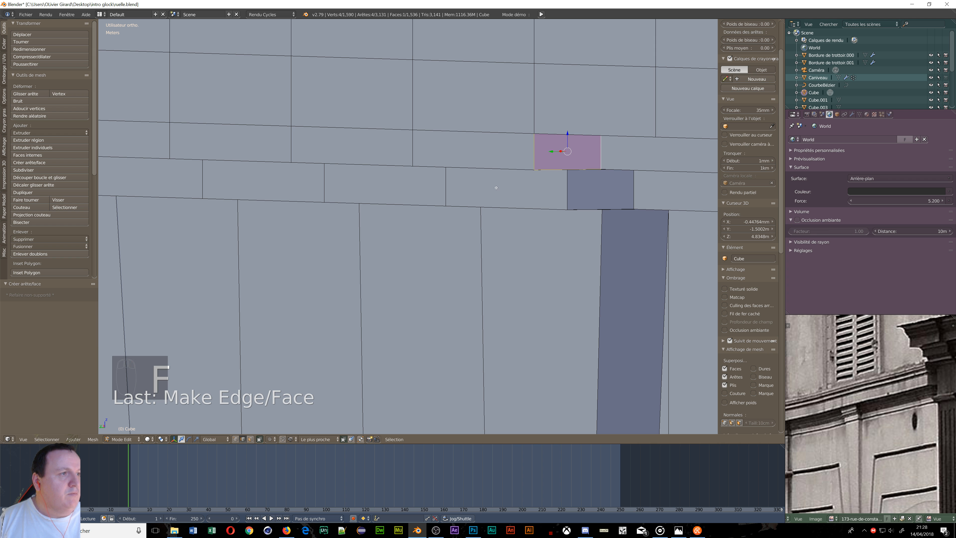
- Fill the matching small gap at the other end of the cornice's underside with a face between its two short edges
scroll(496, 188, "down", 5)
middle_click_drag(331, 237, 561, 214)
scroll(384, 192, "up", 4)
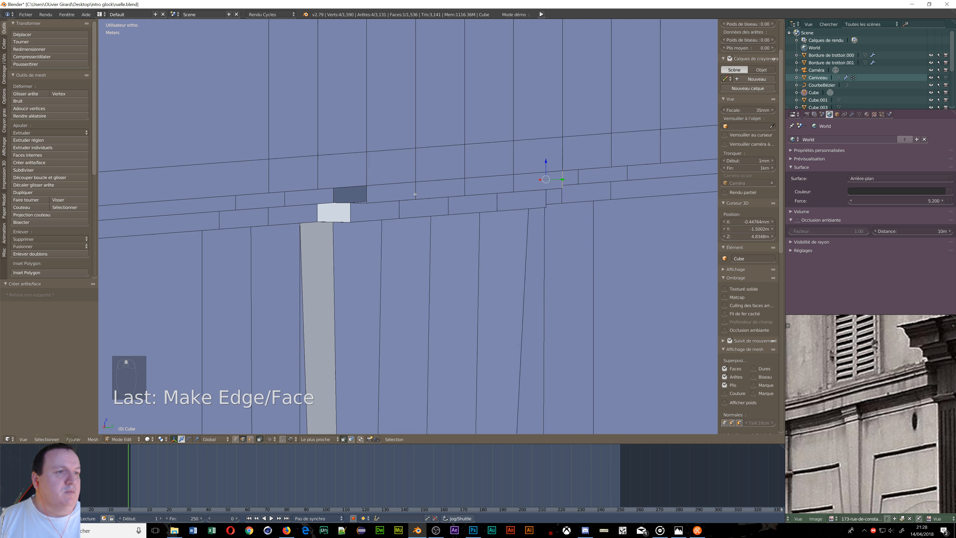
right_click(284, 197, "shift")
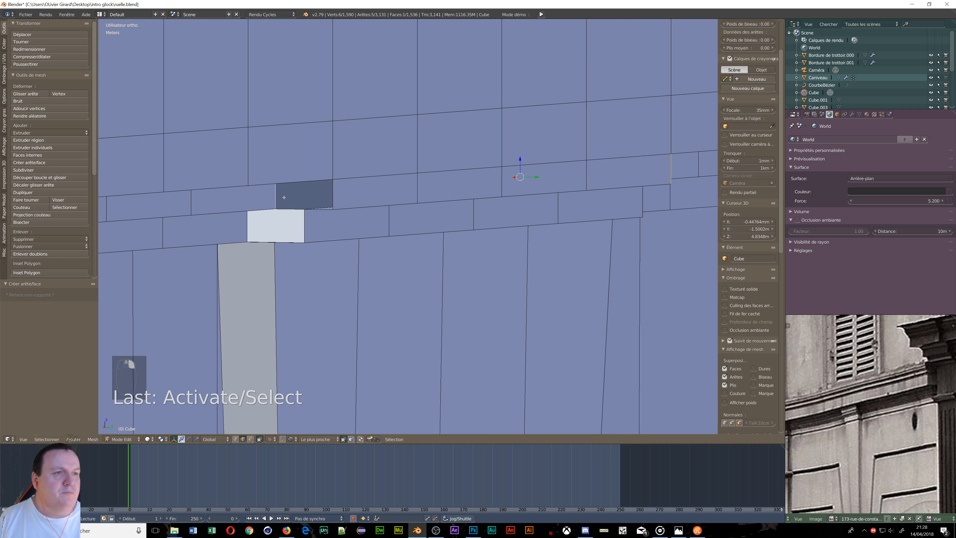
right_click(331, 190)
right_click(279, 195, "shift")
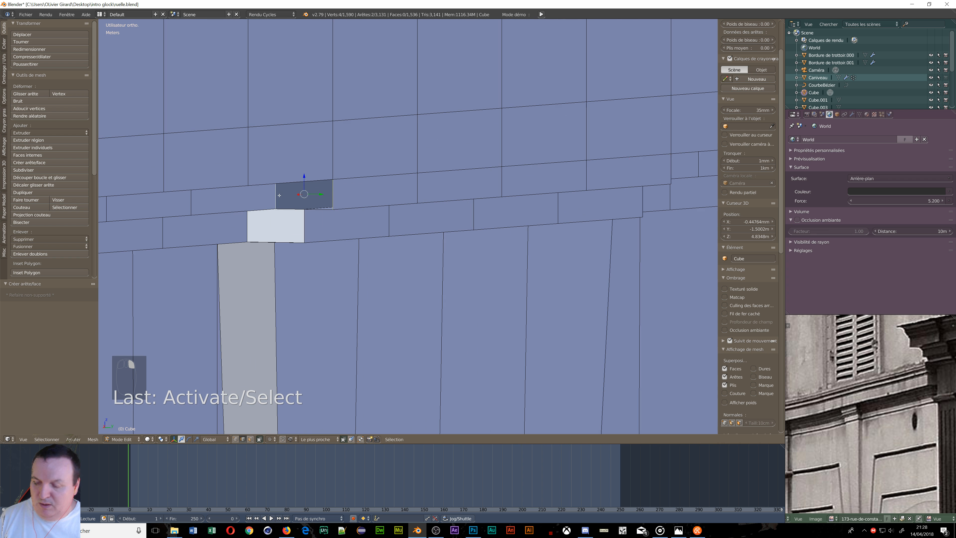
key("f")
- Circle-select the narrow central faces of the storey above the cornice and extrude them about 33.5 cm inward to form a window recess
middle_click_drag(280, 195, 492, 377)
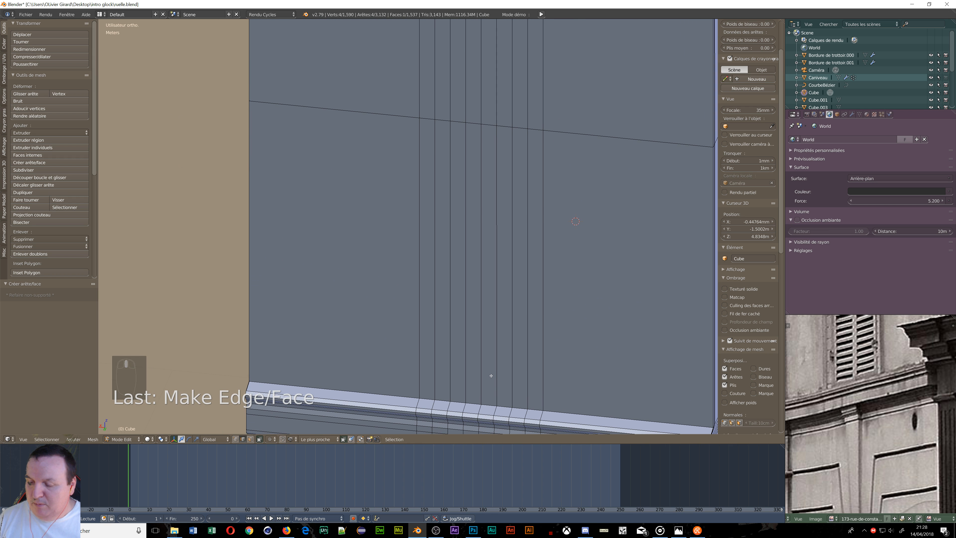
key("ctrl+Tab")
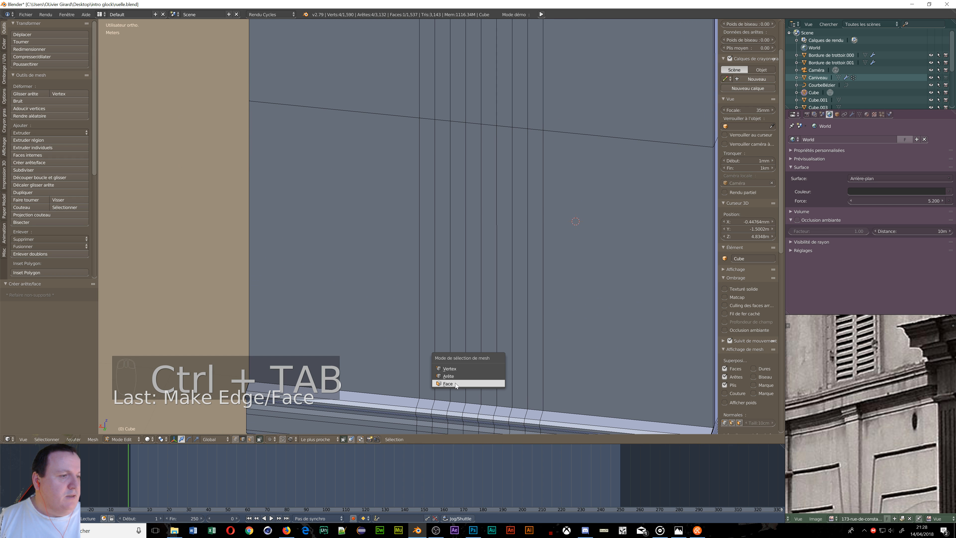
left_click(490, 385)
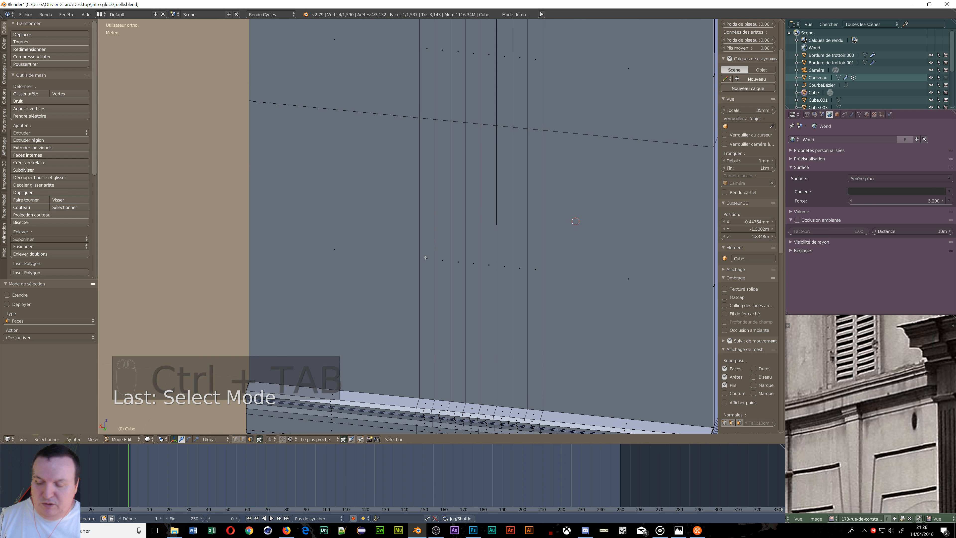
key("c")
left_click_drag(426, 258, 531, 268)
right_click(532, 269)
scroll(594, 258, "down", 4)
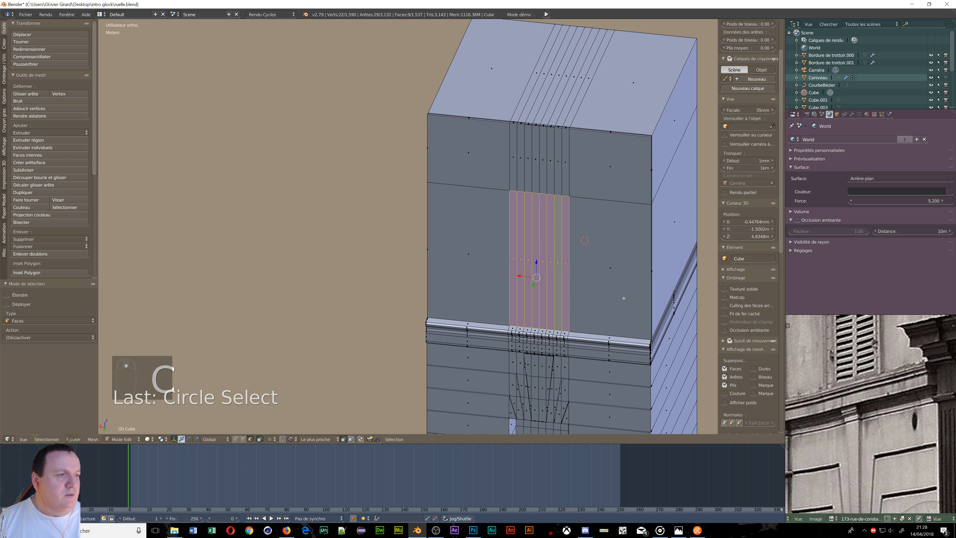
middle_click_drag(624, 298, 589, 303)
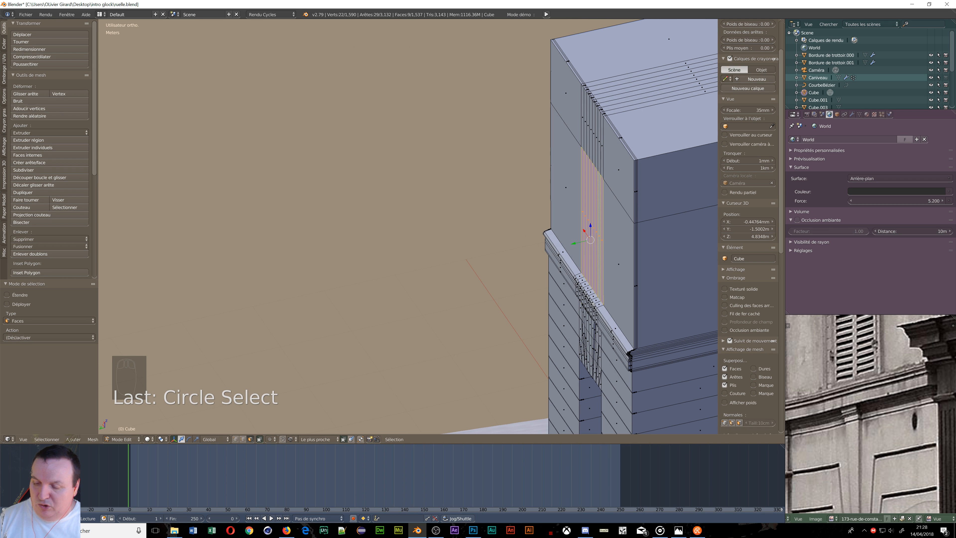
key("e")
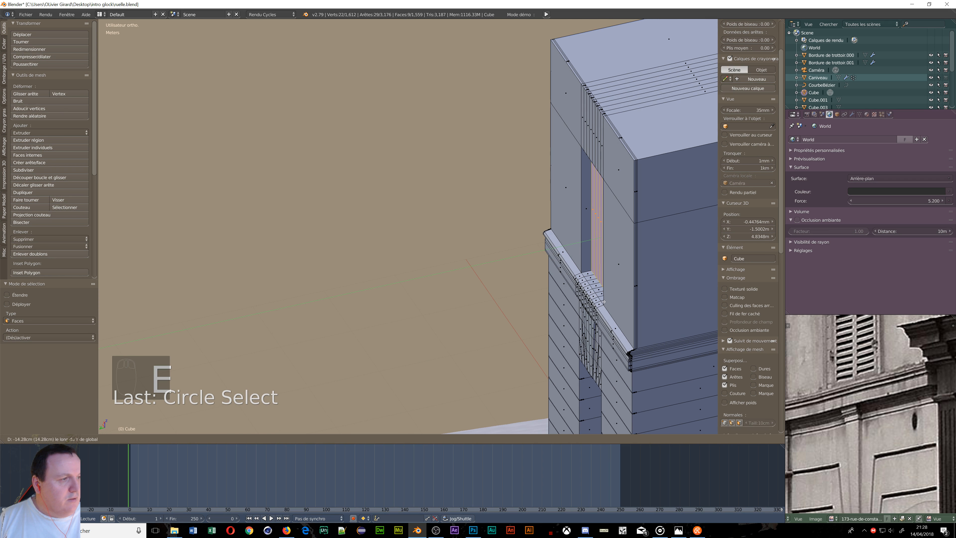
left_click(618, 306)
- Leave edit mode and examine the whole building from the facade around to its rear wall
scroll(618, 306, "down", 3)
middle_click_drag(620, 297, 604, 348)
scroll(572, 279, "down", 8)
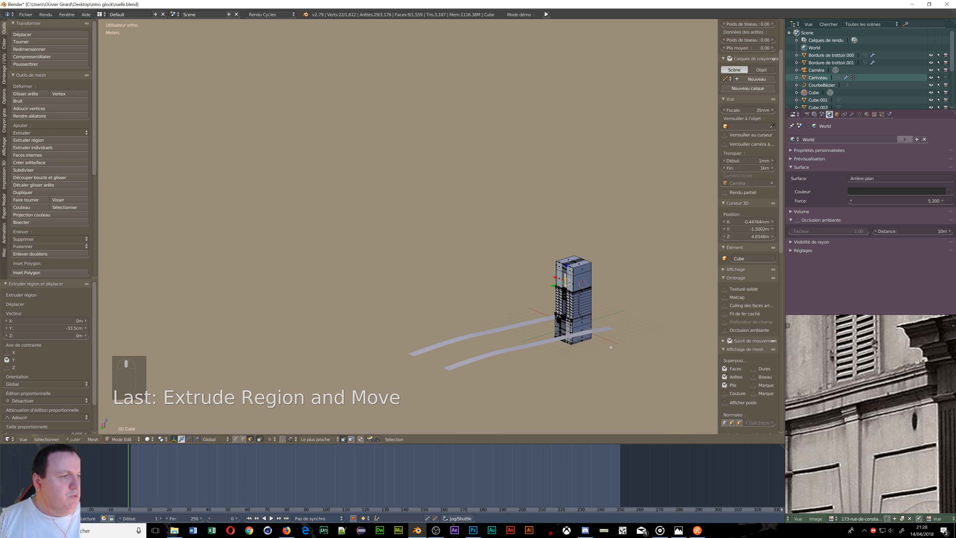
scroll(603, 349, "up", 1)
scroll(601, 350, "up", 8)
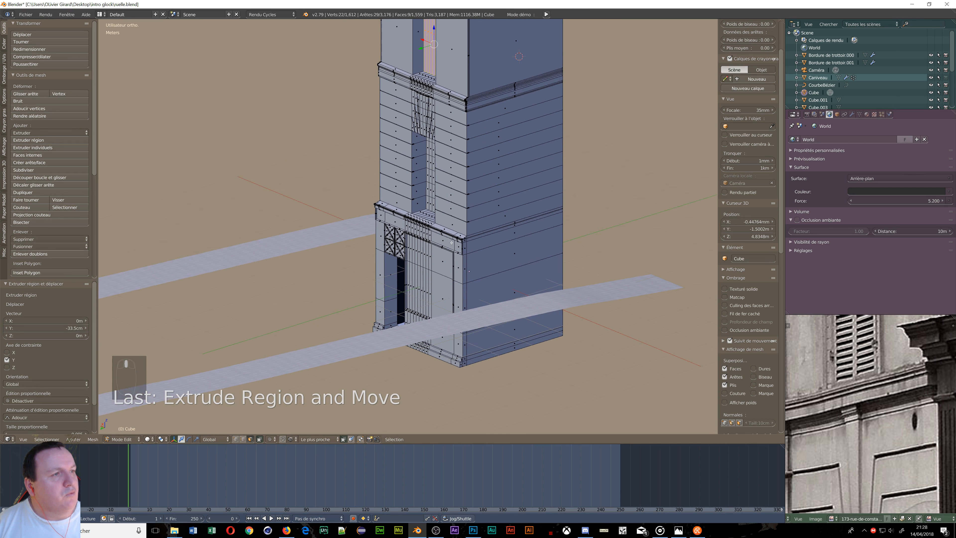
middle_click_drag(485, 270, 495, 267, "shift")
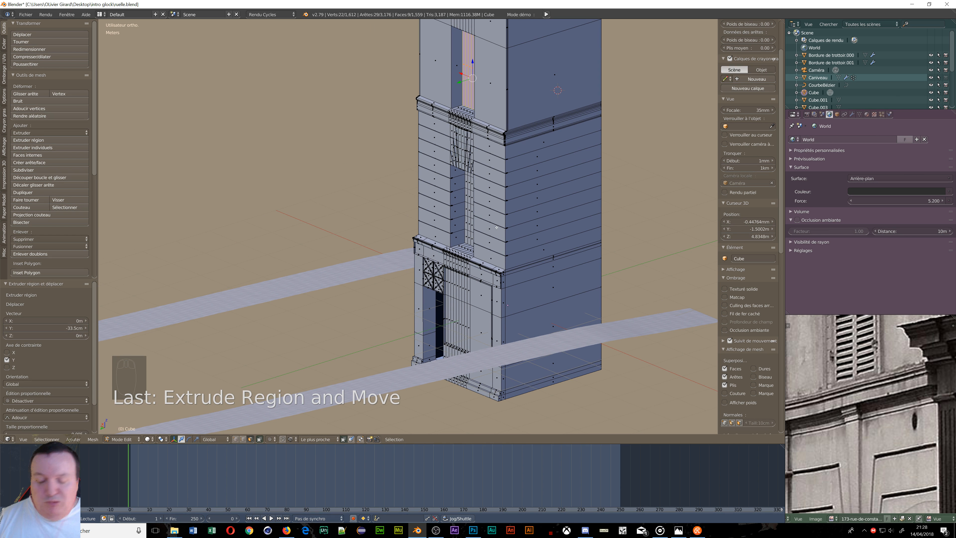
key("Tab")
left_click(439, 229)
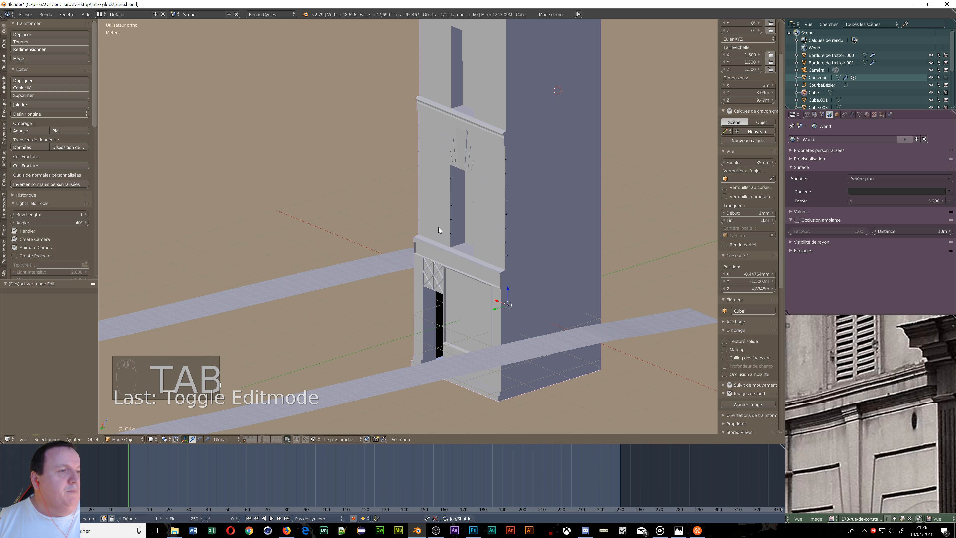
scroll(437, 230, "down", 6)
middle_click_drag(488, 236, 443, 214)
scroll(509, 172, "up", 6)
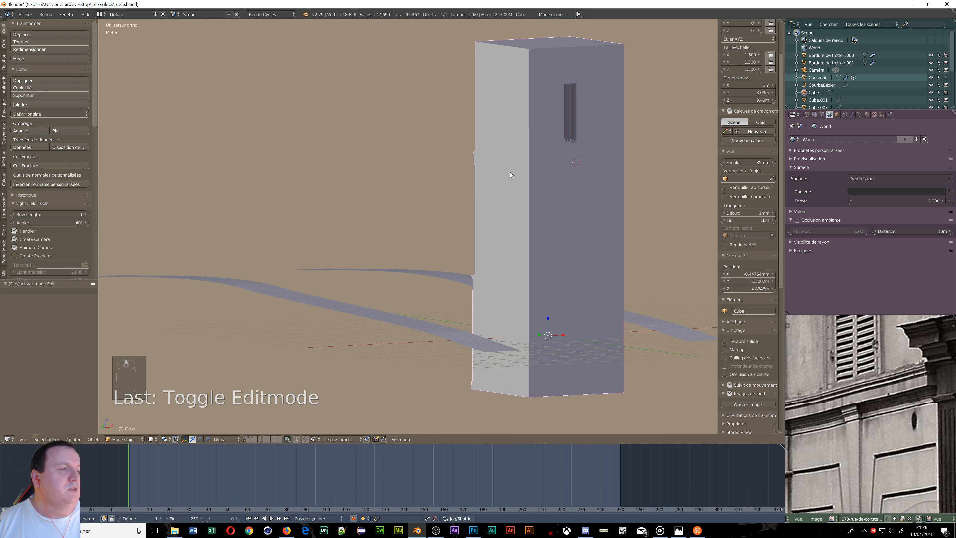
scroll(509, 172, "down", 2)
middle_click_drag(559, 144, 634, 161)
- Examine the building's mesh in edit mode with wireframe shading, ending back in object mode
key("Tab")
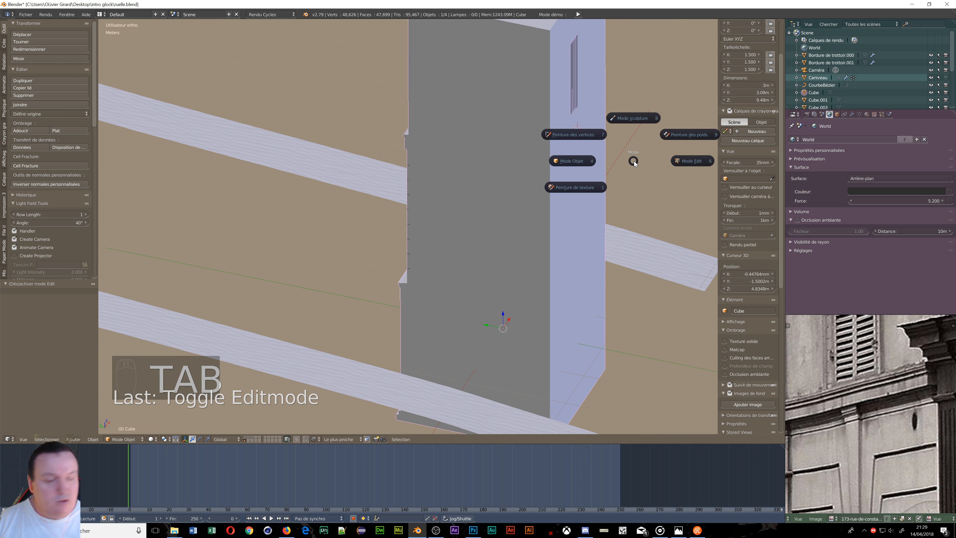
left_click(690, 165)
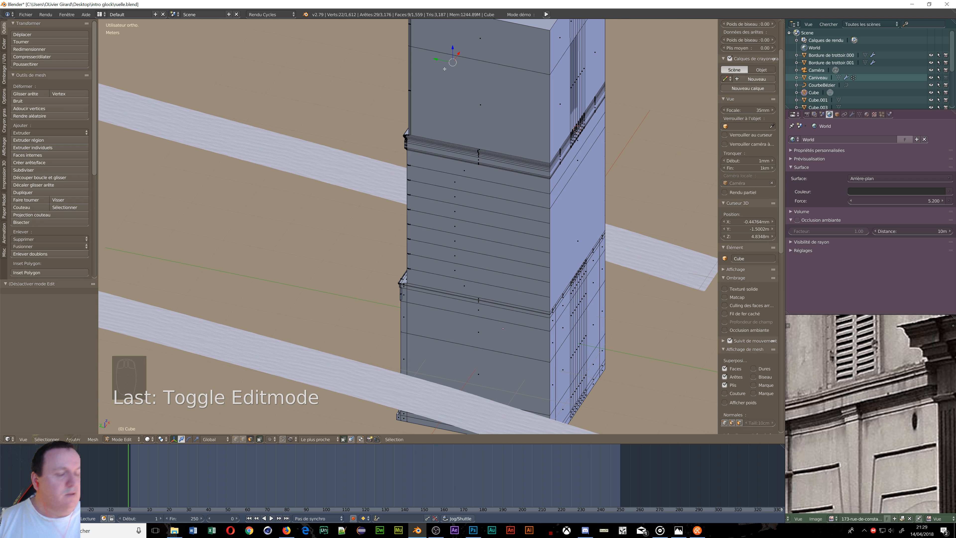
key("z")
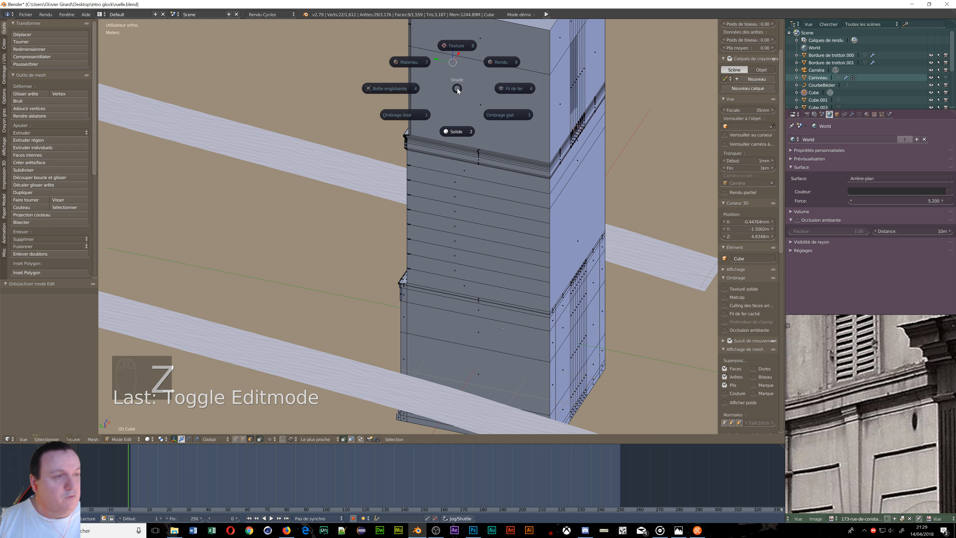
left_click(515, 89)
middle_click_drag(561, 103, 550, 128)
scroll(475, 97, "down", 2)
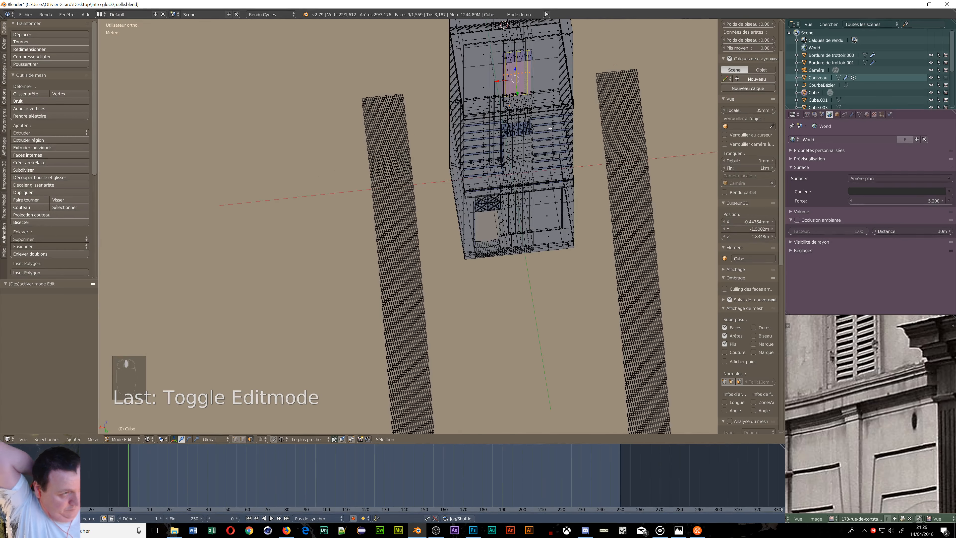
key("Tab")
key("Tab")
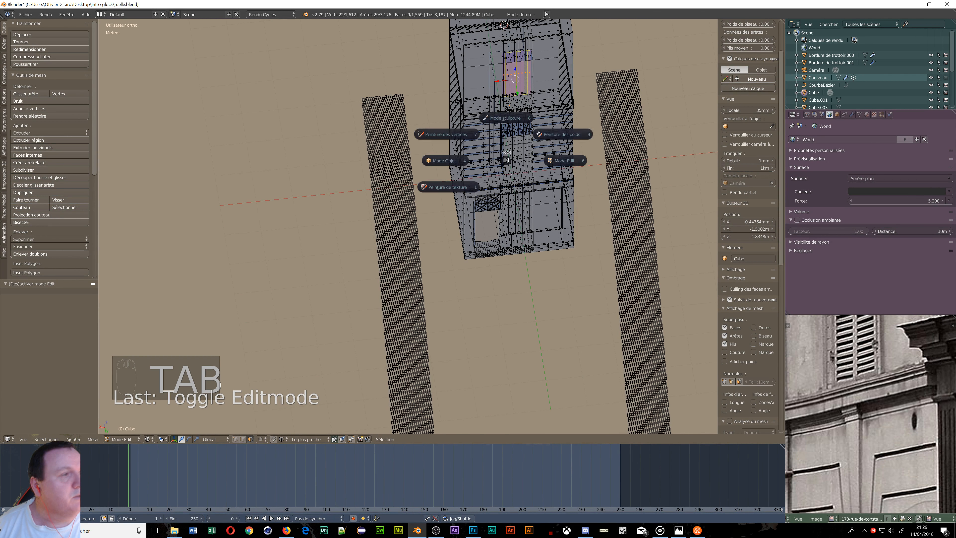
key("Tab")
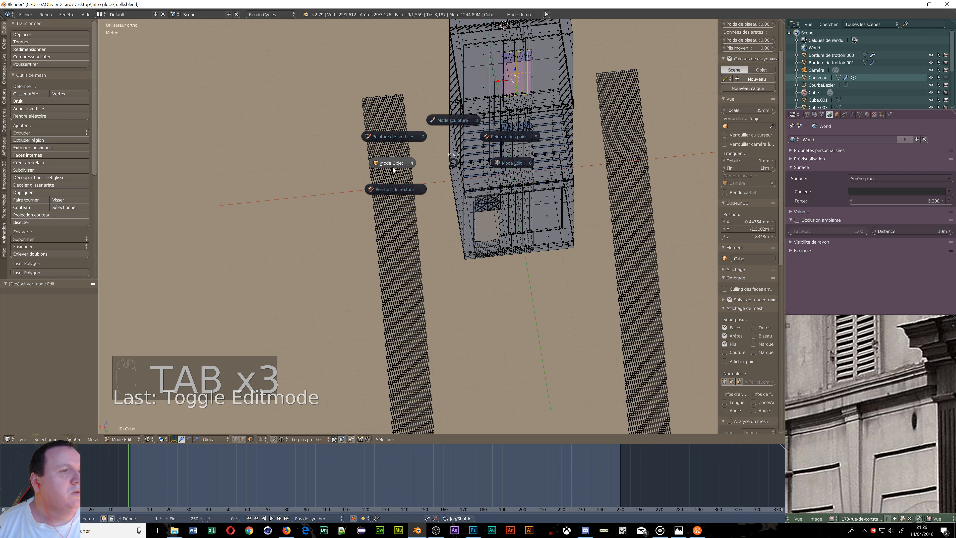
left_click(393, 166)
- Switch to perspective and examine the building and pavements in texture shading, ending in material shading
middle_click_drag(393, 169, 339, 279)
key("KP_5")
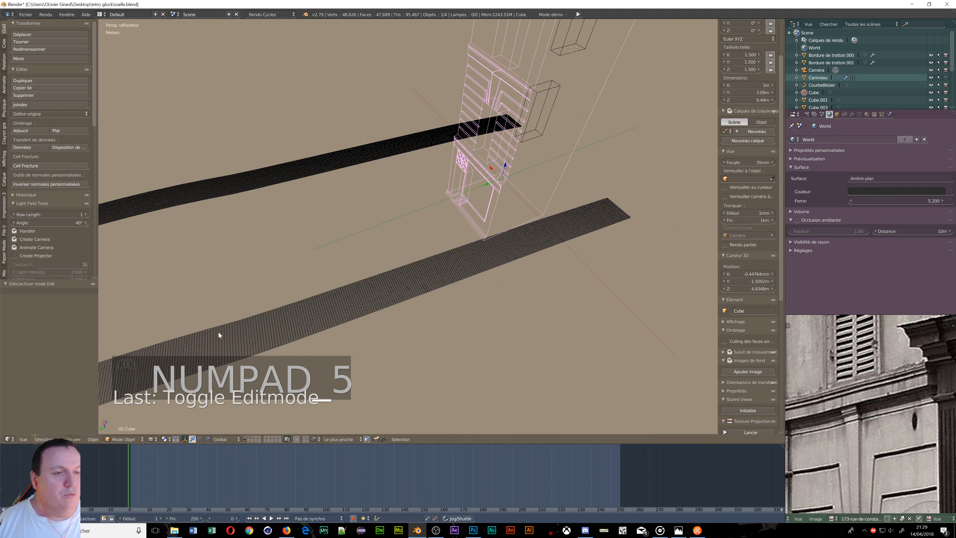
left_click(153, 439)
left_click(159, 407)
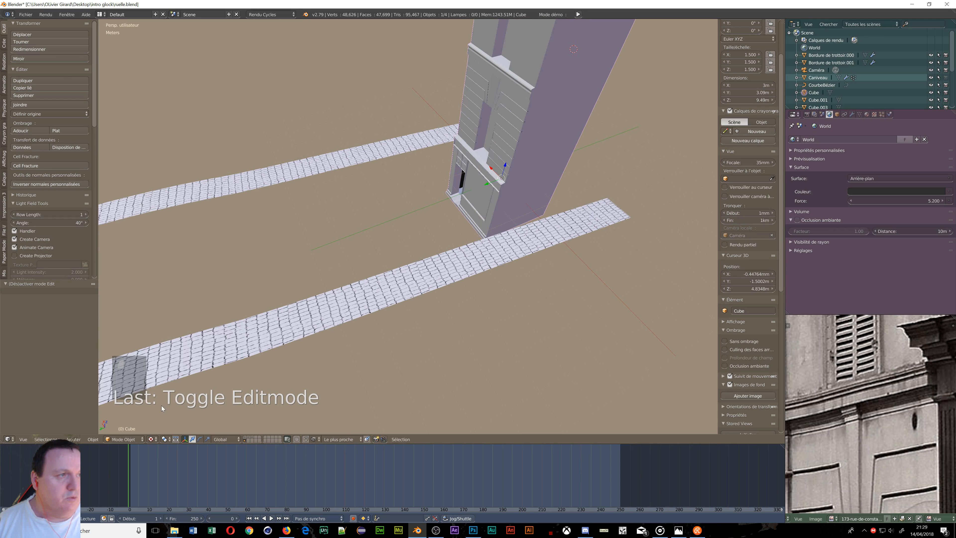
mouse_move(503, 262)
middle_mouse_down()
mouse_move(517, 205)
mouse_move(535, 186)
middle_mouse_up()
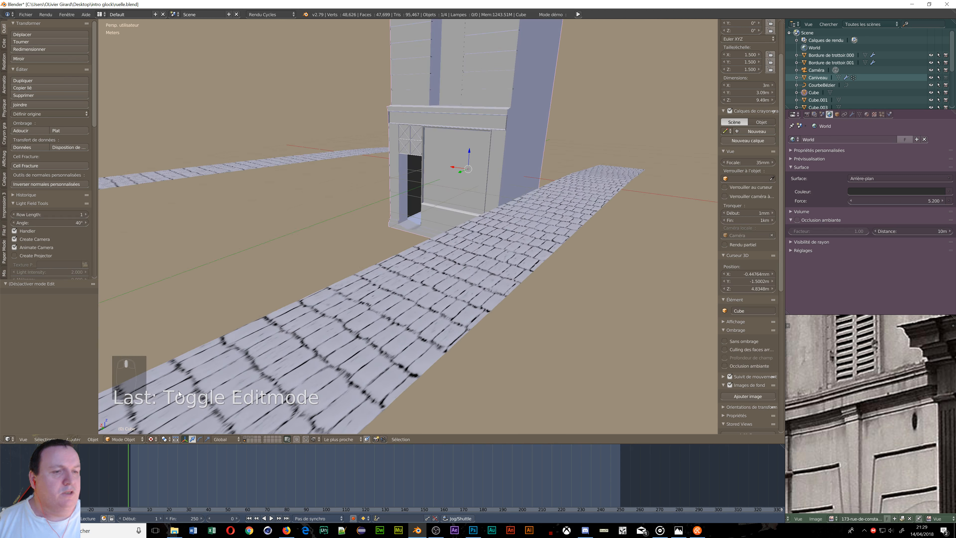
left_click(152, 439)
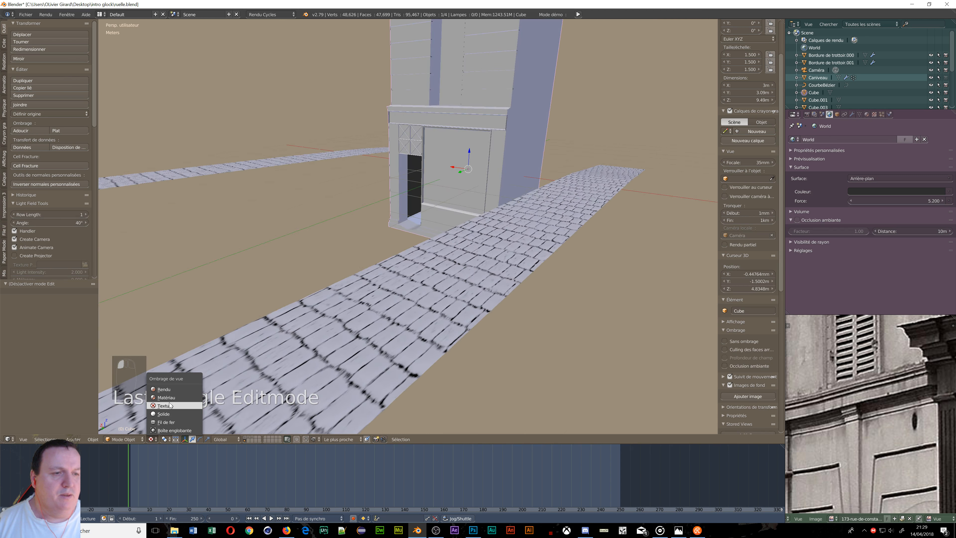
left_click(170, 400)
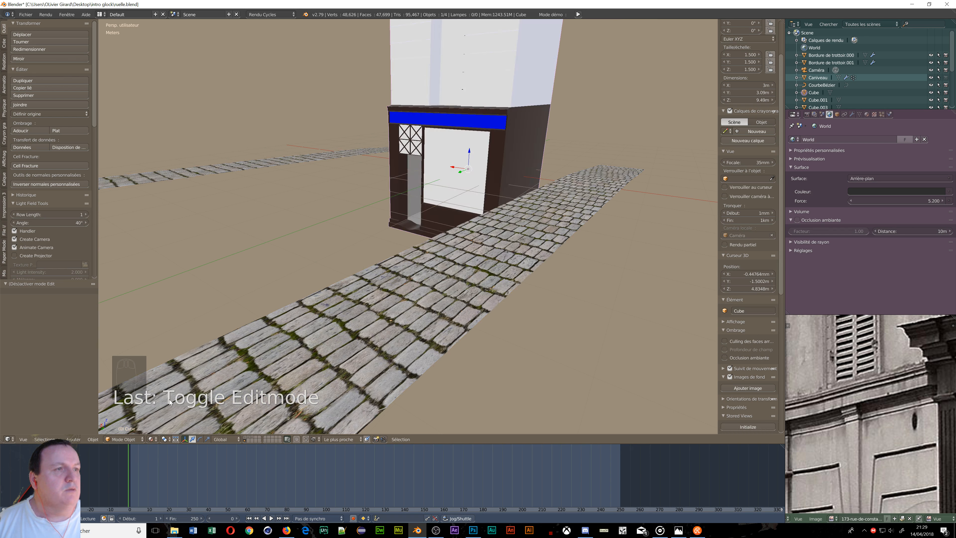
middle_click_drag(521, 162, 463, 30)
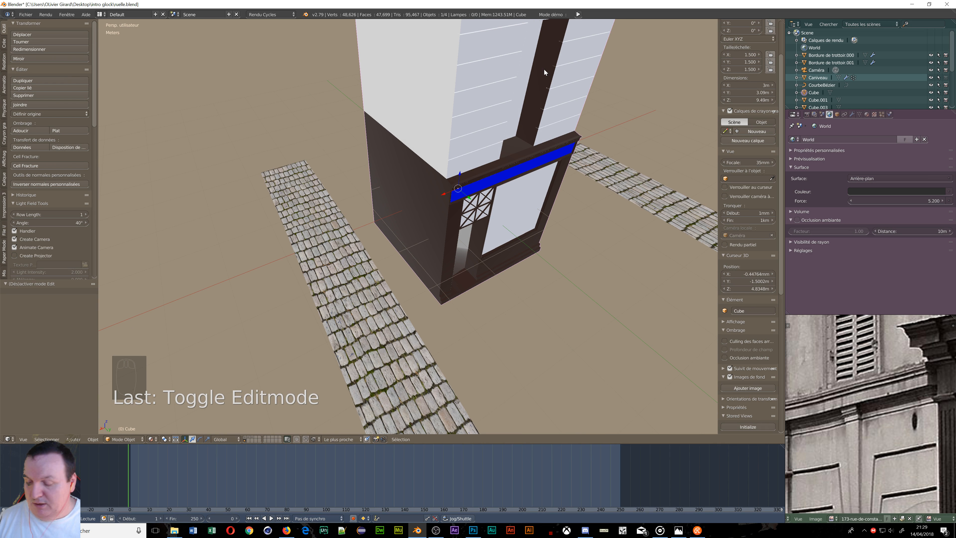
- Enter edit mode on the building, clear the selection and circle-select the dark top faces inside the first-floor window recess
middle_click_drag(536, 96, 467, 31)
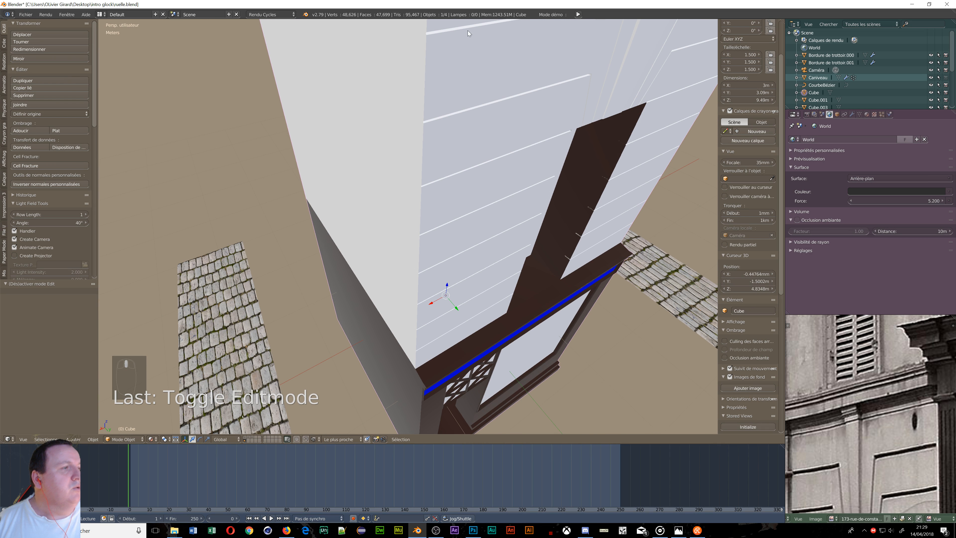
mouse_move(493, 146)
middle_mouse_down()
mouse_move(500, 136)
mouse_move(460, 125)
mouse_move(452, 140)
mouse_move(483, 105)
mouse_move(500, 113)
mouse_move(509, 138)
middle_mouse_up()
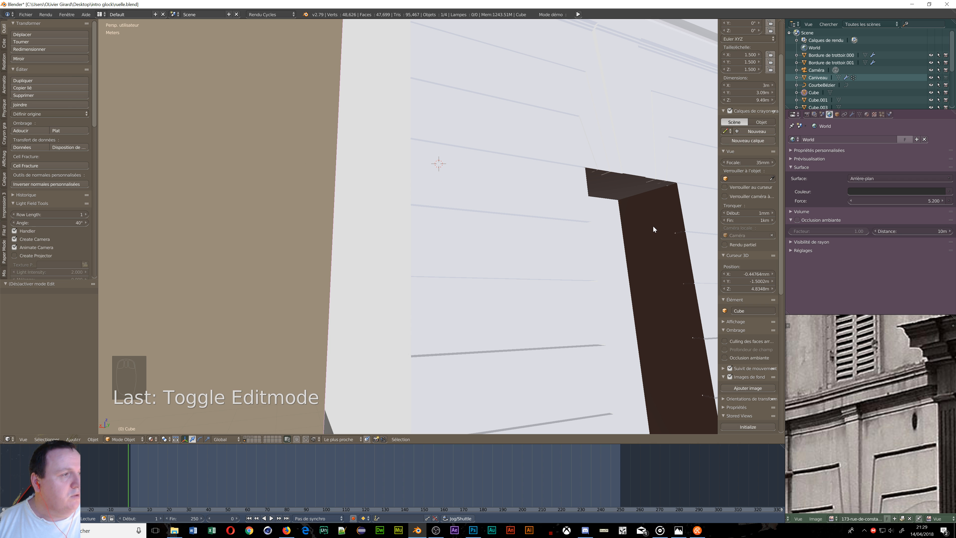
key("Tab")
left_click(681, 236)
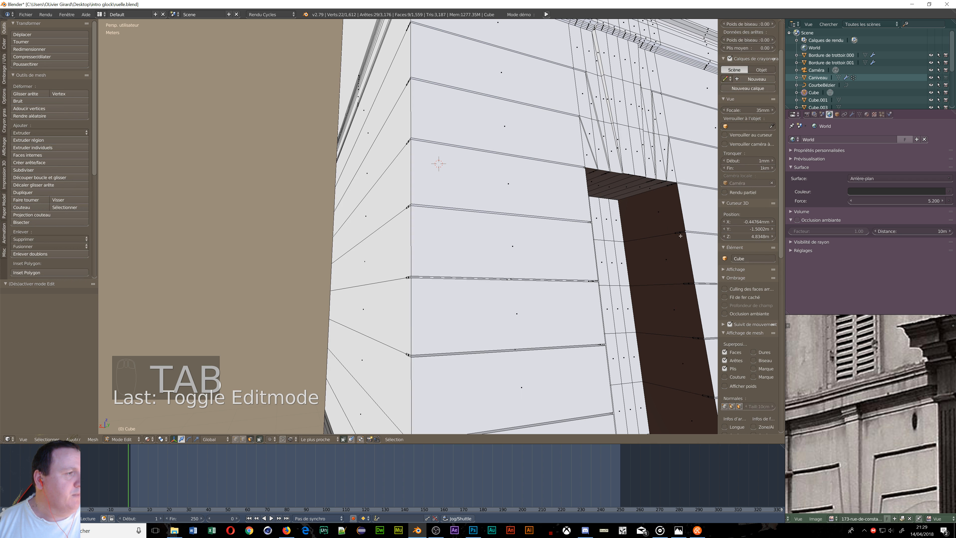
middle_click_drag(616, 197, 638, 204)
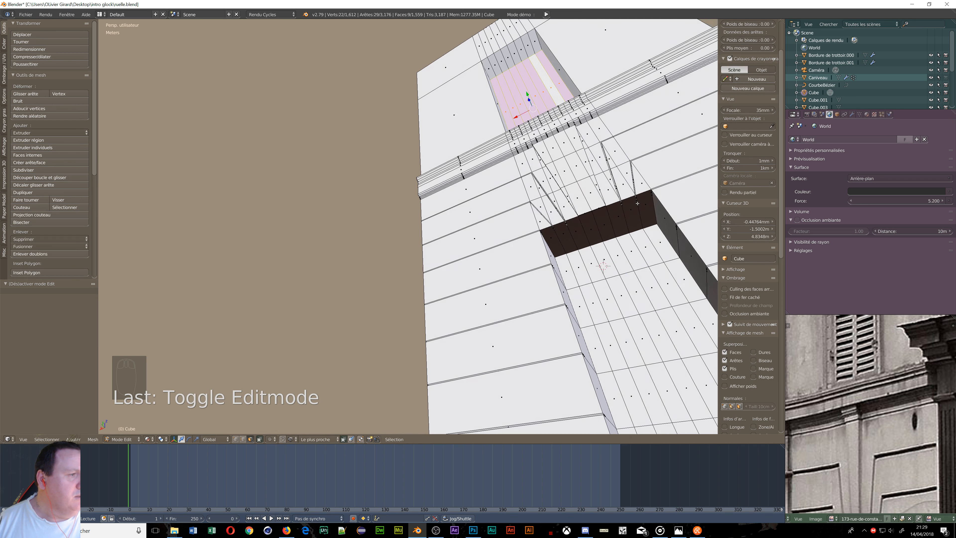
key("c")
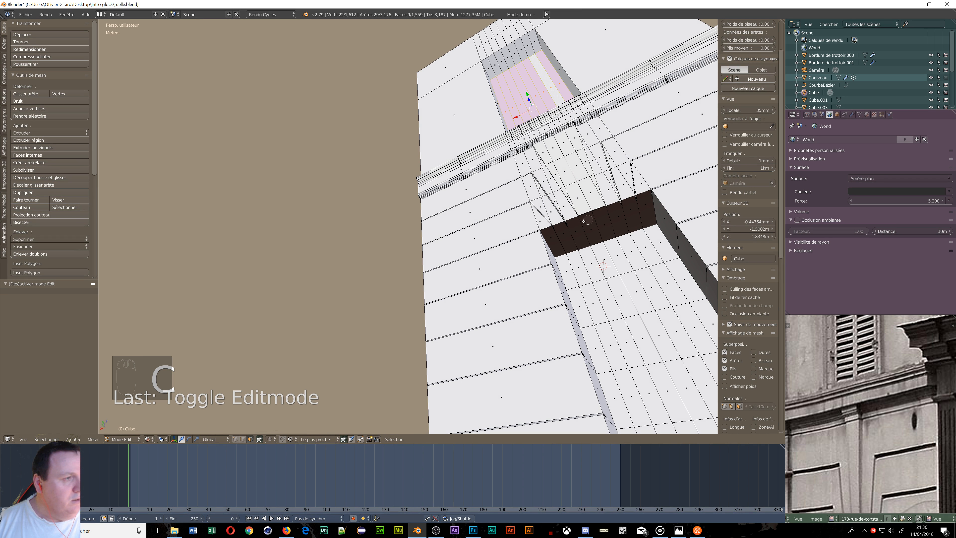
right_click(551, 243)
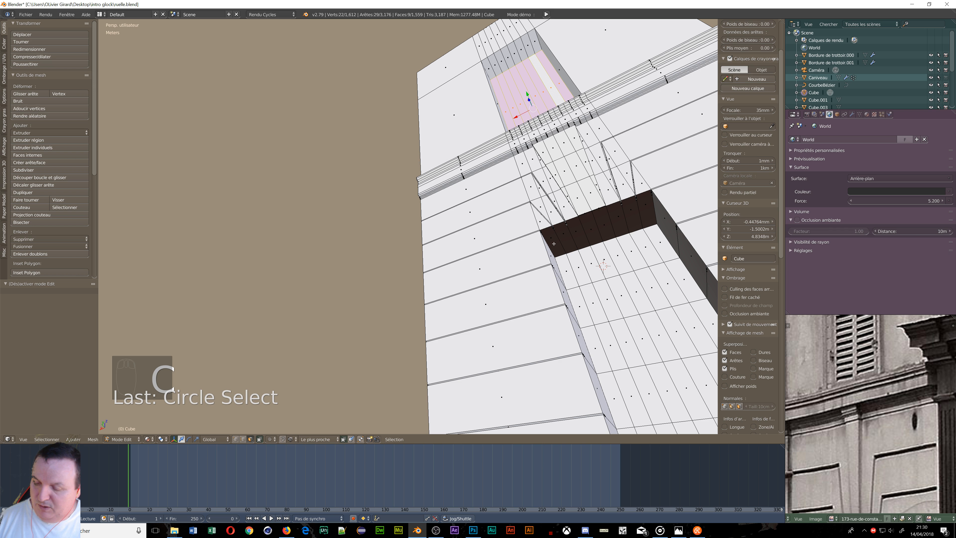
key("a")
key("c")
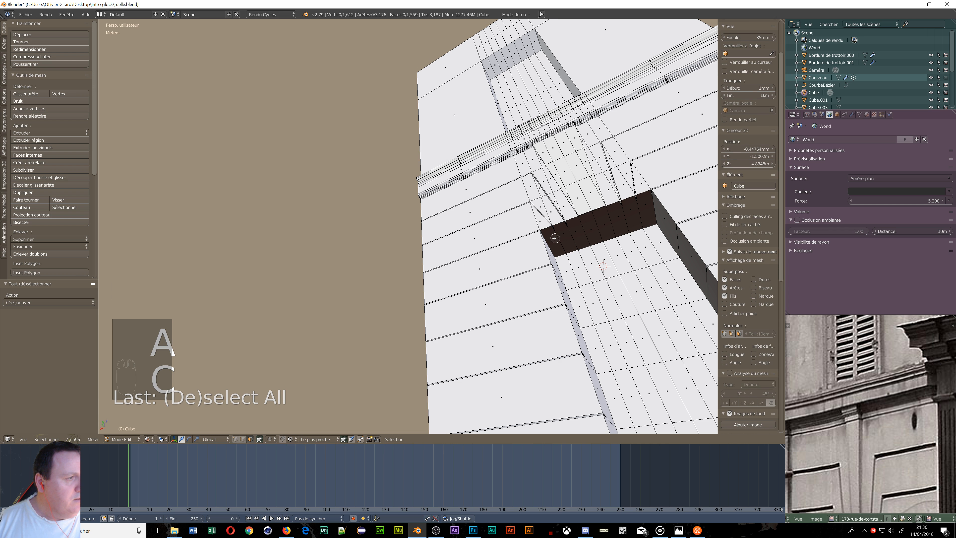
left_click_drag(555, 238, 654, 208)
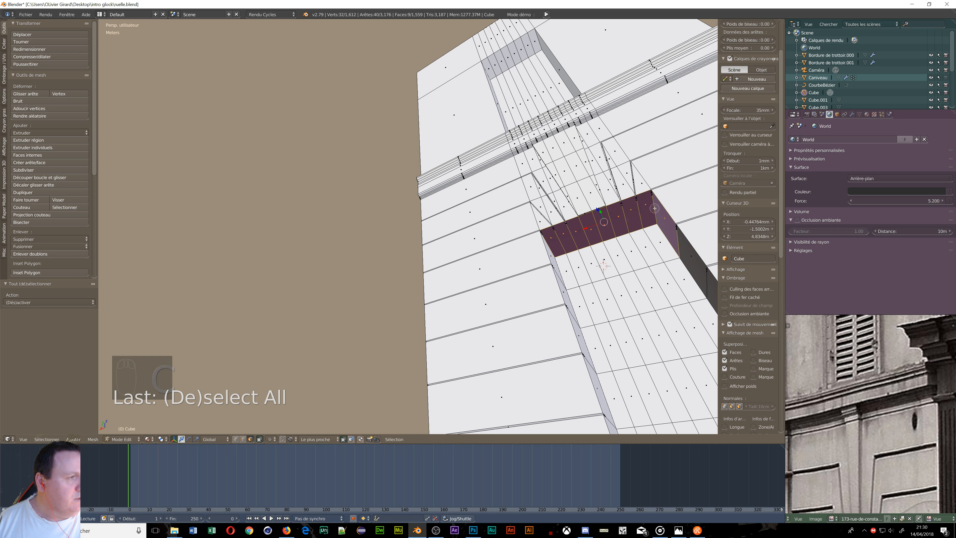
right_click(655, 208)
- Add the window recess's dark side faces, its sill faces and the adjoining ledge faces above the blue band to the selection
mouse_move(654, 209)
middle_mouse_down()
mouse_move(603, 168)
mouse_move(515, 161)
middle_mouse_up()
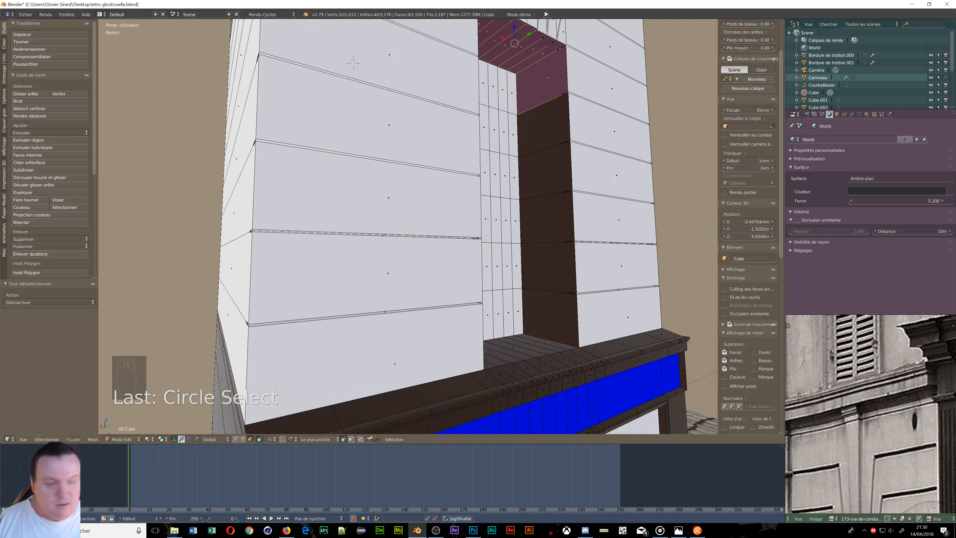
key("c")
mouse_move(547, 115)
left_mouse_down()
mouse_move(548, 312)
mouse_move(478, 364)
left_mouse_up()
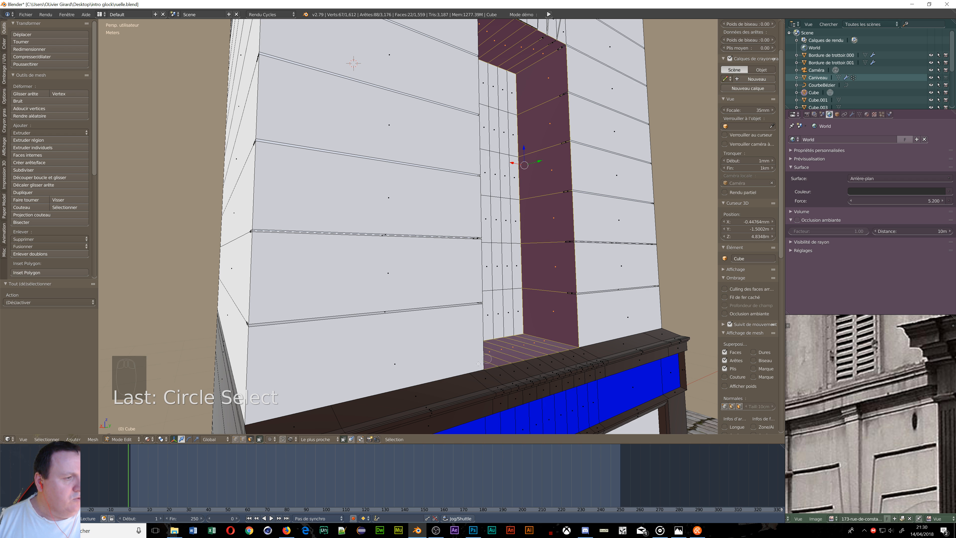
right_click(358, 405, "shift")
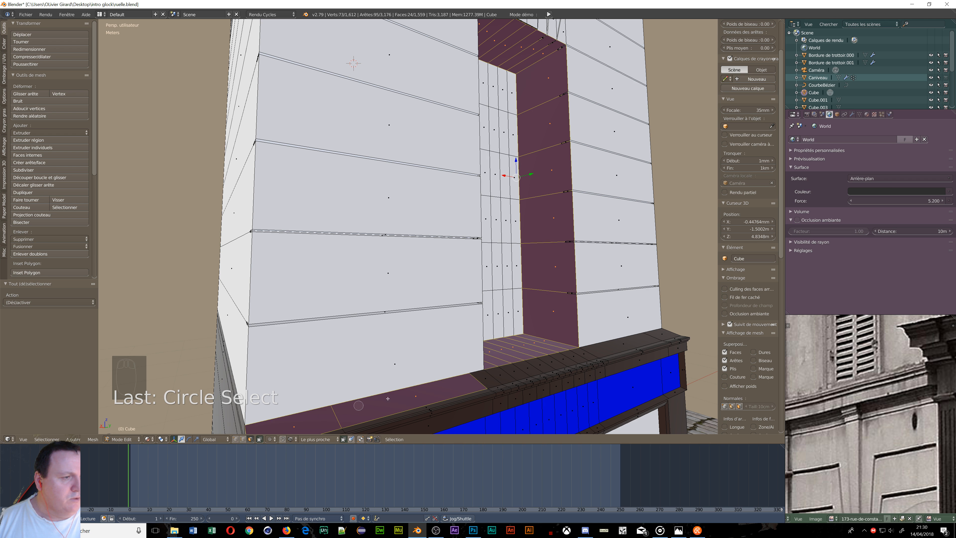
right_click(496, 379, "alt+shift")
scroll(400, 365, "down", 2)
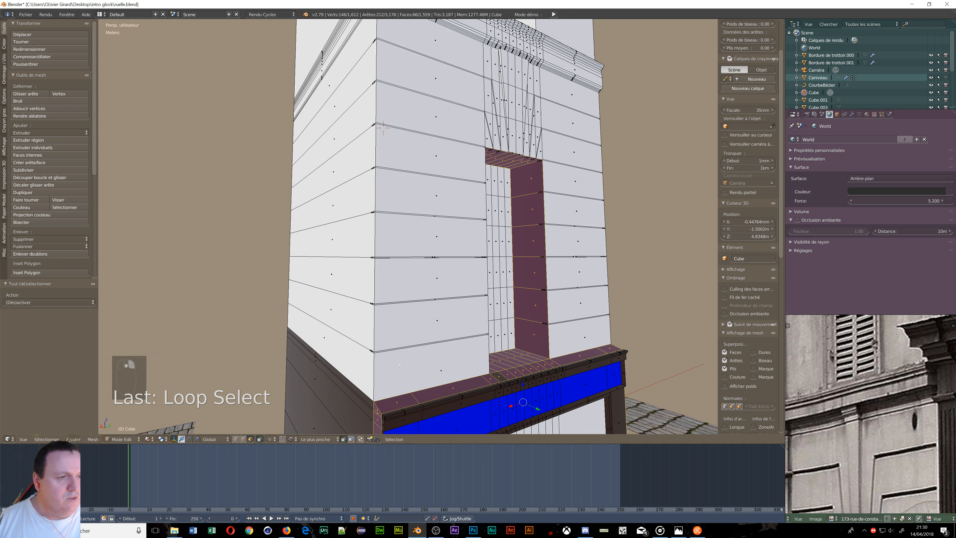
scroll(386, 364, "down", 8)
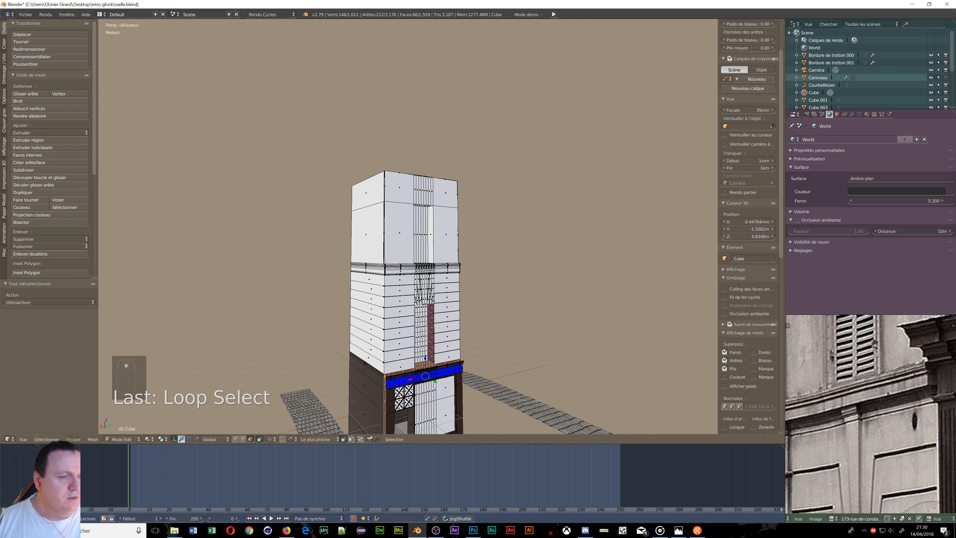
scroll(390, 369, "up", 4)
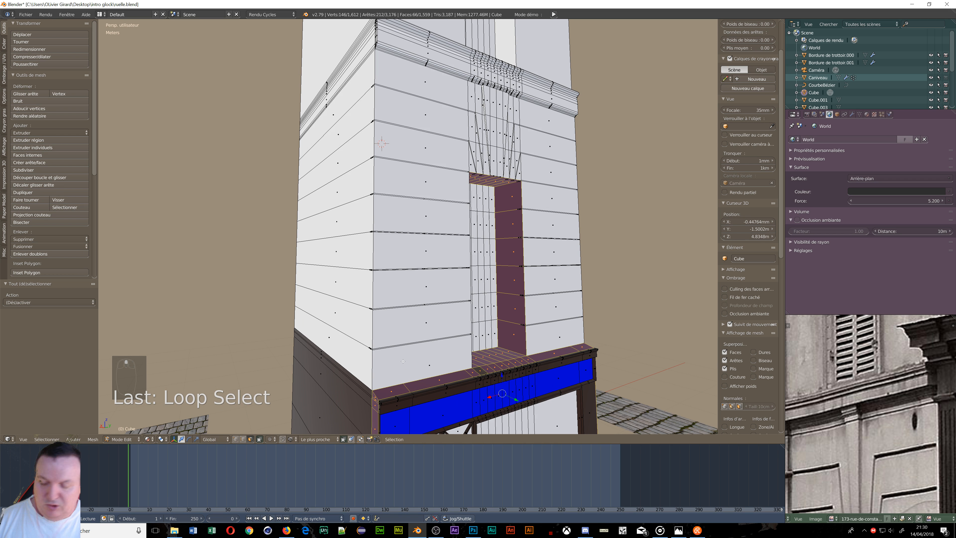
key("ctrl+z")
- Add the face loop of the dark ledge running around the building's side wall to the selection
scroll(457, 382, "up", 2)
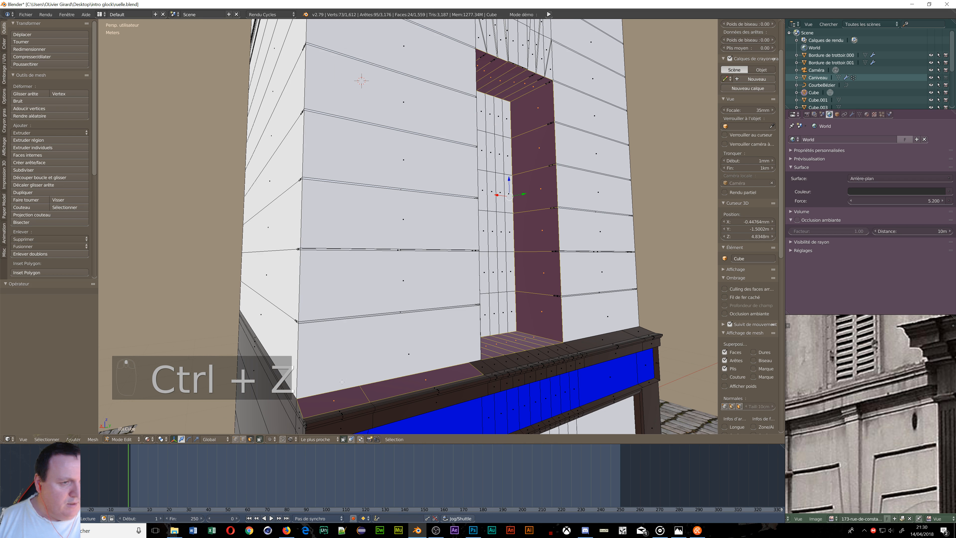
middle_click_drag(342, 382, 311, 407)
scroll(311, 407, "up", 1)
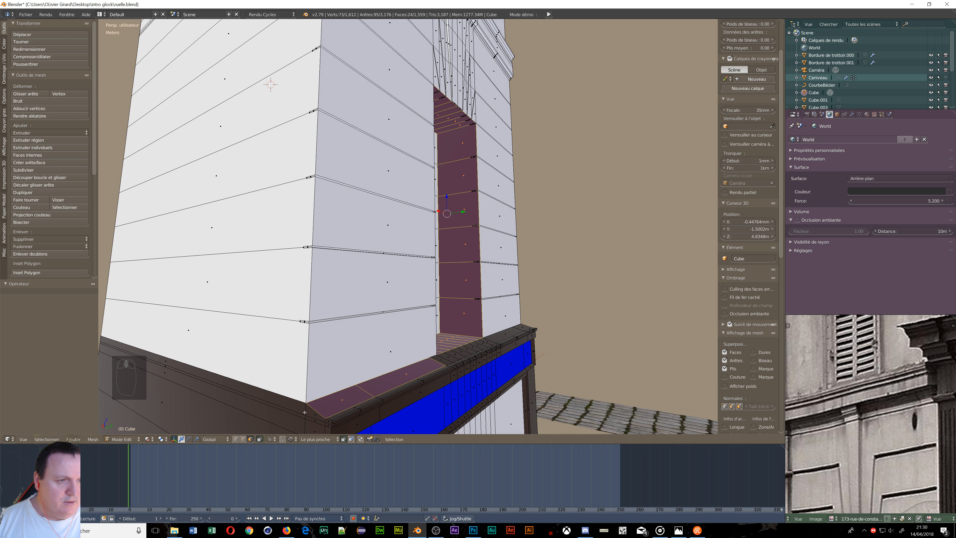
right_click(305, 413, "alt+shift")
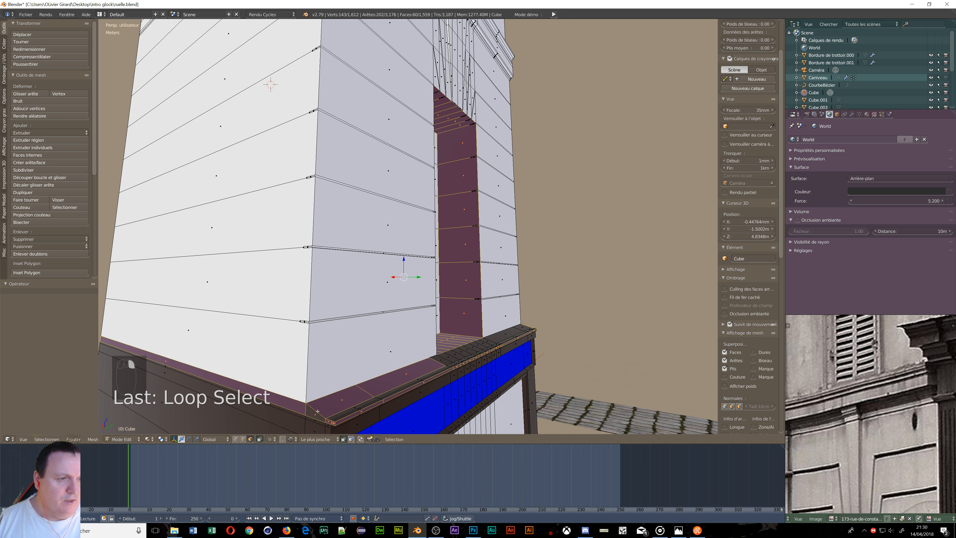
middle_click_drag(335, 415, 336, 415)
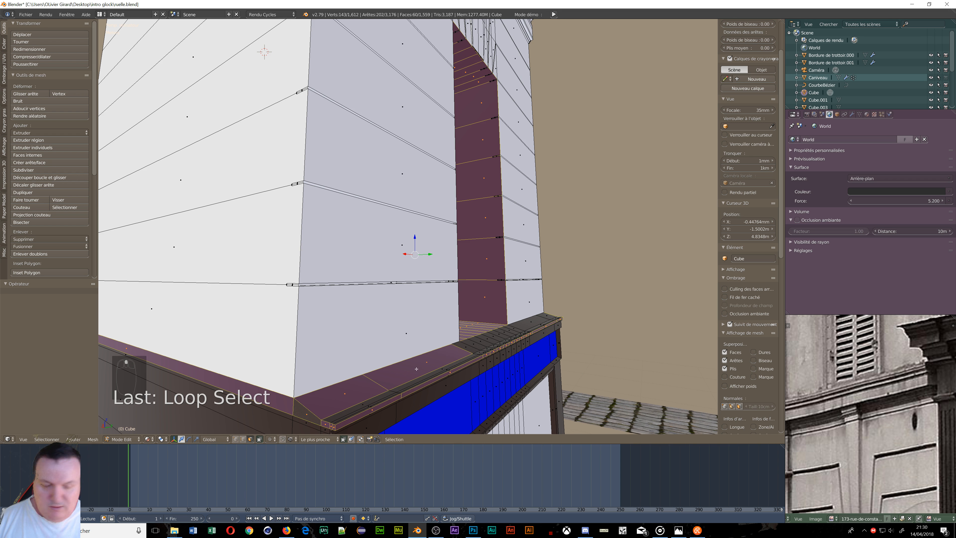
- Circle-select the remaining ledge faces along the facade above the blue band, including those in front of the window sill
middle_click_drag(416, 369, 453, 276)
key("c")
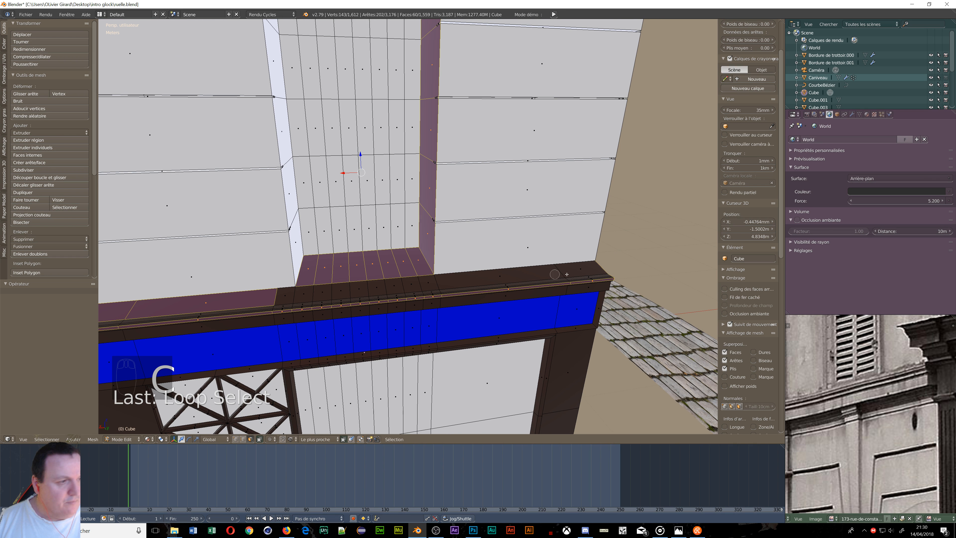
left_click_drag(584, 272, 539, 285)
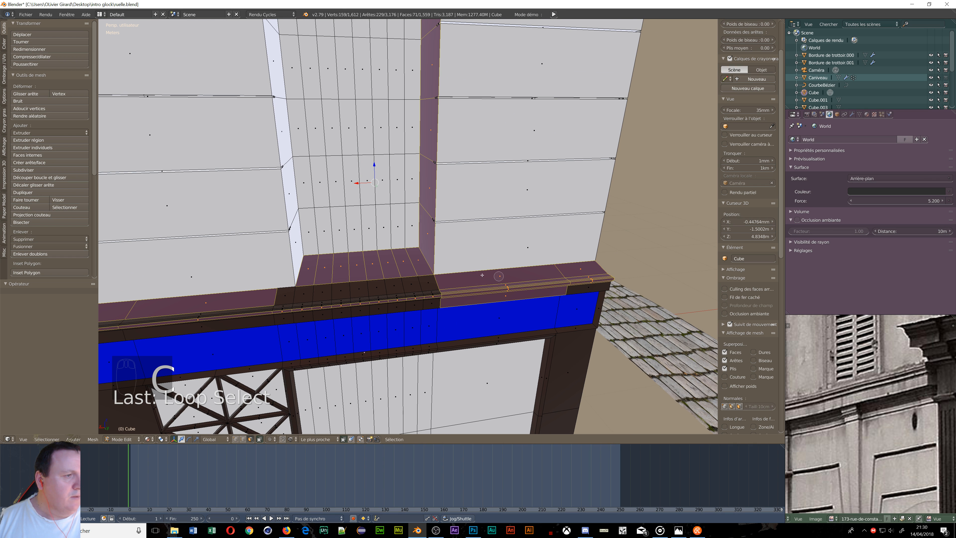
mouse_move(482, 275)
left_mouse_down()
mouse_move(268, 306)
mouse_move(434, 294)
left_mouse_up()
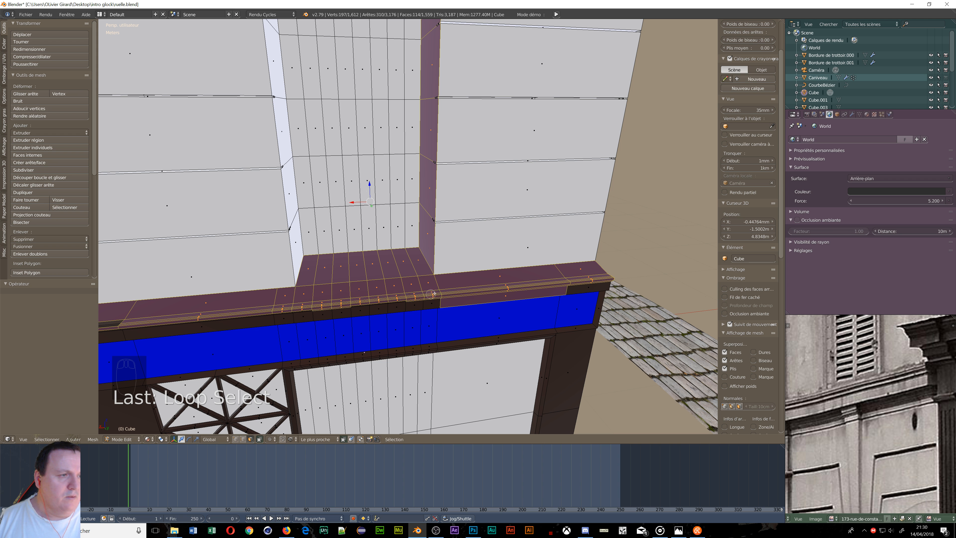
right_click(149, 303)
- Add the missing ledge faces at the facade corner and deselect the extra faces on the dark strip just above the blue band
mouse_move(150, 303)
middle_mouse_down()
mouse_move(515, 226)
mouse_move(438, 286)
mouse_move(430, 269)
middle_mouse_up()
key("c")
left_click_drag(430, 260, 437, 280)
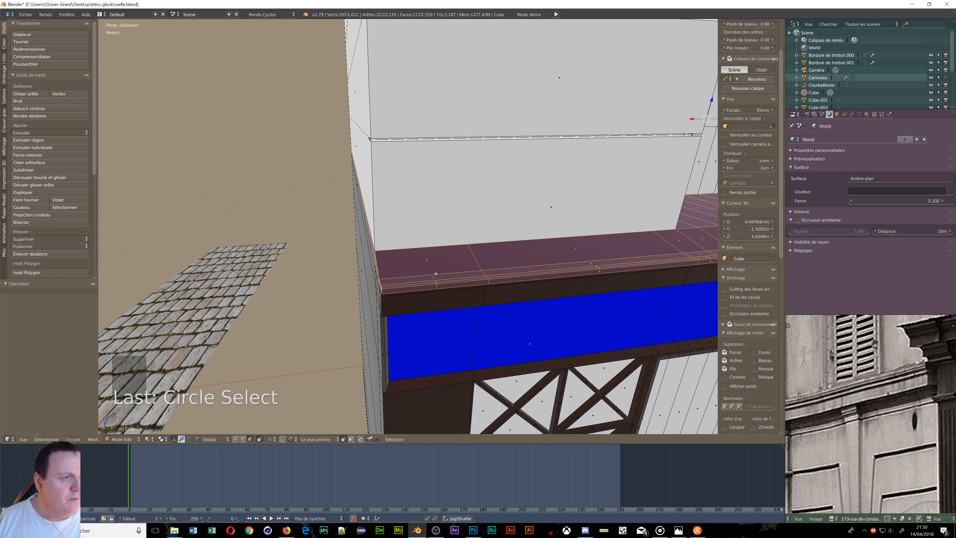
middle_click_drag(437, 274, 589, 225)
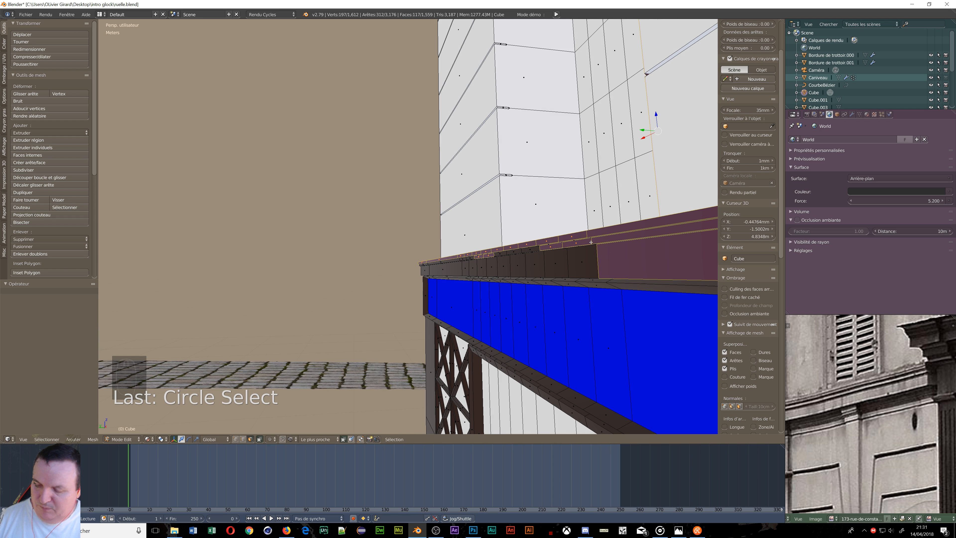
key("c")
mouse_move(591, 242)
middle_mouse_down()
mouse_move(481, 262)
mouse_move(629, 253)
mouse_move(603, 276)
mouse_move(107, 272)
mouse_move(776, 256)
middle_mouse_up()
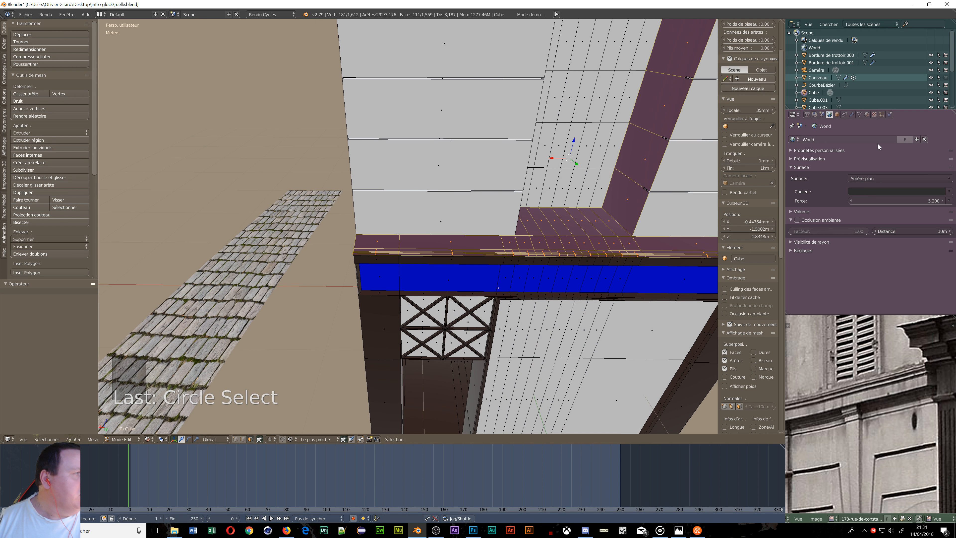
- Assign the mur blanc material to the selected ledge and window recess faces and check the result around the building
left_click(867, 114)
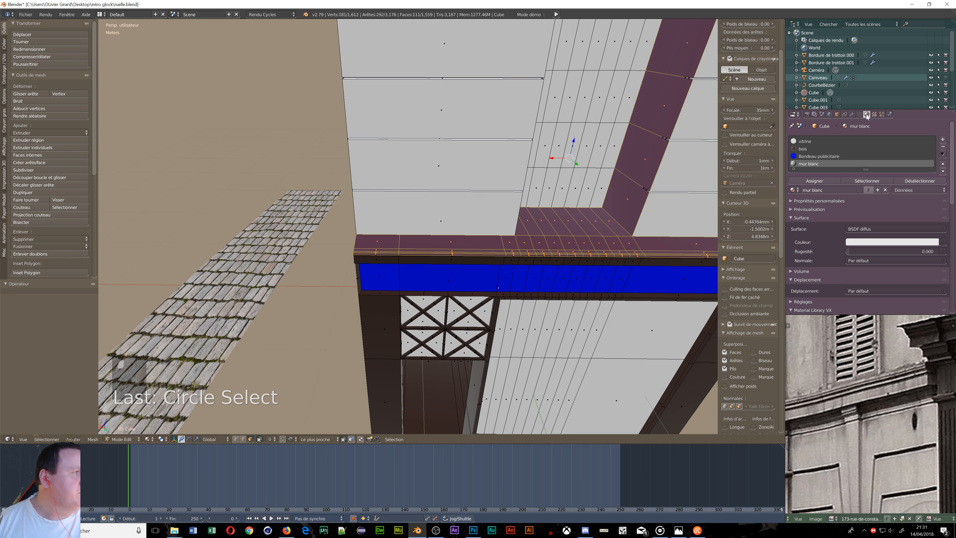
left_click(812, 182)
middle_click_drag(528, 211, 442, 211)
scroll(436, 211, "down", 5)
scroll(436, 211, "up", 1)
scroll(442, 211, "up", 4)
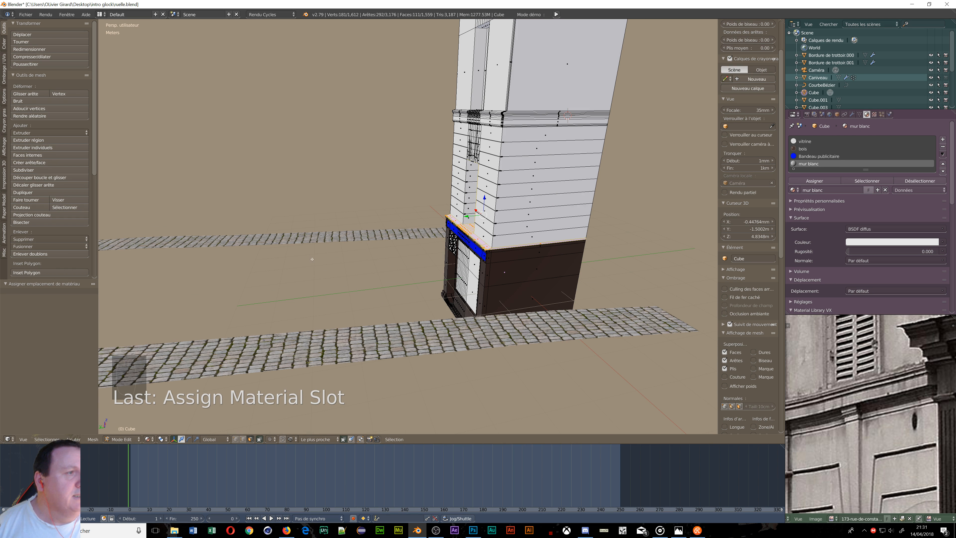
scroll(312, 259, "up", 2)
scroll(312, 260, "down", 3)
scroll(420, 225, "up", 3)
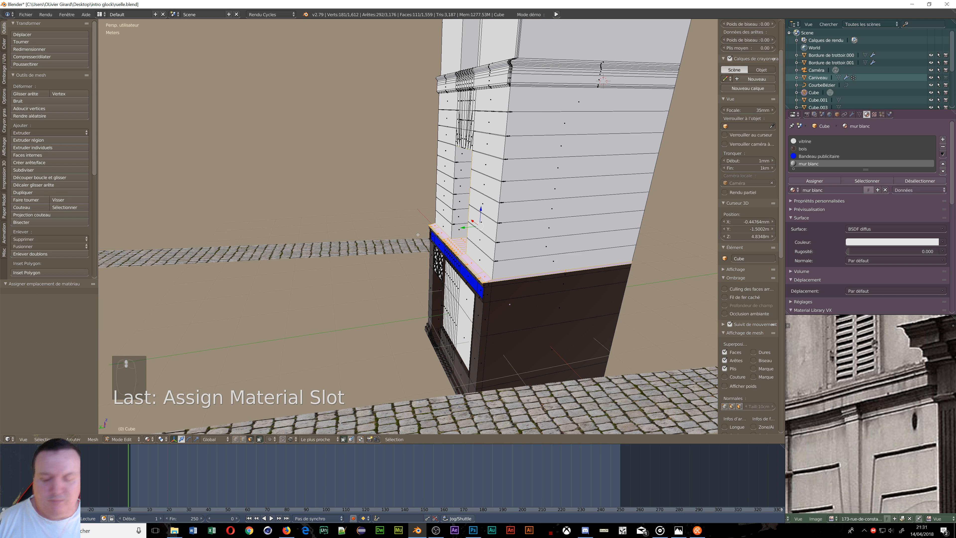
- Return the building to object mode and save the file ruelle.blend
key("Tab")
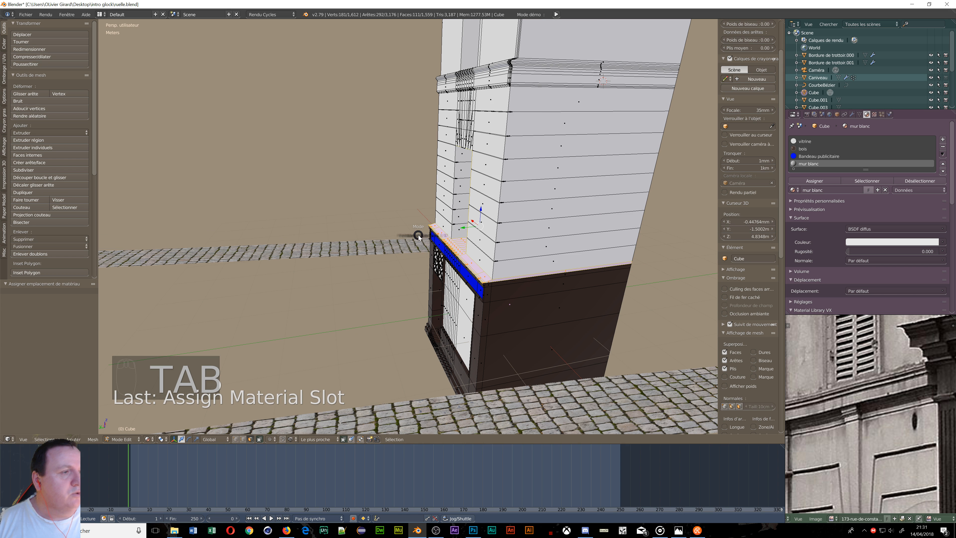
left_click(362, 234)
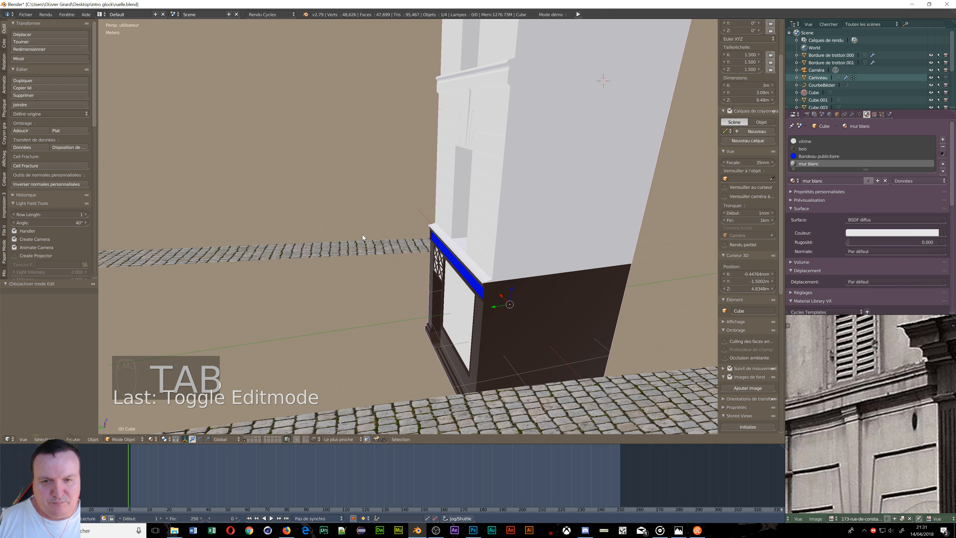
scroll(379, 225, "down", 2)
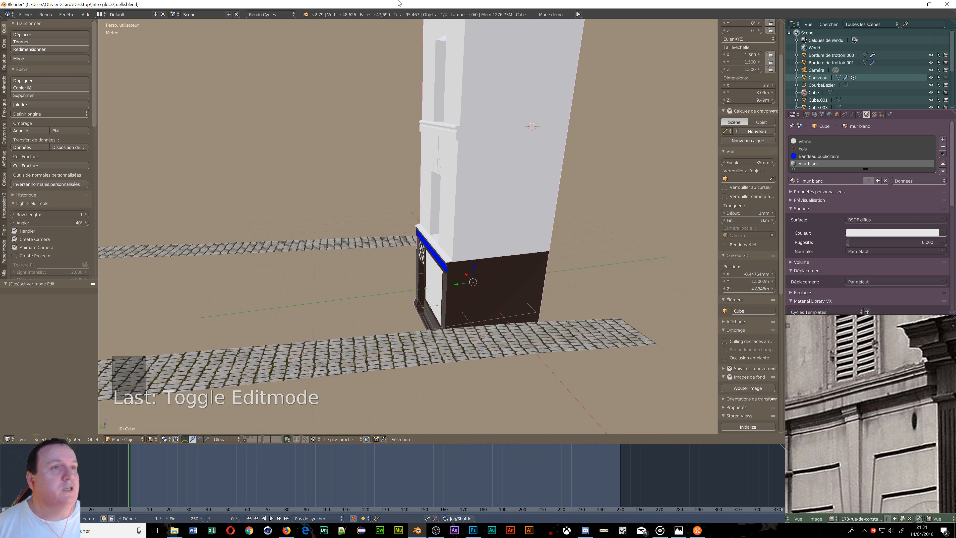
left_click(26, 15)
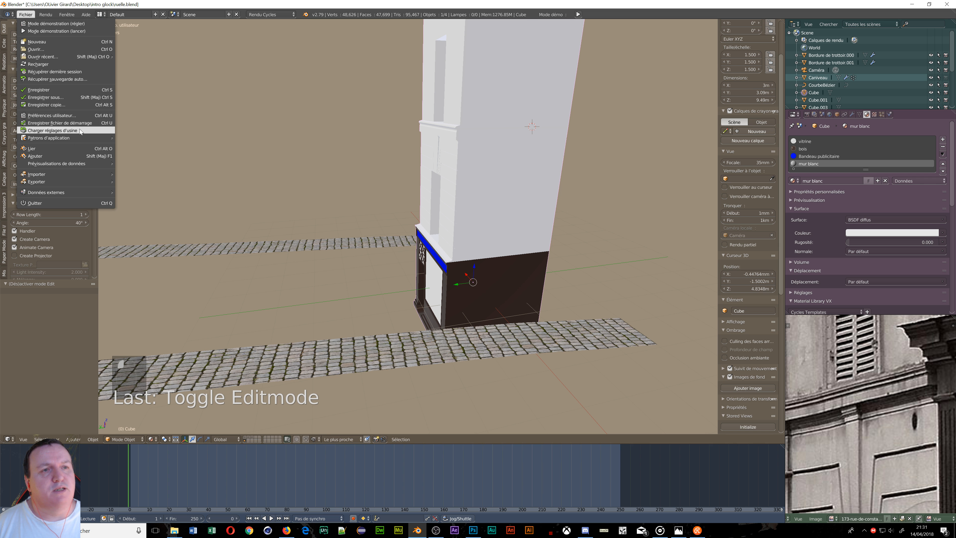
left_click(54, 91)
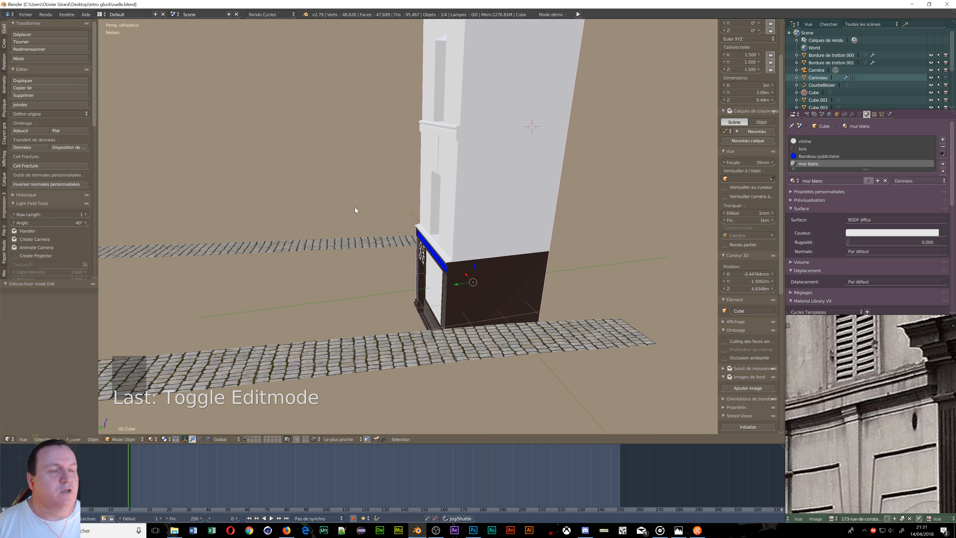
- Add a Curve modifier to the building and choose CourbeBézier as its deforming object
middle_click_drag(355, 207, 455, 256)
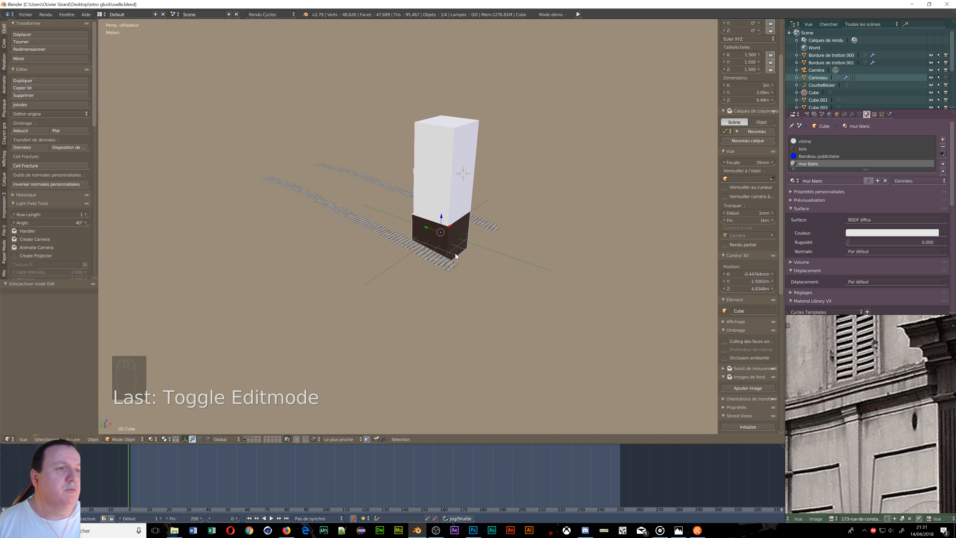
middle_click_drag(397, 287, 485, 281)
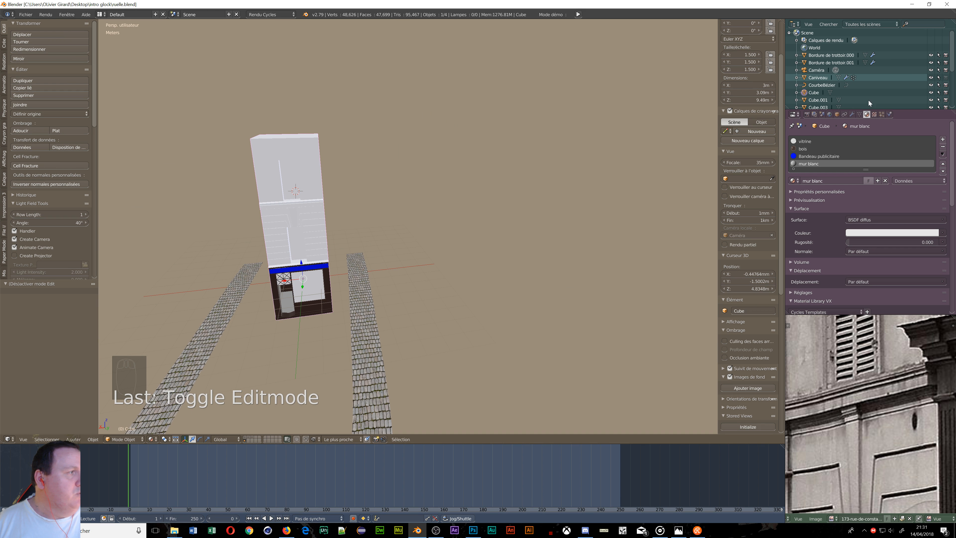
left_click(853, 115)
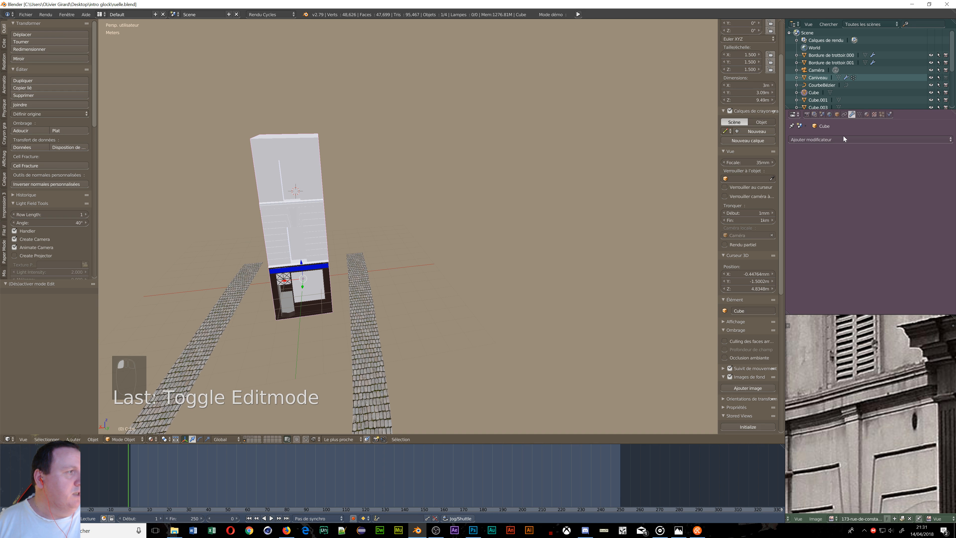
left_click(833, 140)
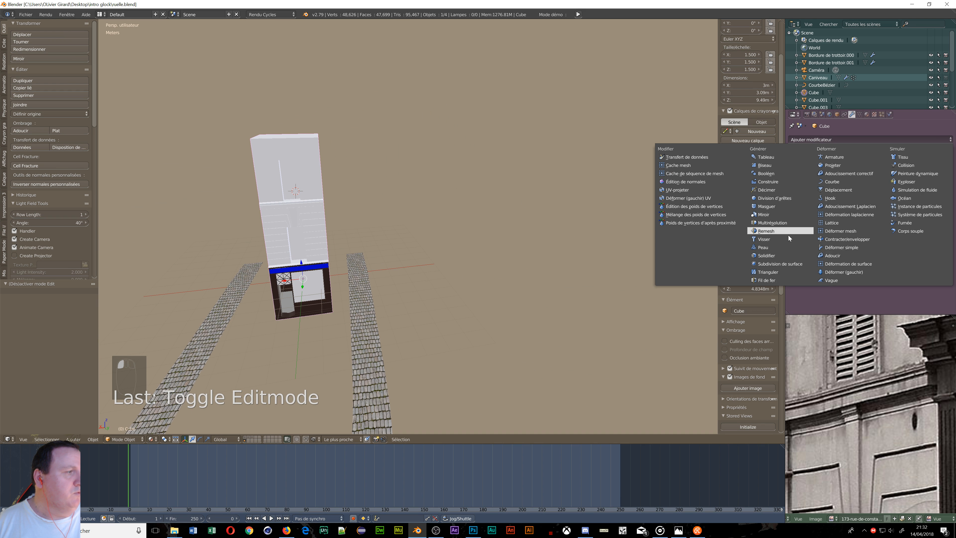
left_click(833, 183)
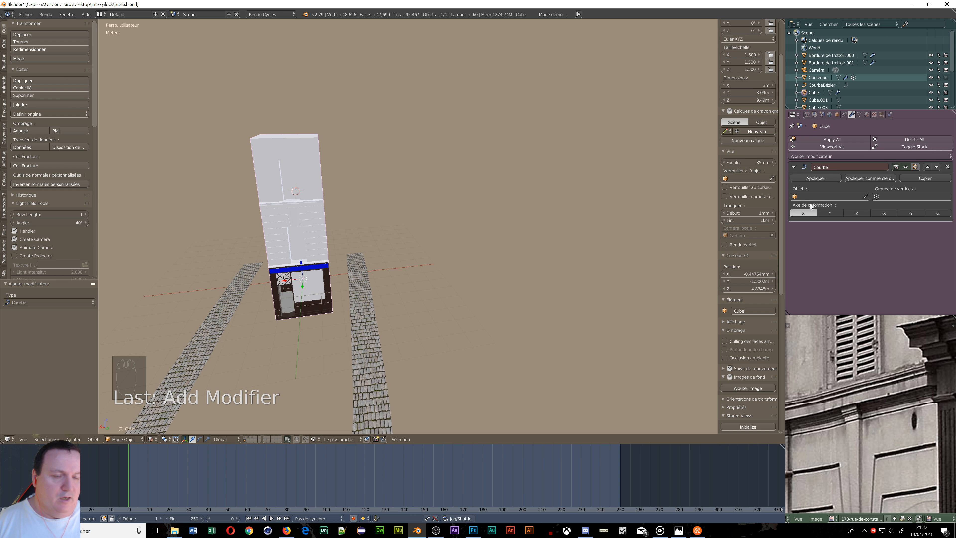
left_click(814, 196)
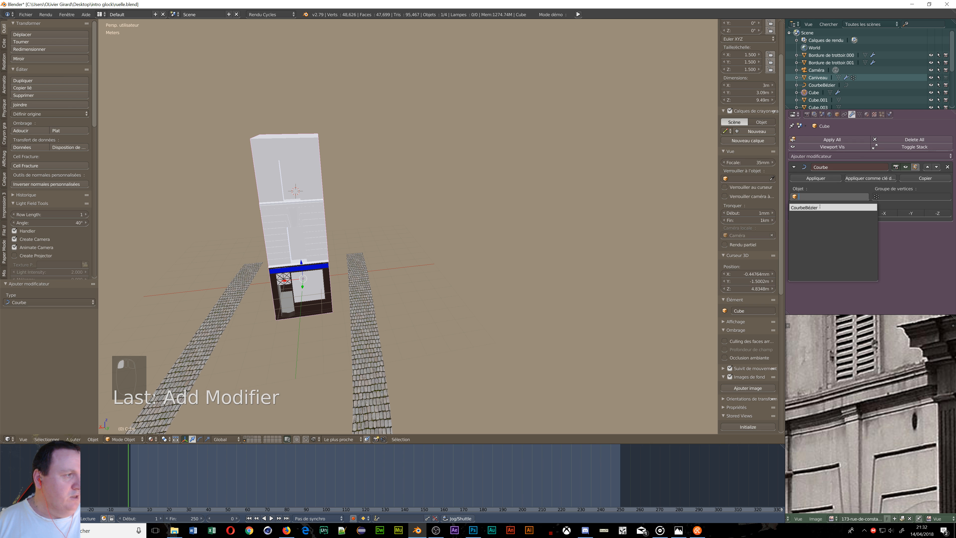
left_click(820, 207)
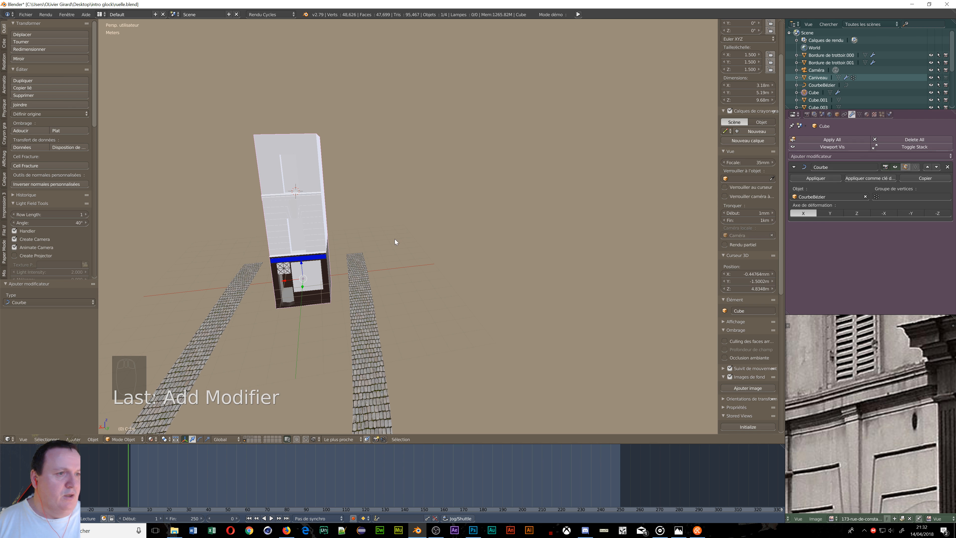
- Rotate the building about the Z axis by about 455° so its shop front faces the alley
scroll(398, 239, "down", 3)
middle_click_drag(402, 238, 384, 246)
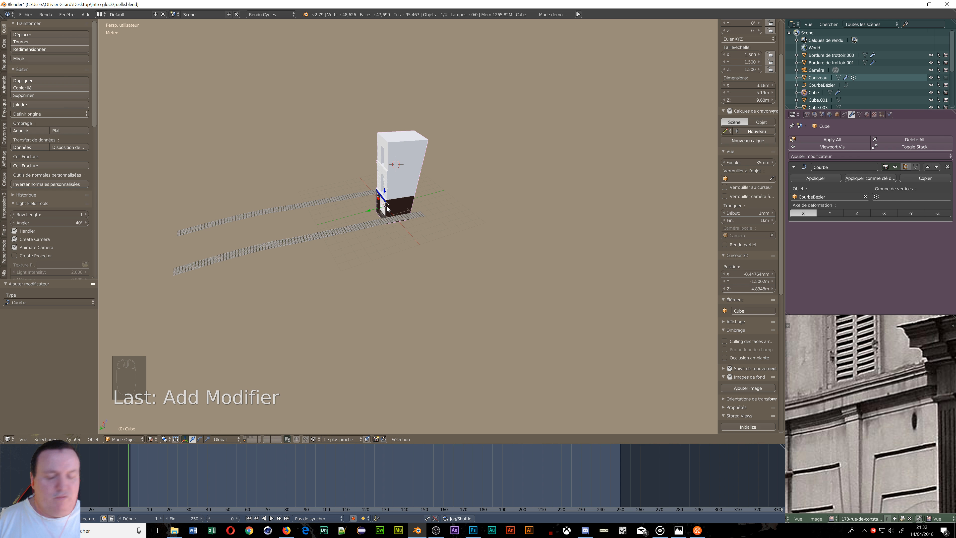
key("r")
key("z")
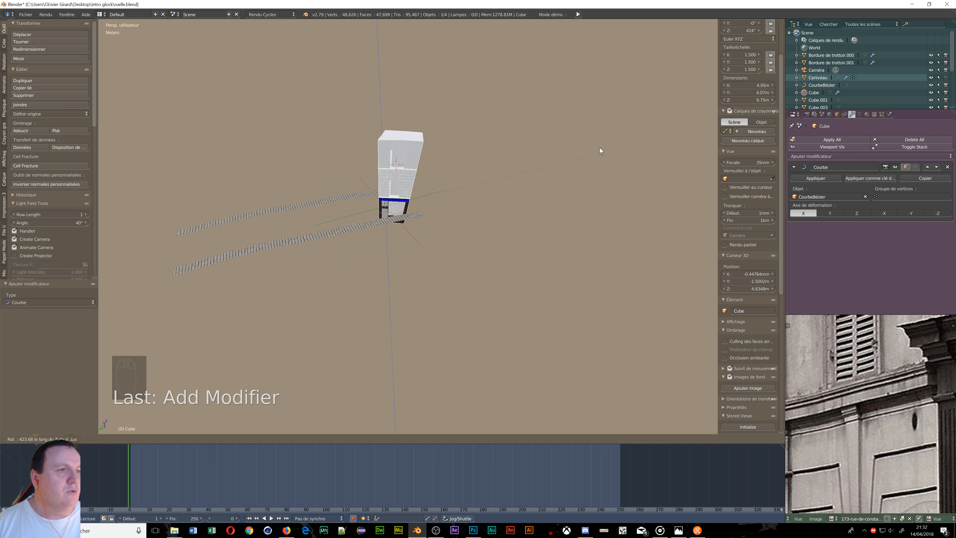
left_click(491, 103)
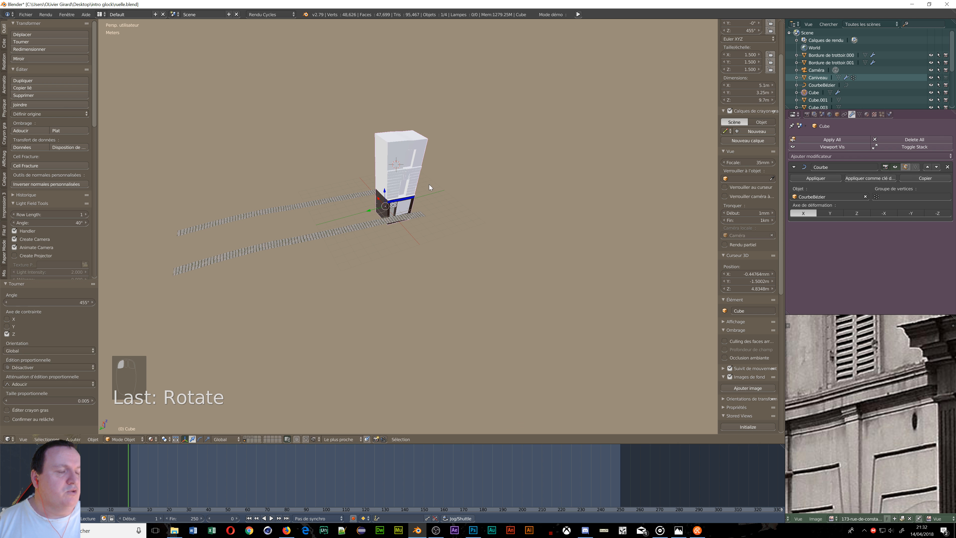
scroll(429, 185, "up", 3)
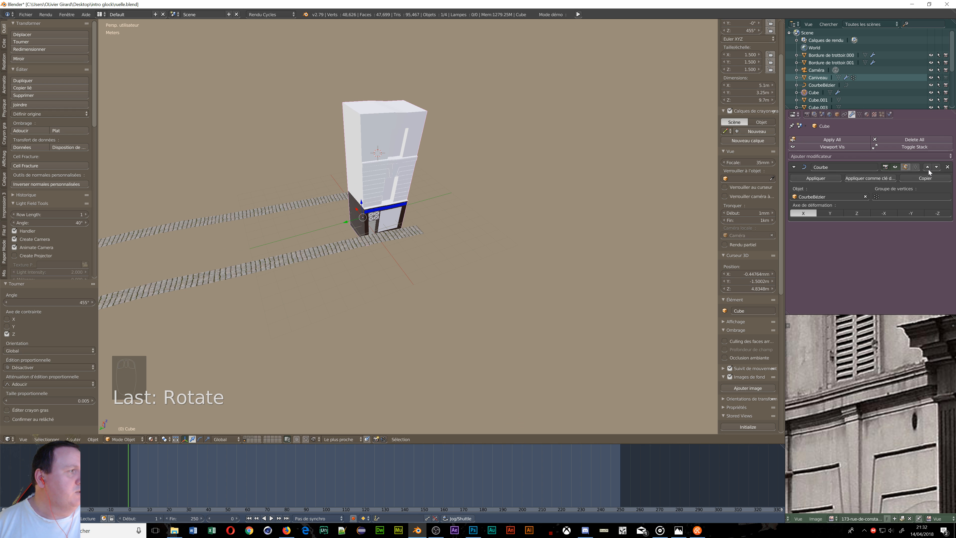
- Add an Array modifier to the building and move it above the Curve modifier in the stack
left_click(884, 154)
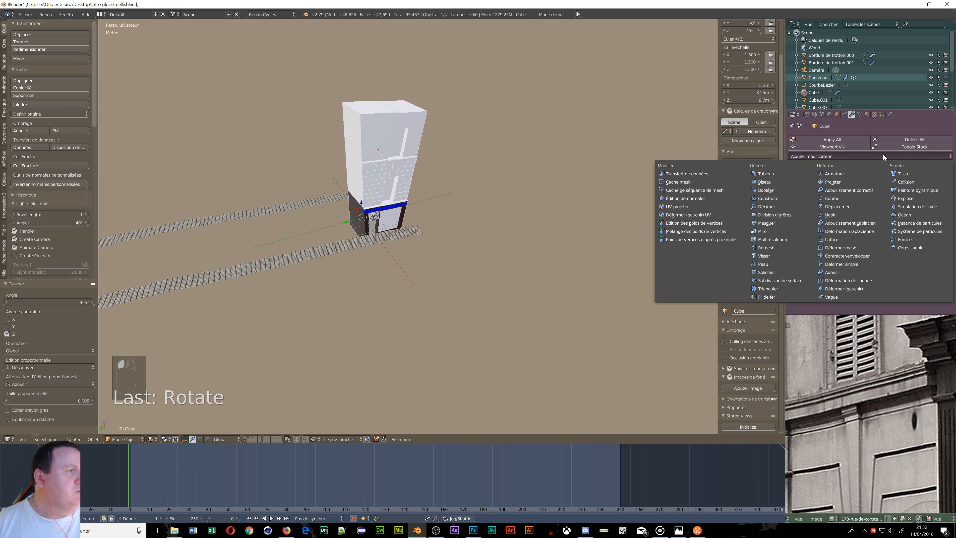
left_click(757, 174)
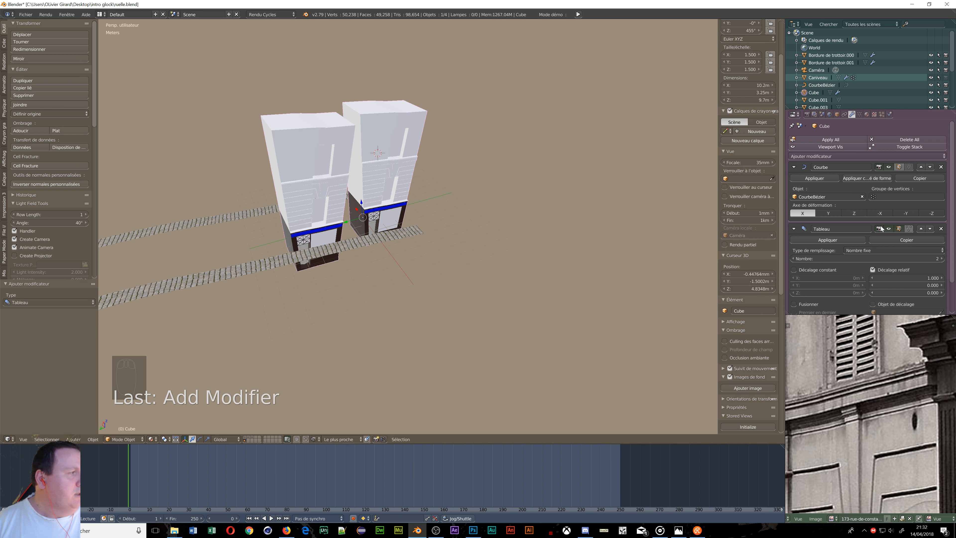
middle_click_drag(555, 212, 610, 247)
left_click(921, 229)
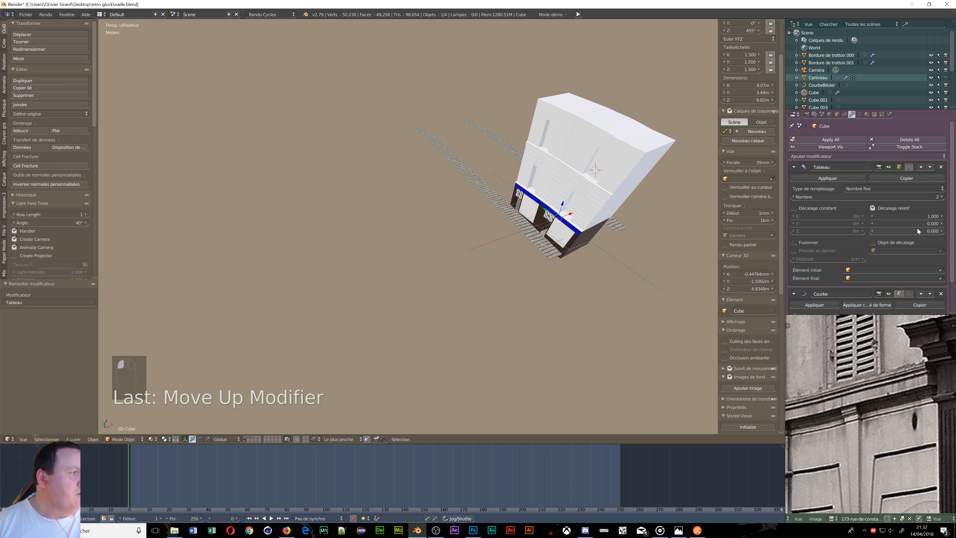
- Set the Array modifier's count to 8 to extend the row of shop fronts along the curve
scroll(562, 240, "up", 4)
middle_click_drag(544, 224, 525, 216)
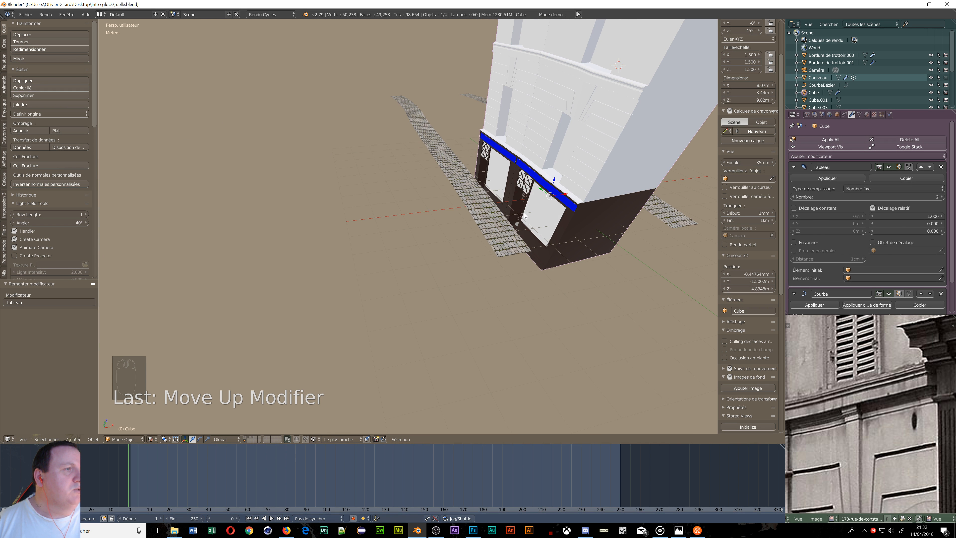
left_click(942, 197)
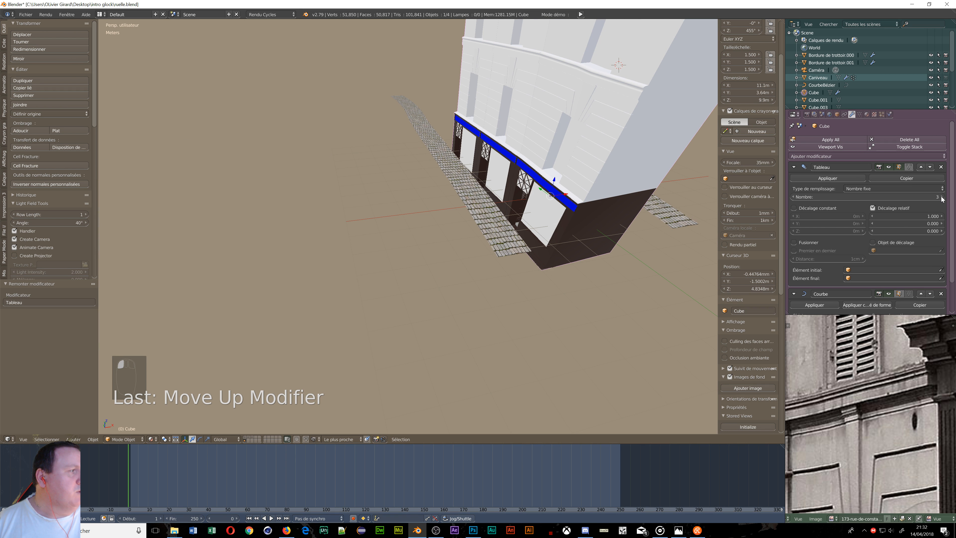
left_click(942, 196)
left_click(943, 197)
left_click(942, 196)
middle_click_drag(622, 268, 535, 228)
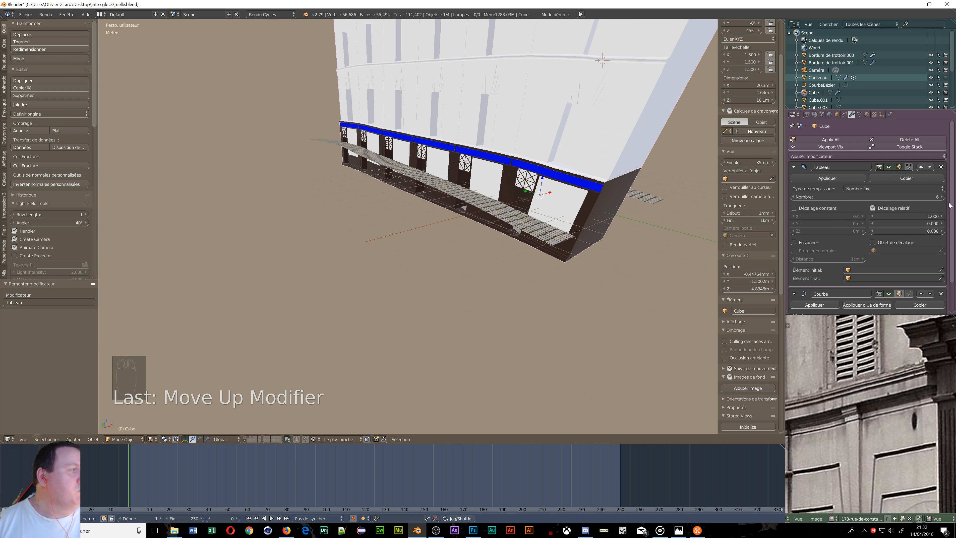
left_click(942, 197)
left_click(942, 197)
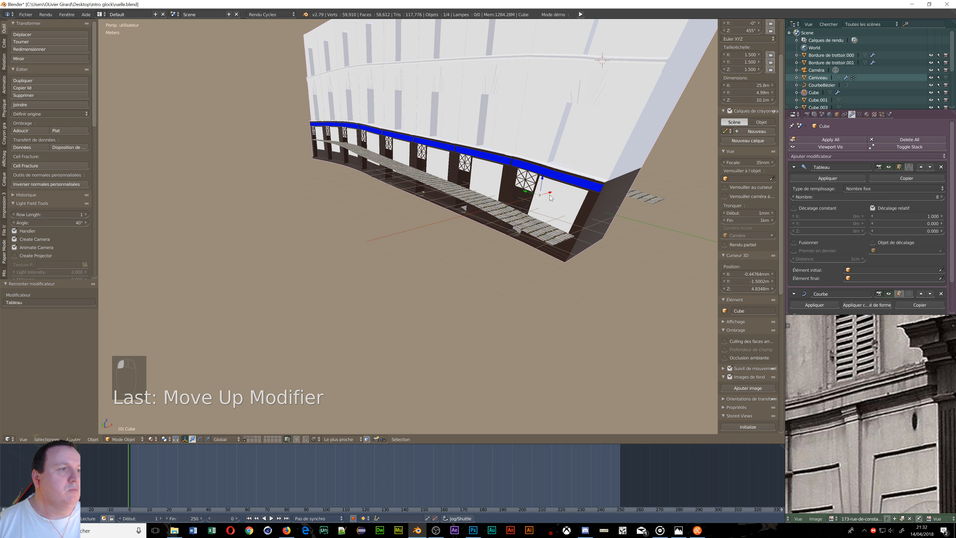
- Raise the building row by about 1.78 m and shift it about 4.82 m along X towards the kerb
left_click_drag(545, 183, 547, 138)
middle_click_drag(616, 205, 580, 215)
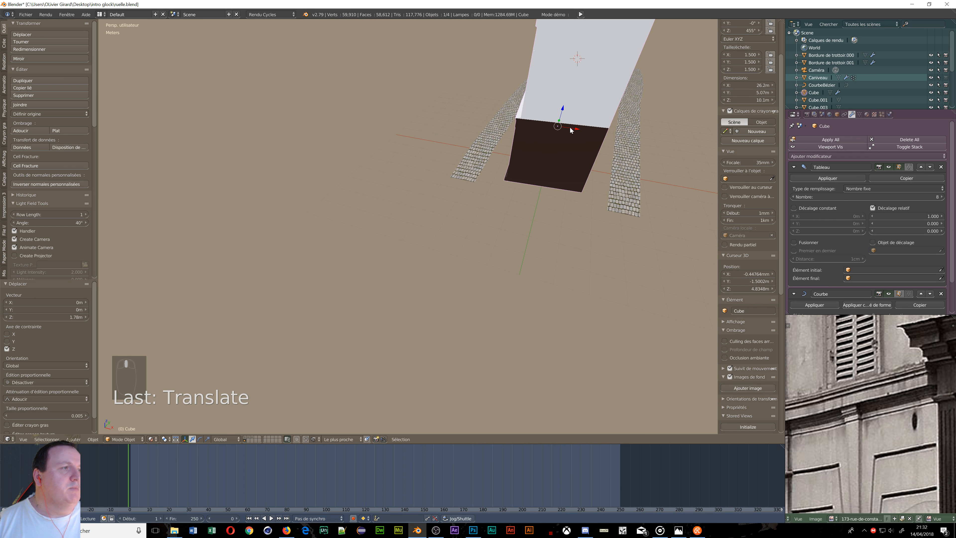
left_click_drag(570, 127, 697, 144)
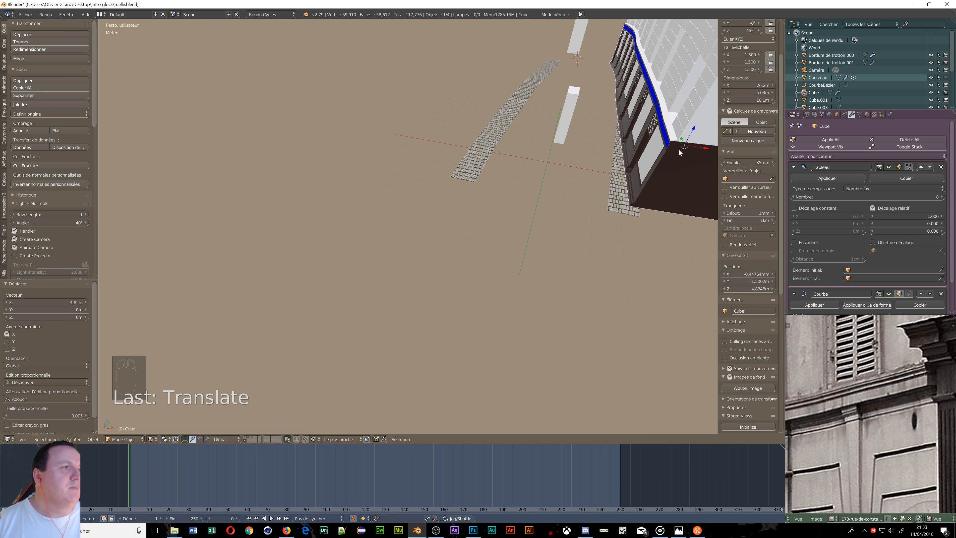
- Rotate the building row about the Z axis by about -6° to align it with the cobbled border
middle_click_drag(678, 149, 610, 313)
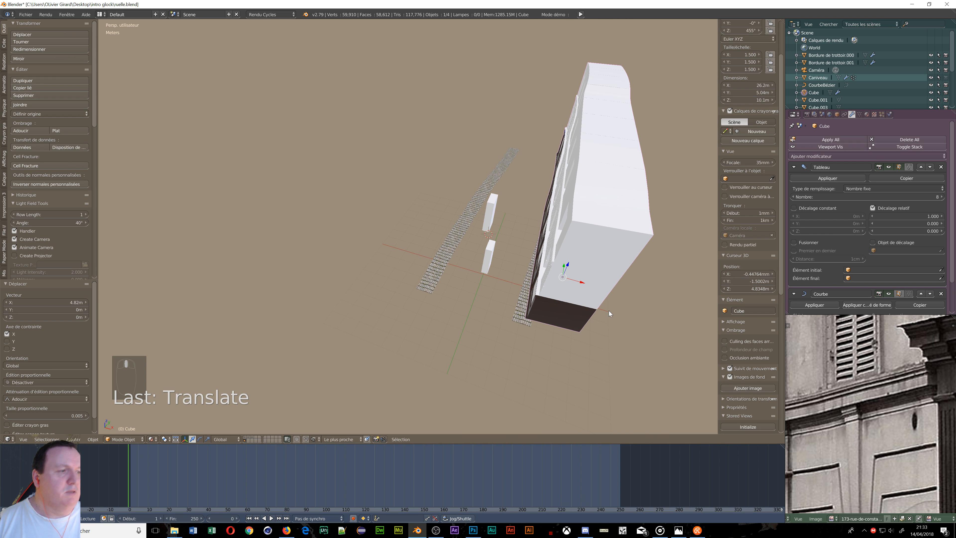
key("r")
key("z")
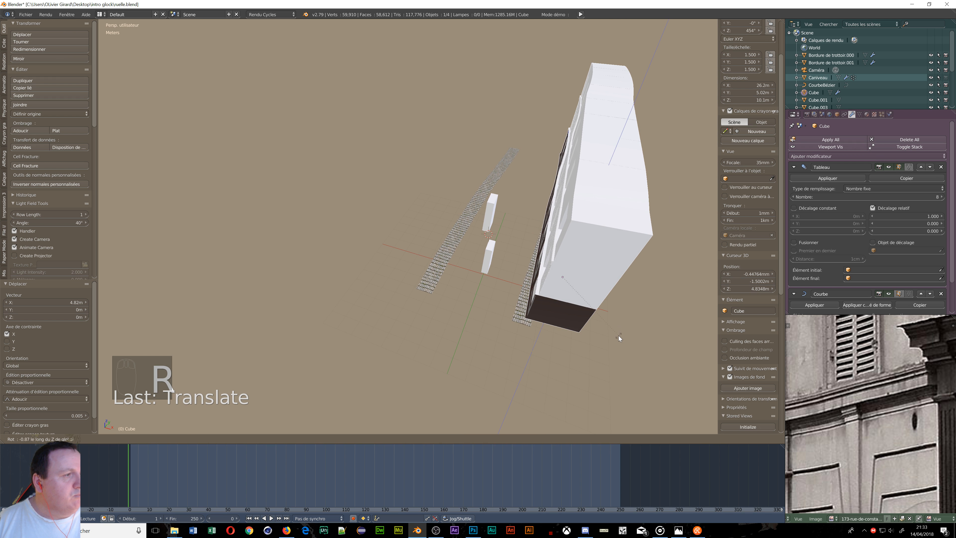
left_click(612, 339)
middle_click_drag(593, 338, 530, 266)
scroll(529, 266, "down", 1)
scroll(300, 239, "up", 4)
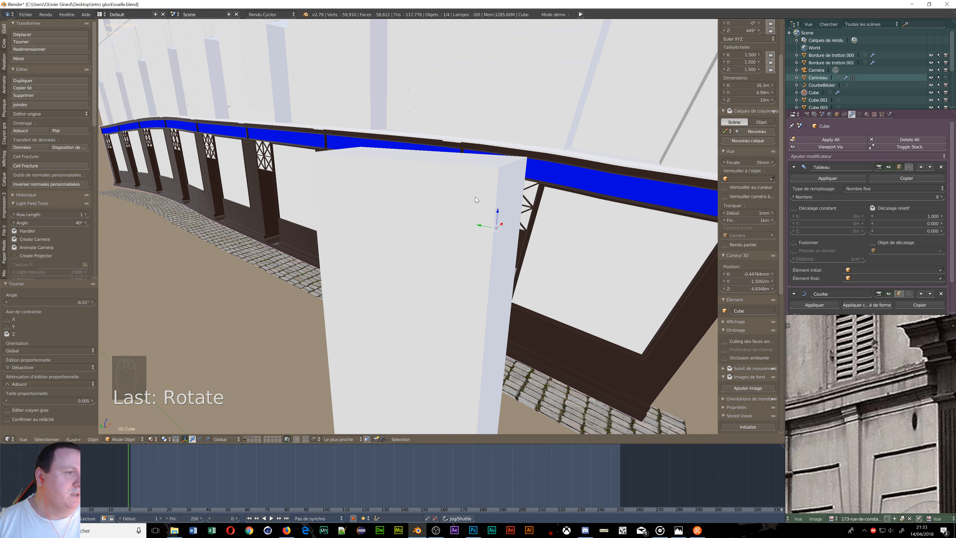
- Lower the building row by about 19.7 cm and shift it about 32.2 cm along X
left_click_drag(496, 208, 499, 219)
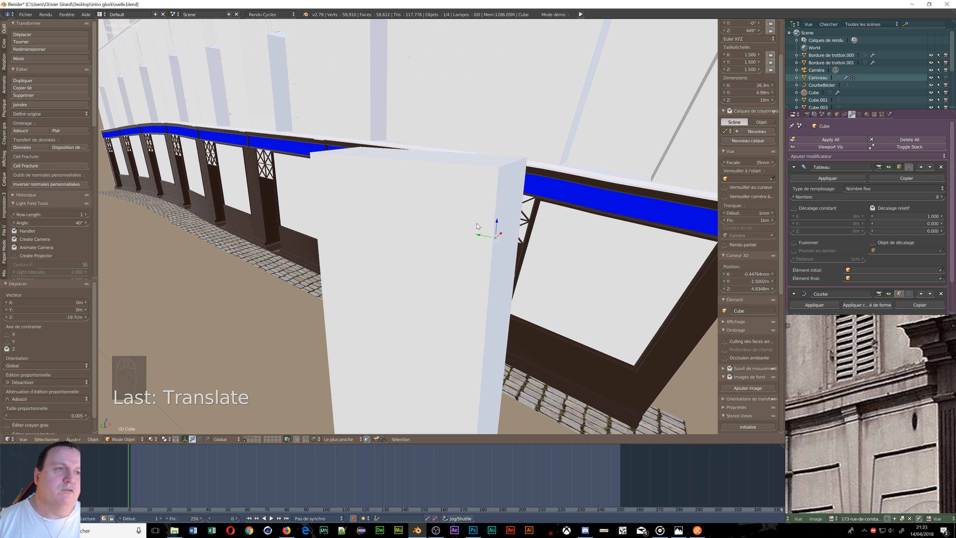
scroll(476, 223, "down", 8)
middle_click_drag(541, 251, 544, 220)
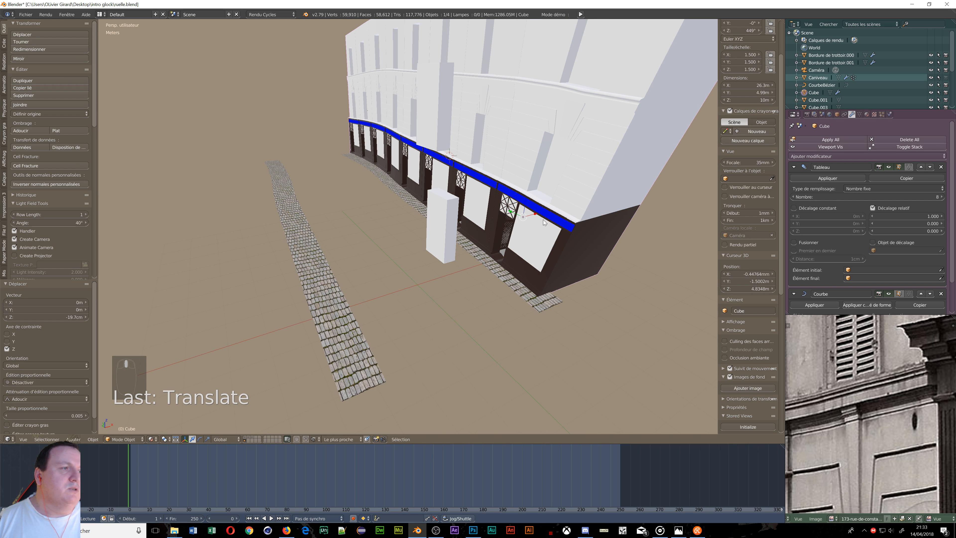
key("g")
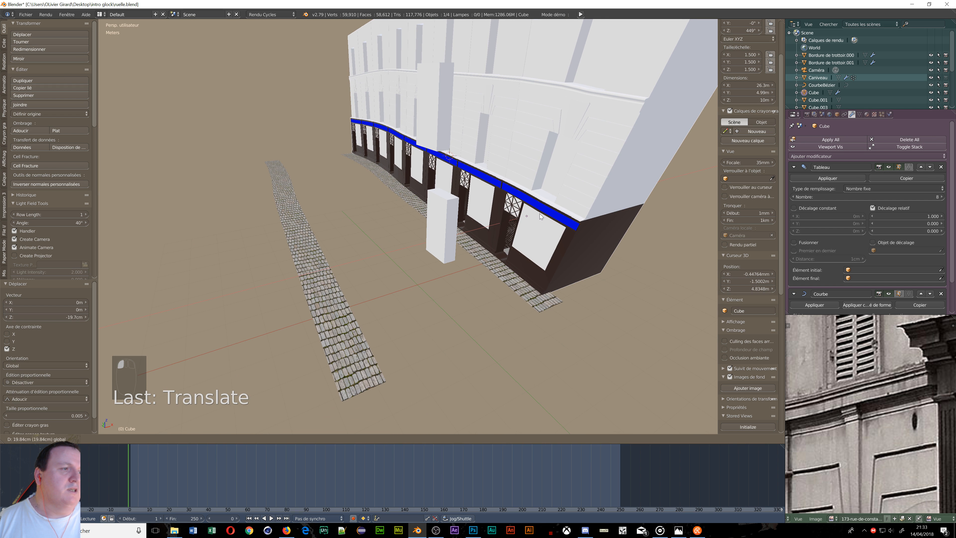
key("x")
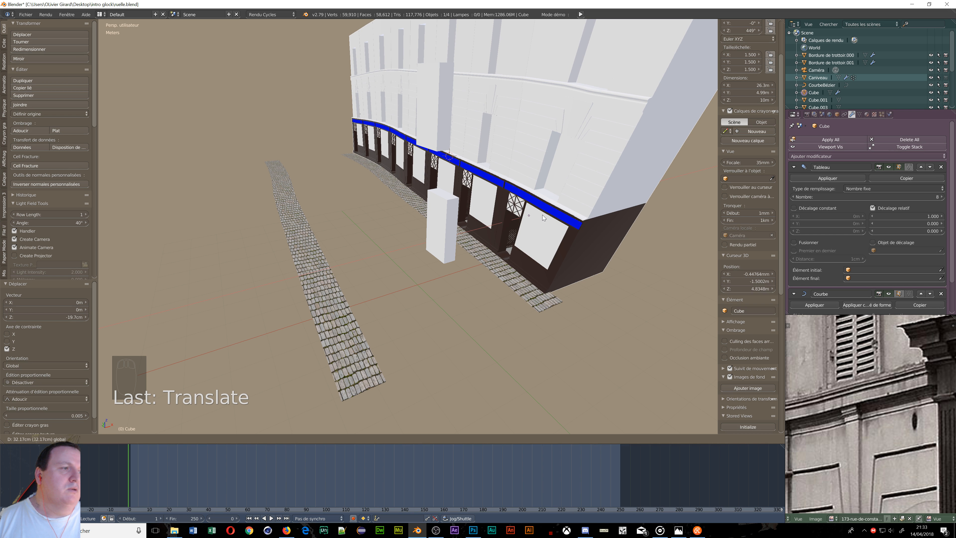
left_click(543, 215)
- Rotate the building row about the Z axis by about 1° to follow the cobbled border more closely
middle_click_drag(532, 217, 417, 78)
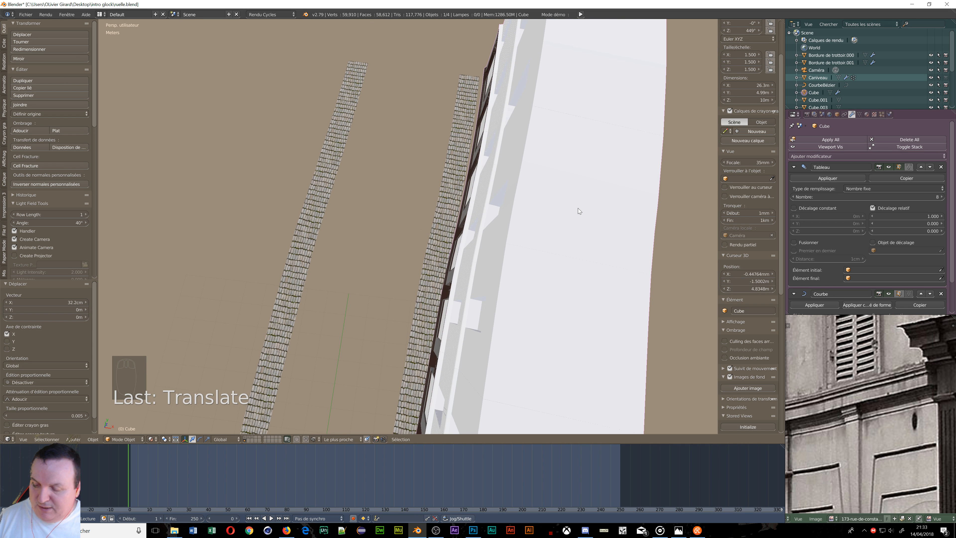
key("r")
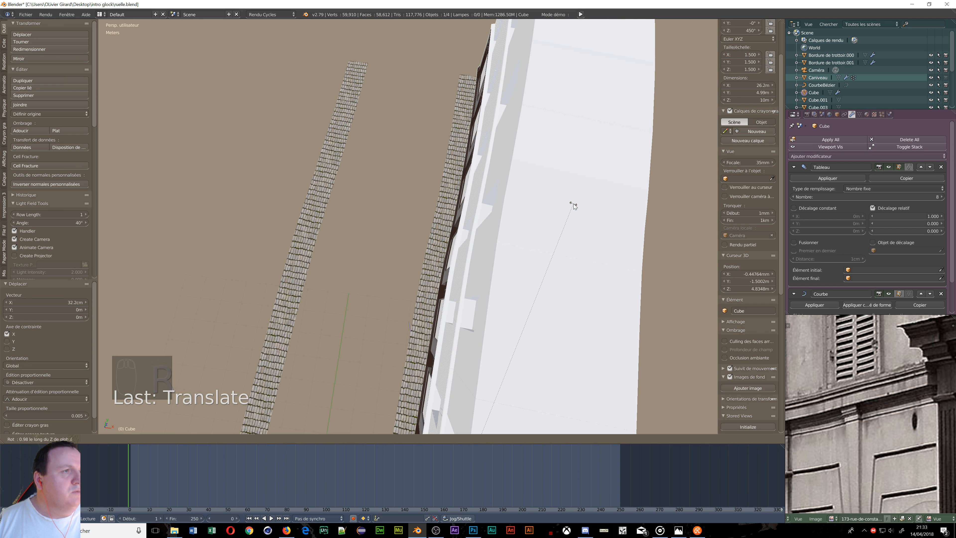
left_click(574, 203)
- Examine the curved building row from street level, the front and above to judge its alignment with the cobbled border
scroll(566, 198, "down", 5)
mouse_move(567, 199)
middle_mouse_down()
mouse_move(582, 229)
mouse_move(632, 154)
mouse_move(576, 196)
middle_mouse_up()
scroll(560, 285, "up", 5)
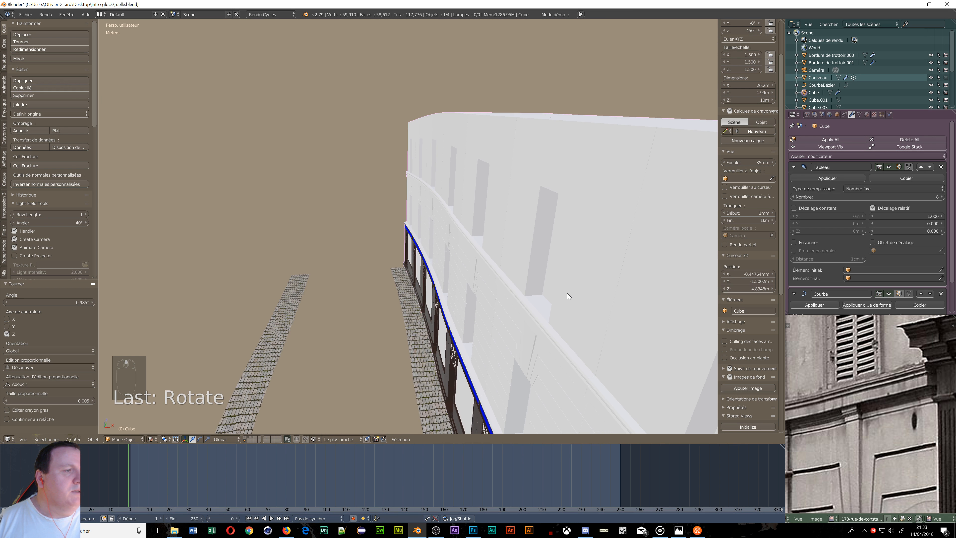
middle_click_drag(567, 293, 615, 281)
scroll(626, 273, "down", 6)
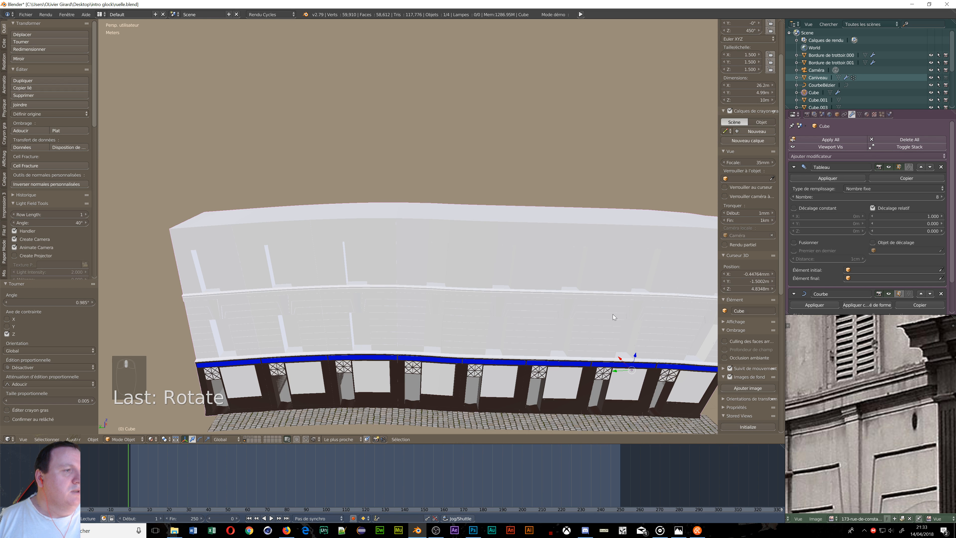
middle_click_drag(612, 314, 570, 241)
scroll(584, 248, "up", 4)
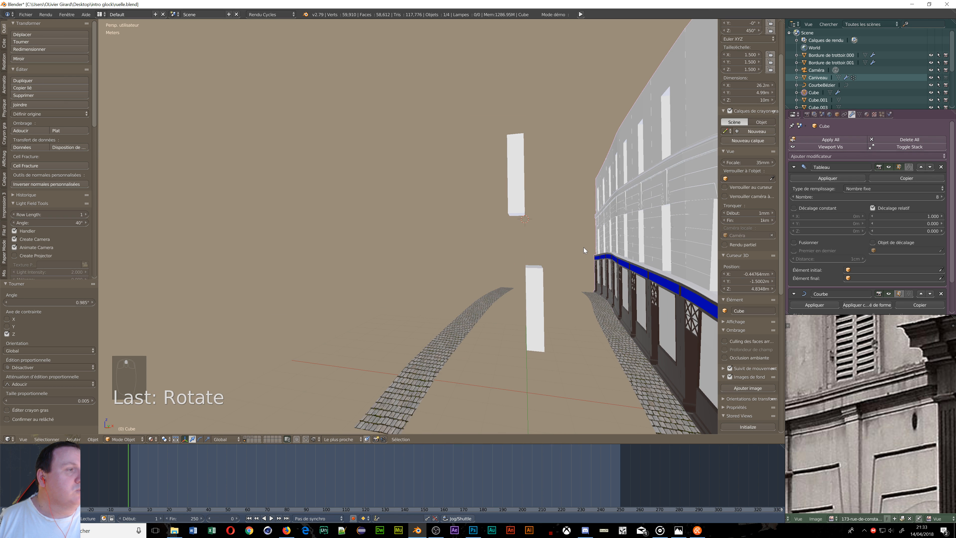
scroll(586, 248, "up", 2)
middle_click_drag(577, 210, 533, 234)
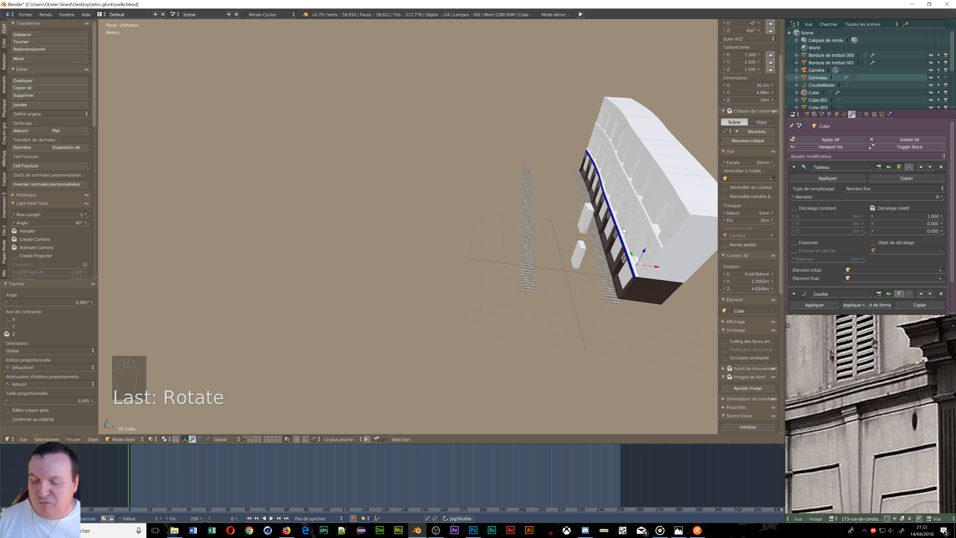
- Duplicate the building row and mirror the copy by scaling it by -1 along X
key("shift+d")
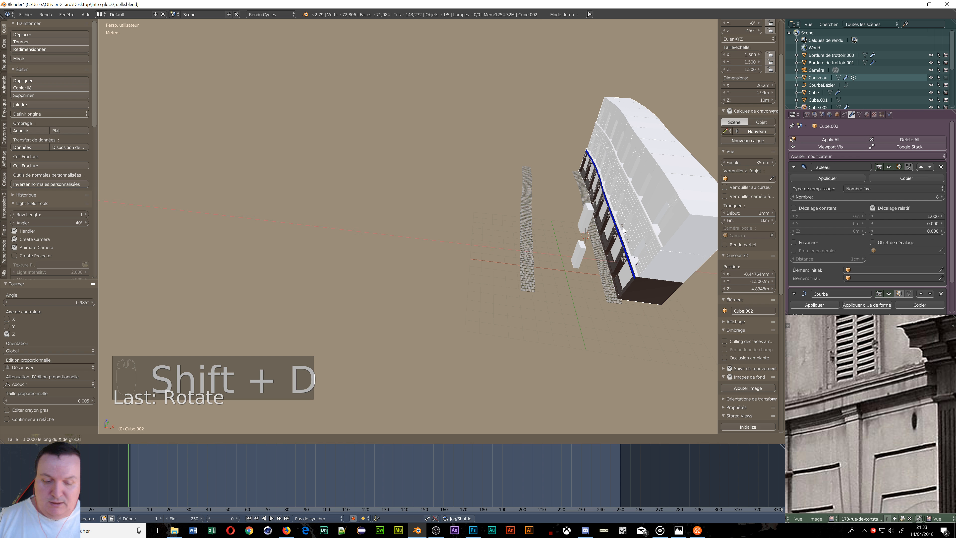
type("sx")
type("-1")
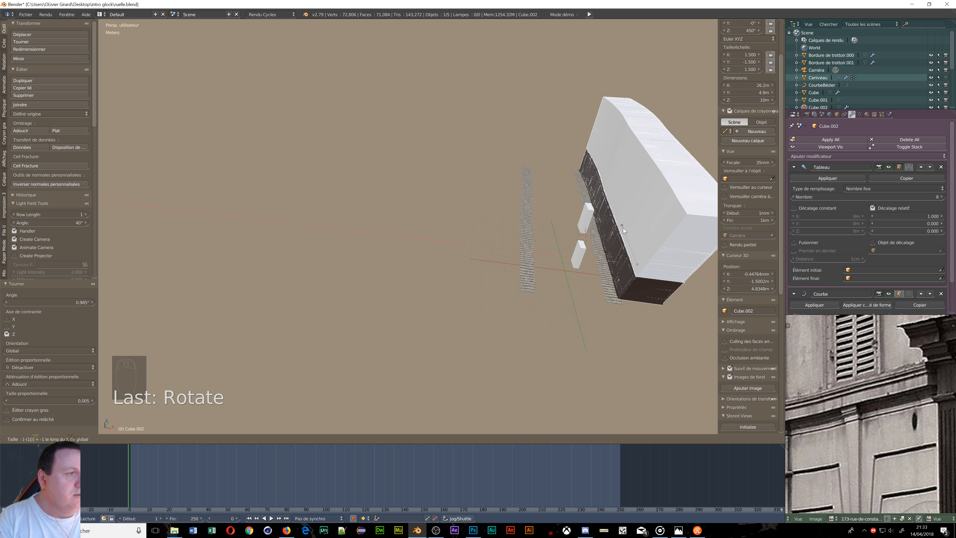
key("Return")
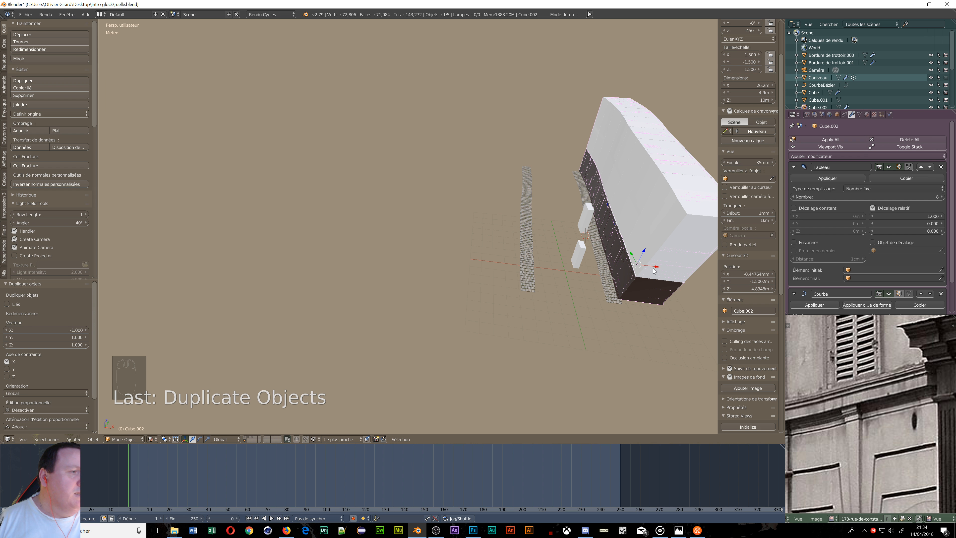
- Move the mirrored building row about -10.1 m and a further -11.8 cm along X onto the opposite cobbled border
left_click_drag(654, 270, 522, 255)
middle_click_drag(564, 275, 531, 287)
scroll(531, 287, "up", 4)
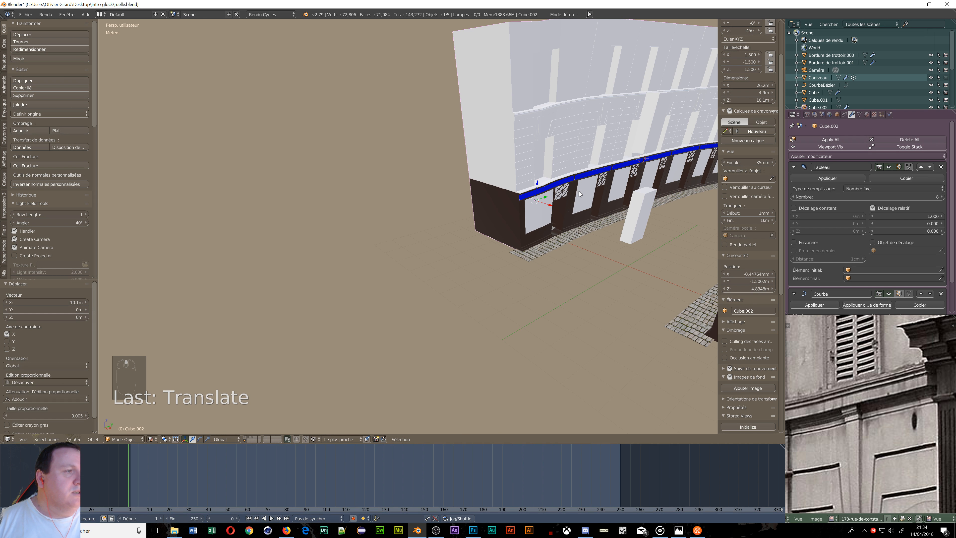
scroll(543, 152, "down", 3)
mouse_move(543, 152)
middle_mouse_down()
mouse_move(605, 157)
mouse_move(568, 159)
mouse_move(527, 142)
mouse_move(546, 157)
middle_mouse_up()
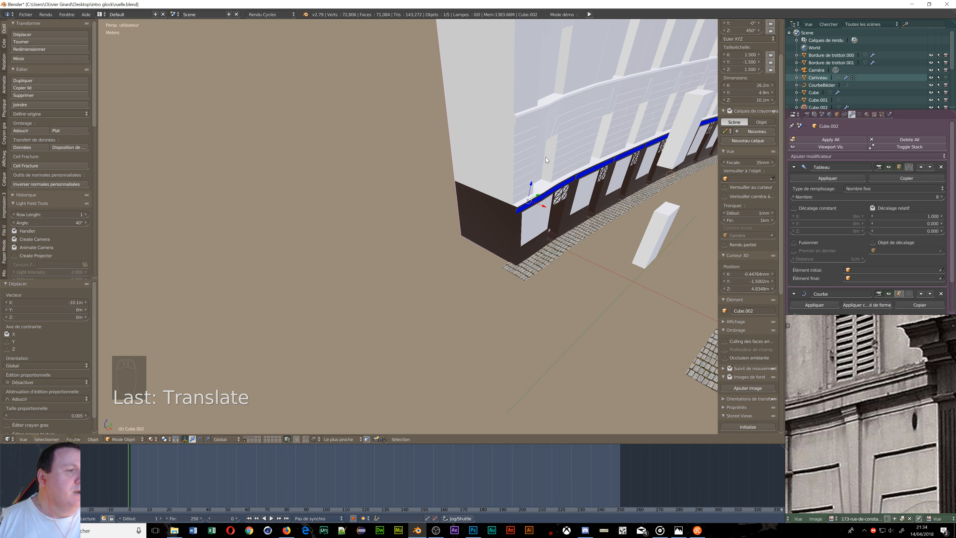
left_click_drag(548, 206, 546, 210)
middle_click_drag(620, 222, 582, 164)
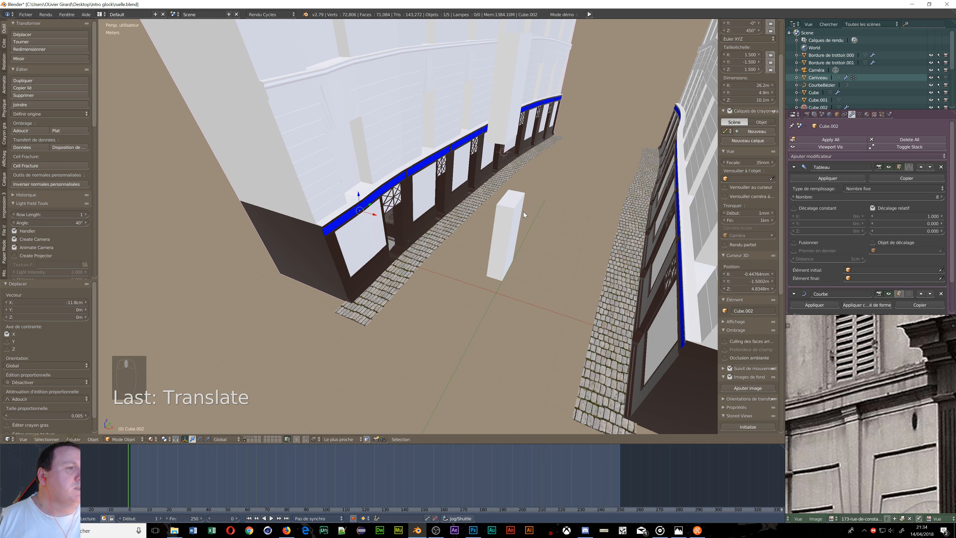
- Hide Cube.001, the white block standing against the mirrored facade, in the viewport
right_click(509, 225)
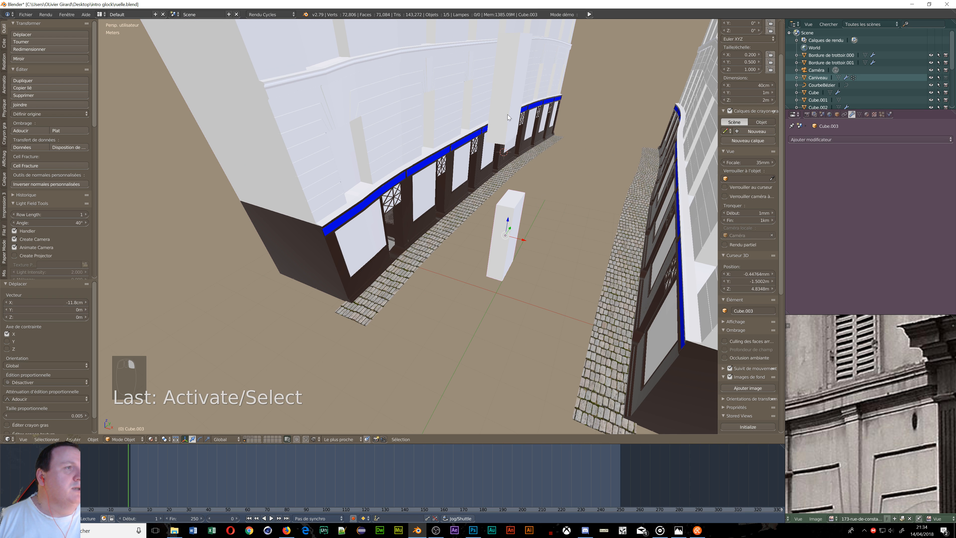
scroll(508, 114, "down", 3)
right_click(506, 106, "shift")
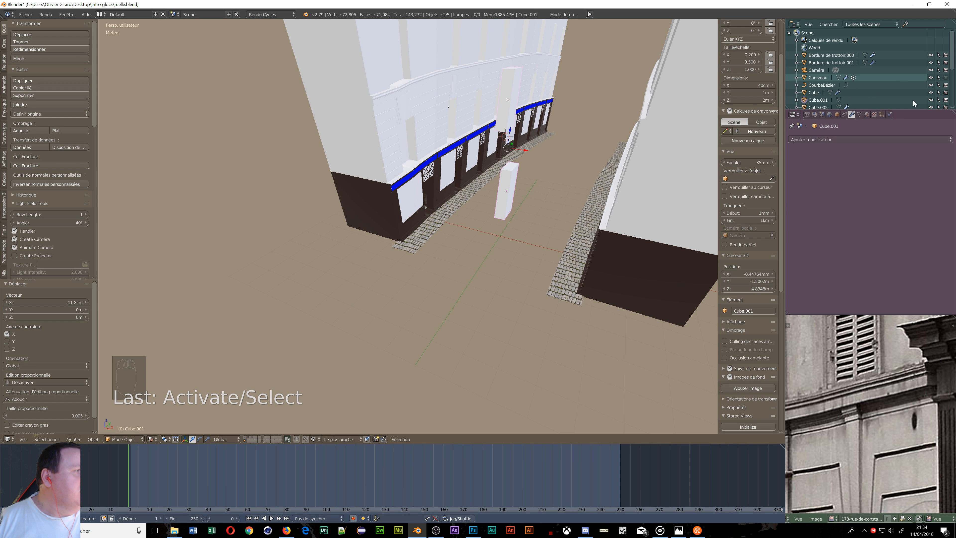
left_click(931, 100)
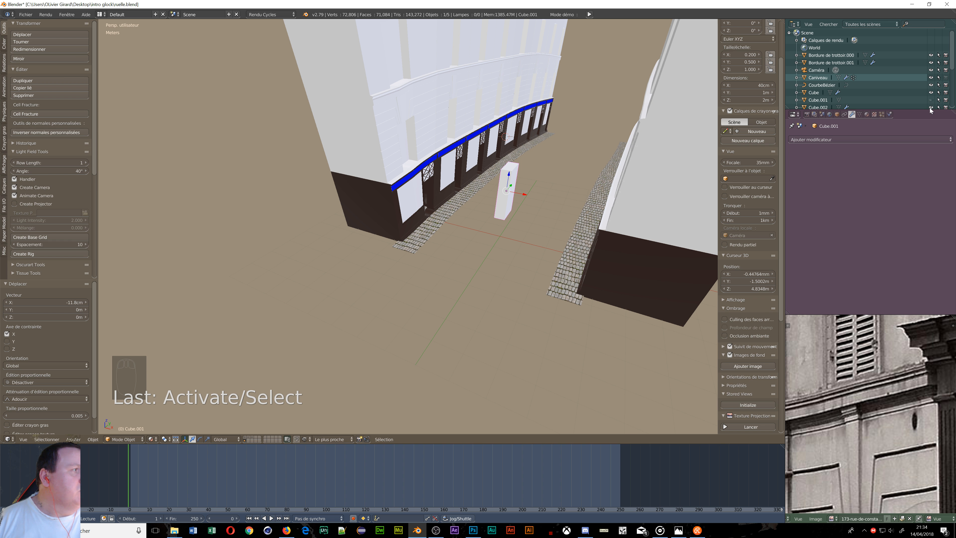
left_click(930, 108)
left_click(931, 107)
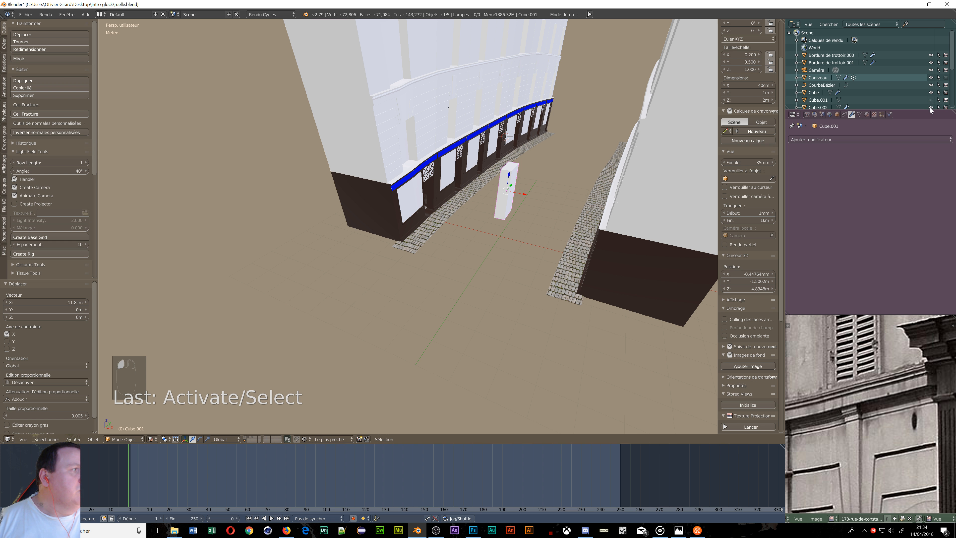
left_click(931, 92)
left_click(931, 93)
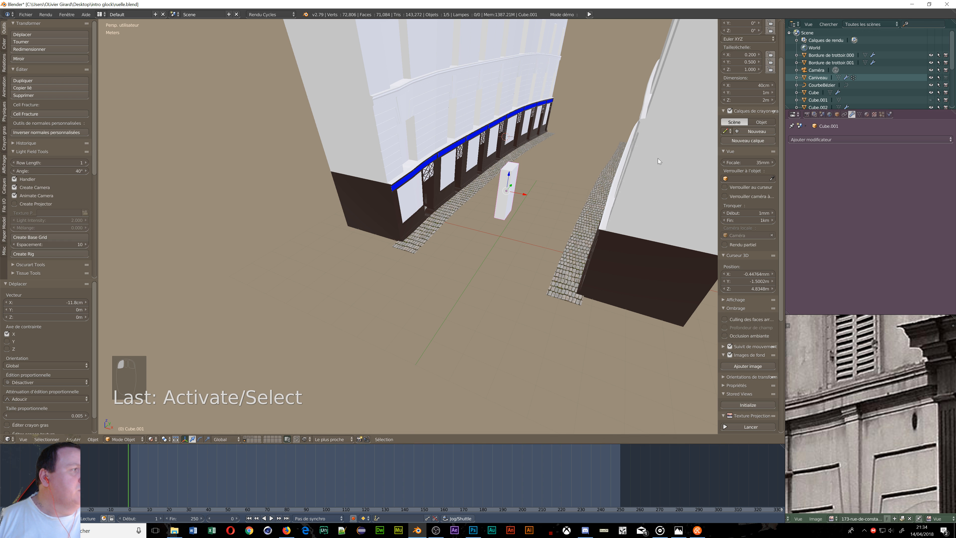
- Hide Cube.003, the white block in the middle of the alley, in the viewport and exclude it from rendering
left_click(499, 199)
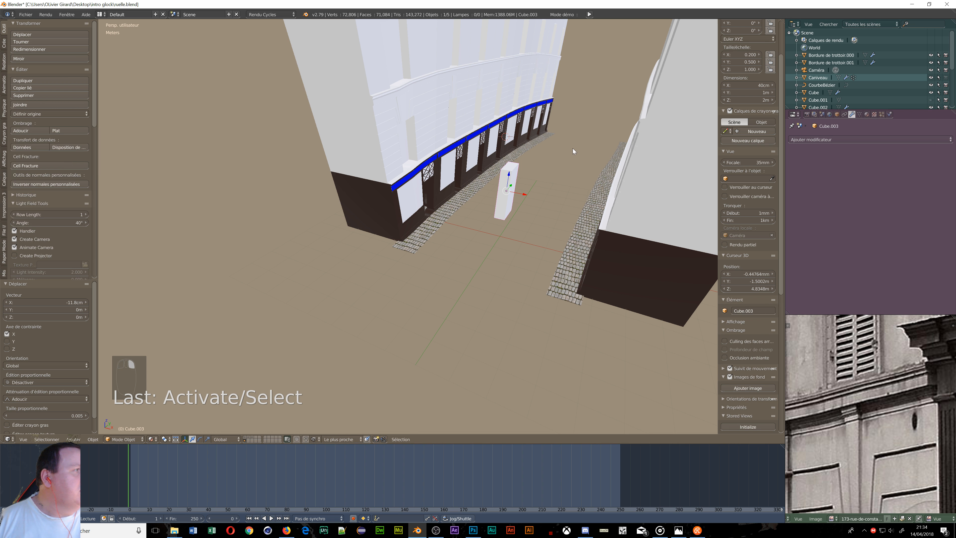
scroll(811, 86, "down", 2)
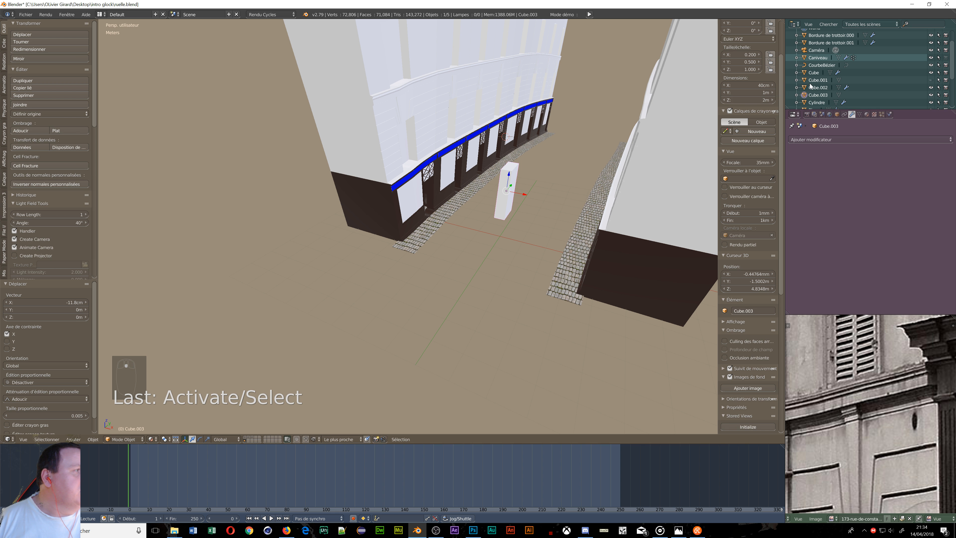
left_click(932, 95)
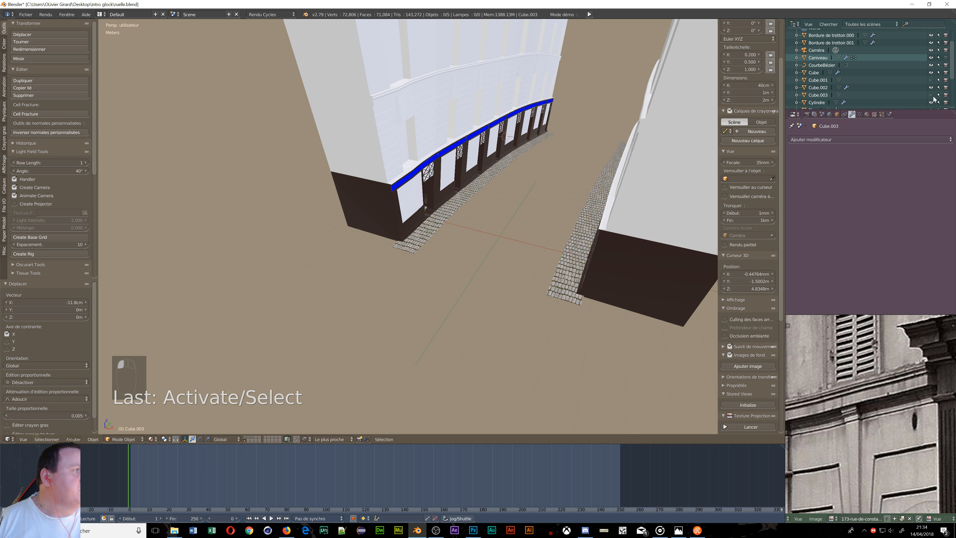
left_click(946, 95)
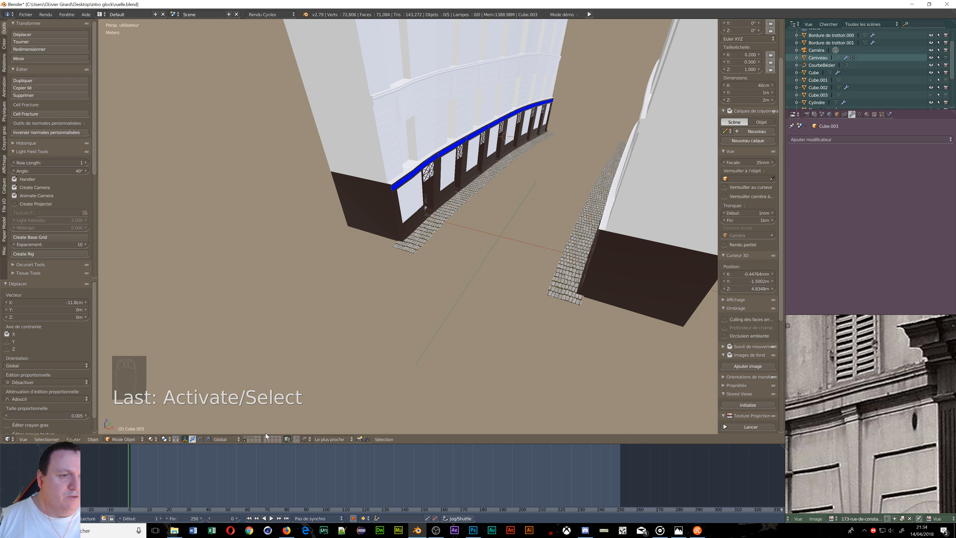
- Switch the viewport to solid shading and show the bollard, street and building layers together
left_click(249, 439, "shift")
left_click(249, 438)
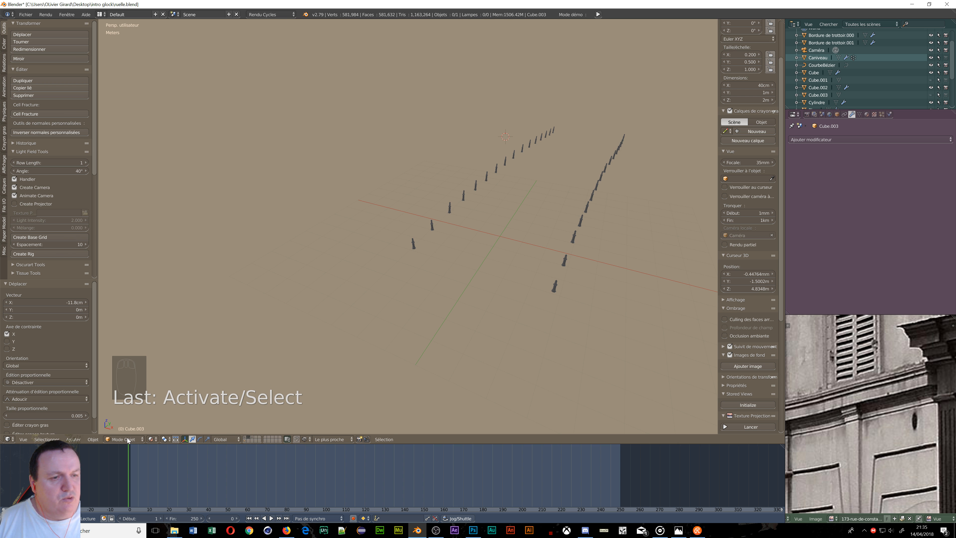
left_click(153, 440)
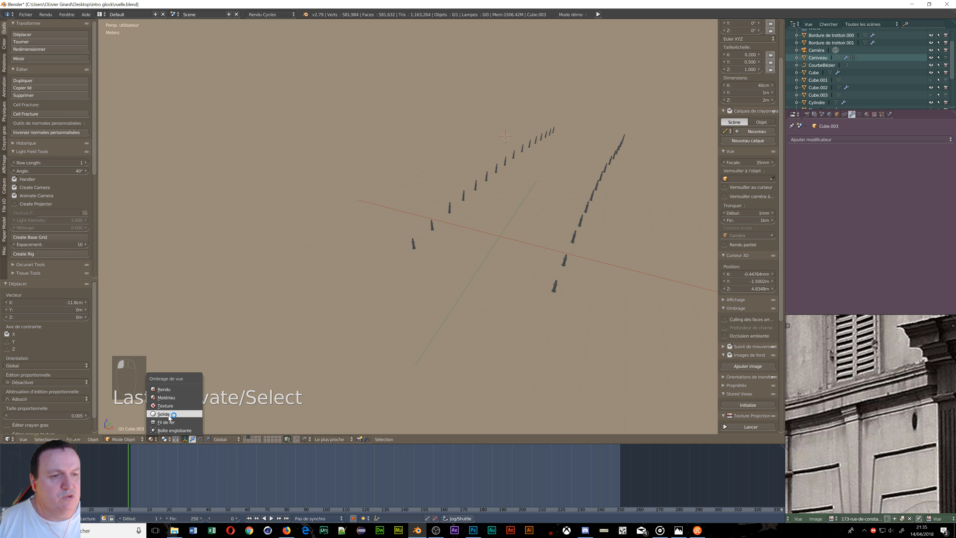
left_click(165, 414)
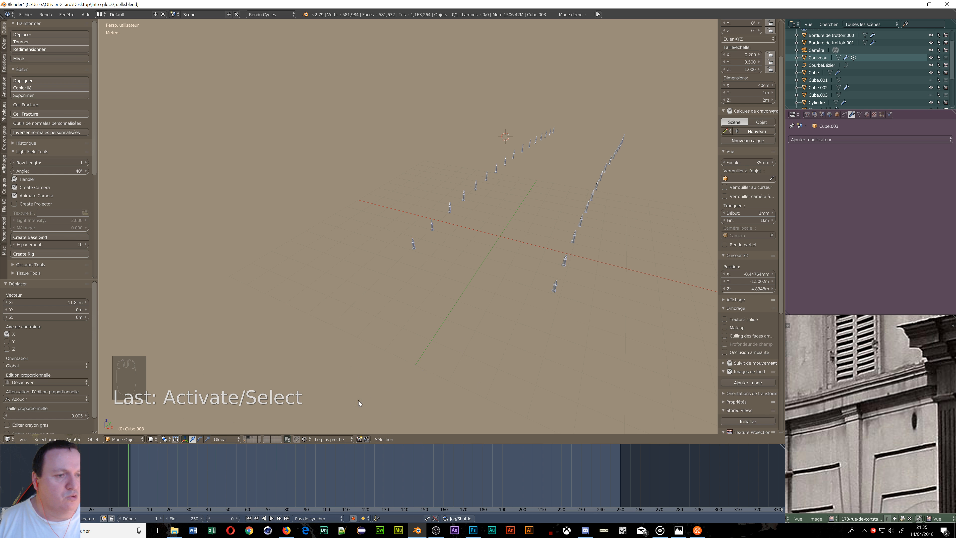
left_click(246, 439)
left_click(247, 438, "shift")
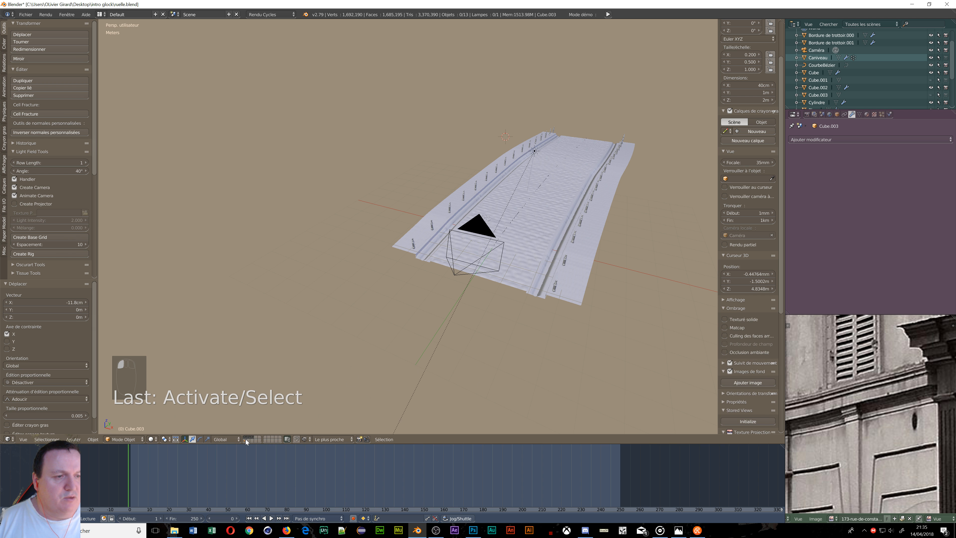
left_click(244, 440, "shift")
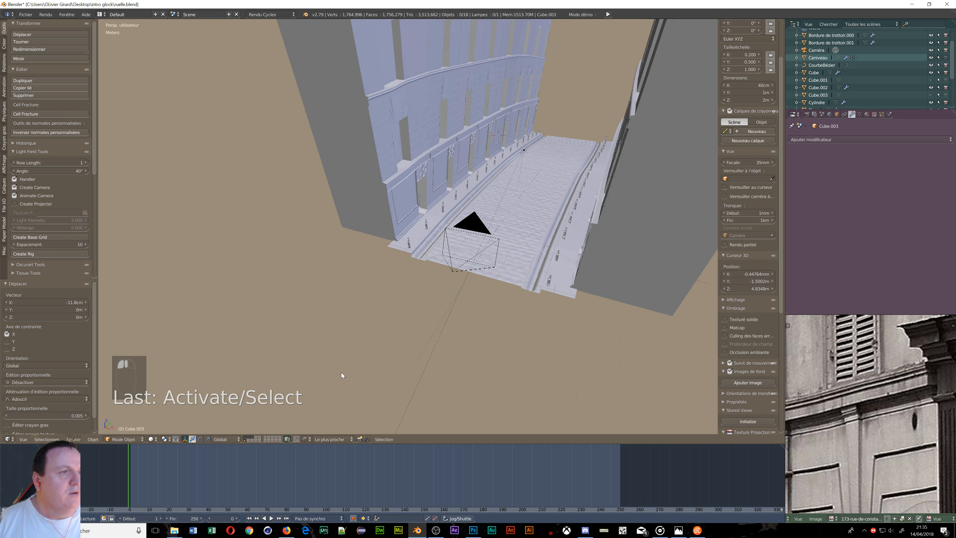
- Inspect the assembled alley from its entrance, switch to the camera's viewpoint and lock the camera to the view
middle_click_drag(342, 372, 358, 359)
scroll(359, 360, "up", 4)
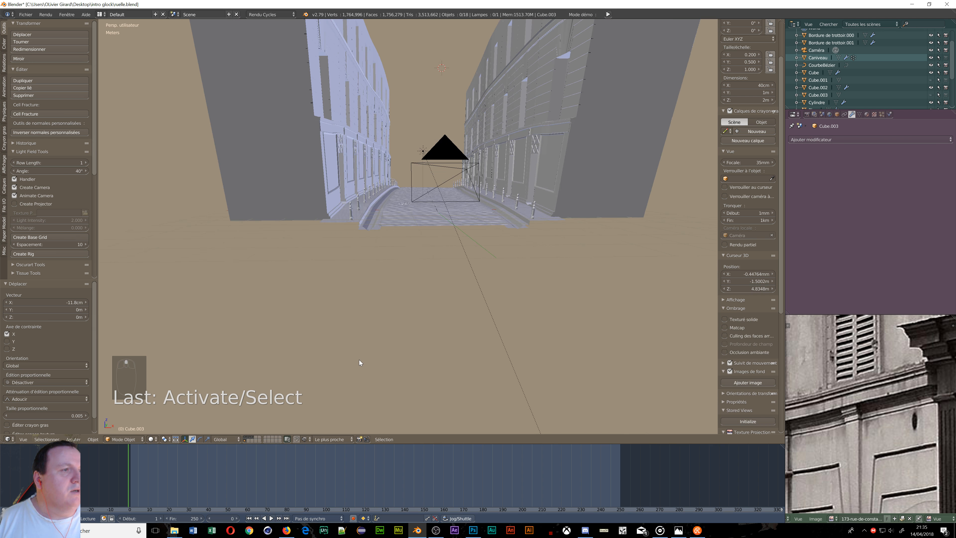
middle_click_drag(446, 288, 417, 35, "shift")
scroll(418, 69, "up", 1)
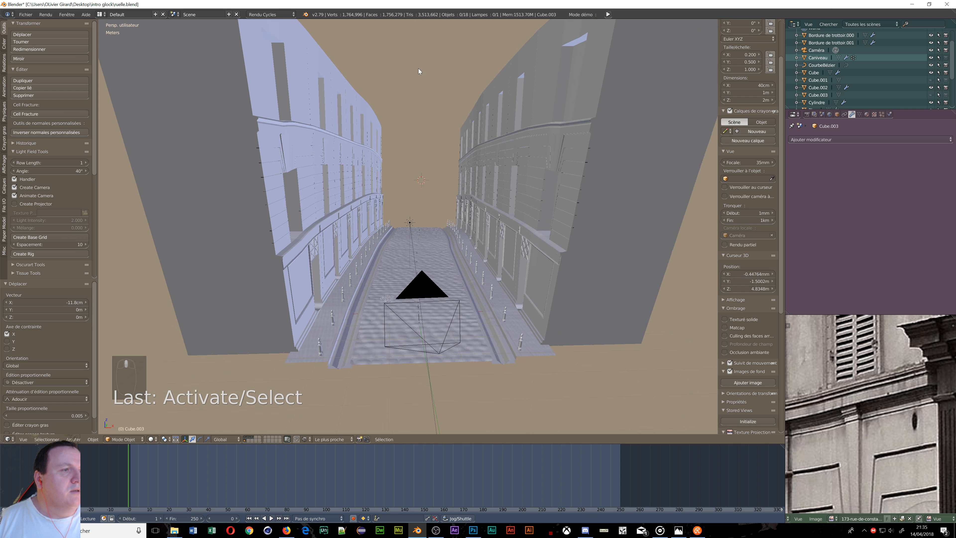
scroll(421, 79, "up", 2)
scroll(426, 85, "down", 2)
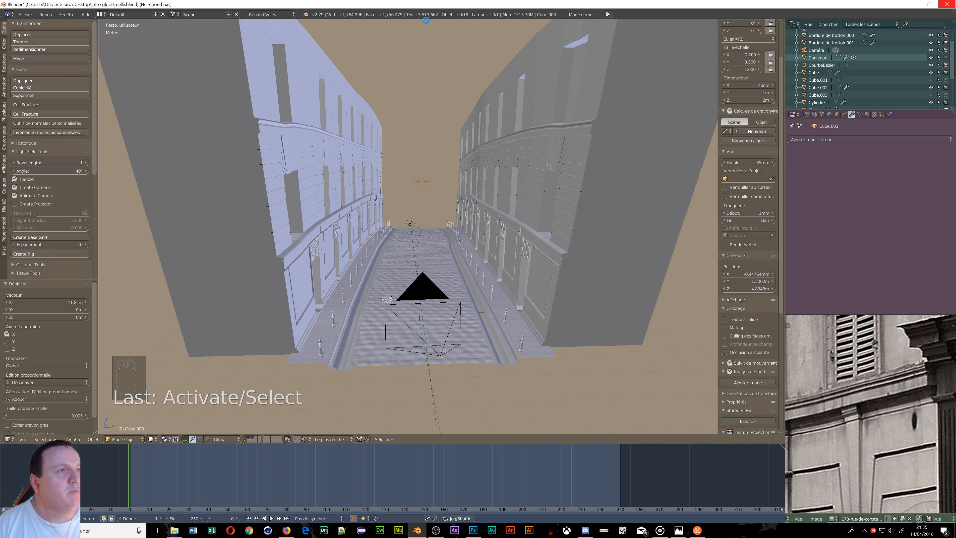
key("KP_0")
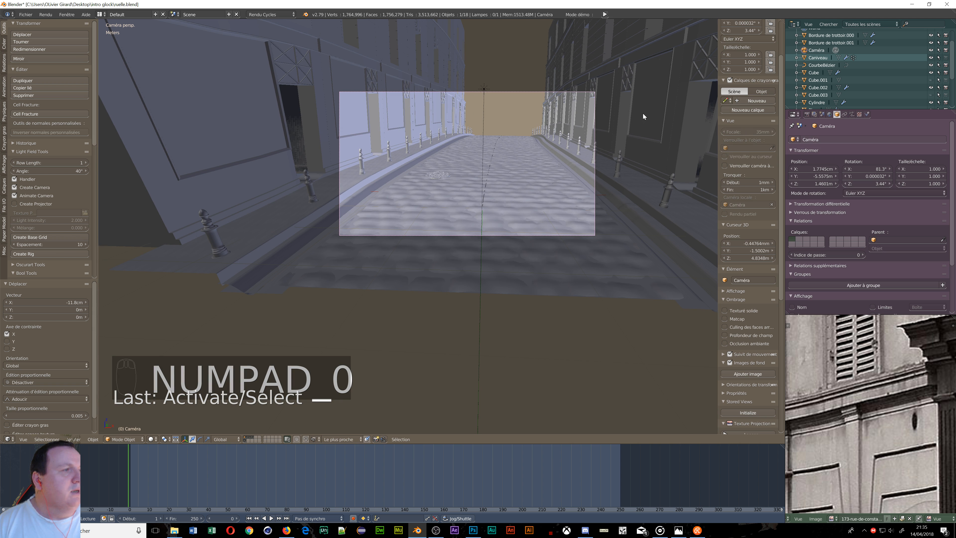
left_click(725, 166)
- Pull the camera back and raise it to about X 1.25 m, Y -16.3 m, Z 7 m, facing the alley entrance
scroll(531, 116, "down", 3)
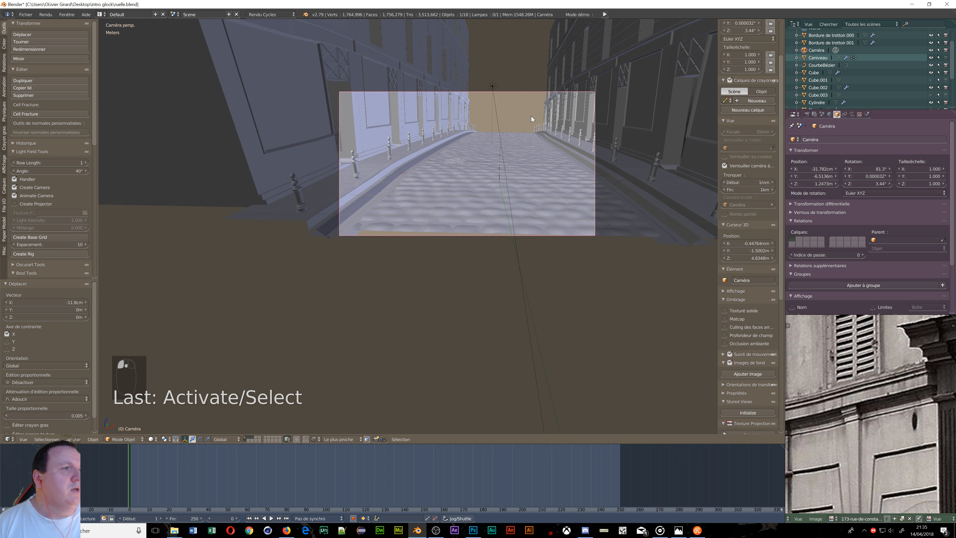
middle_click_drag(516, 128, 497, 390, "shift")
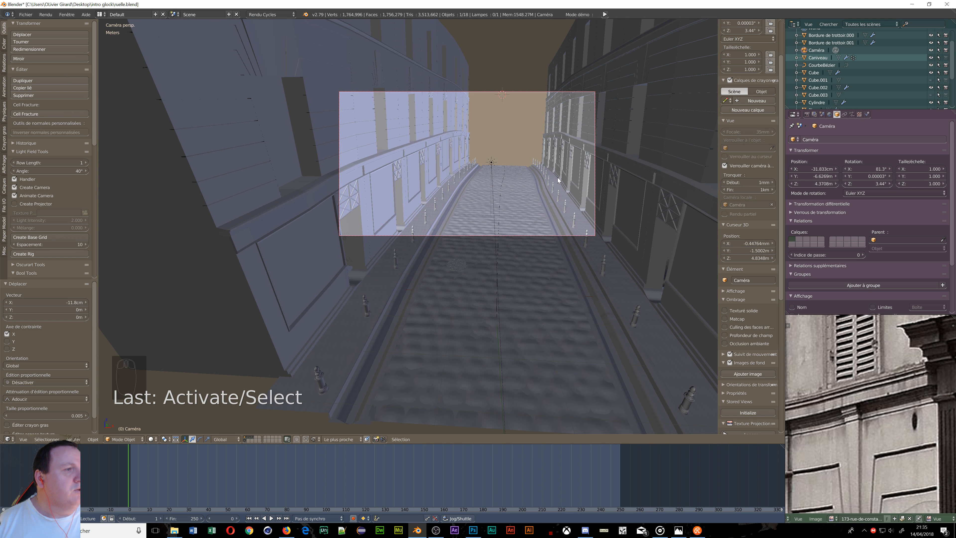
scroll(556, 130, "down", 6)
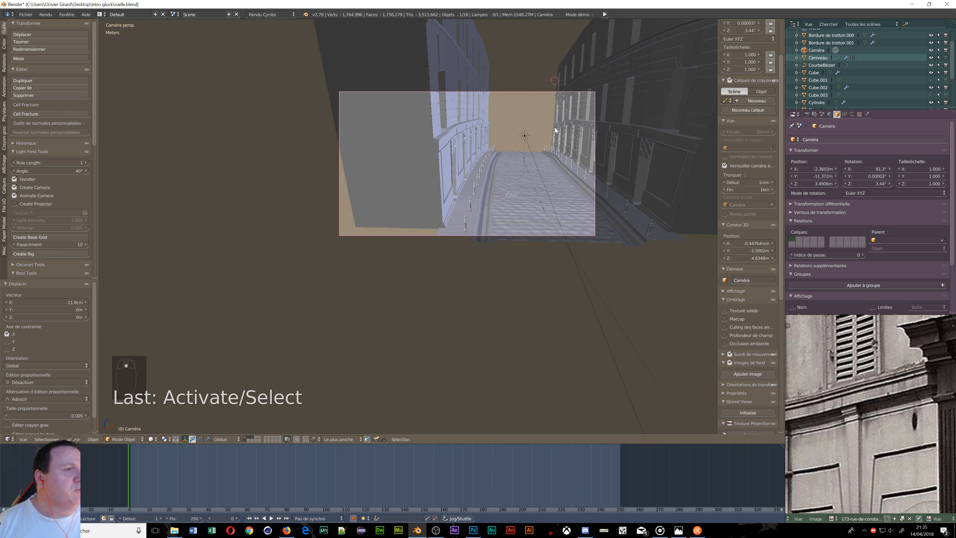
scroll(561, 132, "up", 2)
middle_click_drag(581, 123, 519, 176, "shift")
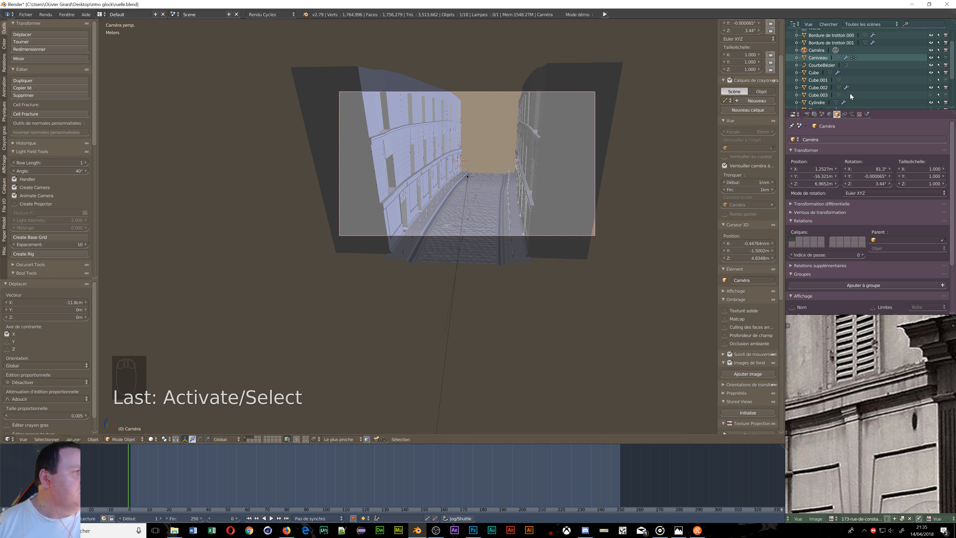
- Set the camera's focal length to 53 mm and reframe the alley between both building rows, checking it in rendered shading
left_click(852, 114)
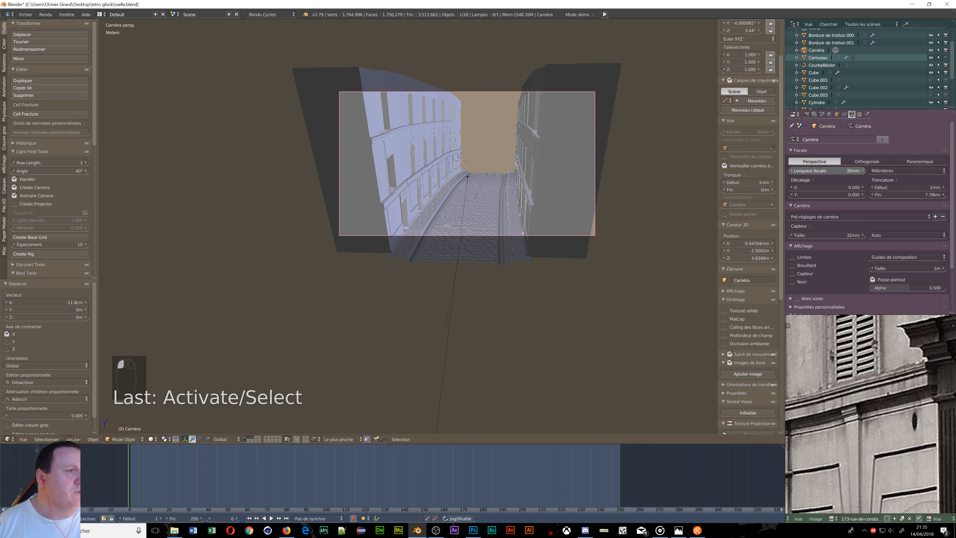
mouse_move(826, 171)
left_mouse_down()
mouse_move(845, 171)
mouse_move(808, 171)
left_mouse_up()
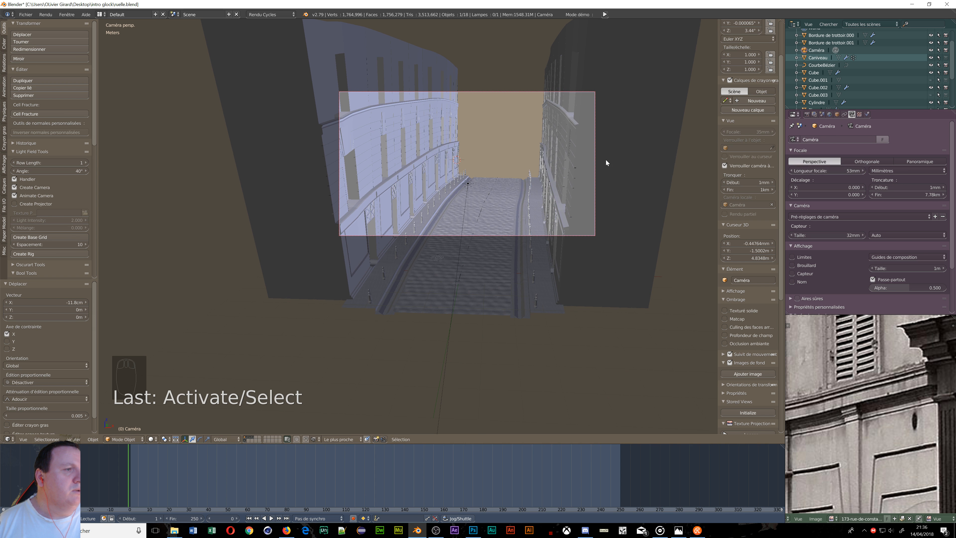
middle_click_drag(579, 143, 497, 200)
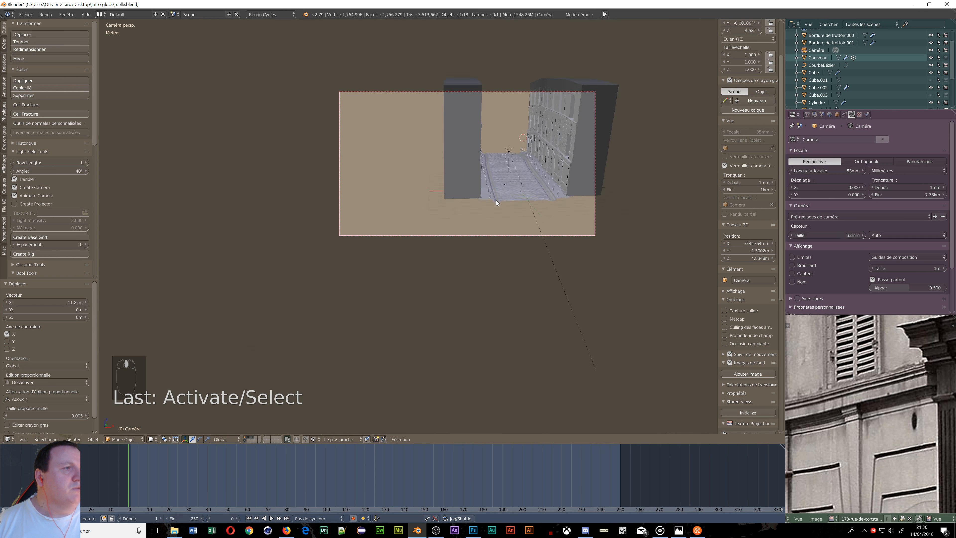
scroll(465, 208, "up", 8)
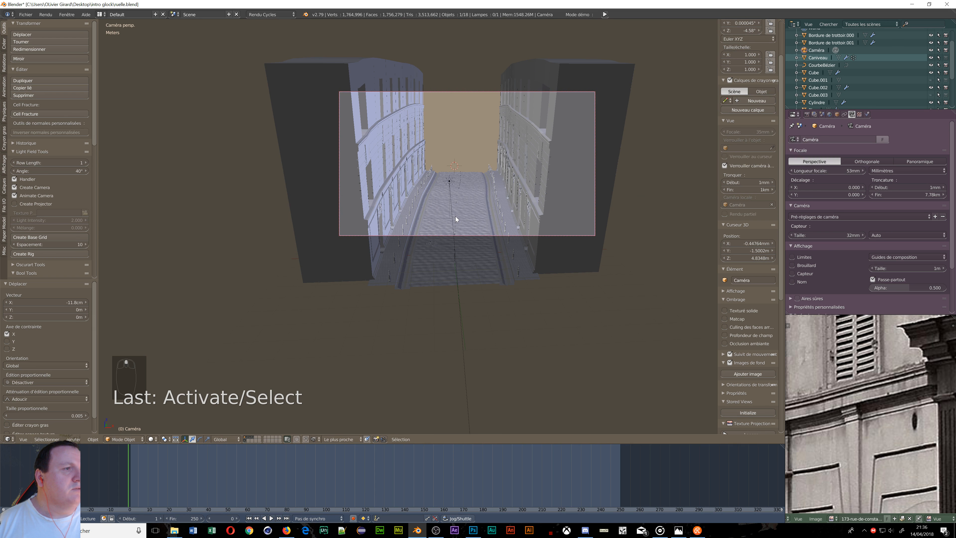
middle_click_drag(487, 197, 499, 163)
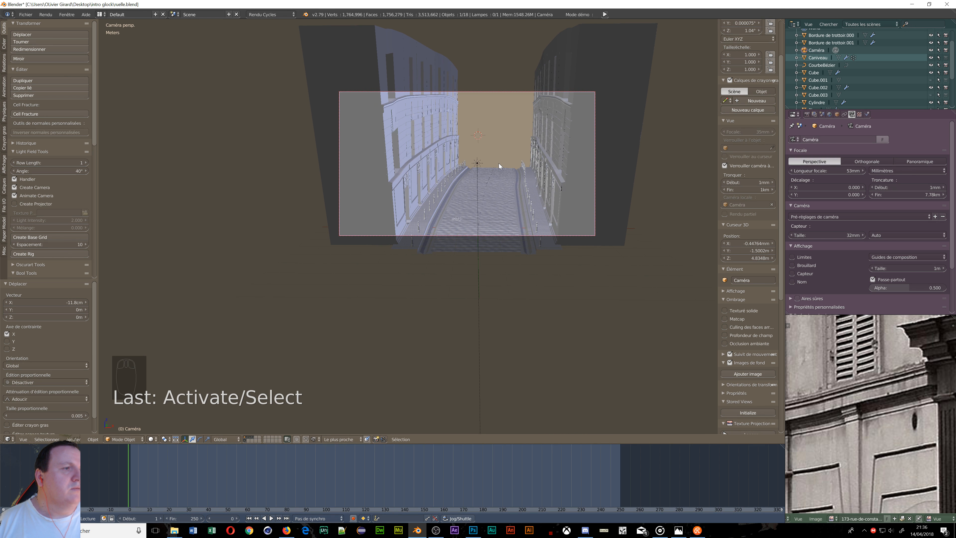
middle_click_drag(568, 177, 557, 143)
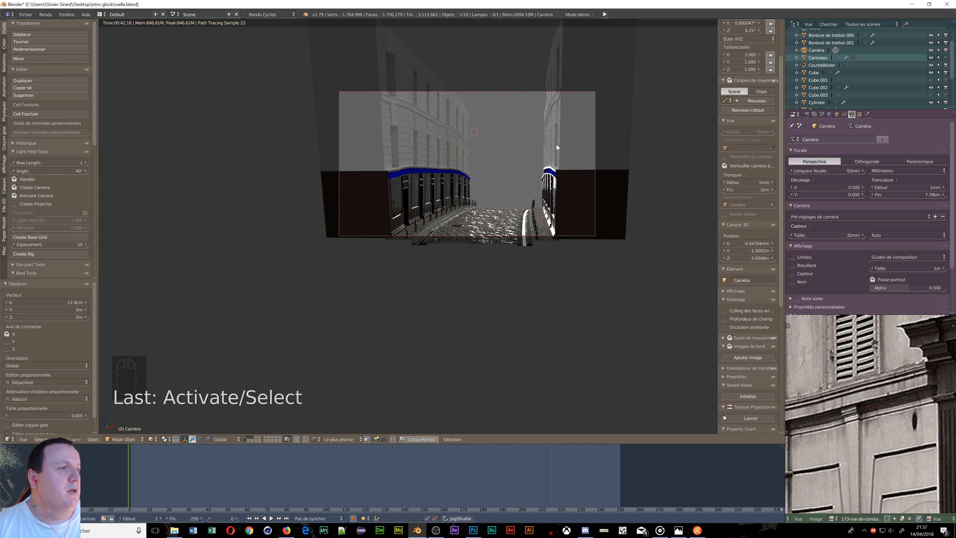
scroll(556, 144, "up", 2)
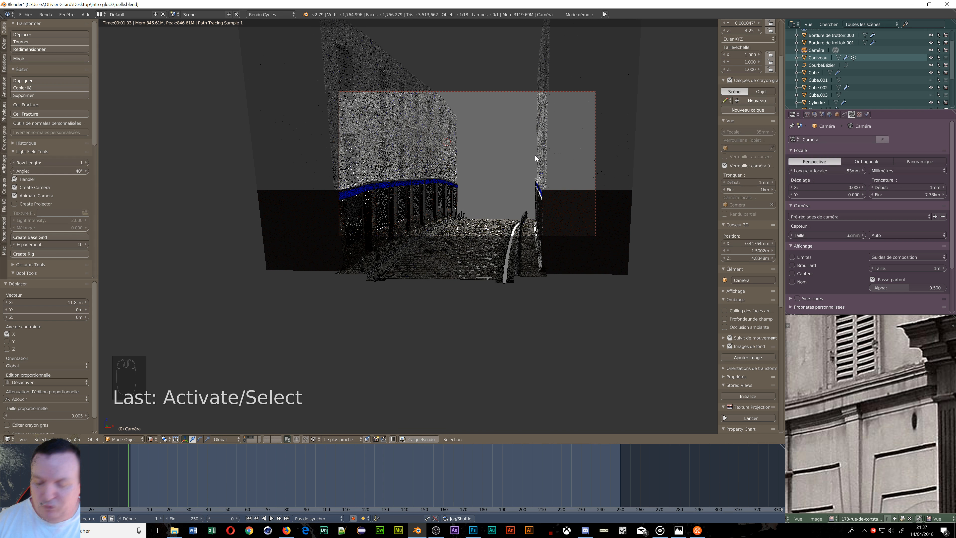
- Move the locked camera closer, sideways and lower so both shopfront rows and the cobbled street sit within the frame
scroll(558, 147, "up", 3)
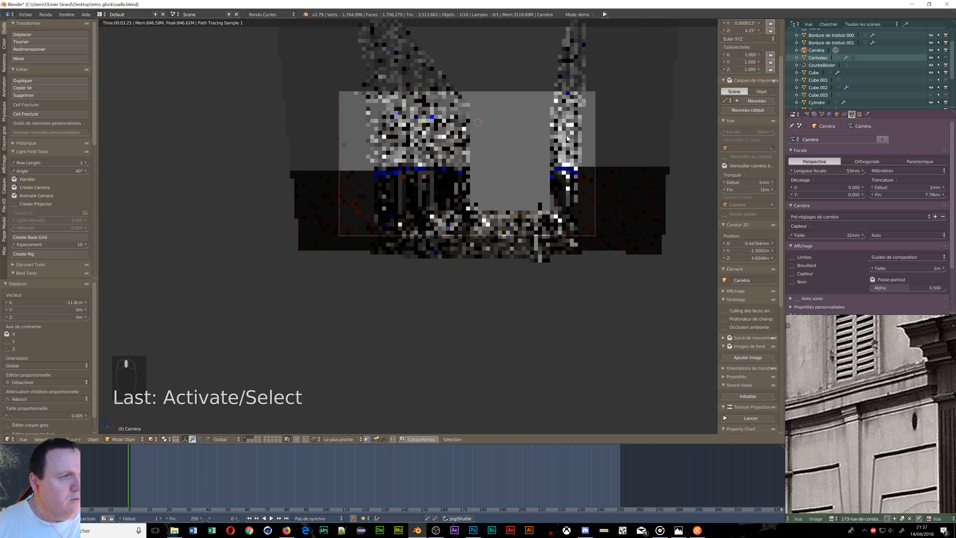
scroll(568, 138, "up", 2)
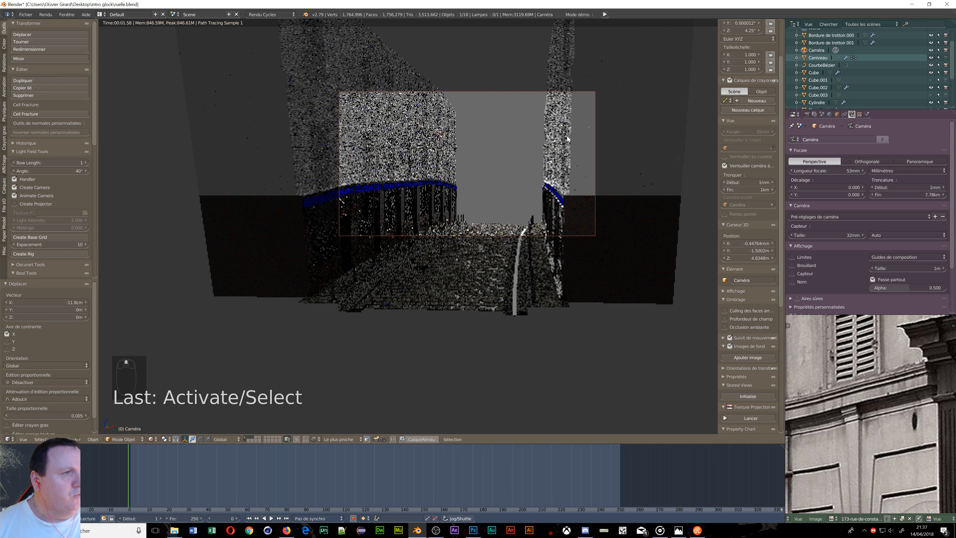
middle_click_drag(568, 136, 604, 143, "shift")
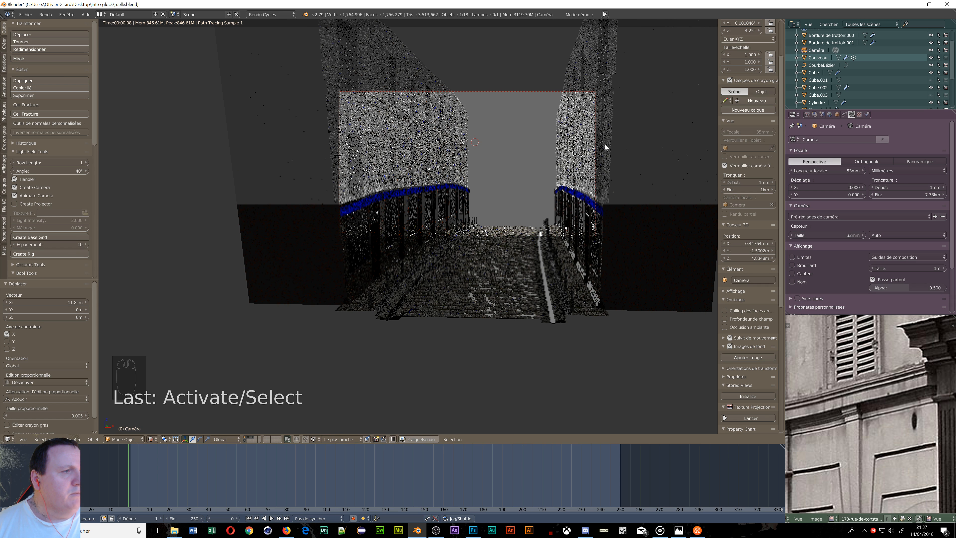
middle_click_drag(607, 138, 602, 107, "shift")
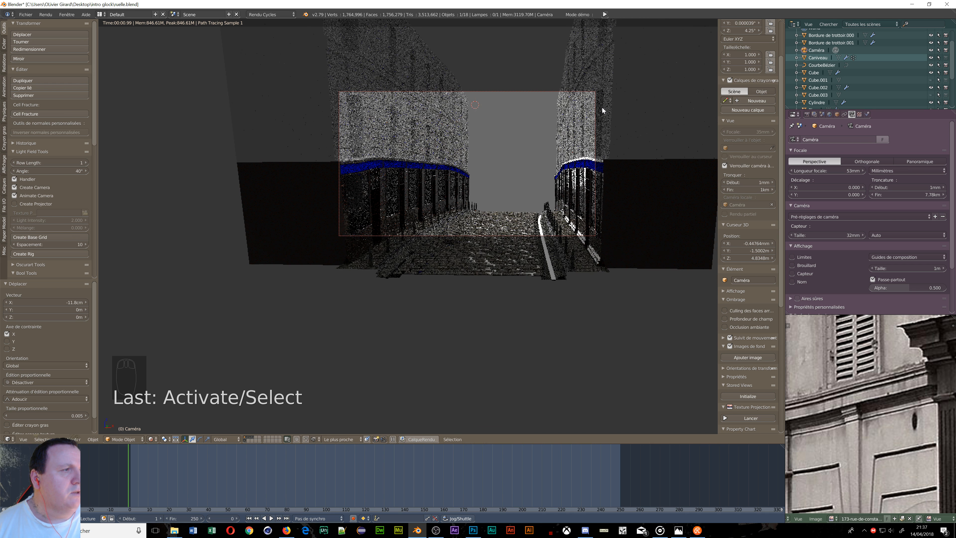
middle_click_drag(602, 108, 596, 94, "shift")
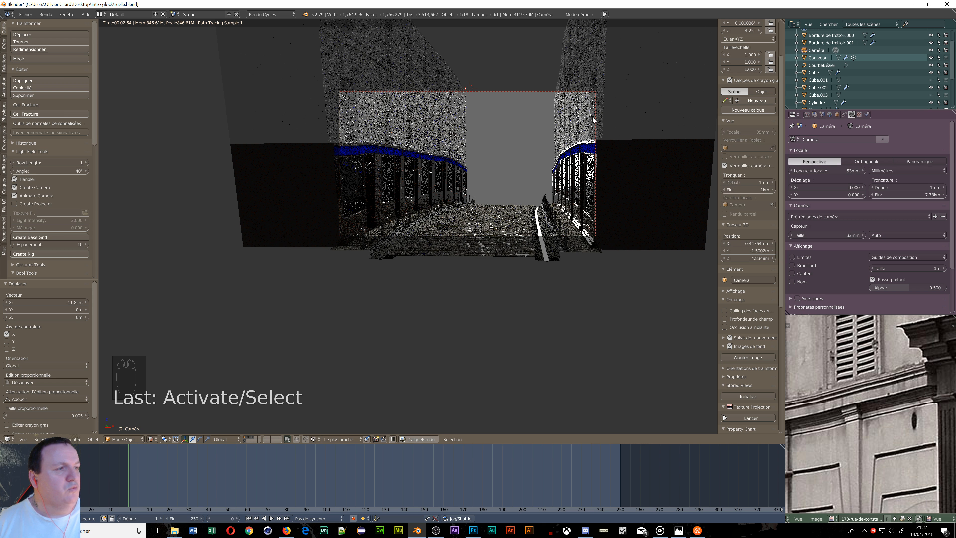
- Set the world background colour to black and unlock the camera from the view
left_click(830, 115)
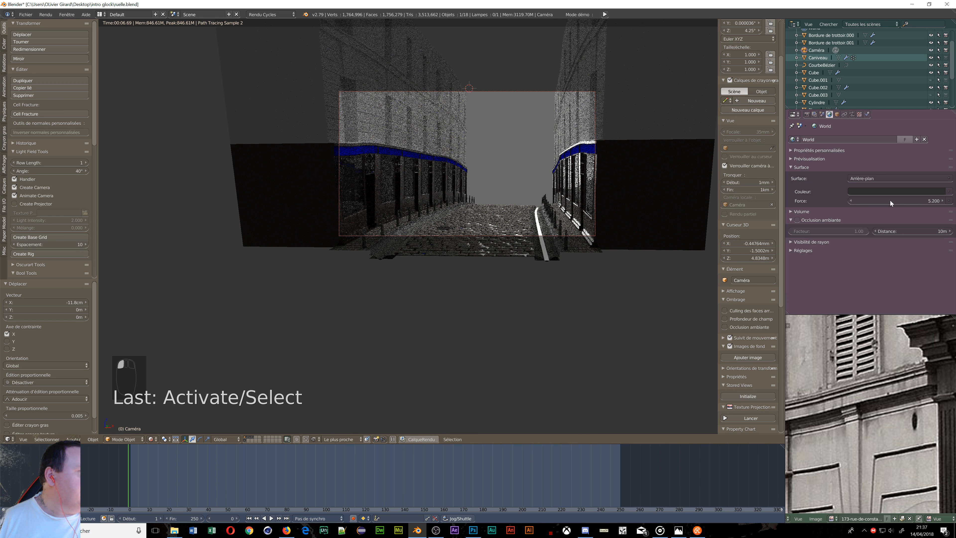
left_click(883, 191)
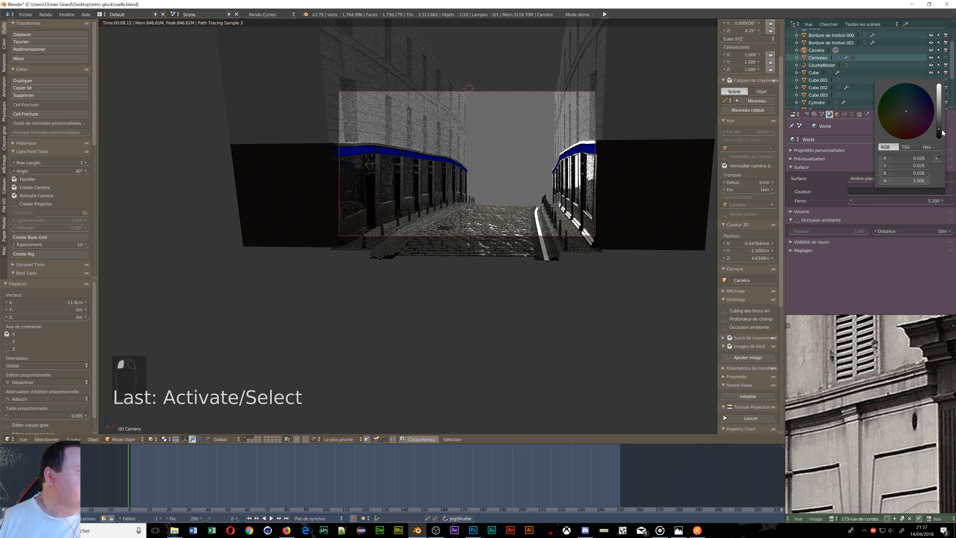
left_click(930, 126)
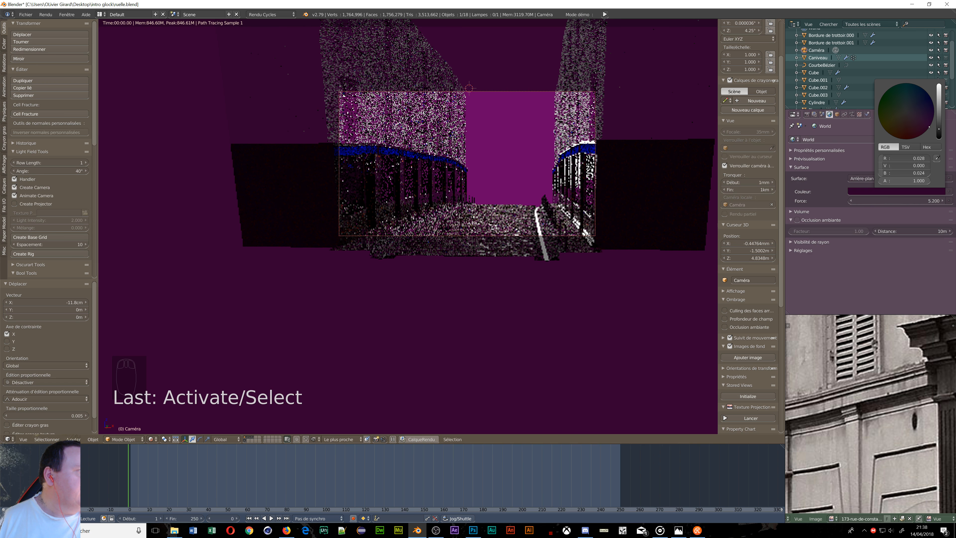
left_click_drag(938, 130, 938, 138)
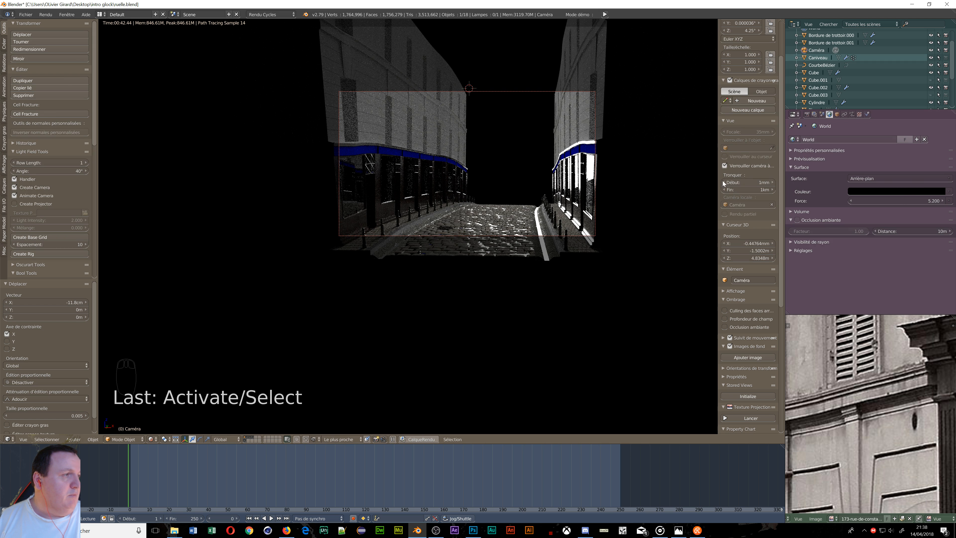
left_click(723, 167)
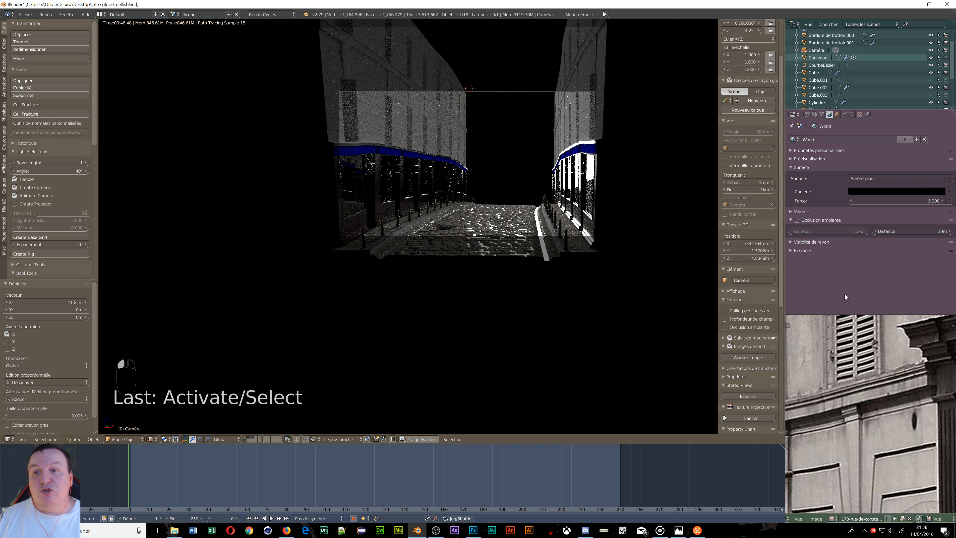